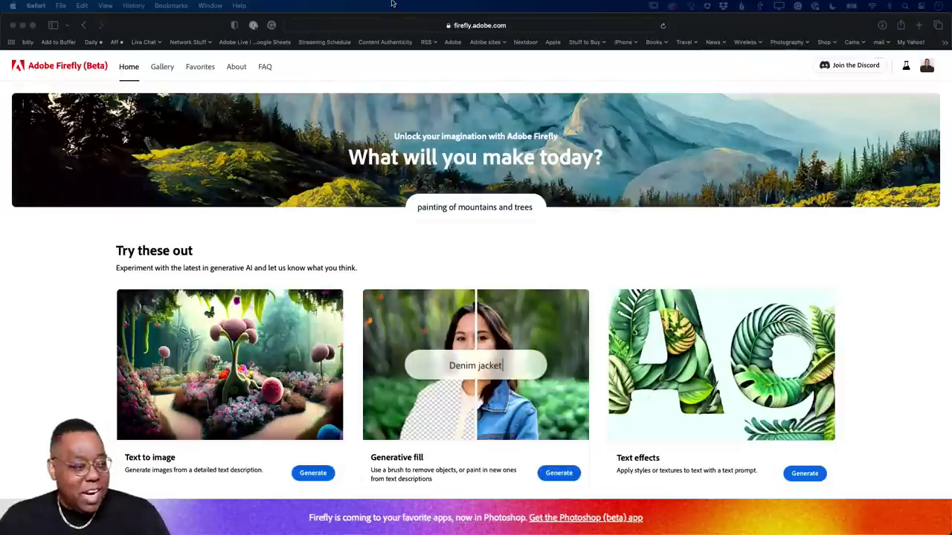
Start Text to image from the goldfinch sample, change the prompt to "goldfish in a tree" and generate the images
click(465, 73)
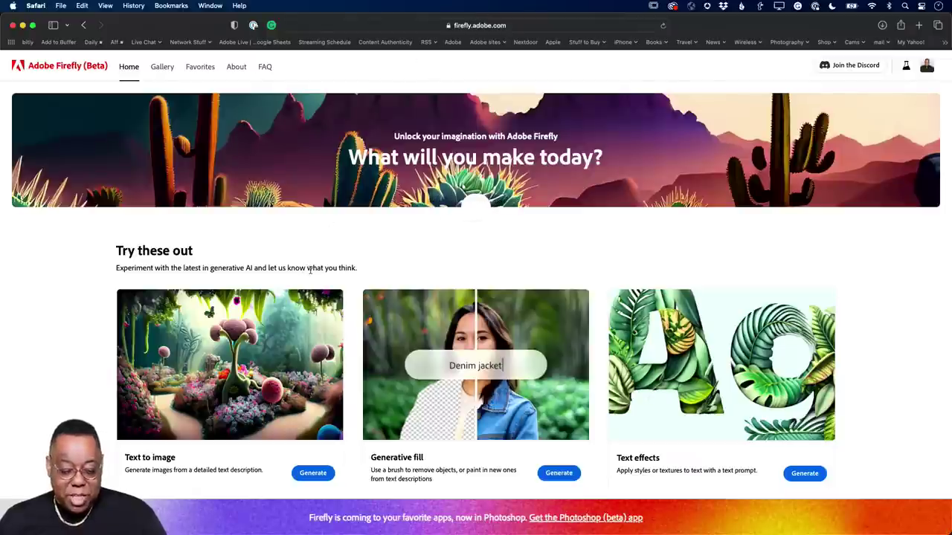
click(313, 474)
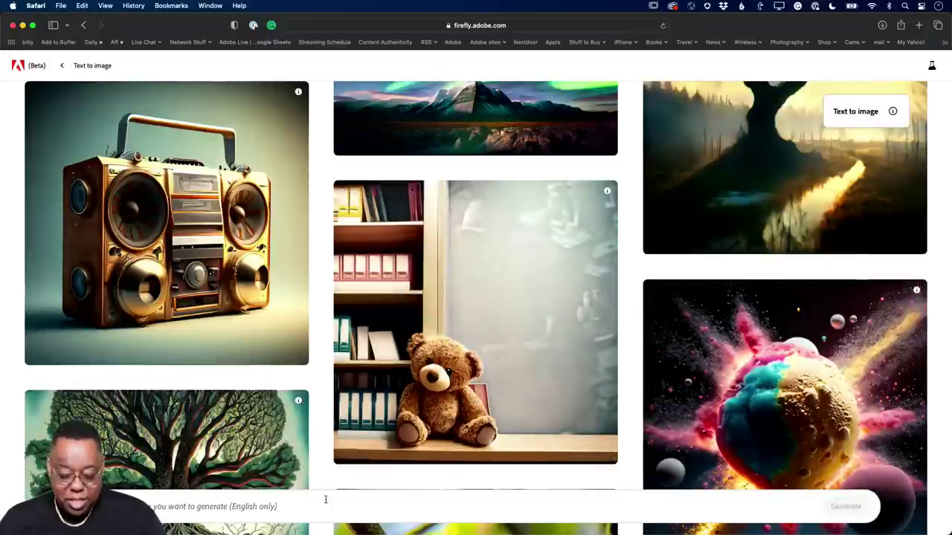
scroll(698, 423, down, 5)
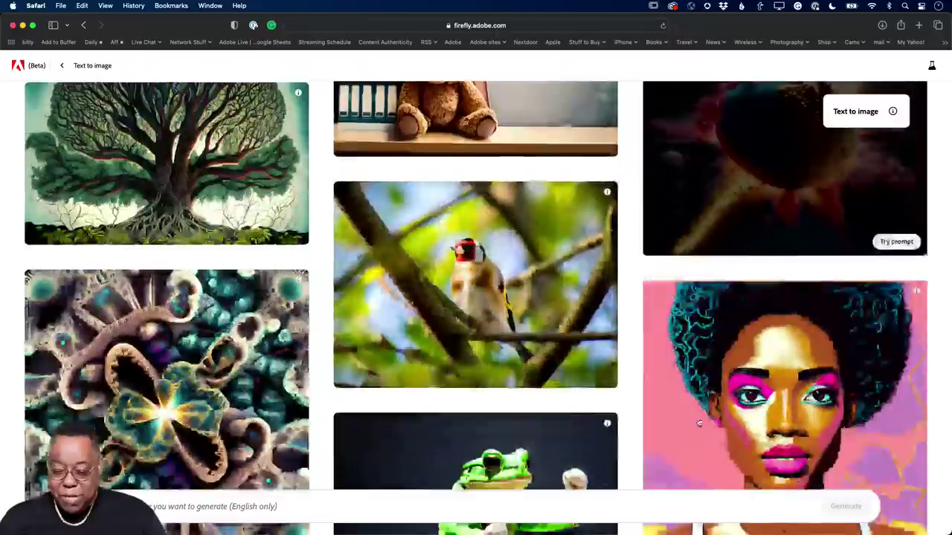
scroll(697, 424, down, 2)
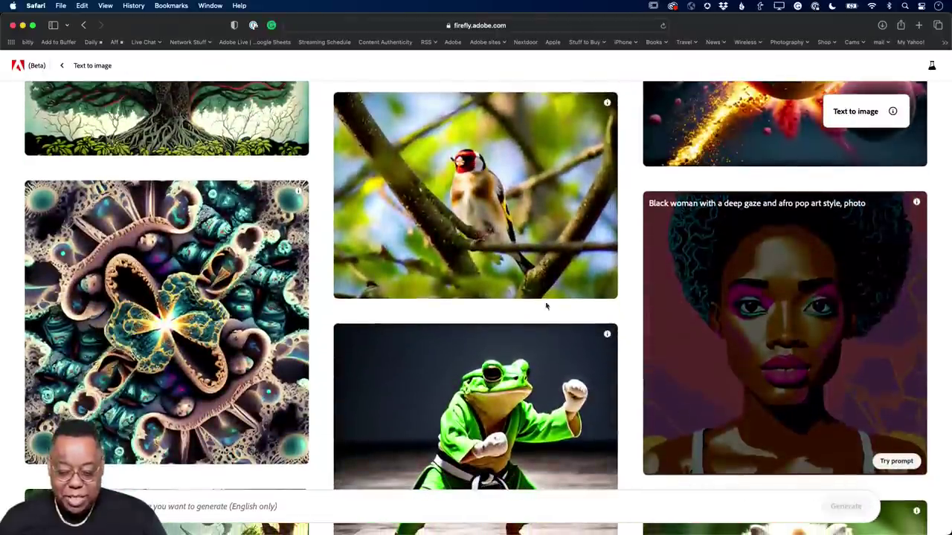
click(584, 284)
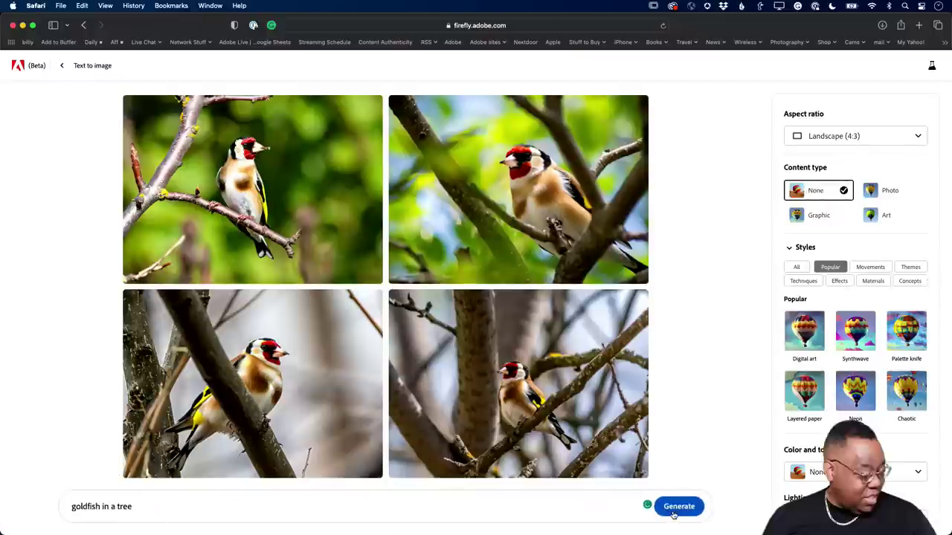
click(672, 509)
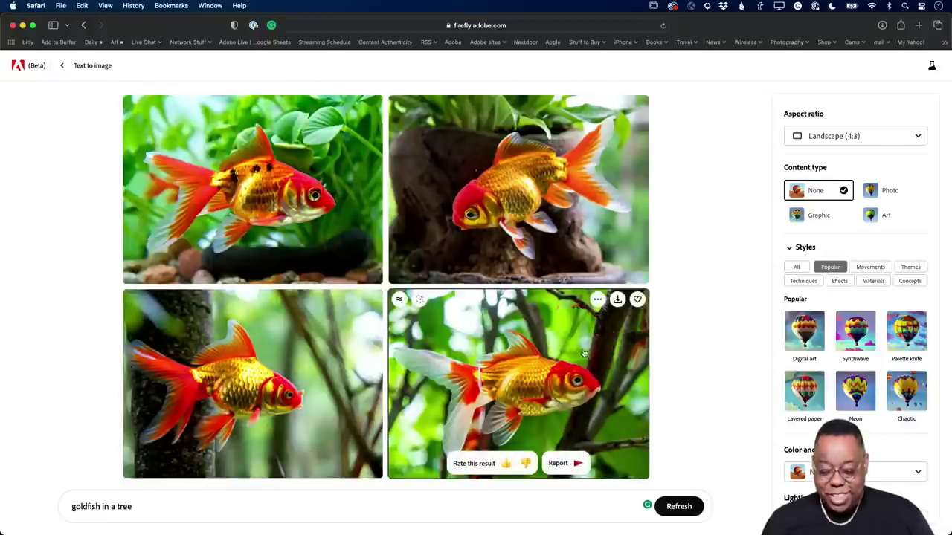
Switch to Text effects through the home page and try the sample prompt "wool yarn felt red pink orange yellow"
click(62, 68)
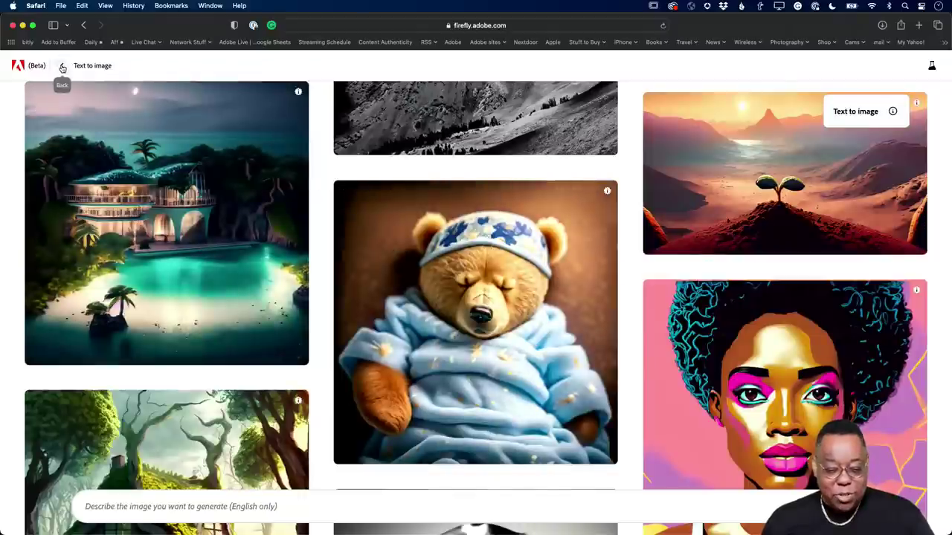
click(62, 68)
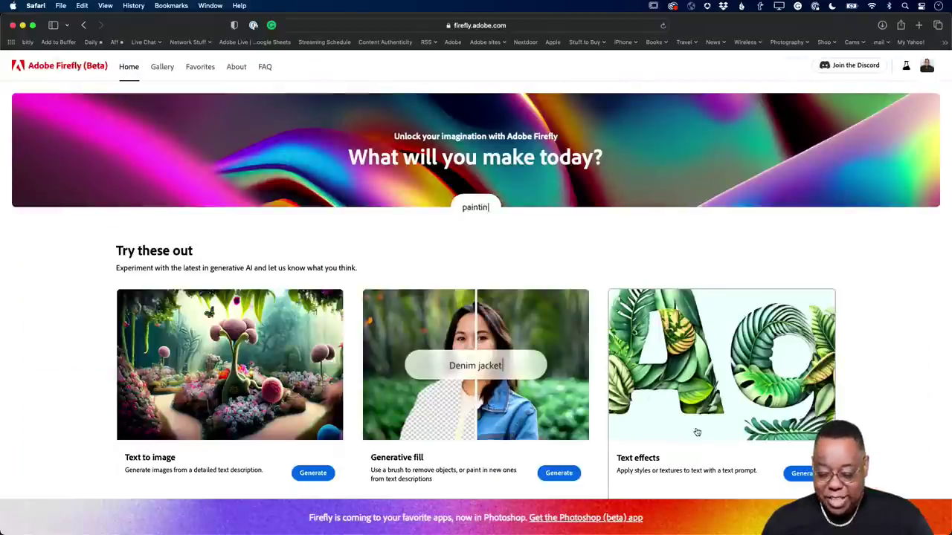
click(794, 473)
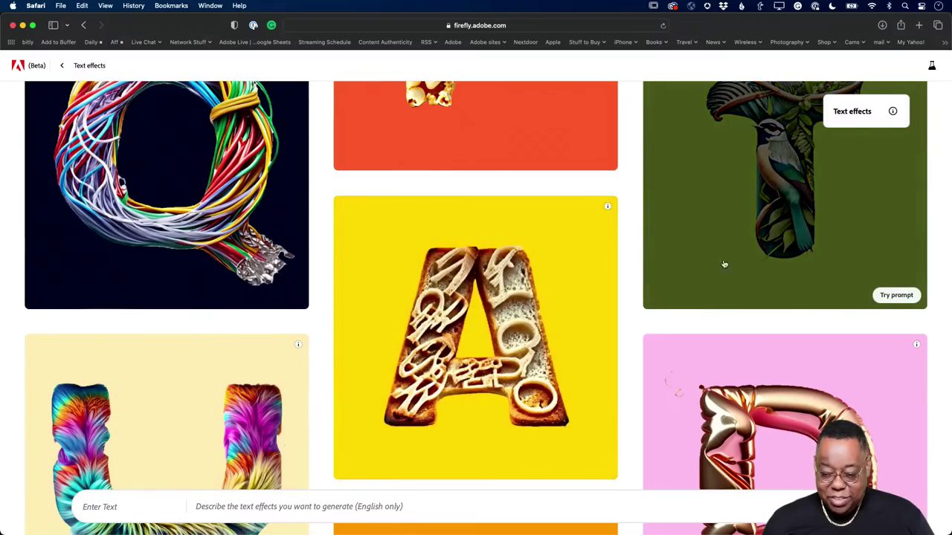
scroll(572, 402, down, 5)
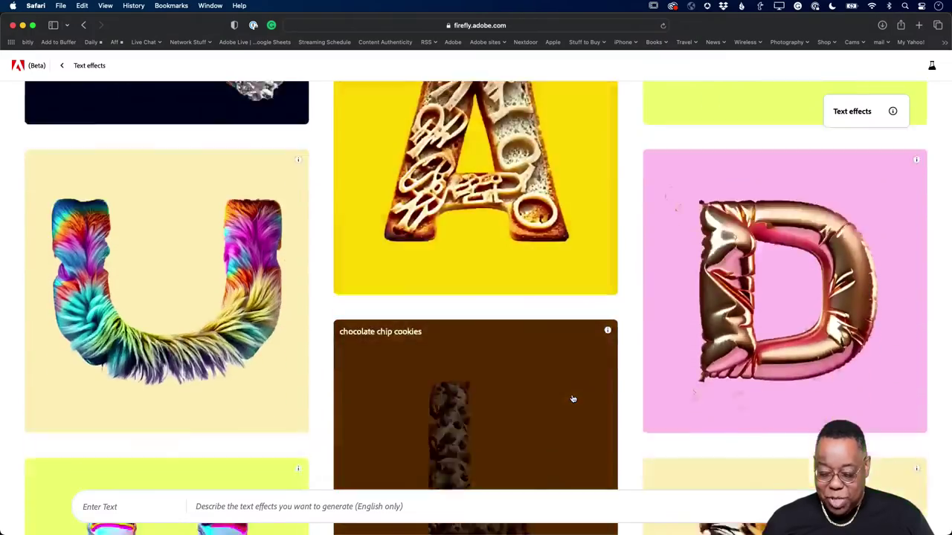
scroll(573, 399, down, 15)
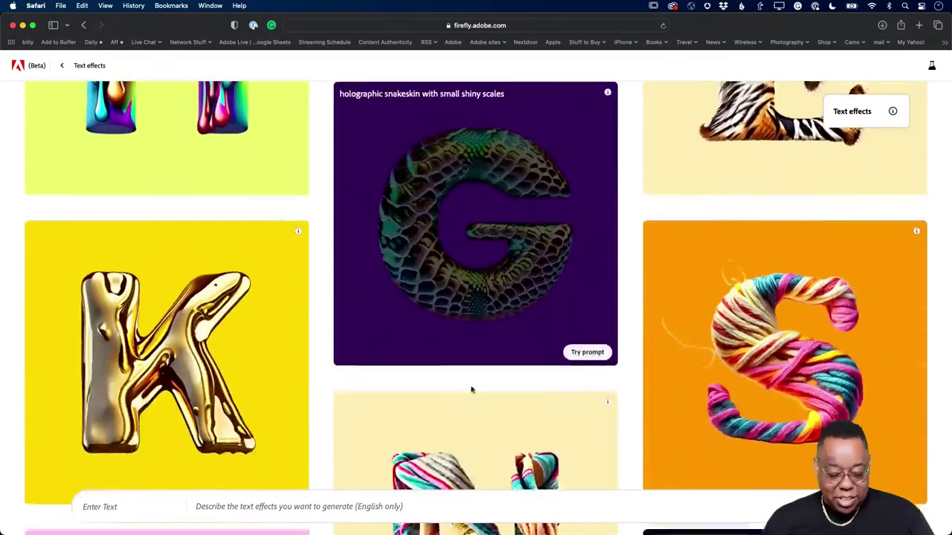
scroll(471, 389, down, 3)
click(793, 332)
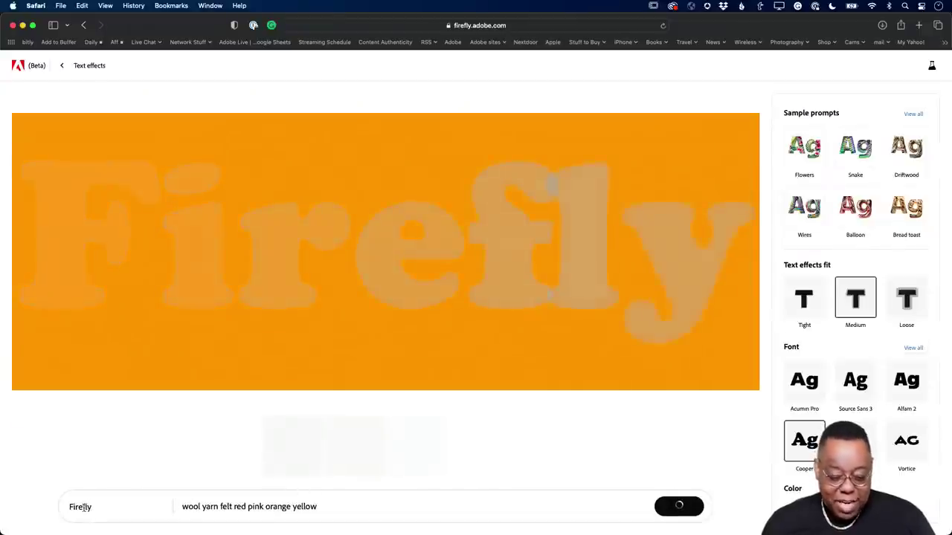
Replace the text Firefly with "Adobe Live" in the yarn text effect
double_click(80, 507)
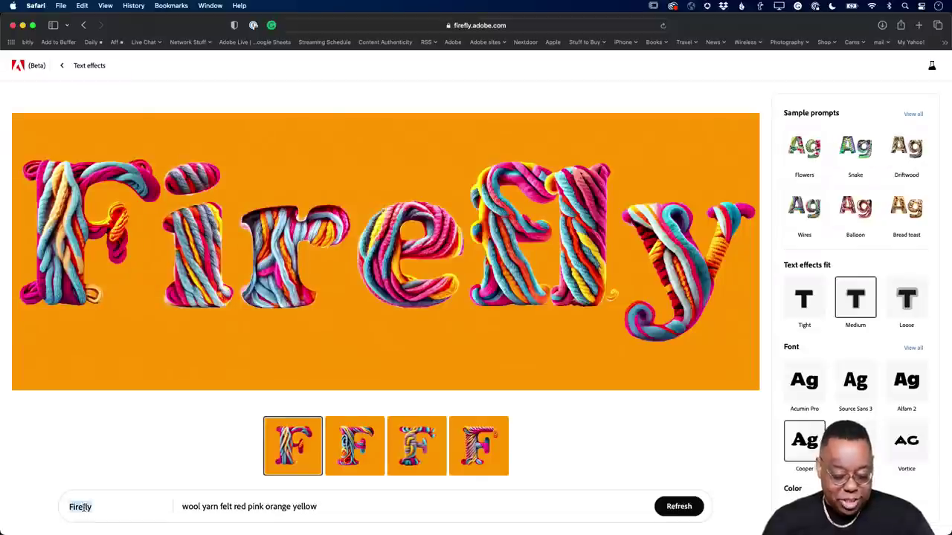
text(Adob)
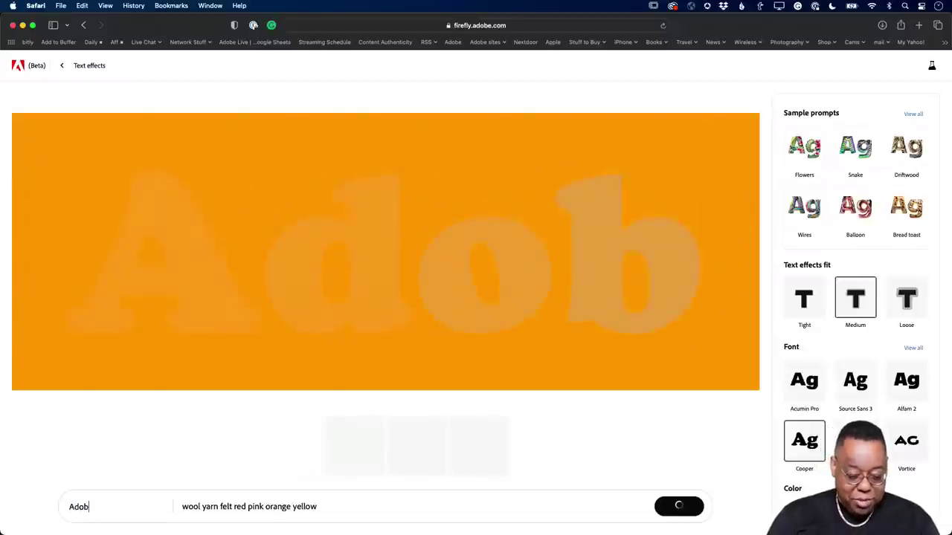
text(e Live)
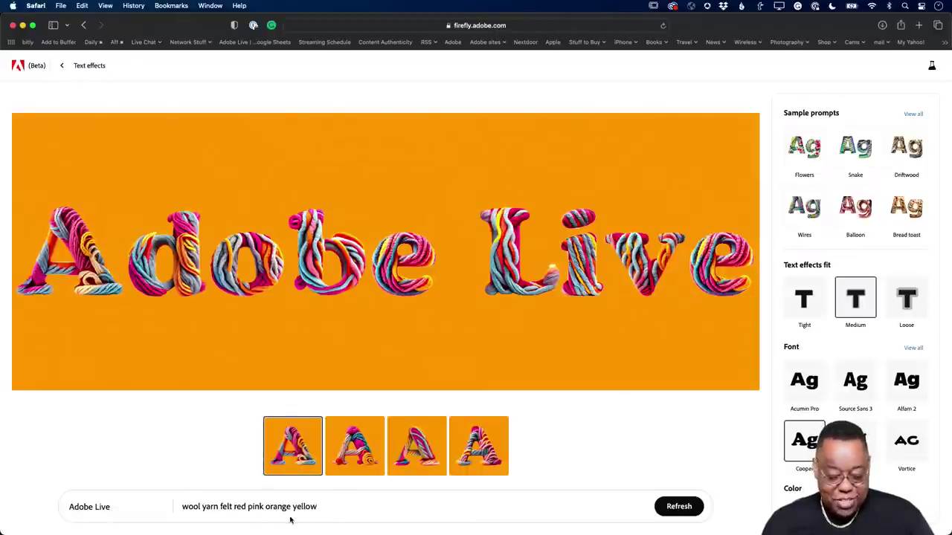
Change the colors in the effect prompt so that it reads "wool yarn felt red purple blue orange"
double_click(251, 506)
text(pu)
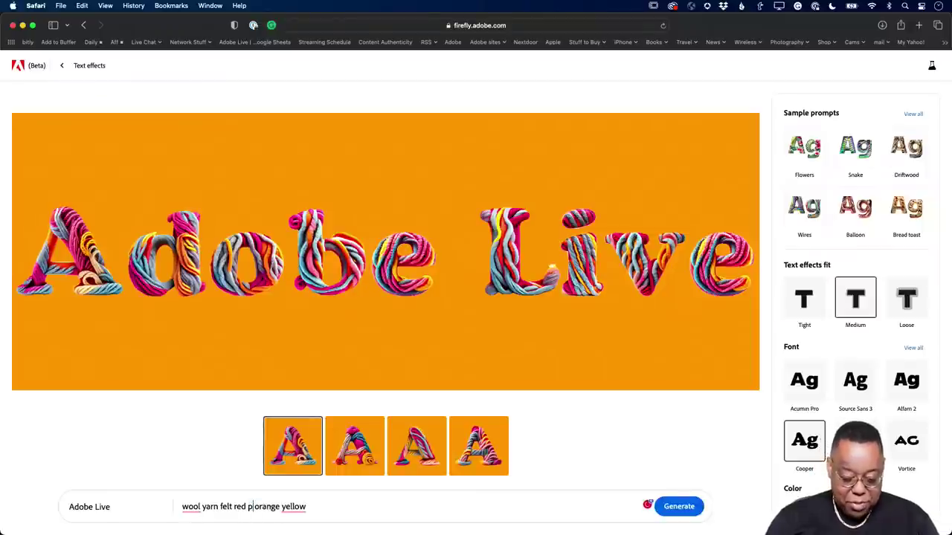
text(rple)
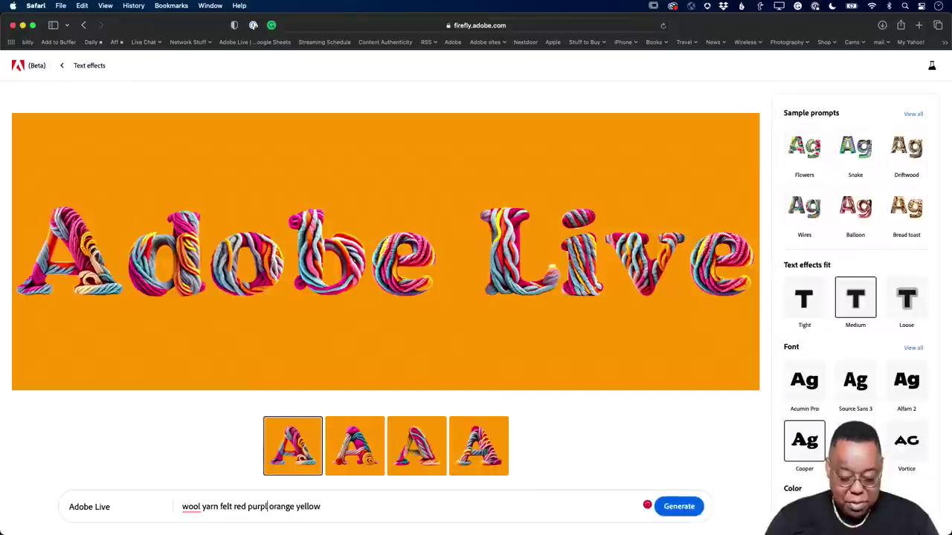
double_click(287, 507)
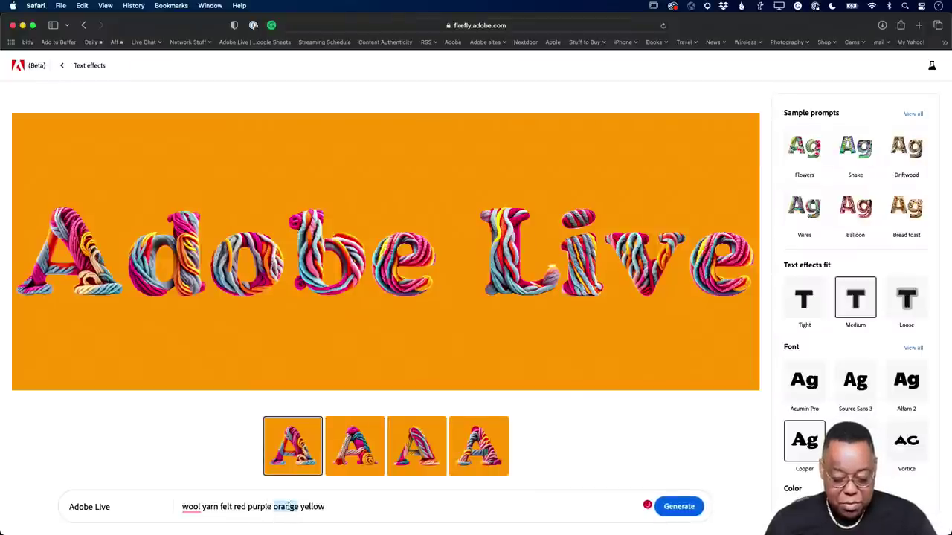
text(blue)
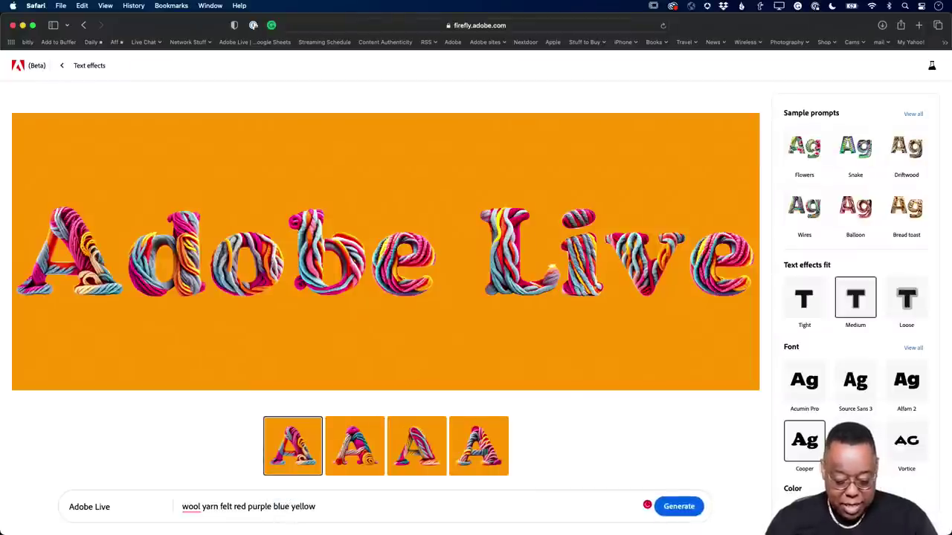
double_click(304, 506)
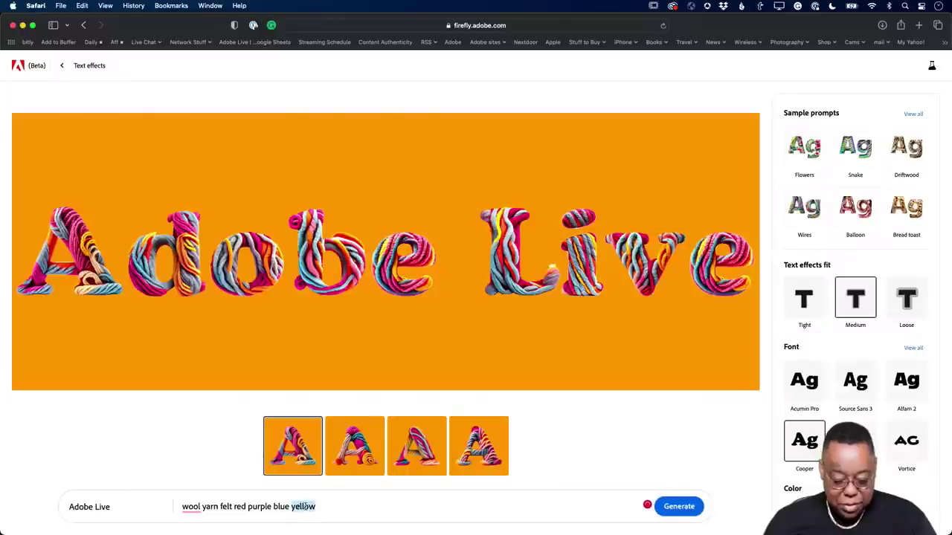
text(organ)
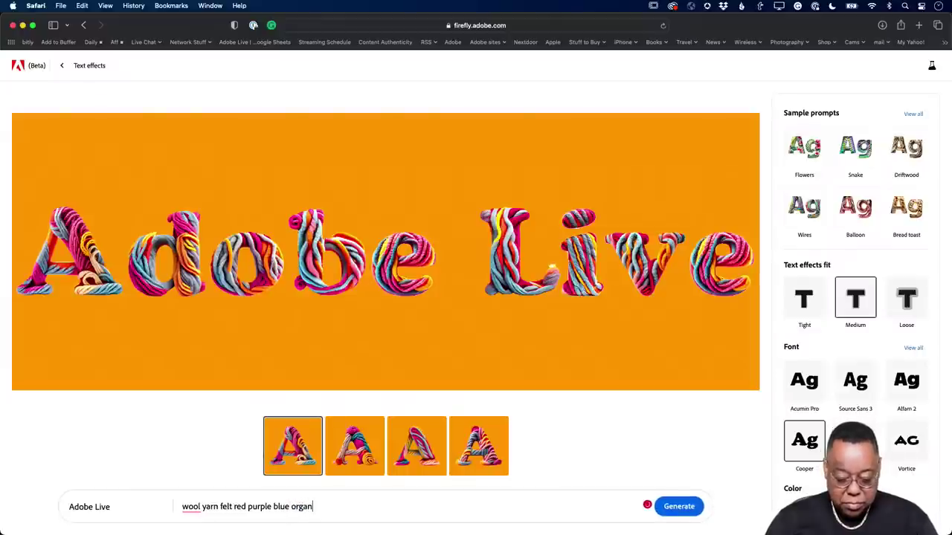
key(BackSpace)
key(BackSpace)
key(BackSpace)
text(ange)
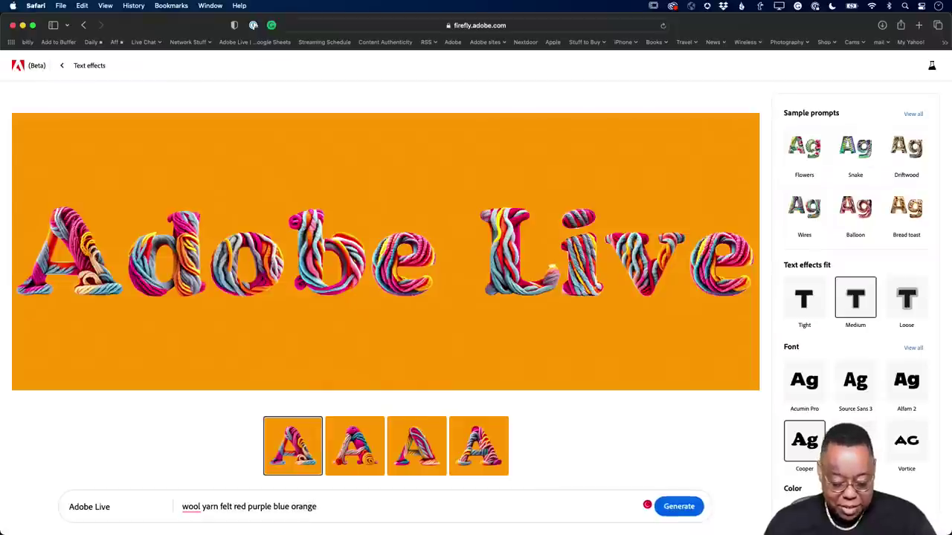
Generate the Adobe Live text effect from the edited prompt and set its background color to white
click(688, 508)
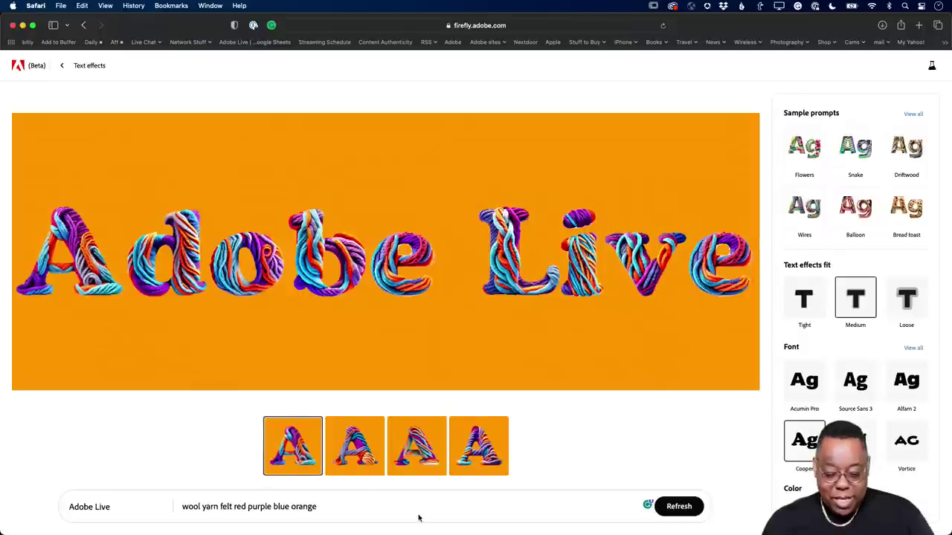
scroll(784, 502, down, 3)
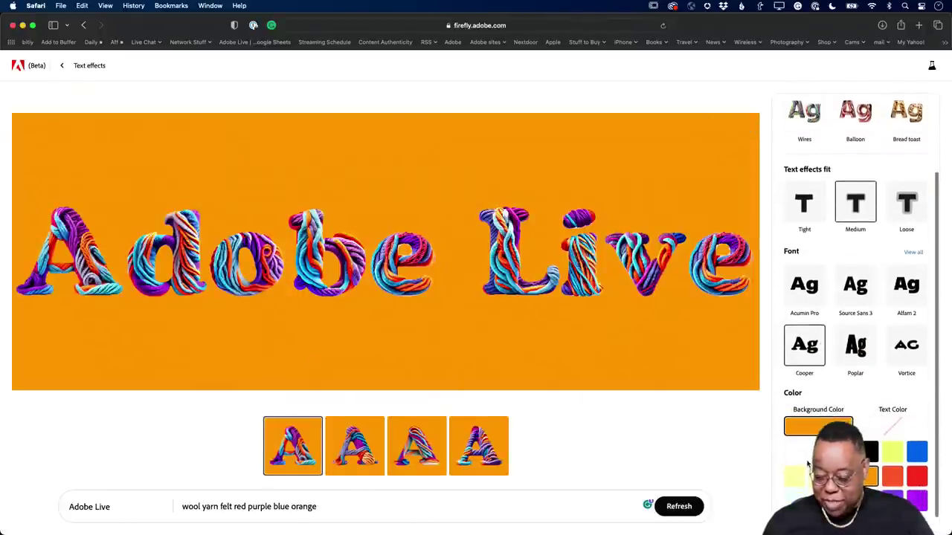
click(795, 454)
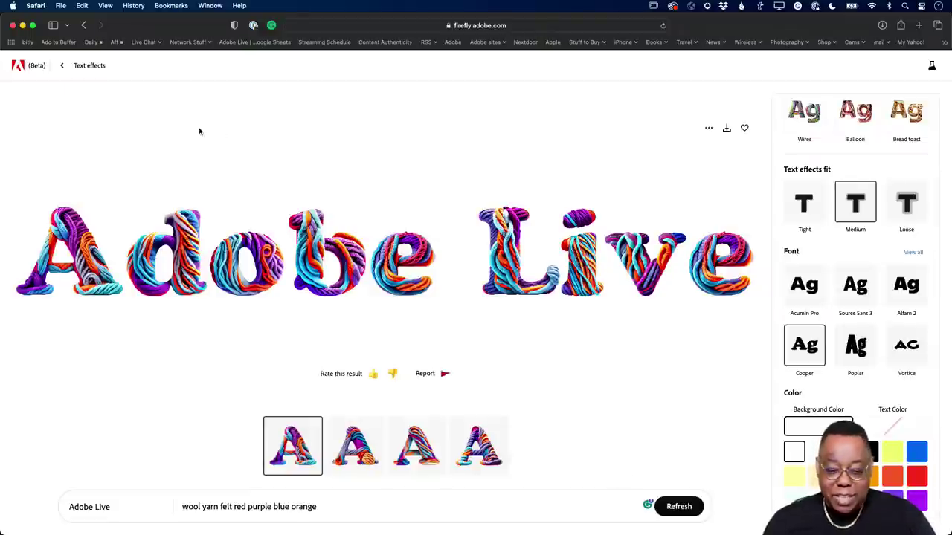
Leave the Text effects result and its sample gallery and return to the Firefly home page
click(83, 25)
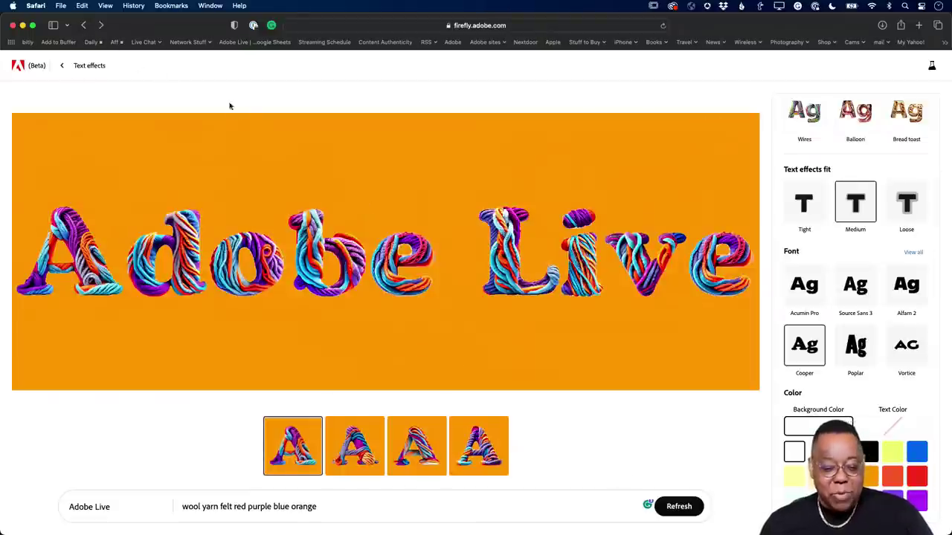
click(85, 26)
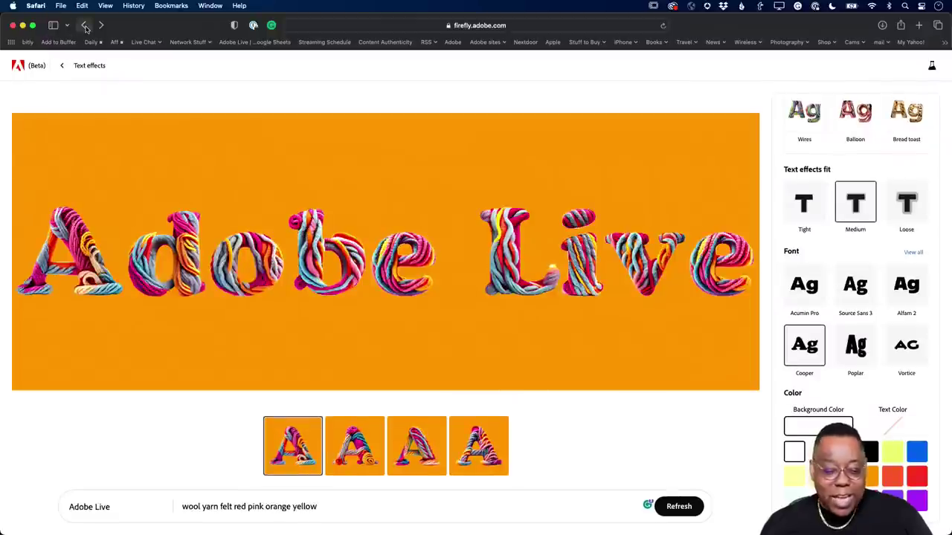
click(62, 66)
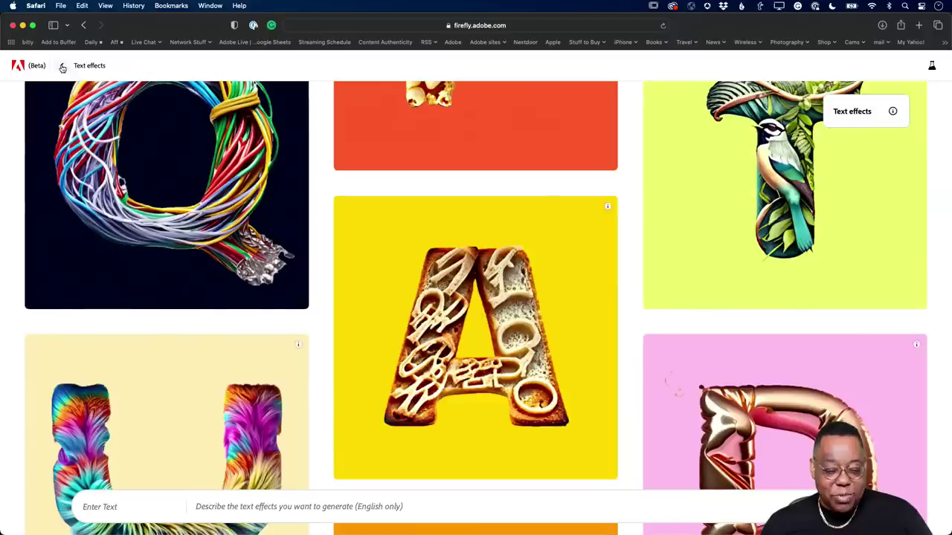
click(63, 66)
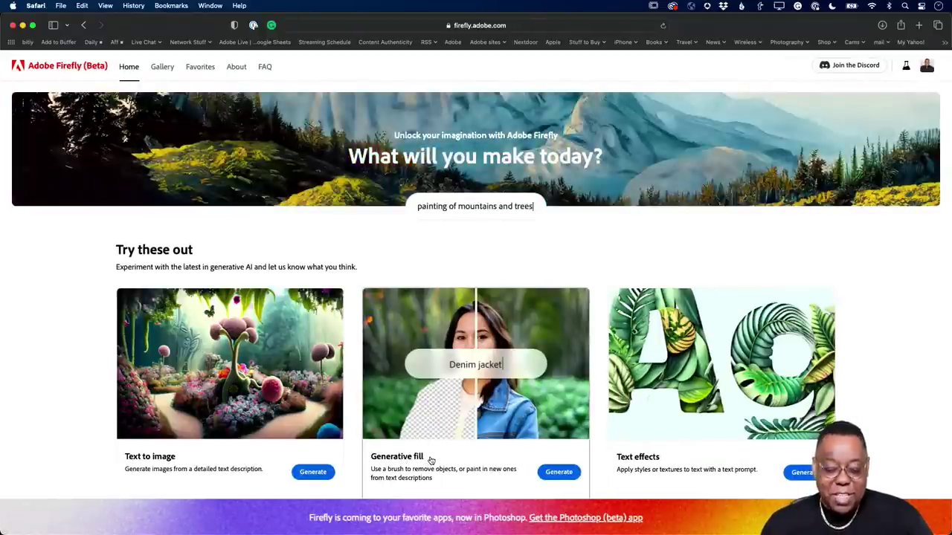
Open Generative fill and upload the 2023-321 JPEG from the Web Gallery folder
scroll(430, 461, down, 1)
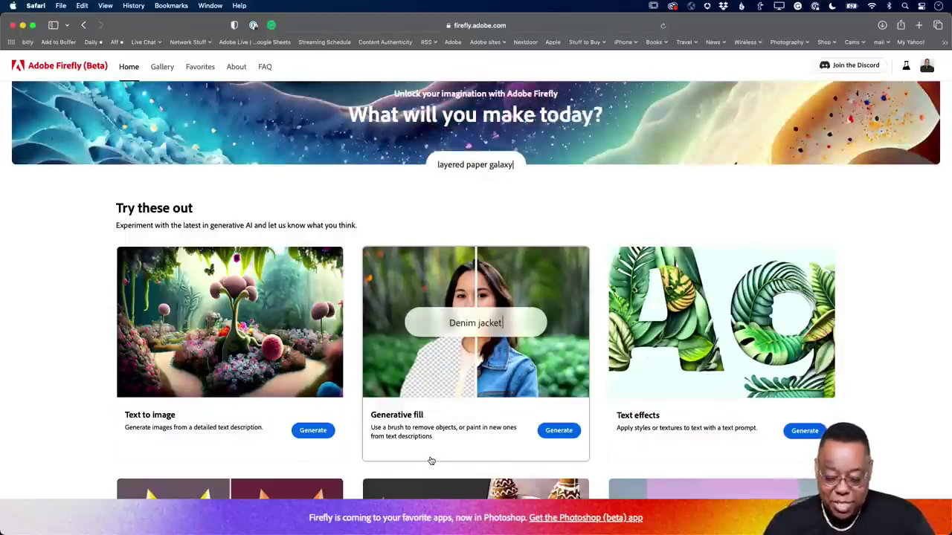
click(558, 431)
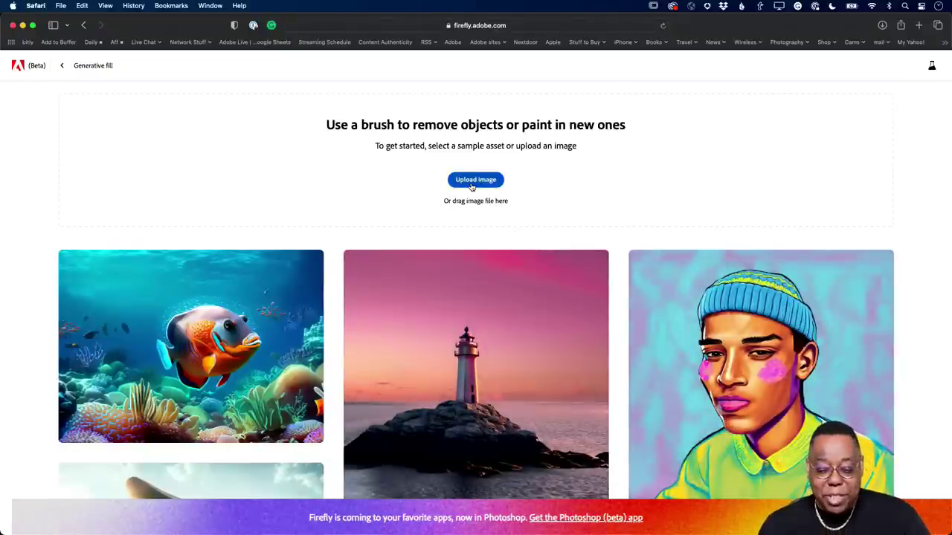
click(473, 181)
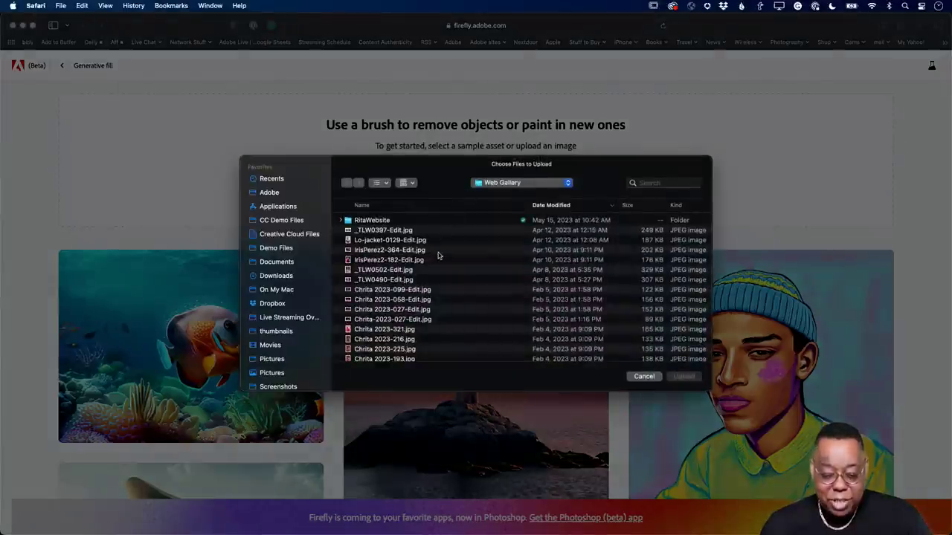
double_click(401, 332)
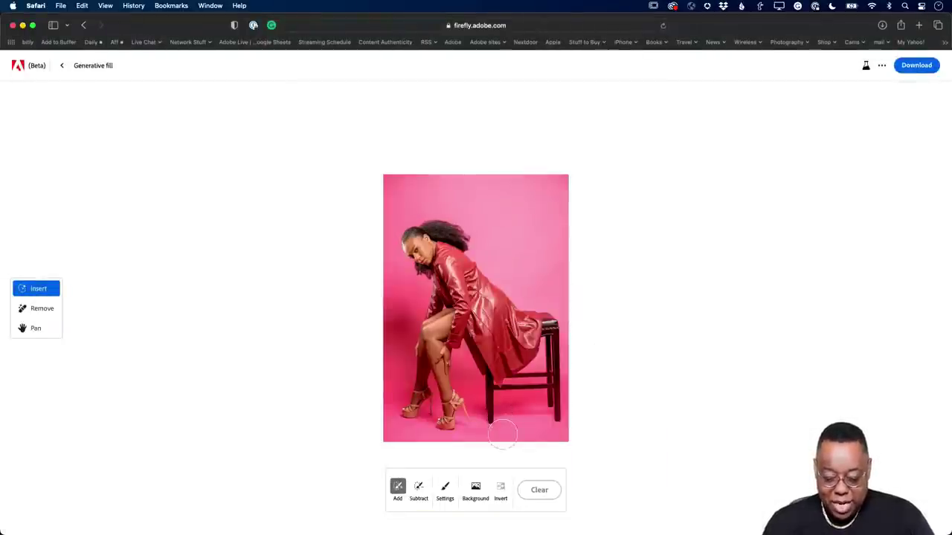
Remove the portrait's background and generate a replacement from the prompt "airport waiting area"
click(476, 488)
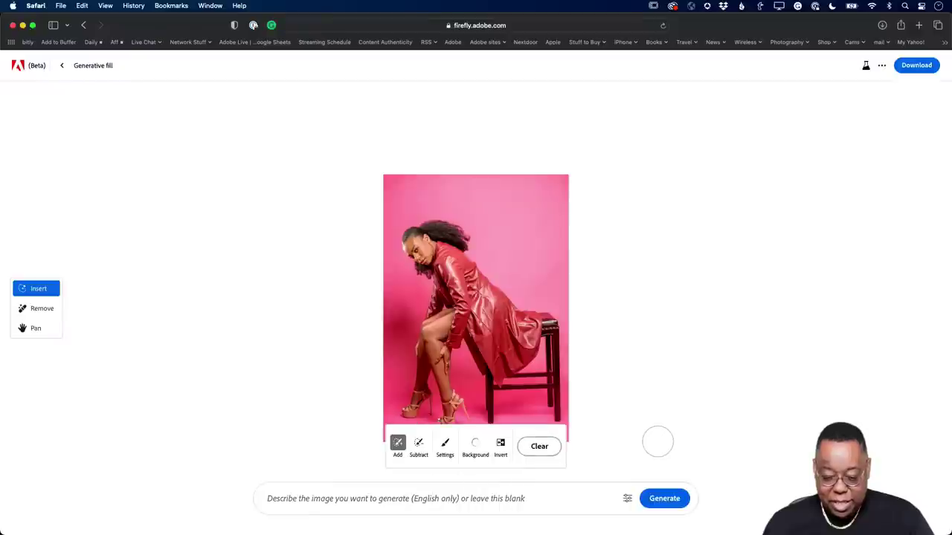
click(428, 503)
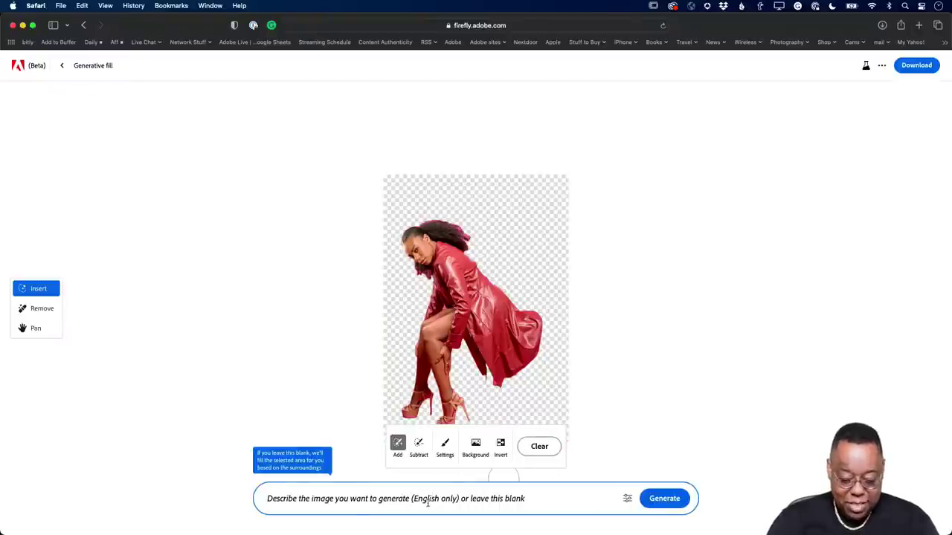
text(airport)
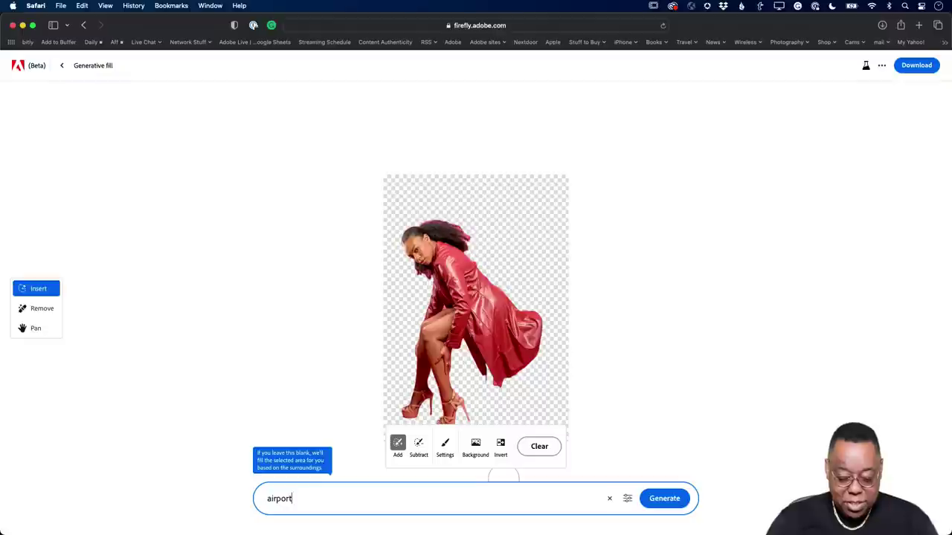
text( waiting area)
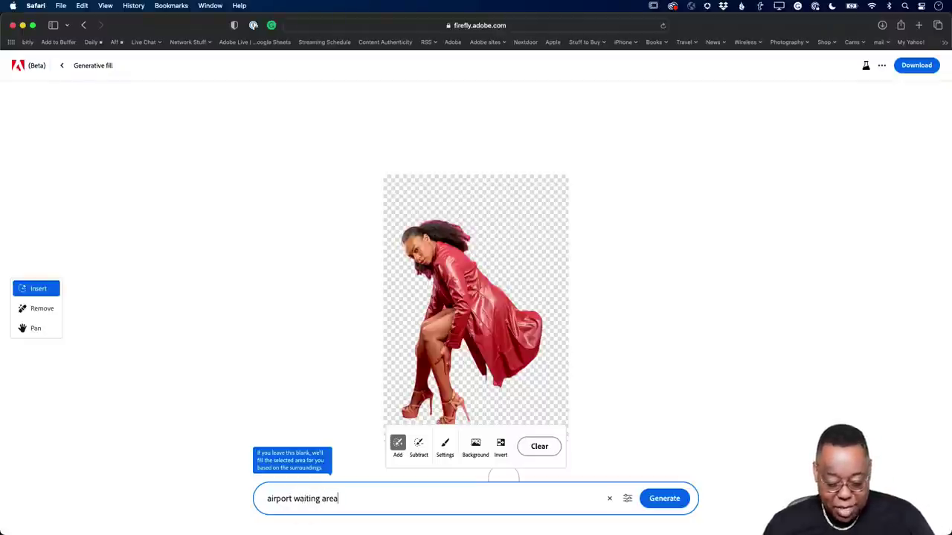
click(675, 506)
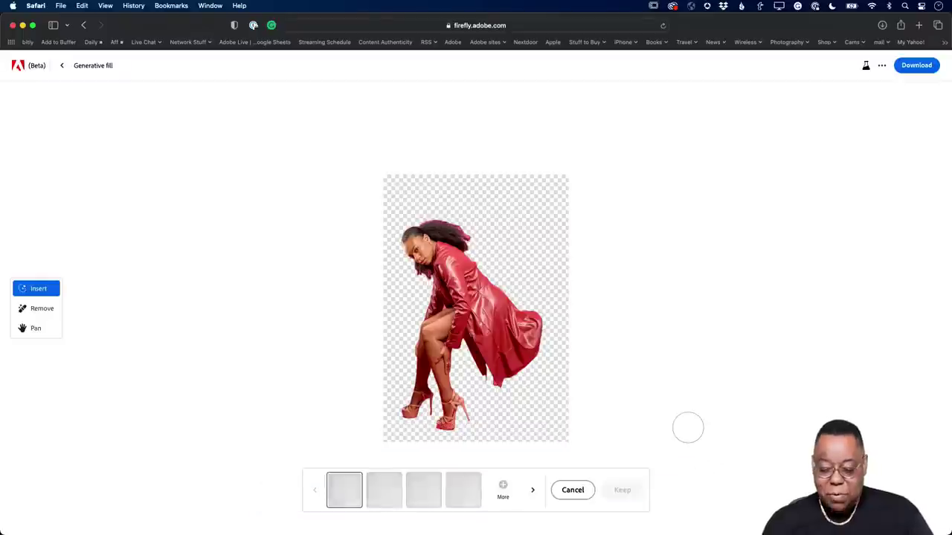
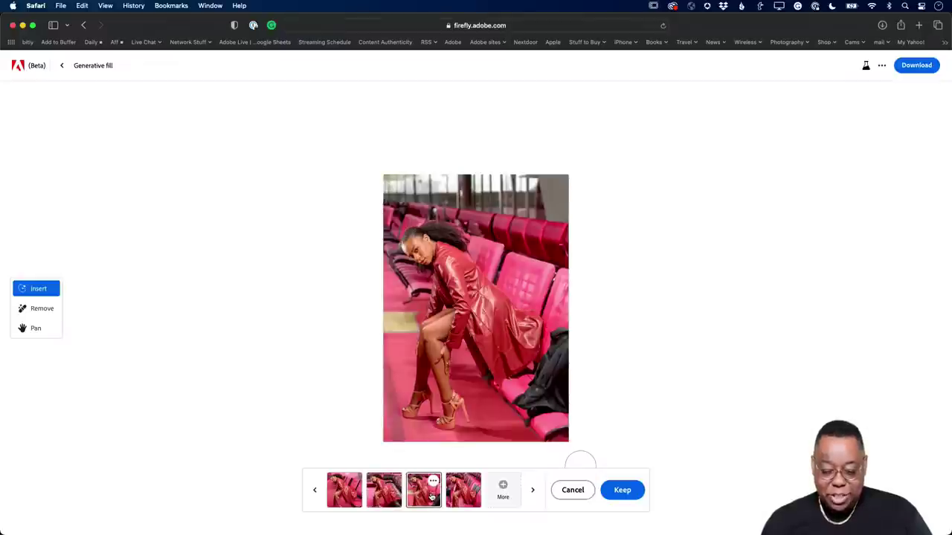
Compare the second and third airport backgrounds and keep the third, with the row of pink seats and black jacket
click(381, 496)
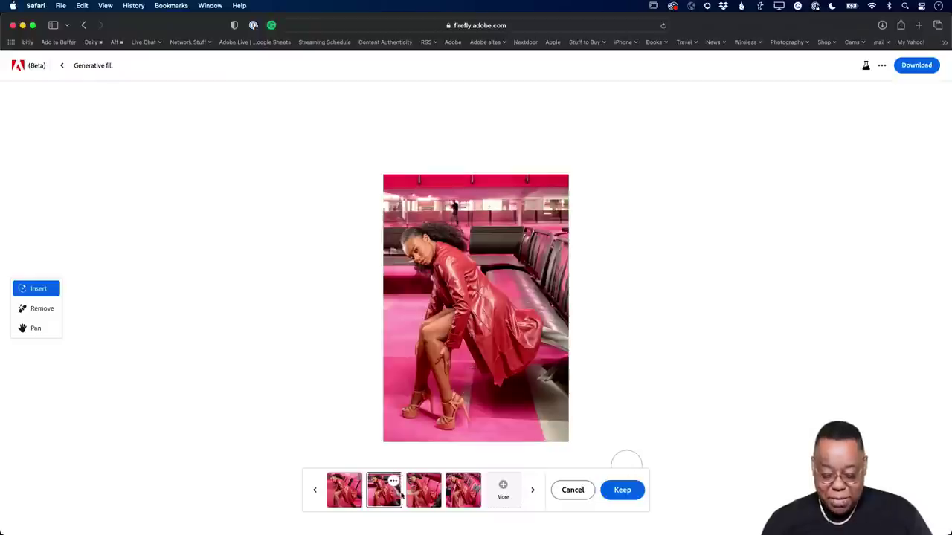
click(426, 498)
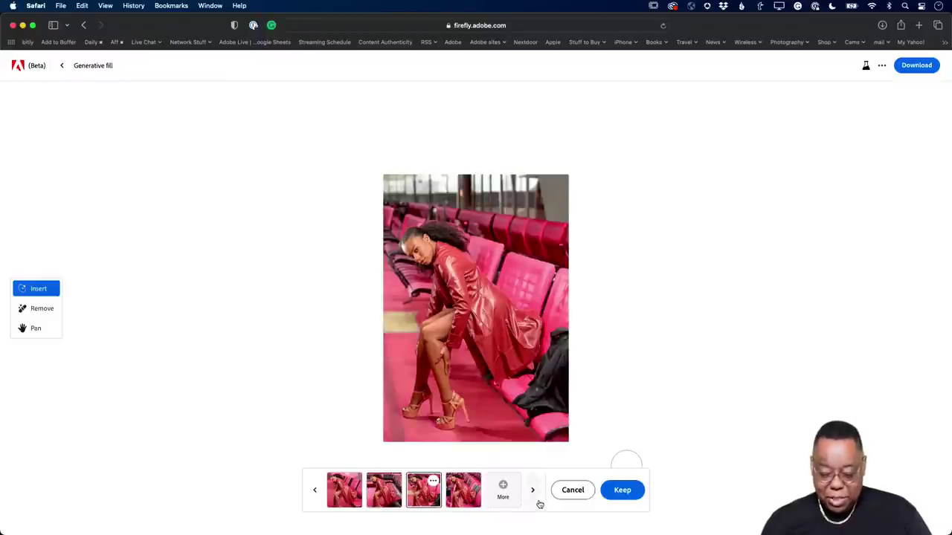
click(627, 493)
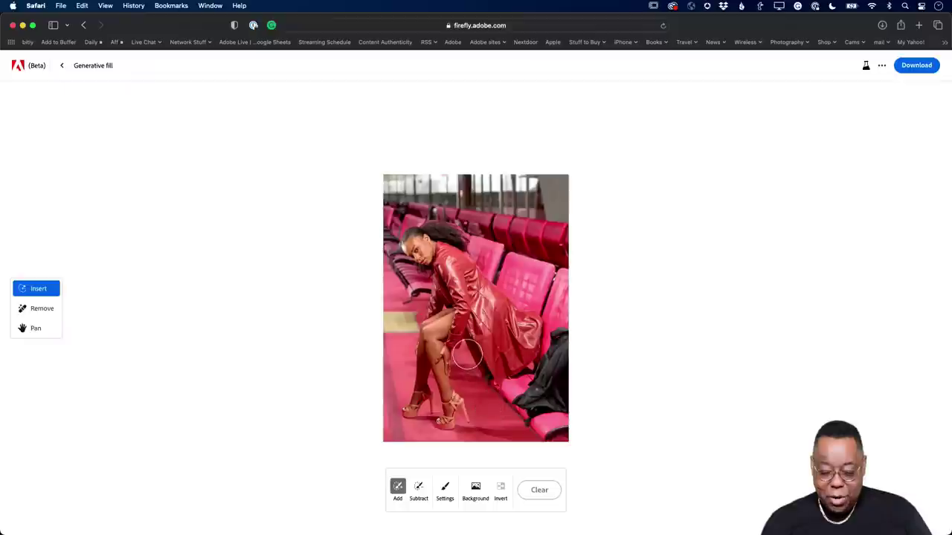
Brush out the floor area beside the woman's legs, redoing the first stroke, and generate a "suitcase" there
drag(465, 350, 467, 415)
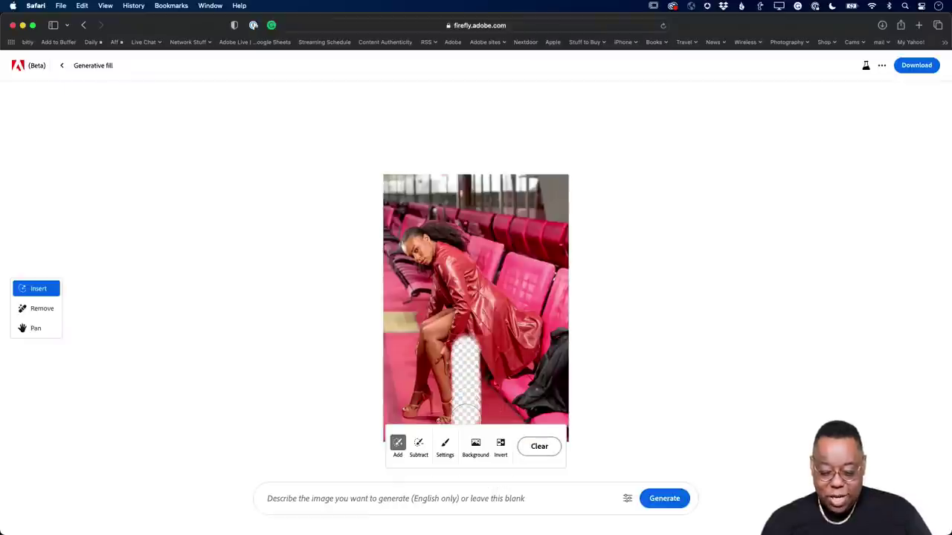
click(540, 446)
mouse_move(461, 353)
mouse_down()
mouse_move(492, 430)
mouse_move(471, 365)
mouse_move(478, 353)
mouse_move(470, 390)
mouse_up()
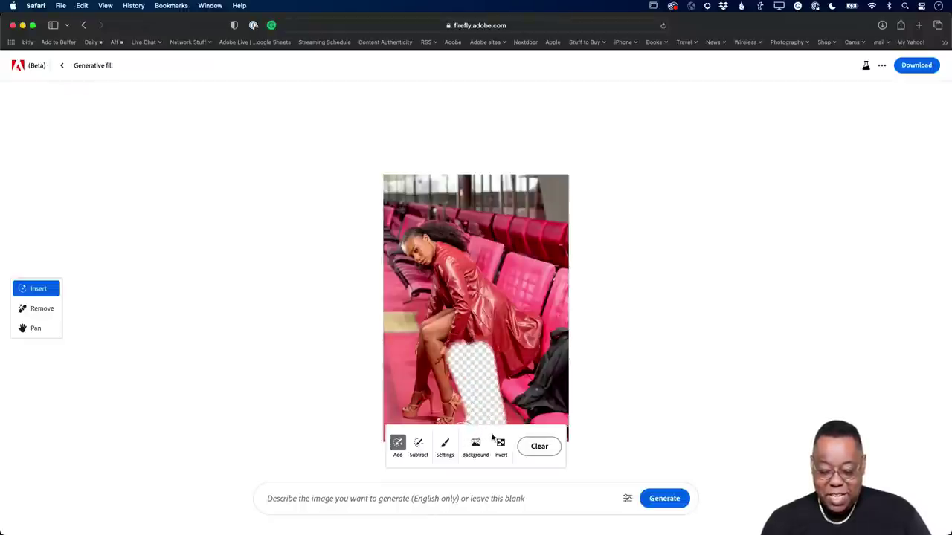
click(389, 503)
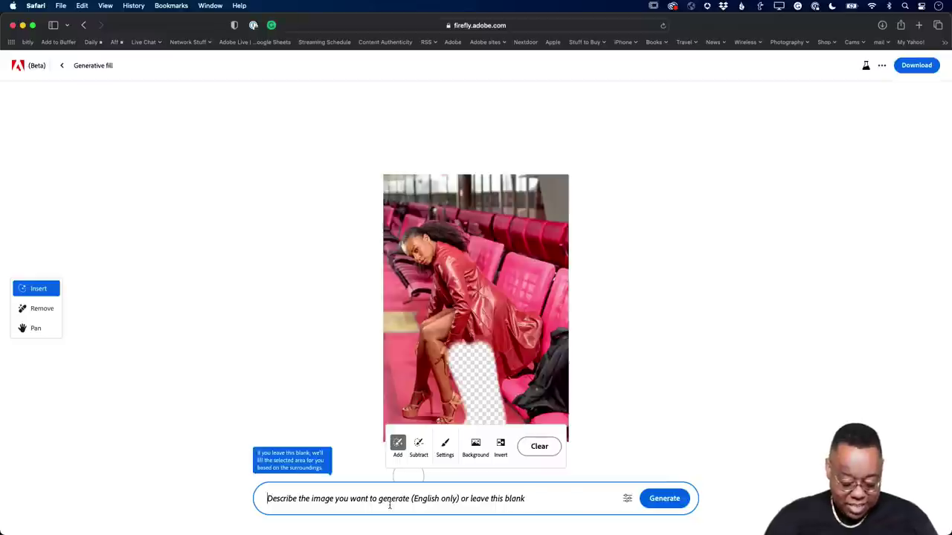
text(suitcase)
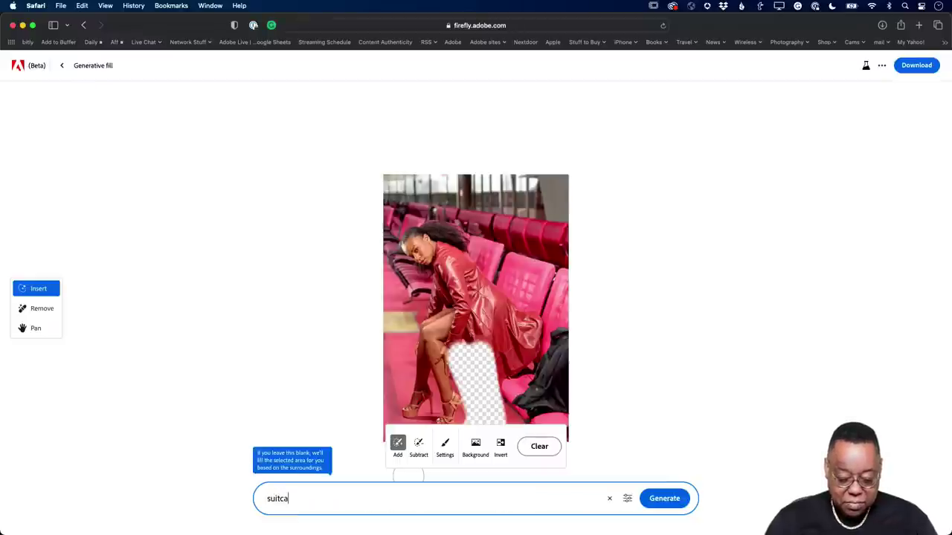
click(666, 502)
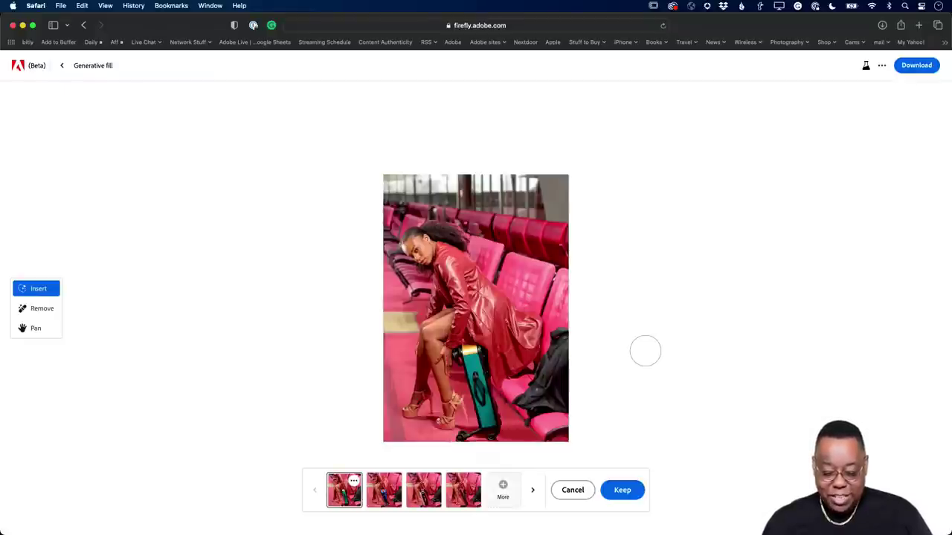
Review the suitcase variations, generate more of them, and discard the whole set
click(381, 494)
click(417, 495)
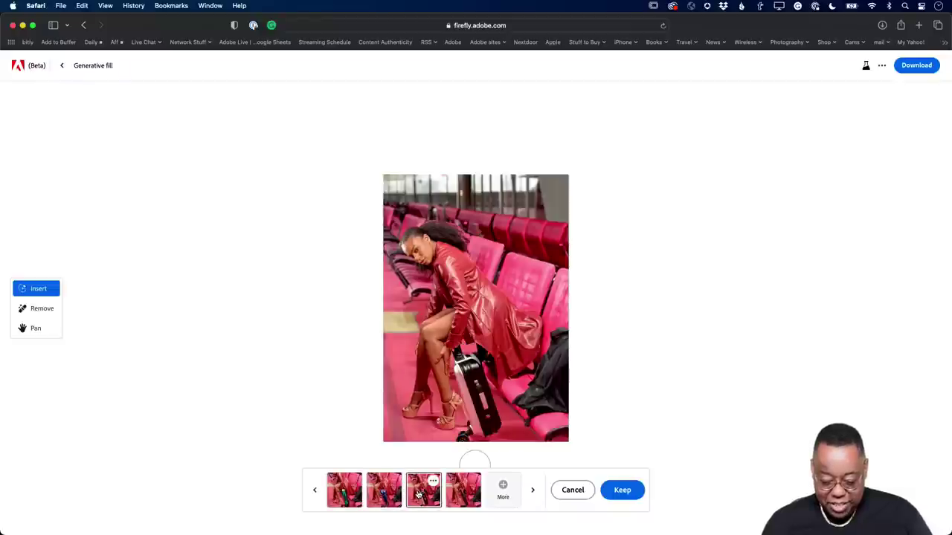
click(462, 504)
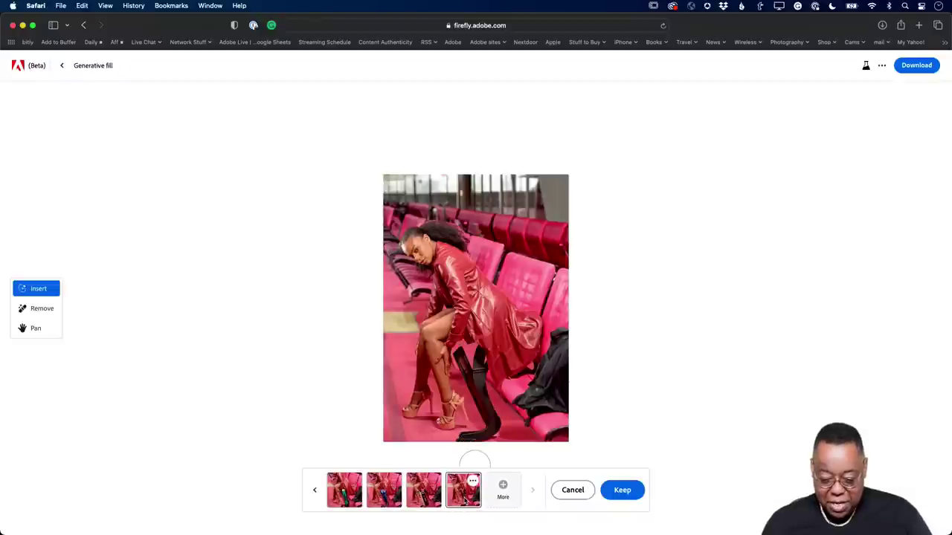
click(503, 491)
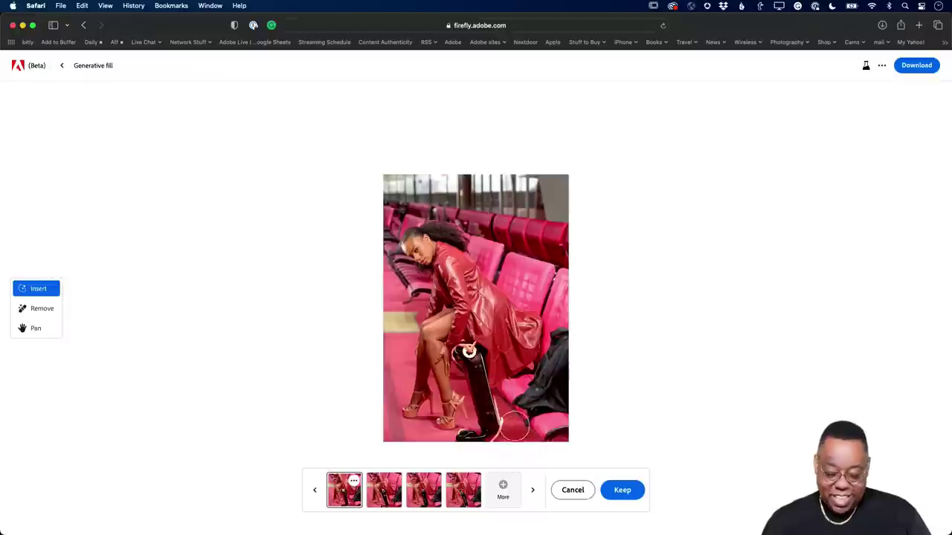
click(567, 490)
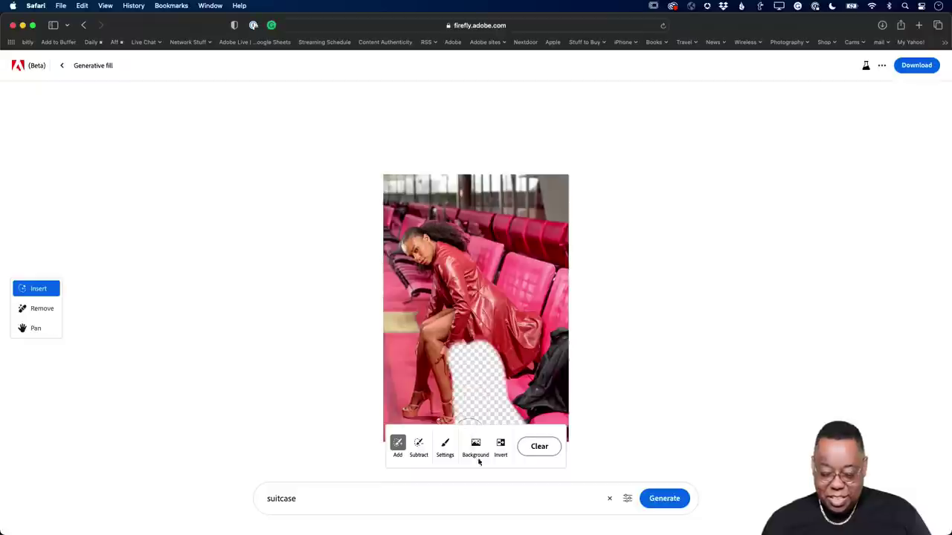
Generate the suitcase again with the brushed area widened, compare the variations and keep the fourth
click(664, 499)
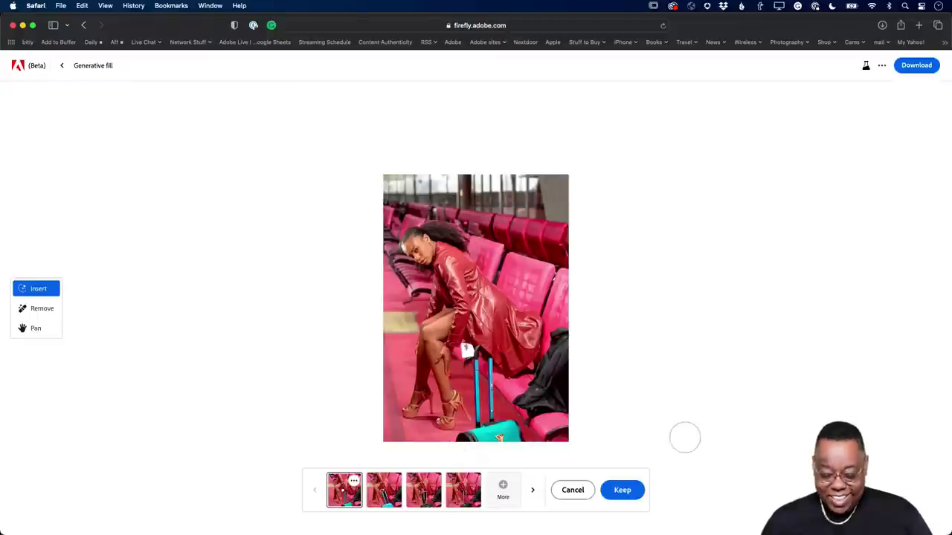
click(399, 496)
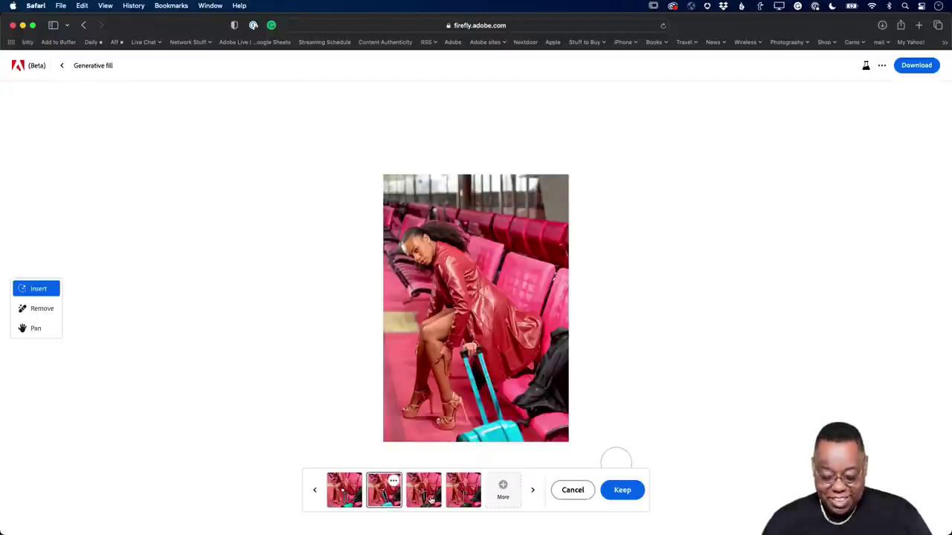
click(435, 500)
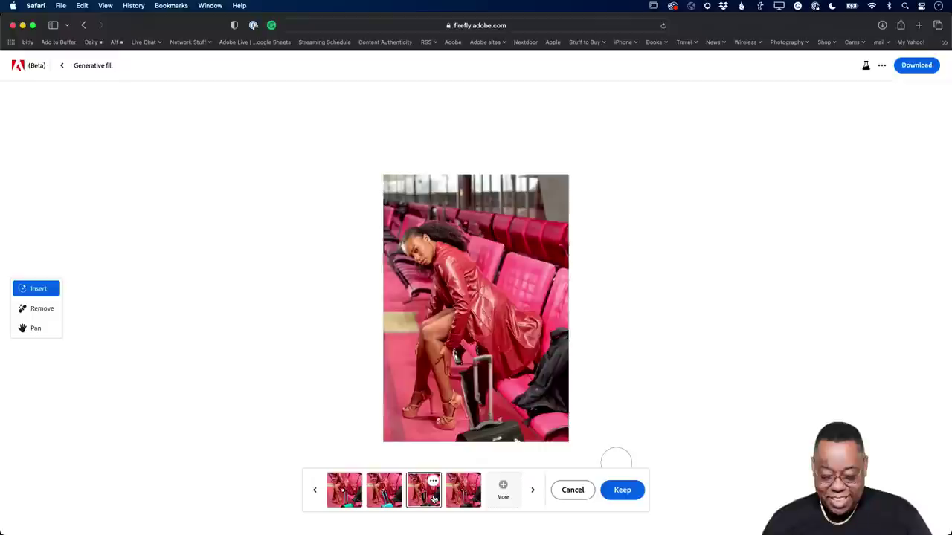
click(472, 502)
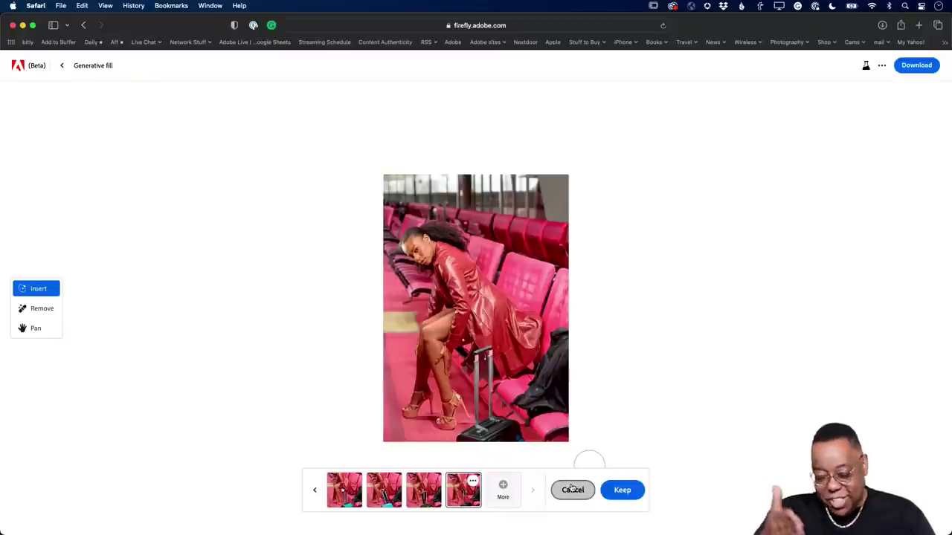
click(621, 490)
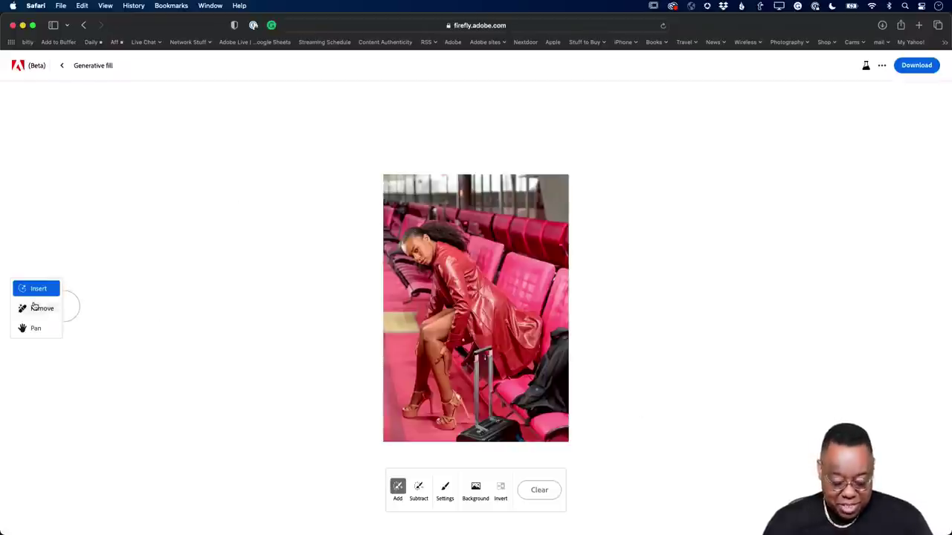
Leave the edited portrait and the Generative fill start page to return to the Firefly home page
key(alt)
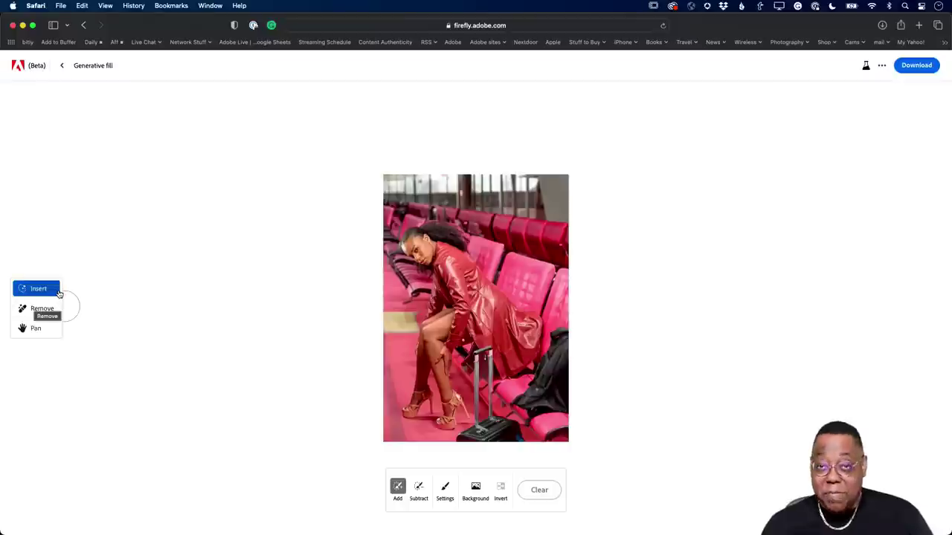
click(64, 67)
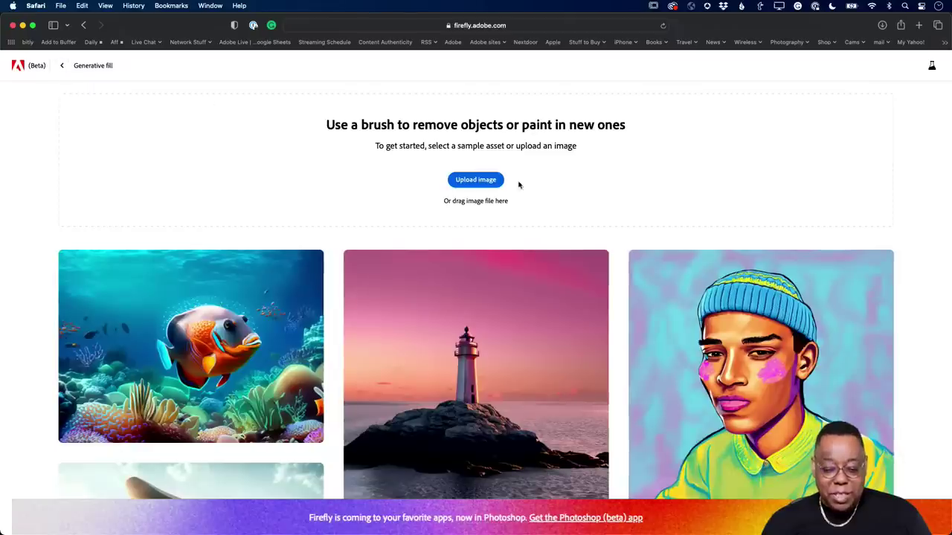
click(64, 66)
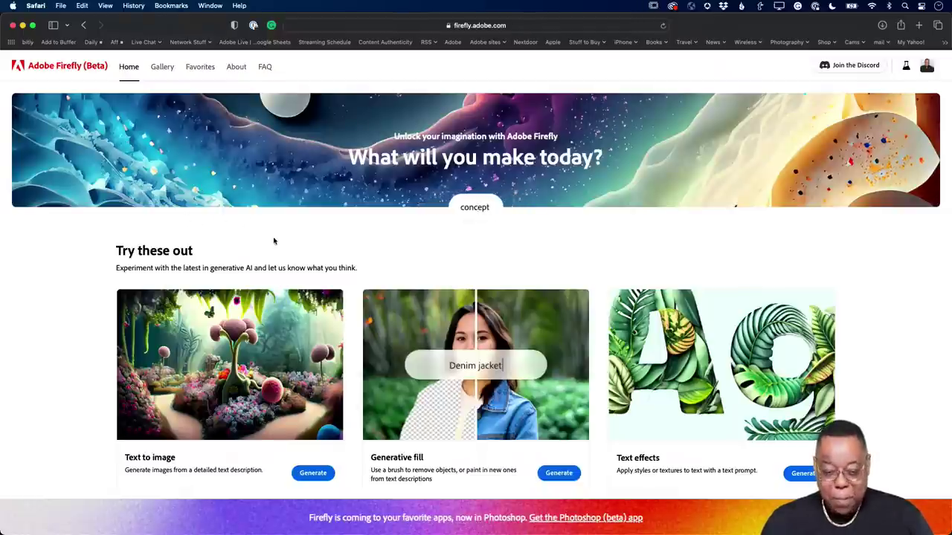
Switch from the browser to Photoshop (Beta)
key(super+Tab)
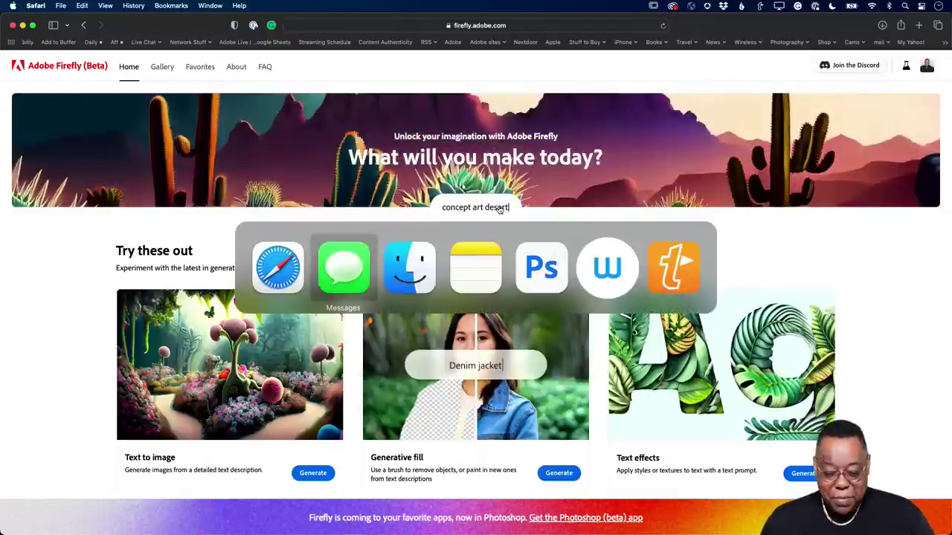
key(super+Tab)
key(super+Tab)
key(super+Tab)
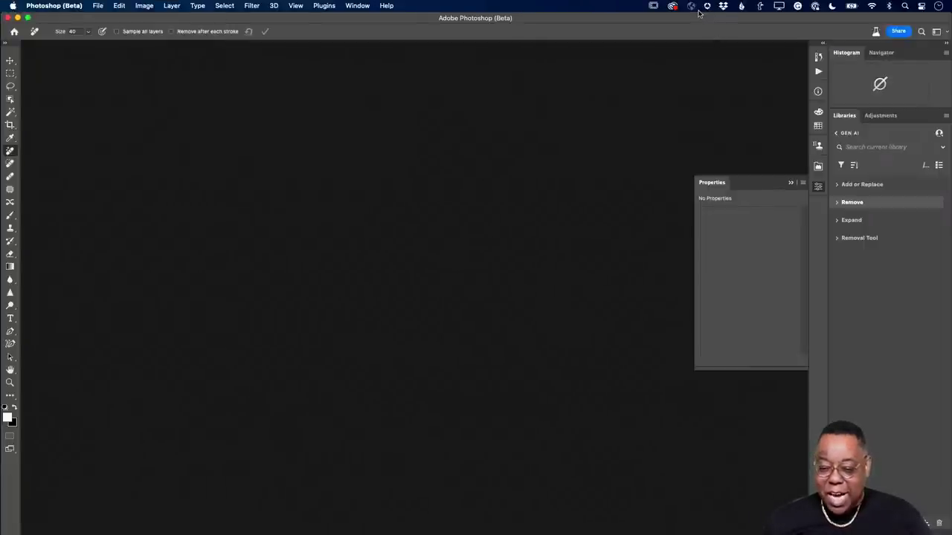
Open the Creative Cloud desktop app and display its beta apps
click(673, 7)
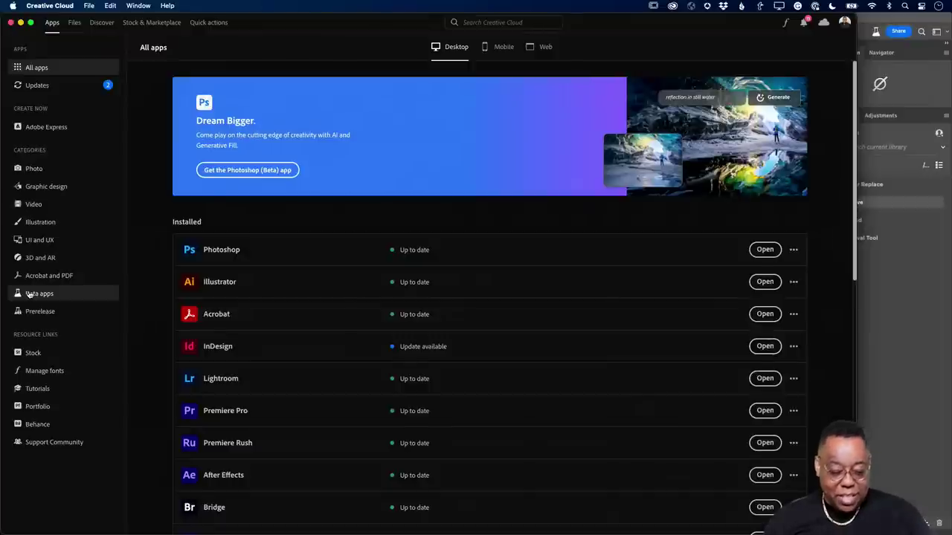
click(30, 295)
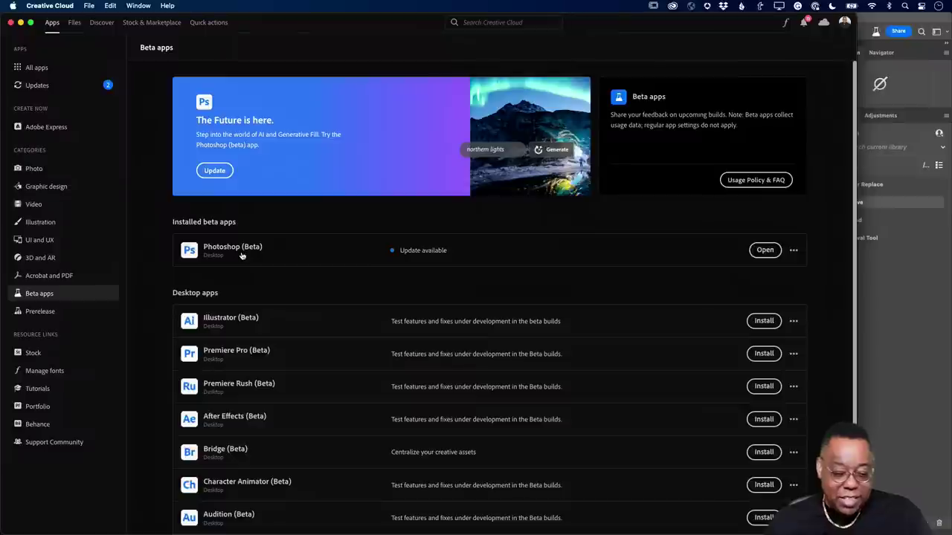
Look through the Photo category's apps in Creative Cloud and return to the list of all apps
click(42, 169)
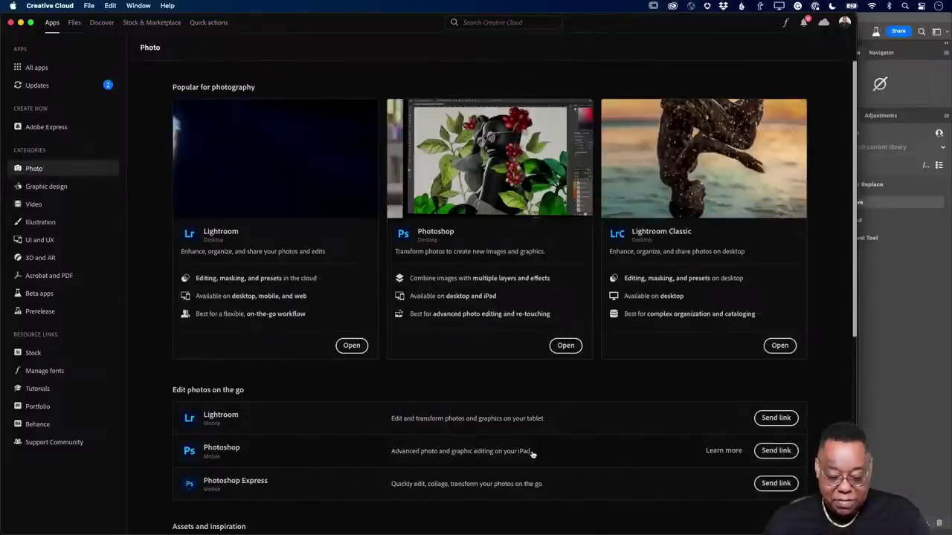
scroll(517, 453, down, 5)
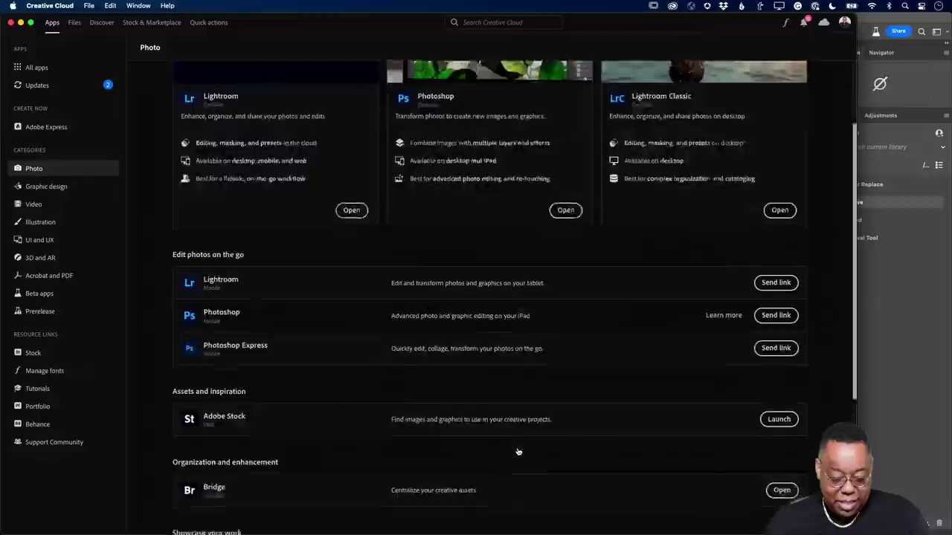
scroll(519, 452, down, 2)
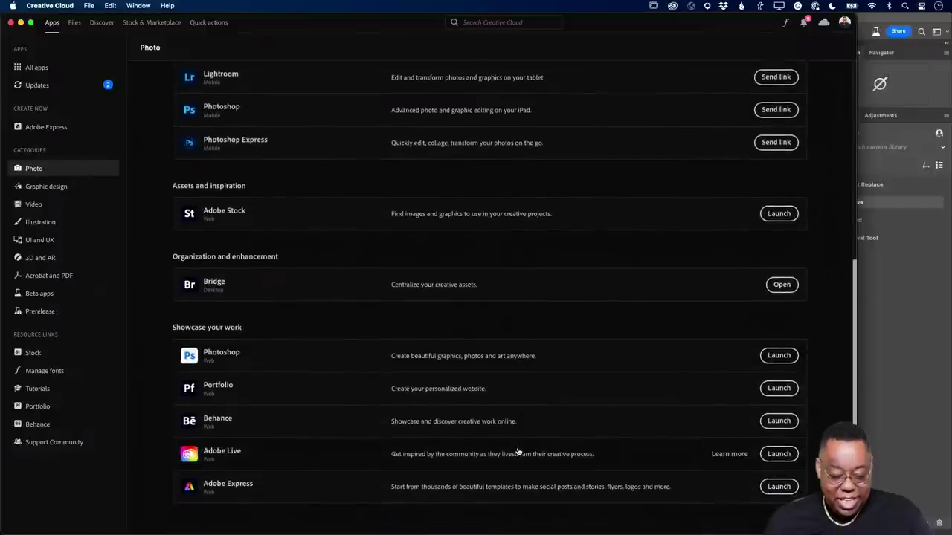
scroll(629, 426, up, 8)
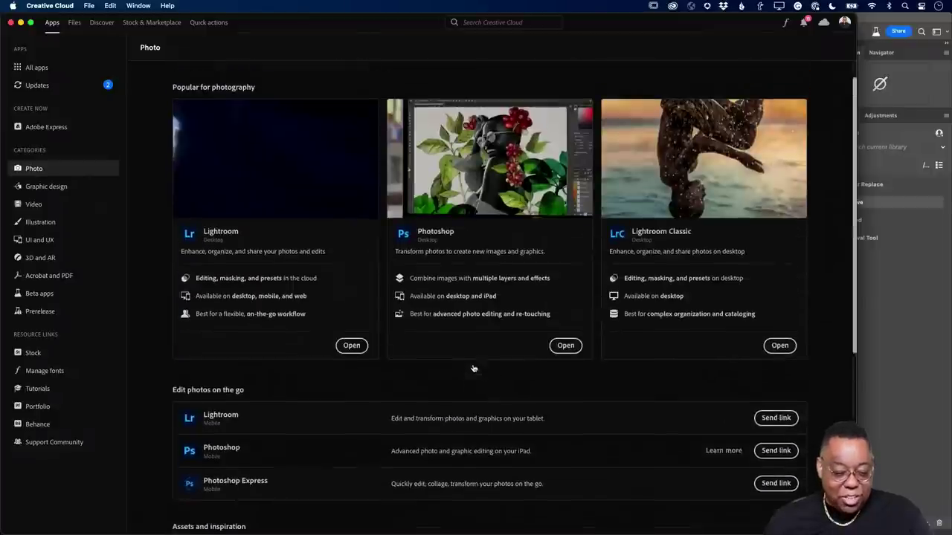
click(36, 68)
mouse_move(747, 260)
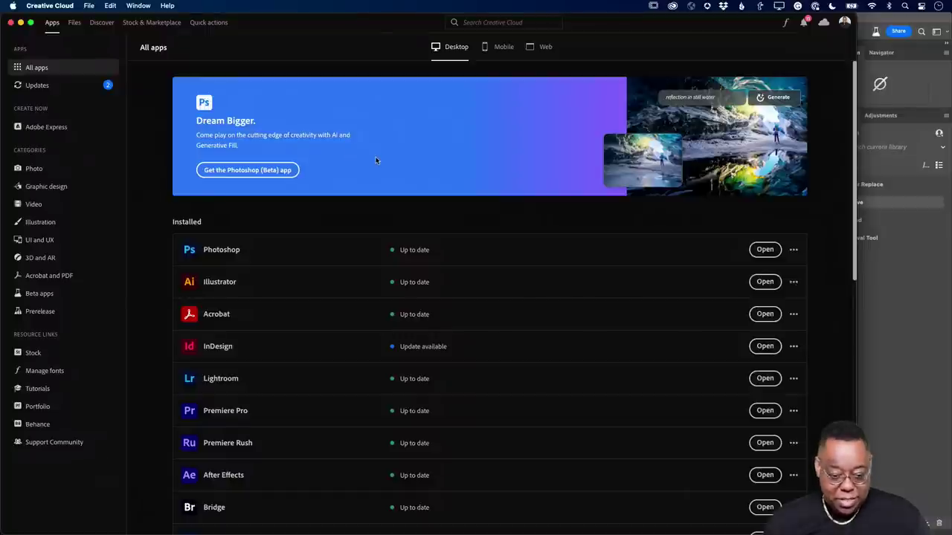
Switch to Photoshop (Beta) and hide all other applications
click(882, 24)
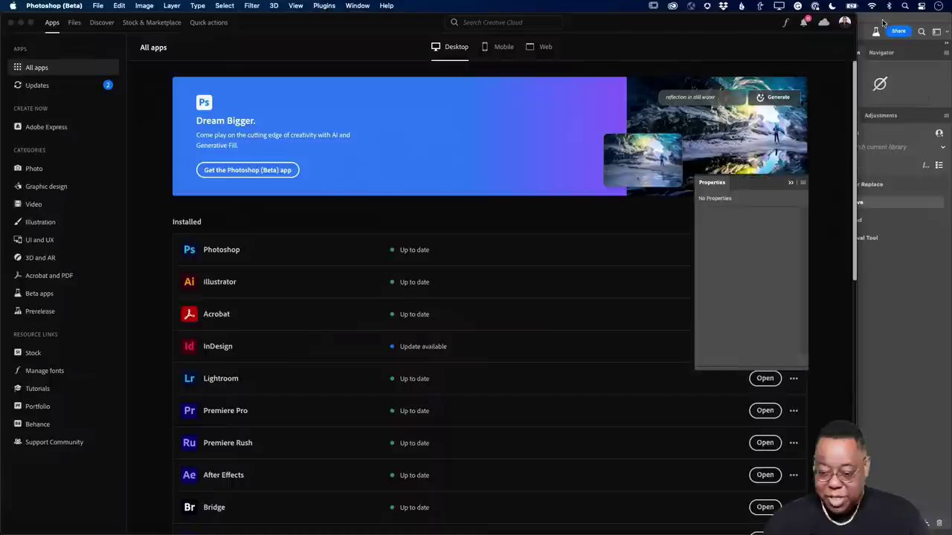
key(super+Tab)
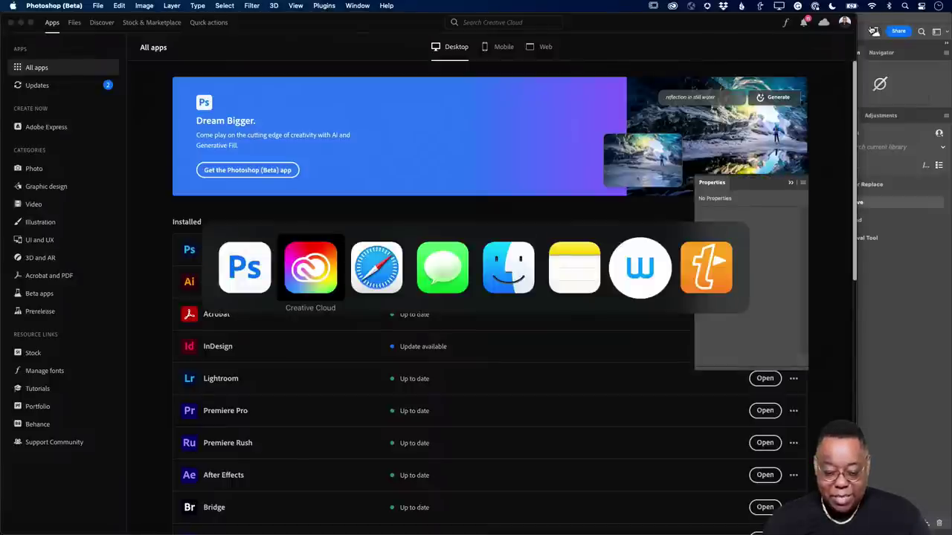
click(73, 5)
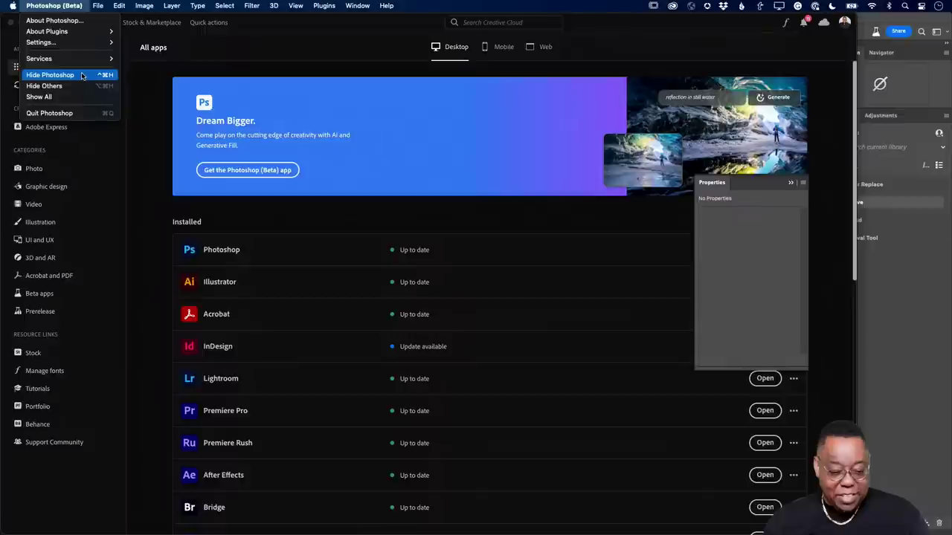
click(82, 87)
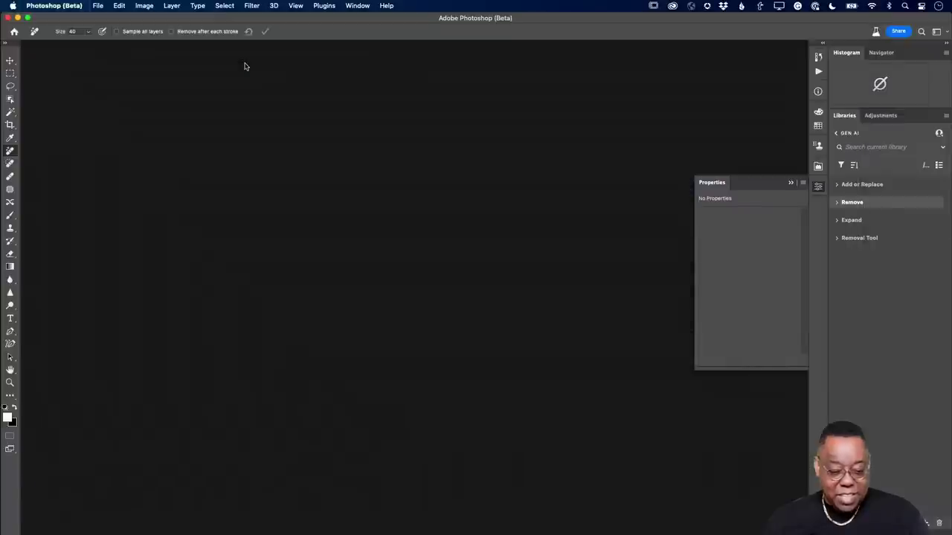
Switch to Notes and add a period after "updated" in the Photoshop Beta Generative Fill Troubleshooting note
key(super+Tab)
key(super+Tab)
key(super+Tab)
key(super+Tab)
key(super+Tab)
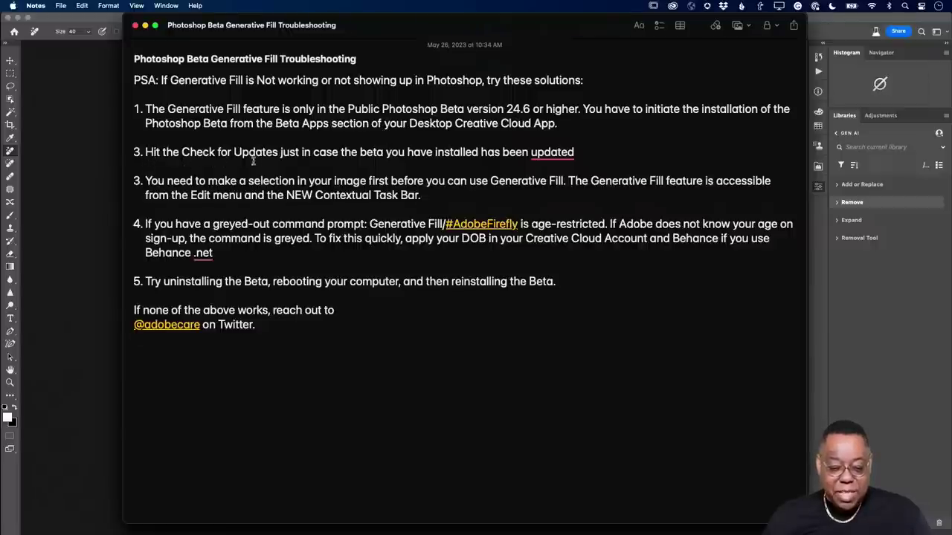
click(531, 154)
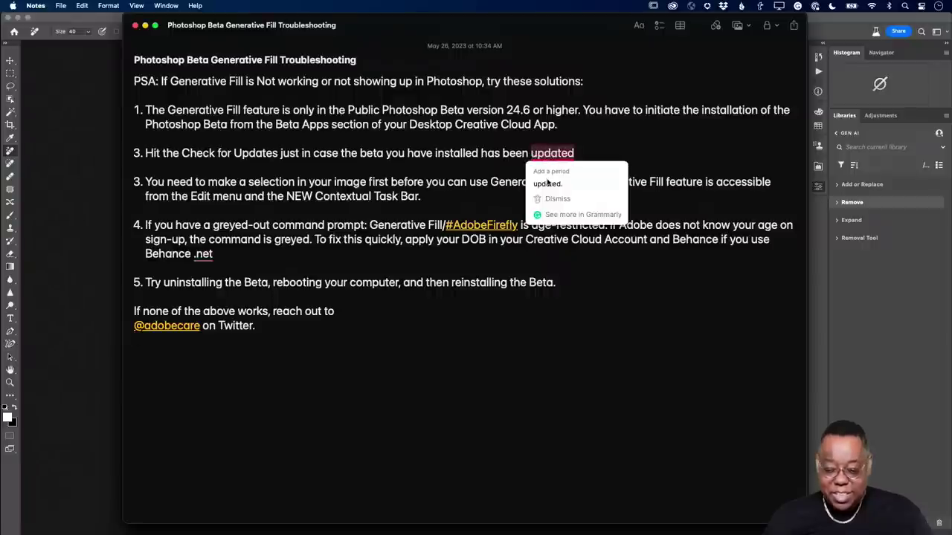
text(.)
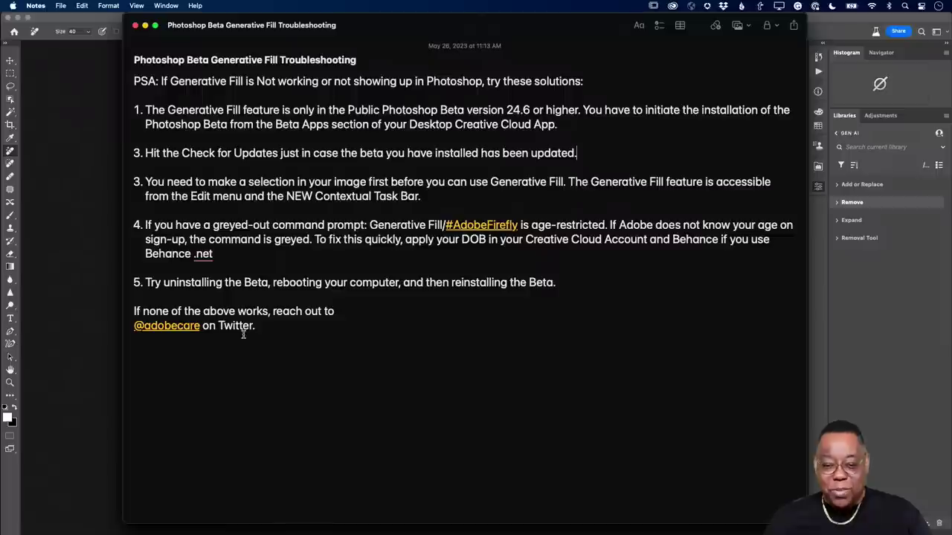
Return to Photoshop (Beta), open the Add jewelry image from the GEN AI library's Add or Replace group, and activate the Rectangular Marquee tool
click(98, 168)
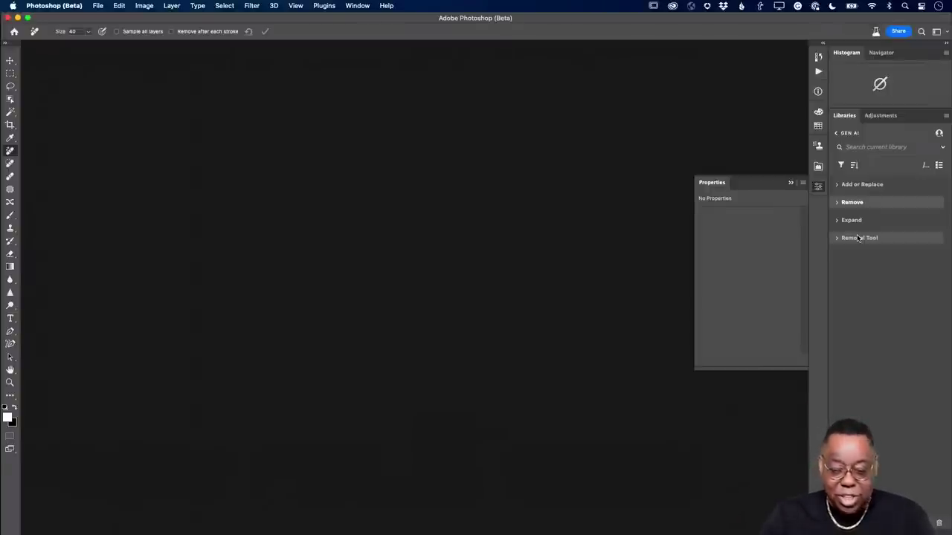
click(839, 185)
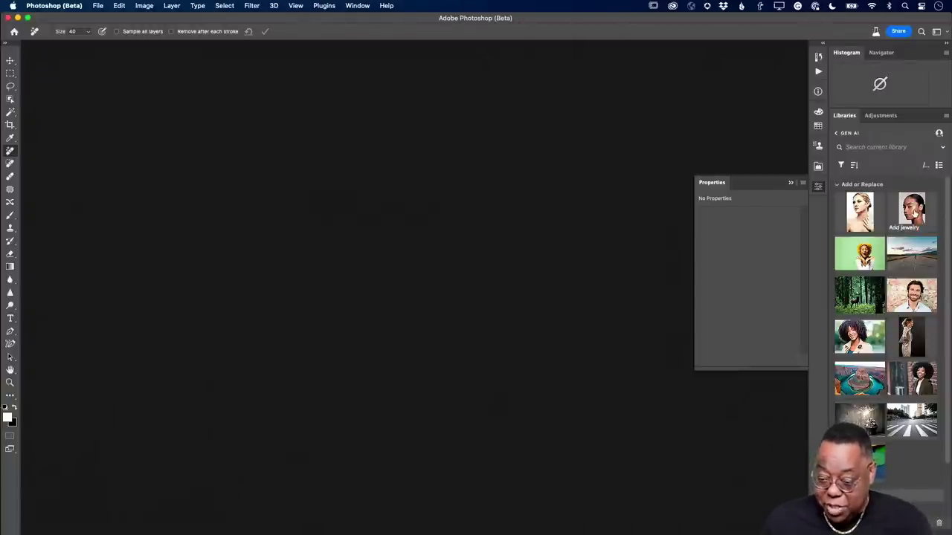
double_click(916, 212)
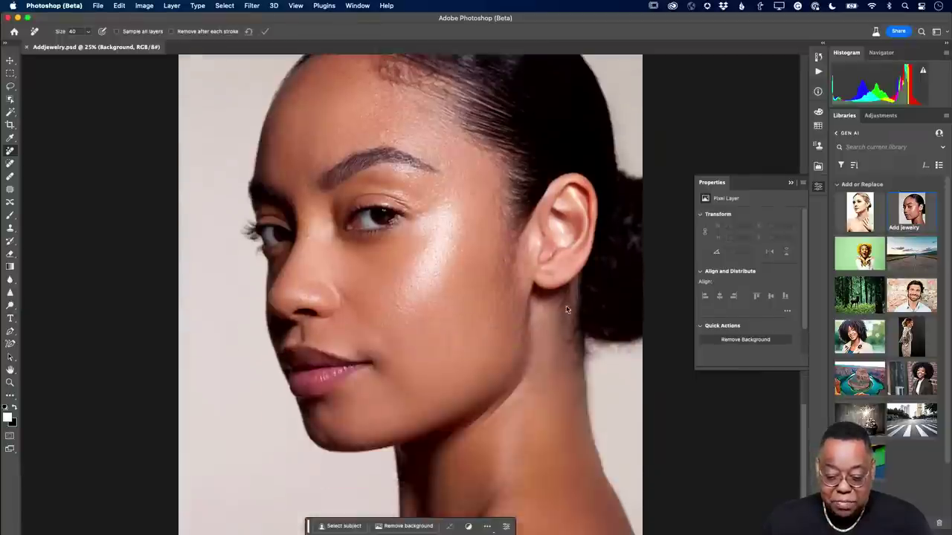
scroll(566, 310, up, 5)
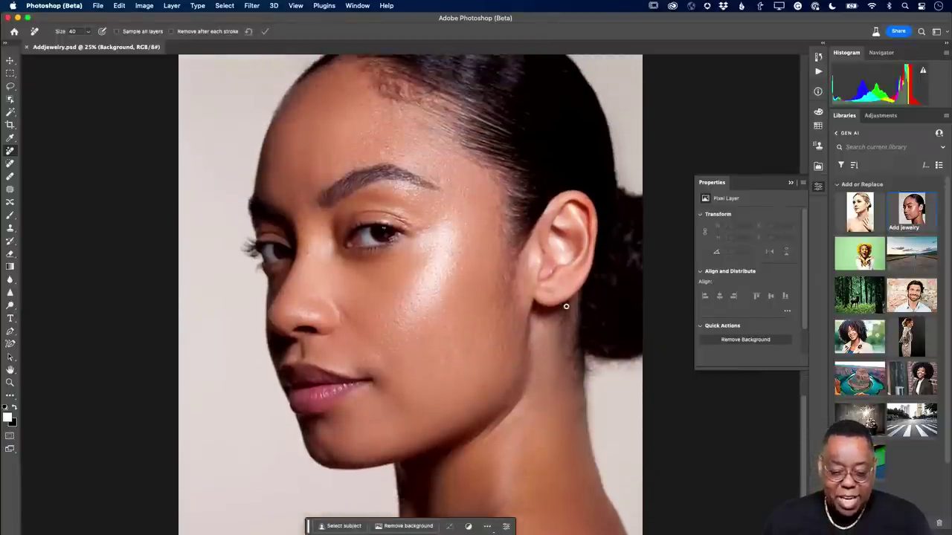
key(super+minus)
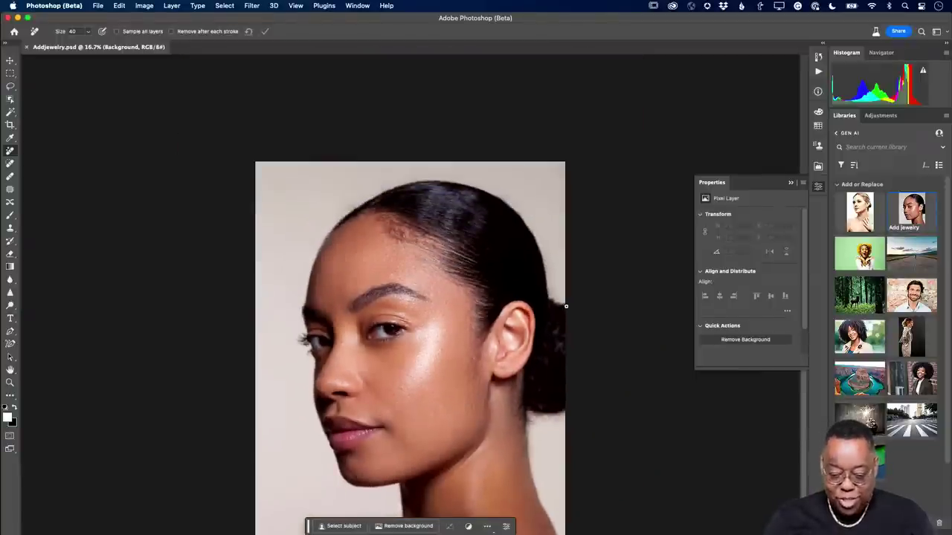
scroll(566, 306, down, 4)
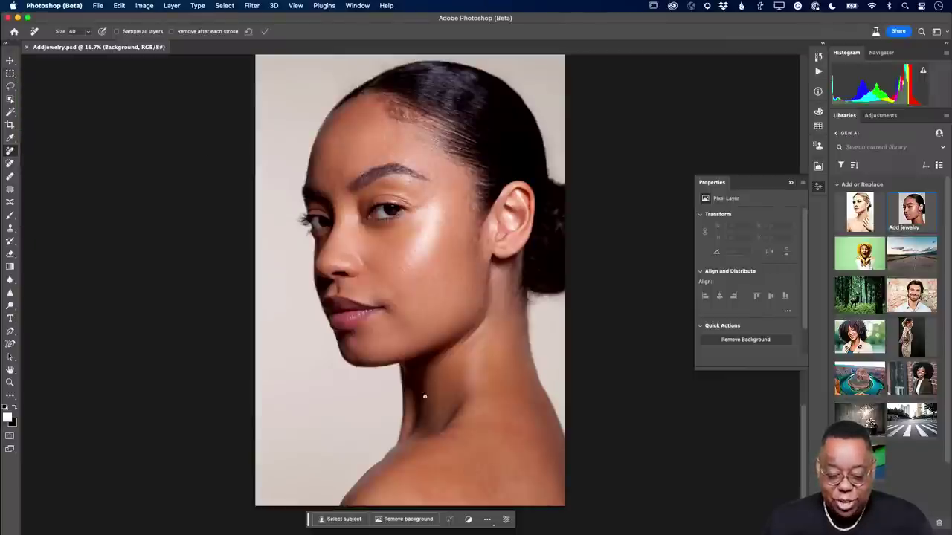
click(10, 72)
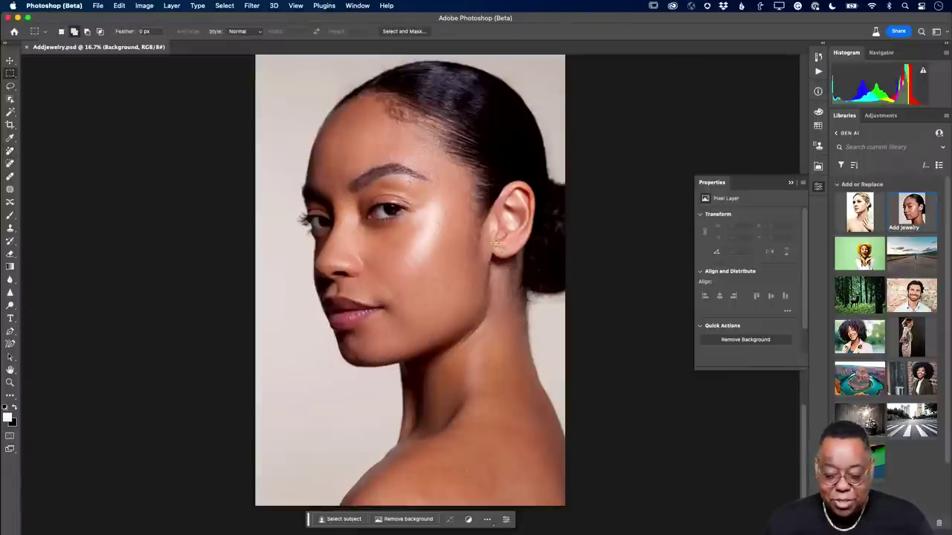
drag(494, 244, 521, 336)
click(435, 350)
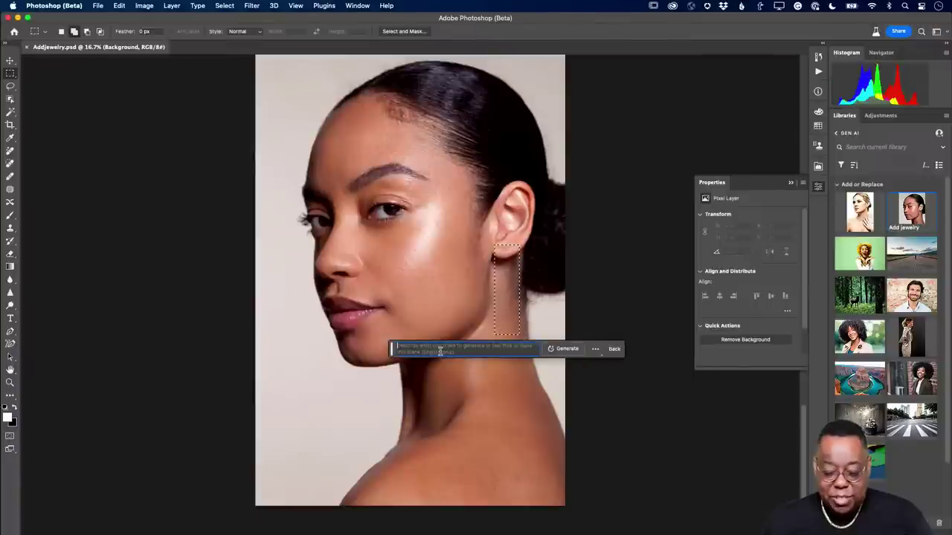
click(611, 350)
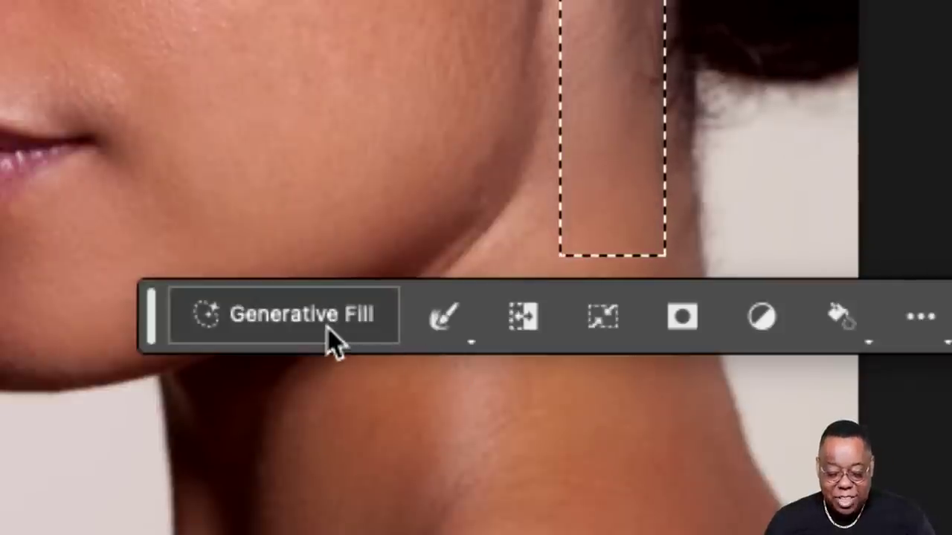
key(ctrl+d)
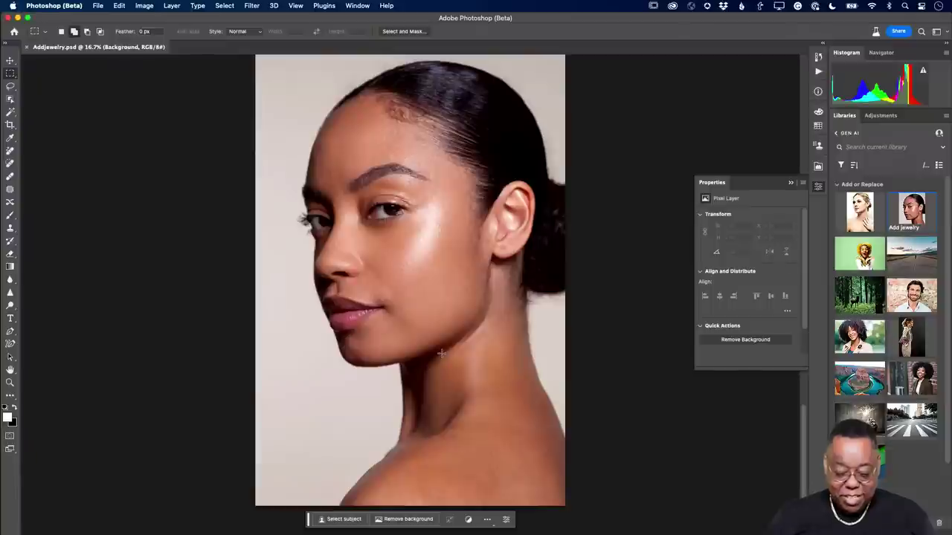
Move the contextual task bar up over the portrait and select a narrow rectangle from the earlobe down along the neck
drag(309, 521, 405, 312)
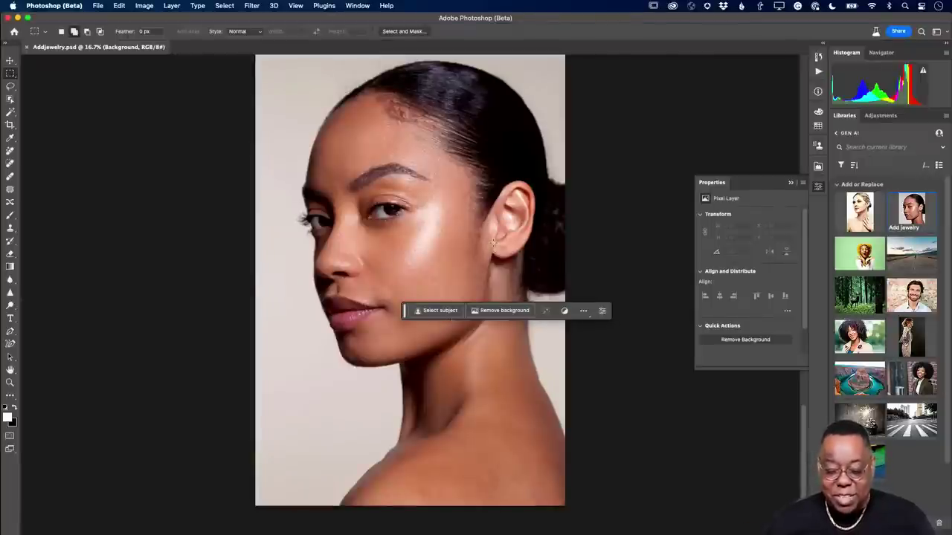
drag(493, 243, 517, 322)
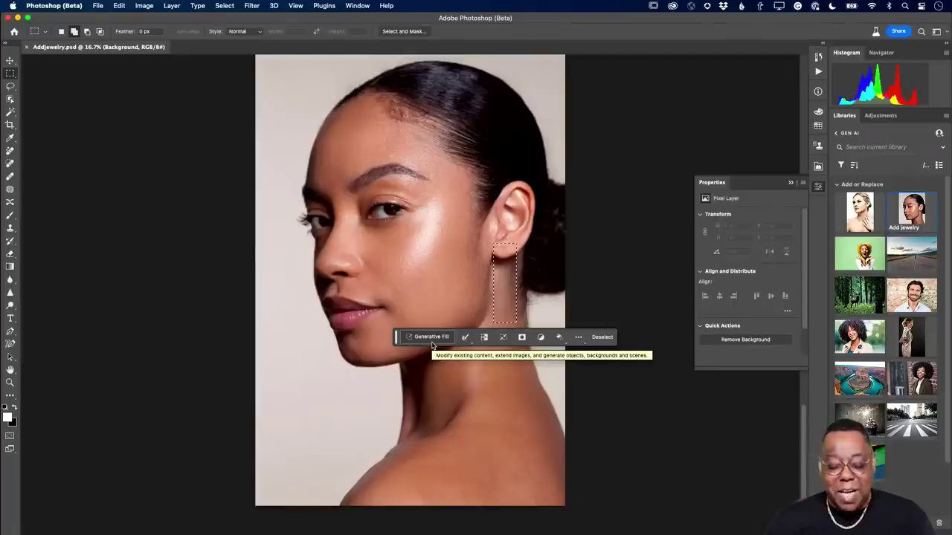
click(118, 6)
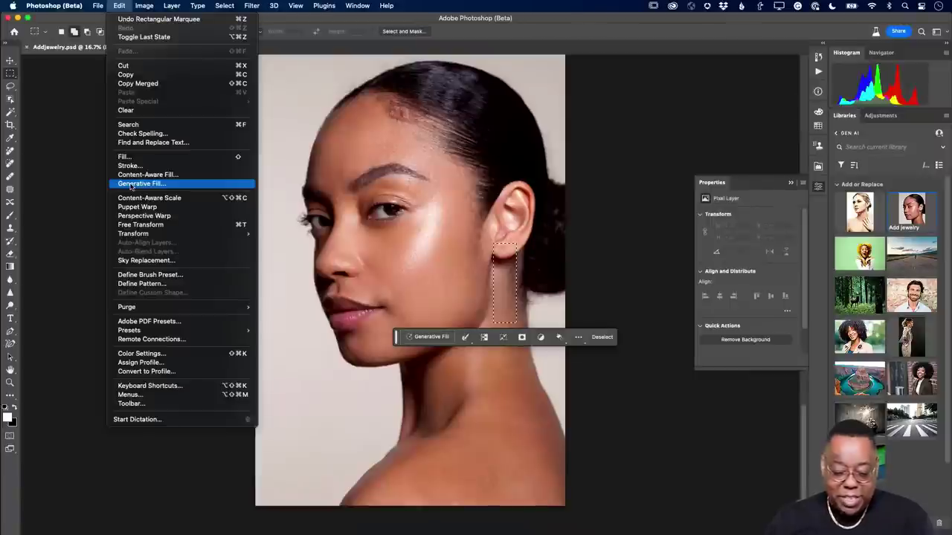
click(464, 7)
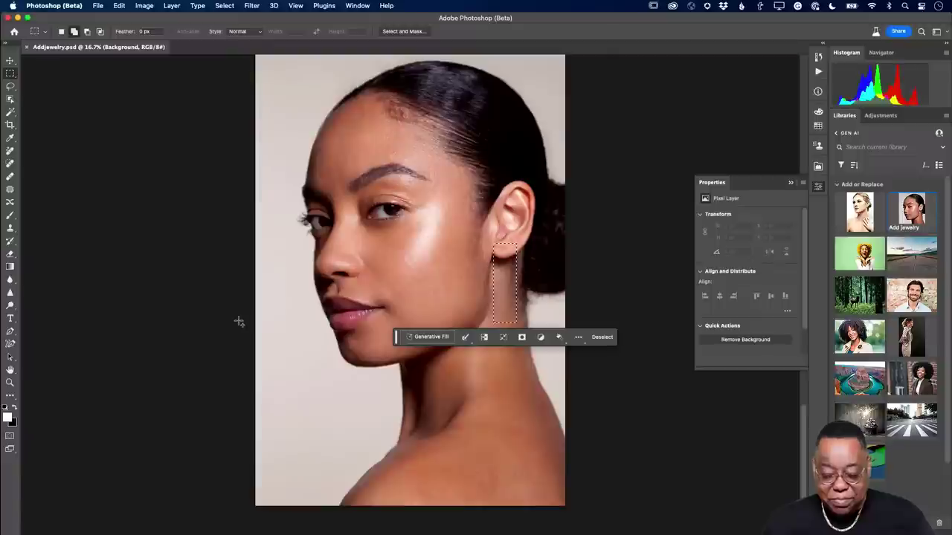
Generate a "Fashion earring" inside the selection below the ear with Generative Fill
click(431, 337)
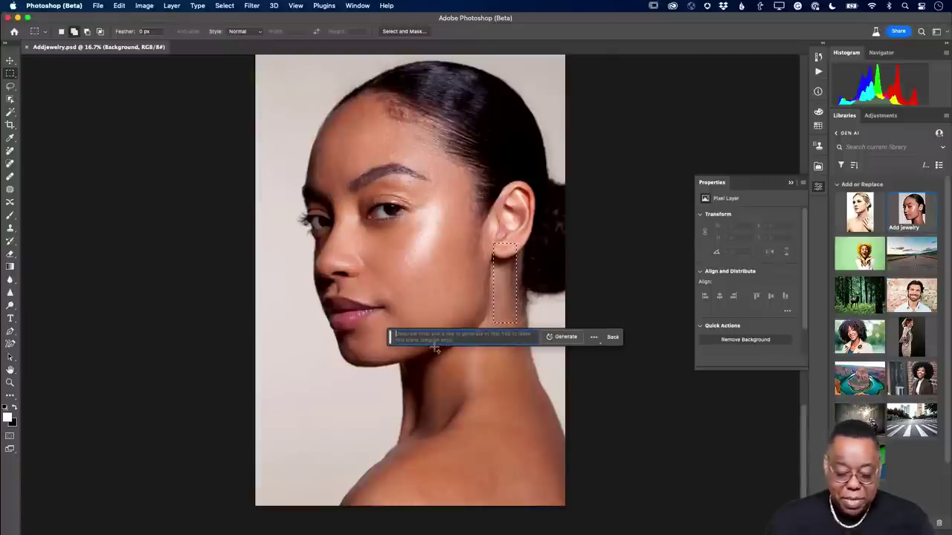
text(Fash)
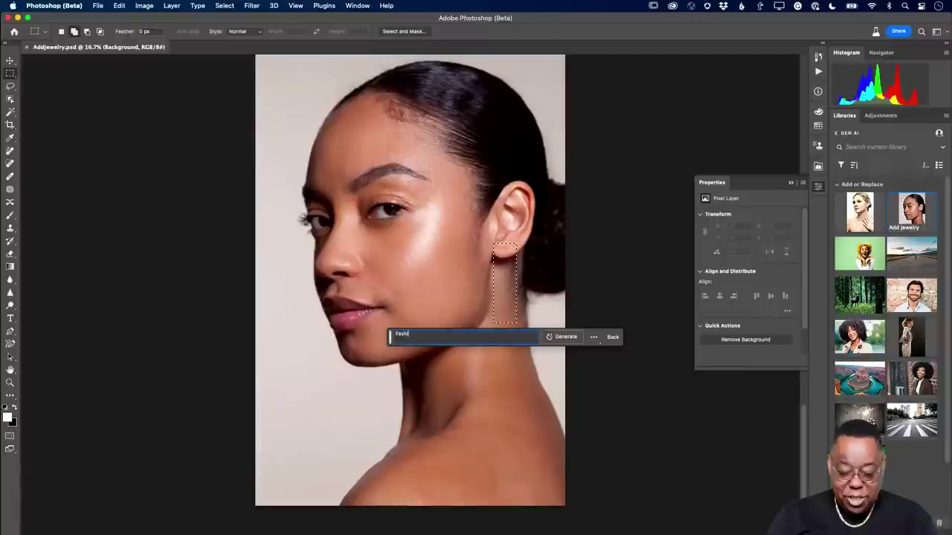
text(ion earring)
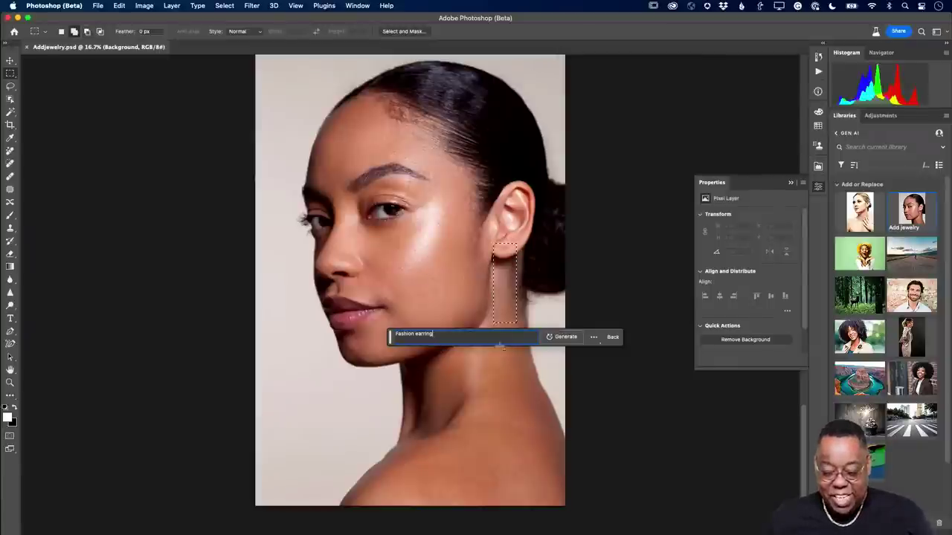
click(565, 336)
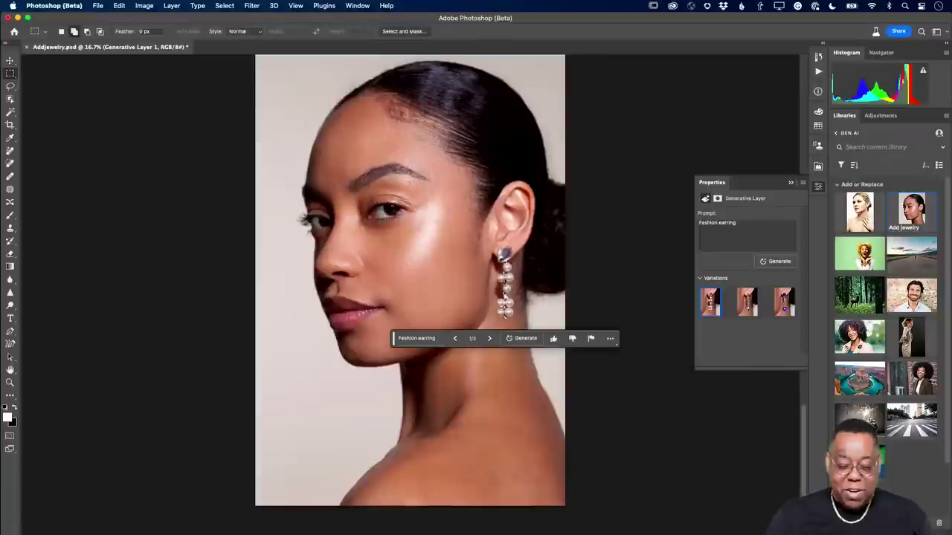
Compare the three generated earring variations on the portrait and return to the first, pearl one
click(748, 305)
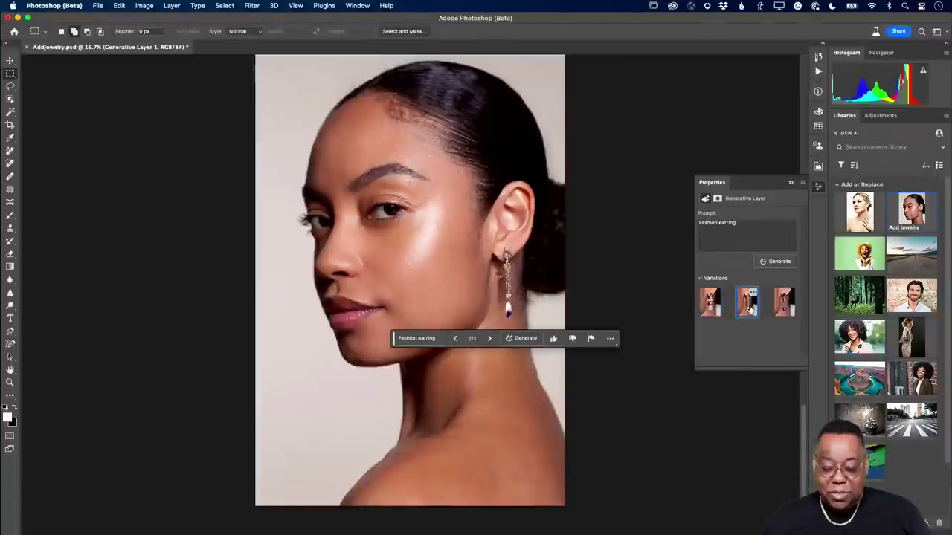
click(786, 313)
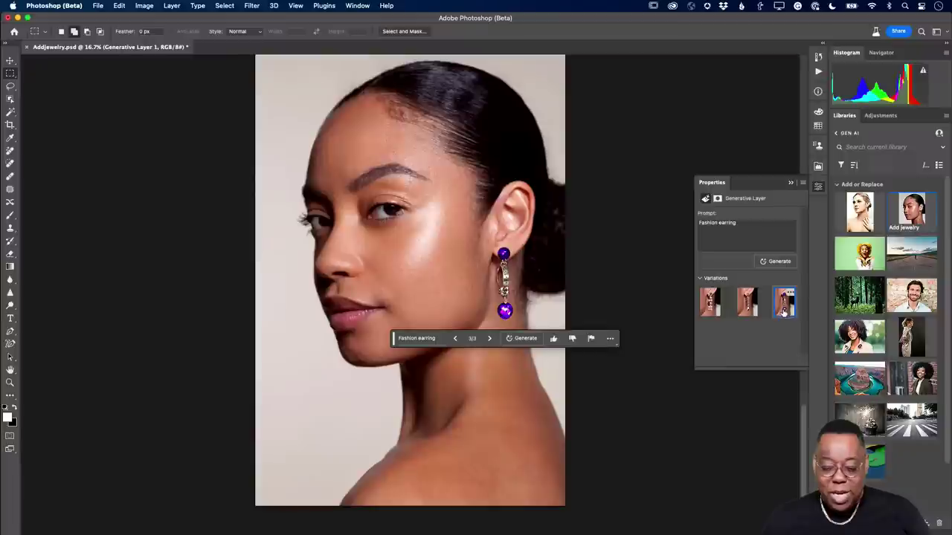
click(748, 311)
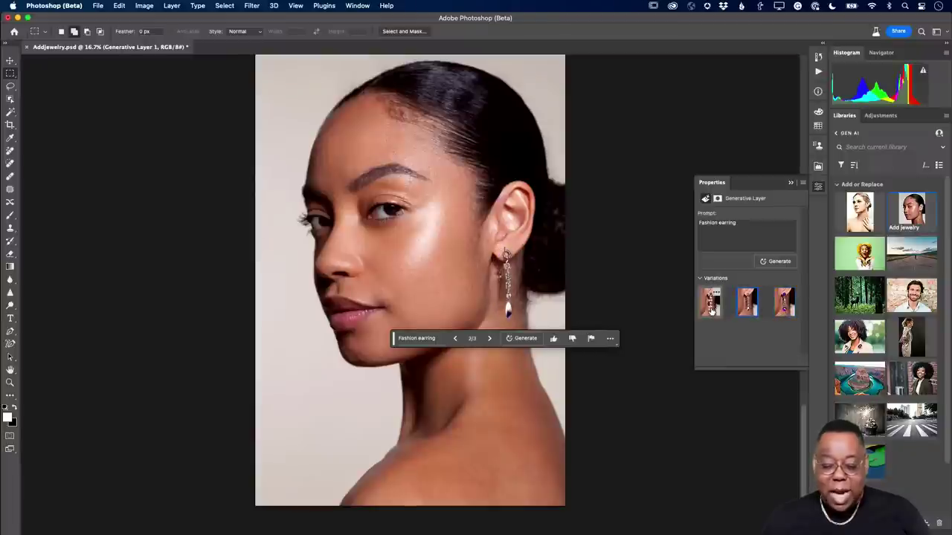
click(714, 311)
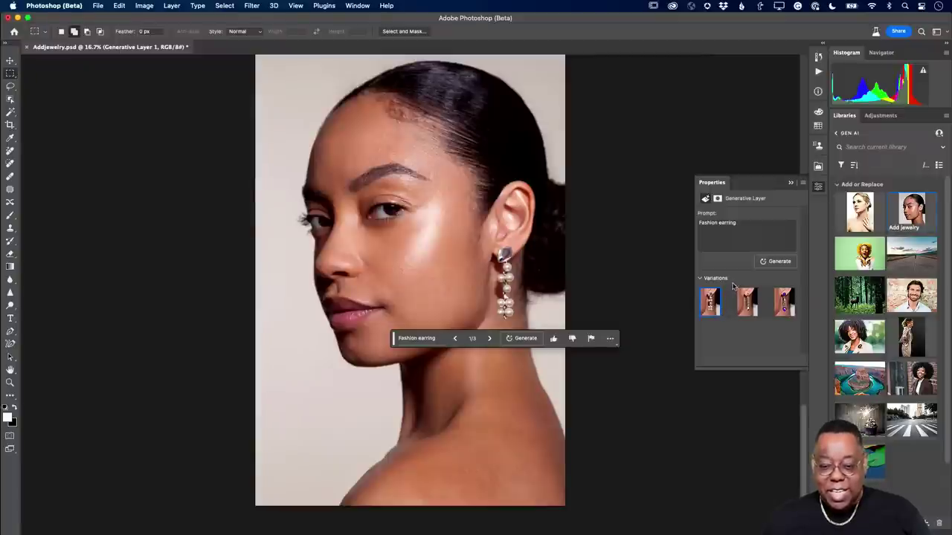
Generate another set of variations for the "Fashion earring" prompt and preview the second and third new earrings
click(766, 262)
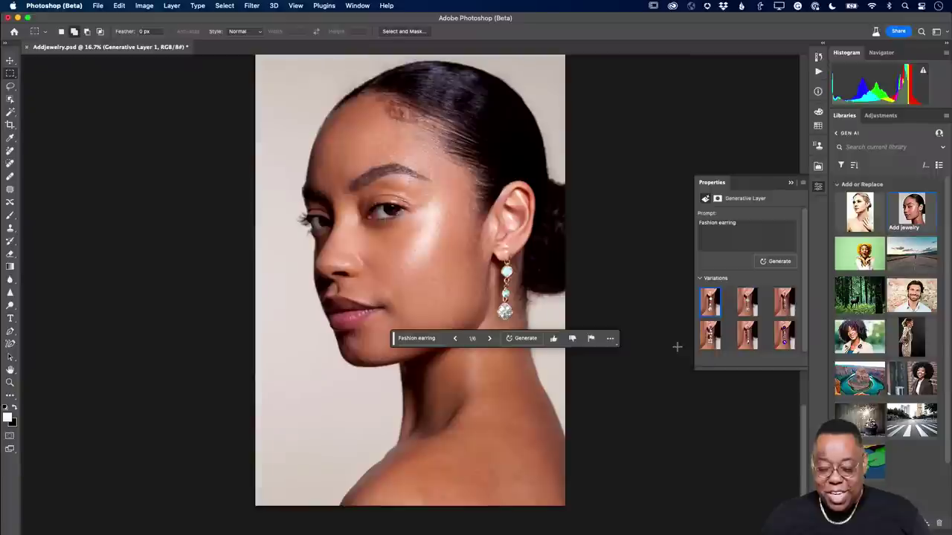
click(740, 311)
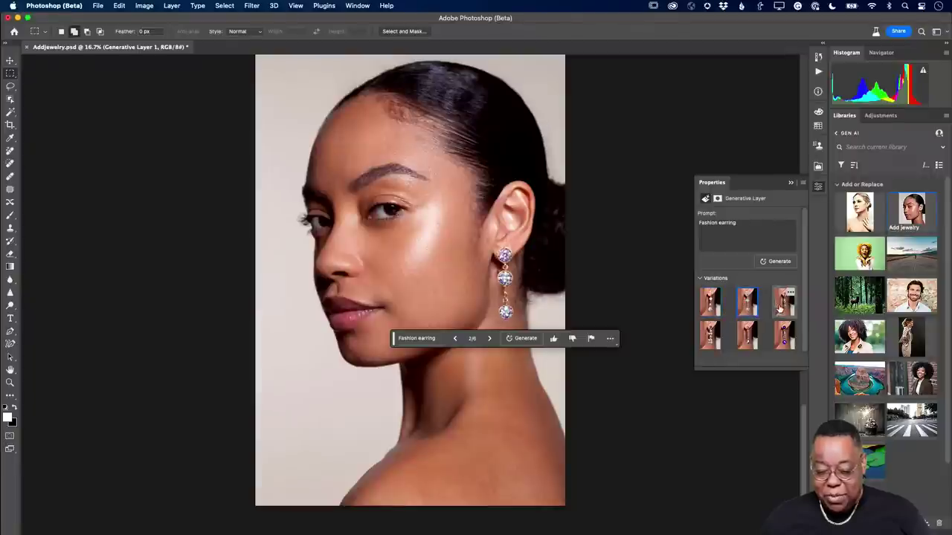
click(780, 305)
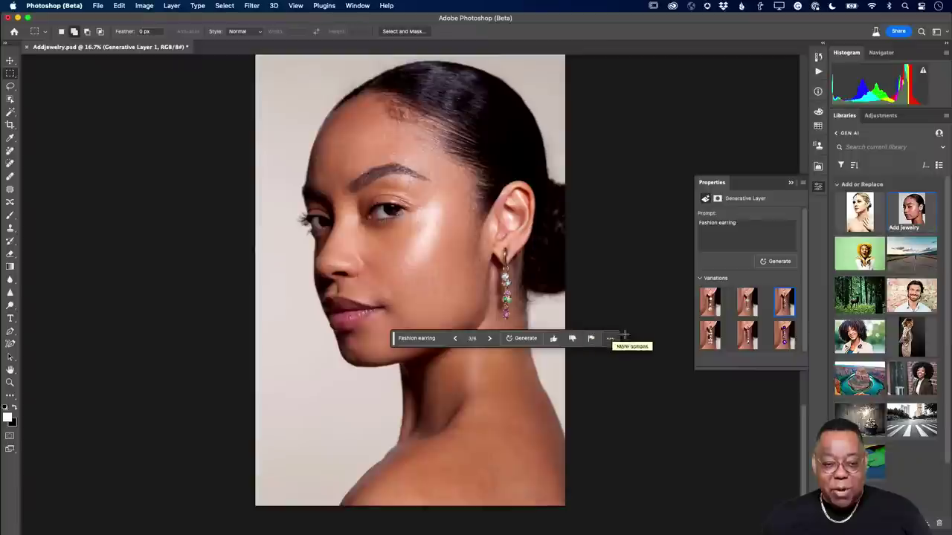
Preview the sixth earring variation, the one with purple stones, and delete it from the generated variations
click(784, 339)
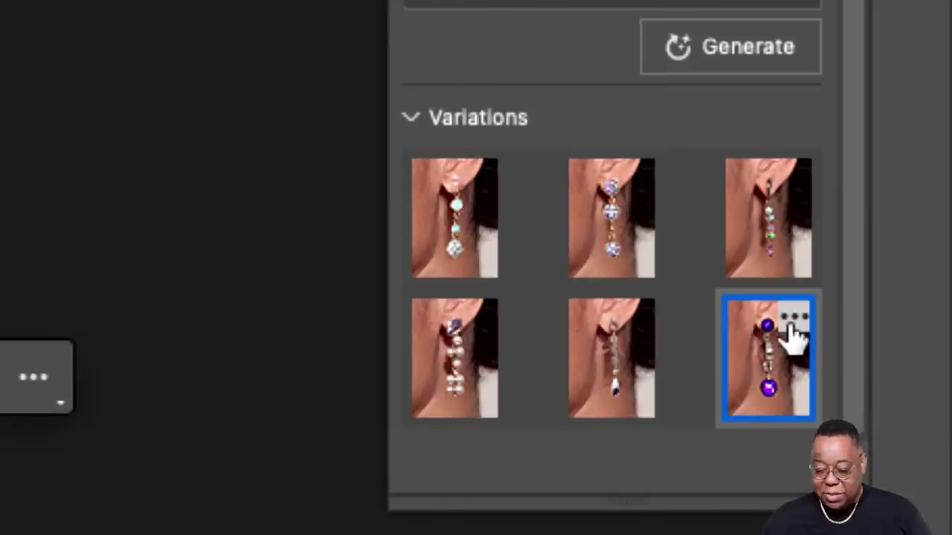
click(793, 321)
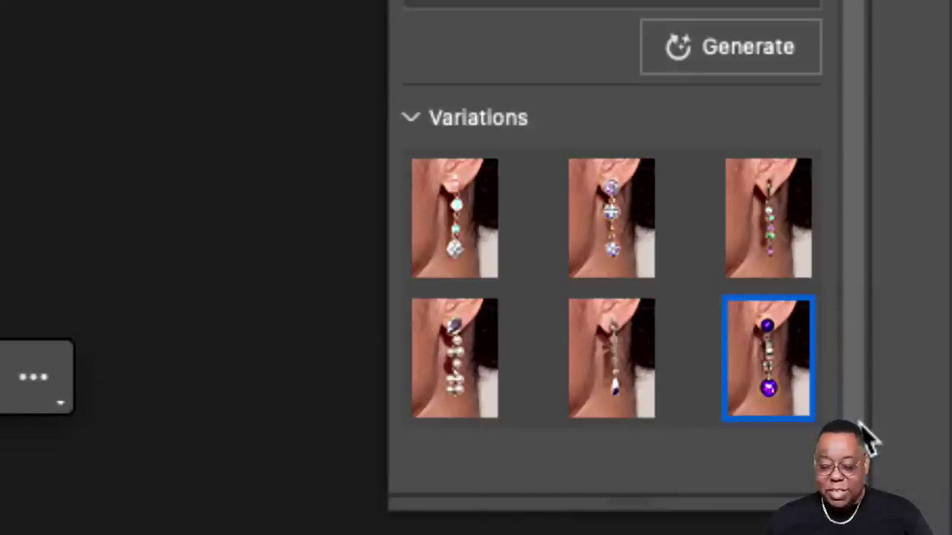
click(793, 318)
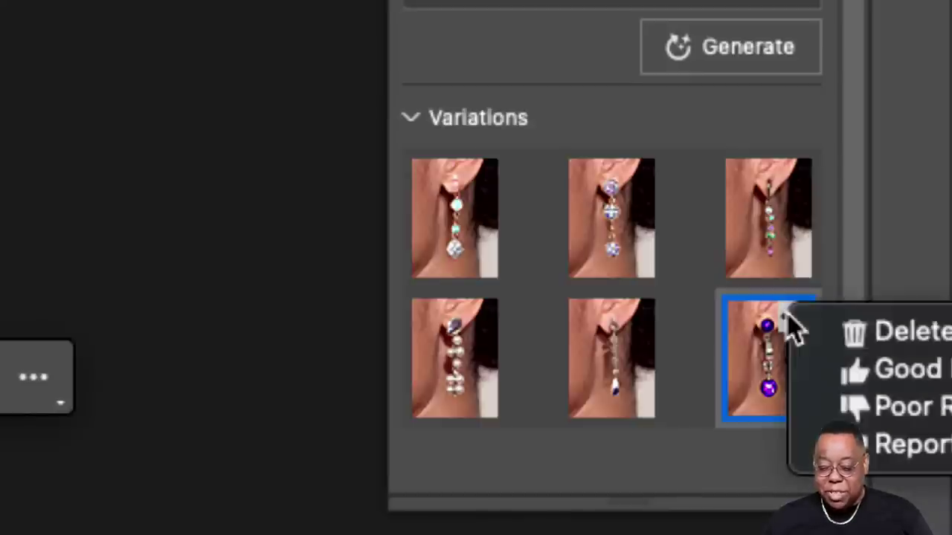
click(856, 335)
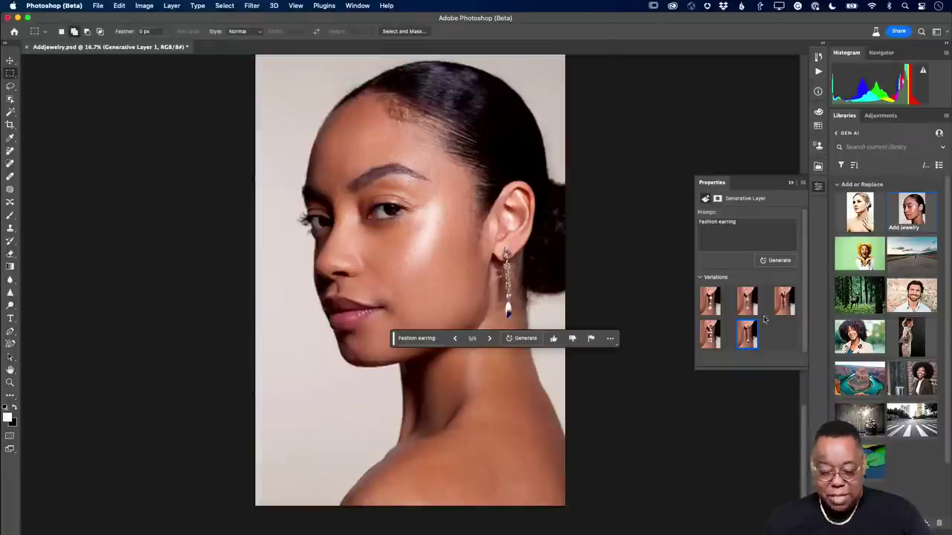
Compare the remaining earring variations on the portrait, going back through them to the first one
click(710, 336)
click(747, 334)
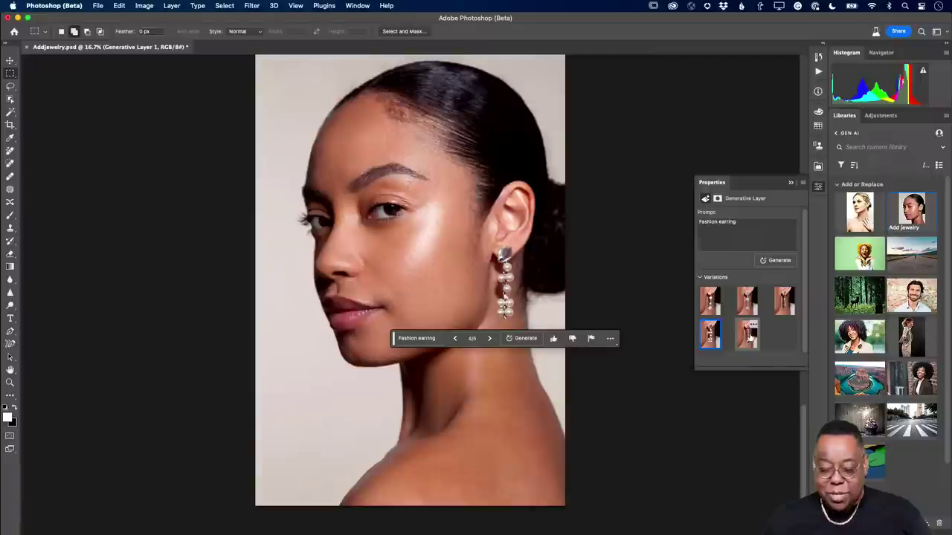
click(785, 302)
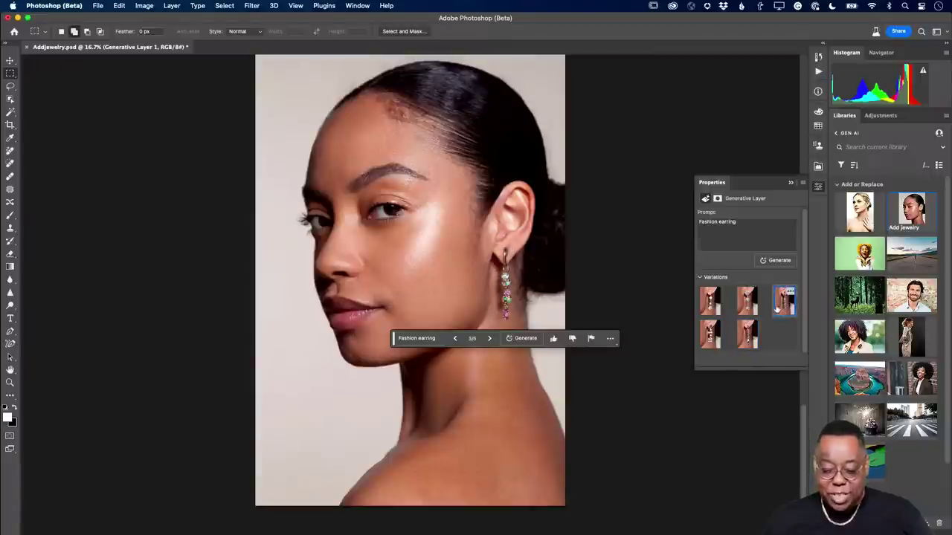
click(746, 312)
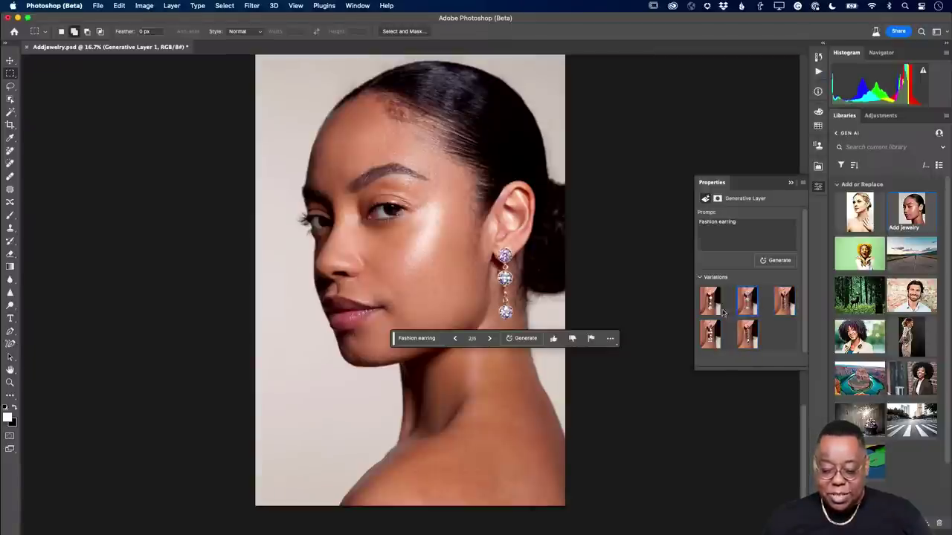
click(710, 311)
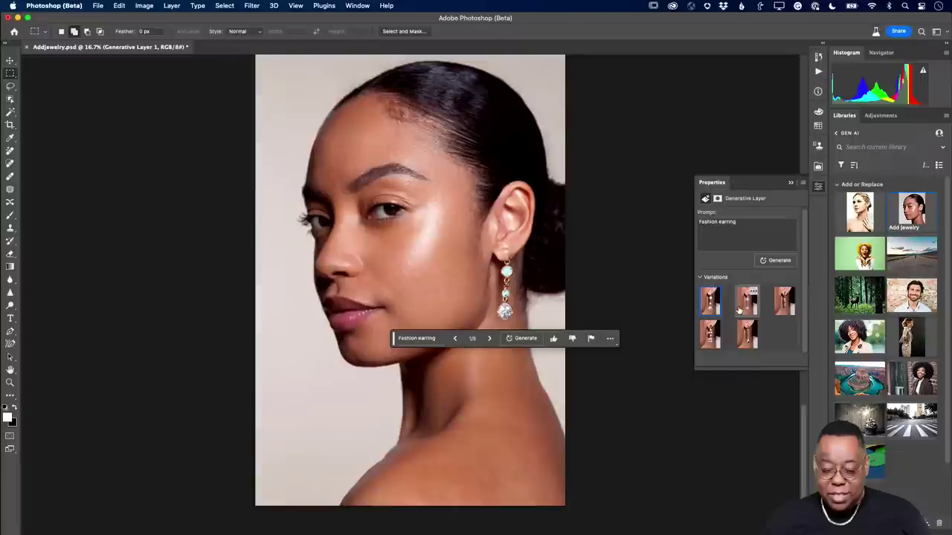
Delete the second earring variation, the one with three round crystal clusters
click(738, 308)
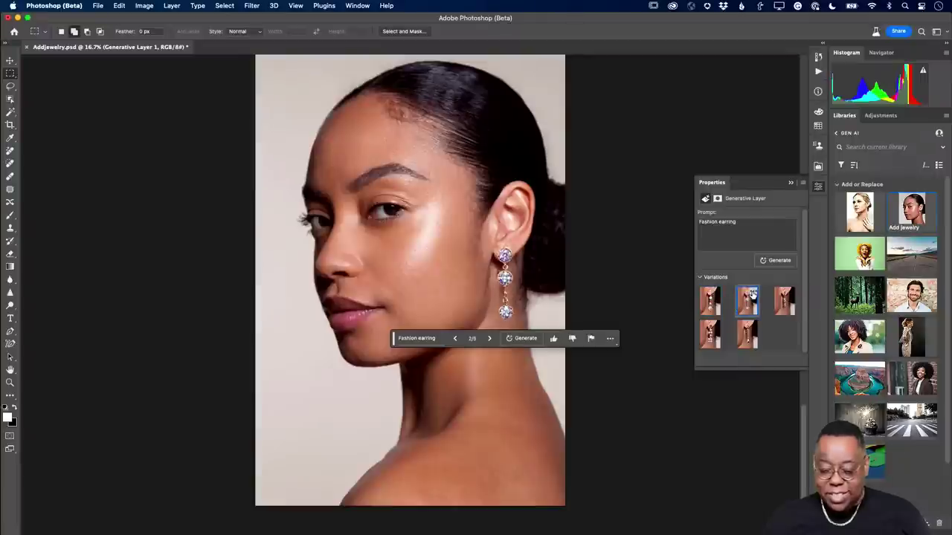
click(753, 293)
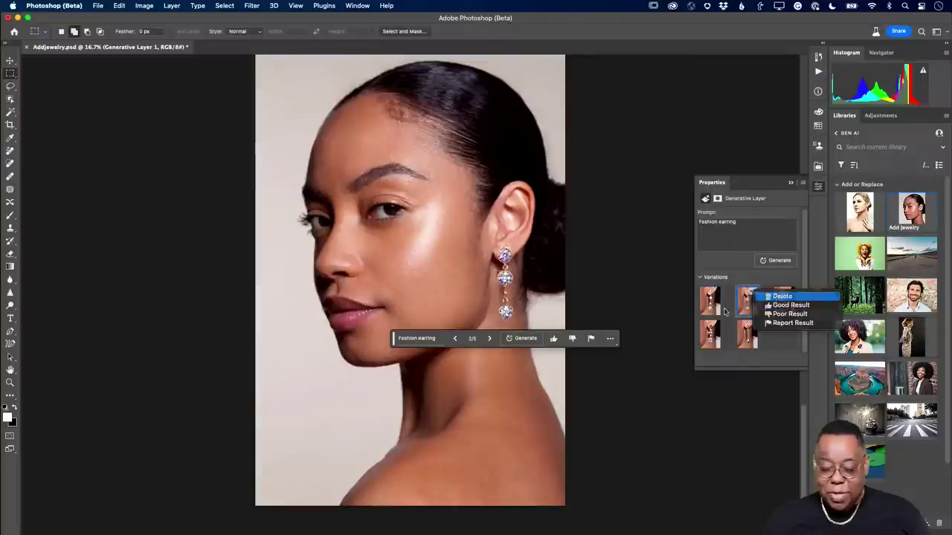
click(779, 296)
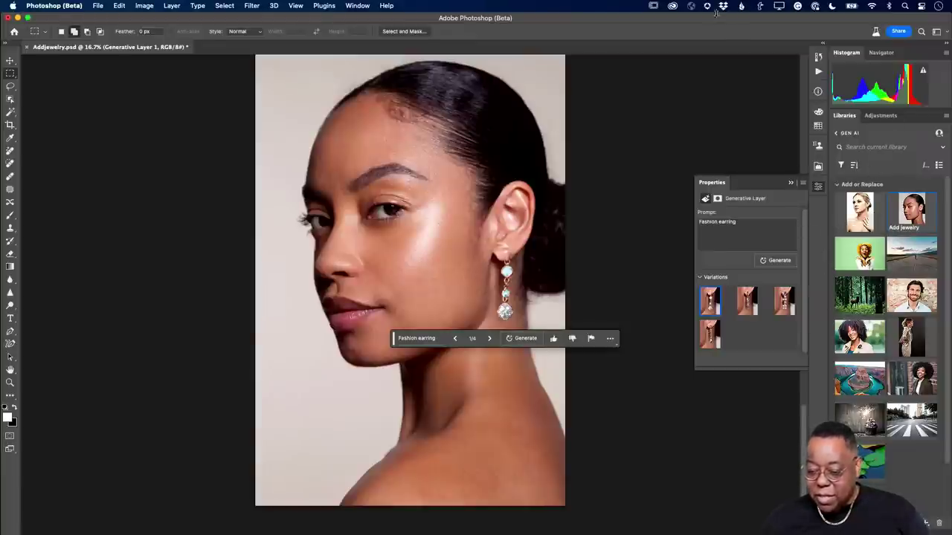
Redisplay the Layers panel and enlarge it beneath the Libraries panel so that the layer stack can be seen
click(360, 6)
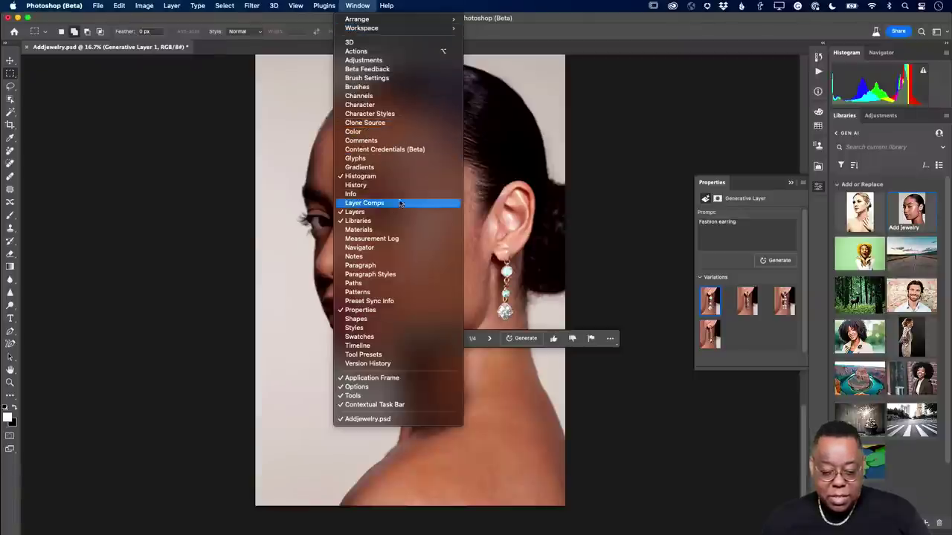
click(386, 5)
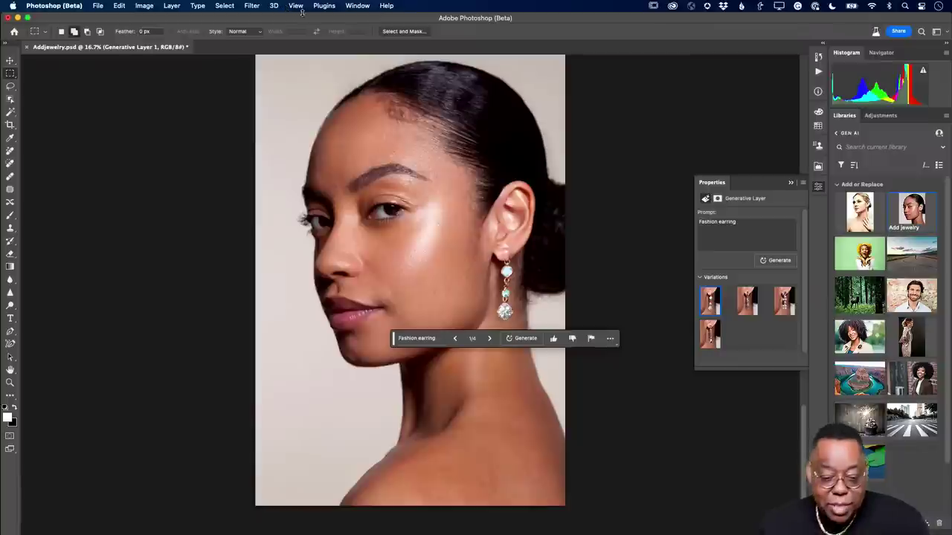
click(356, 5)
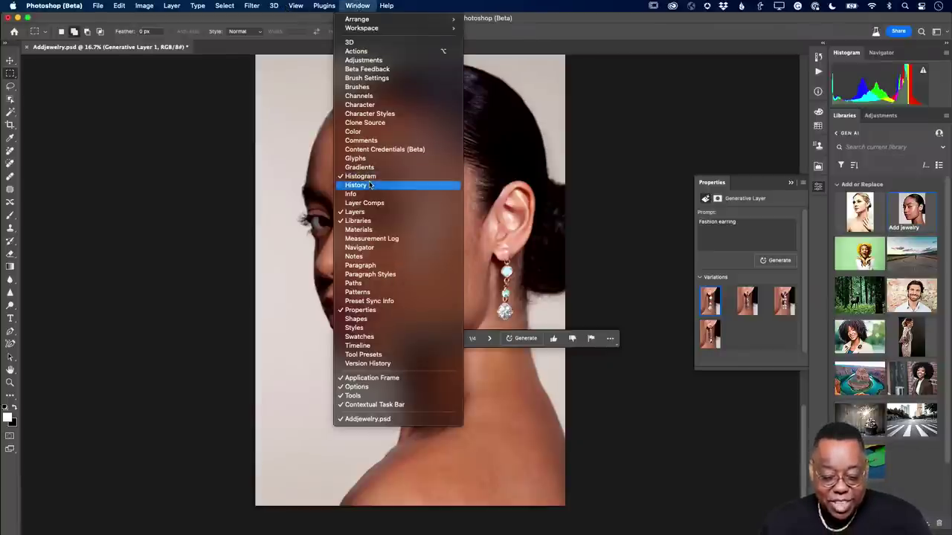
click(373, 212)
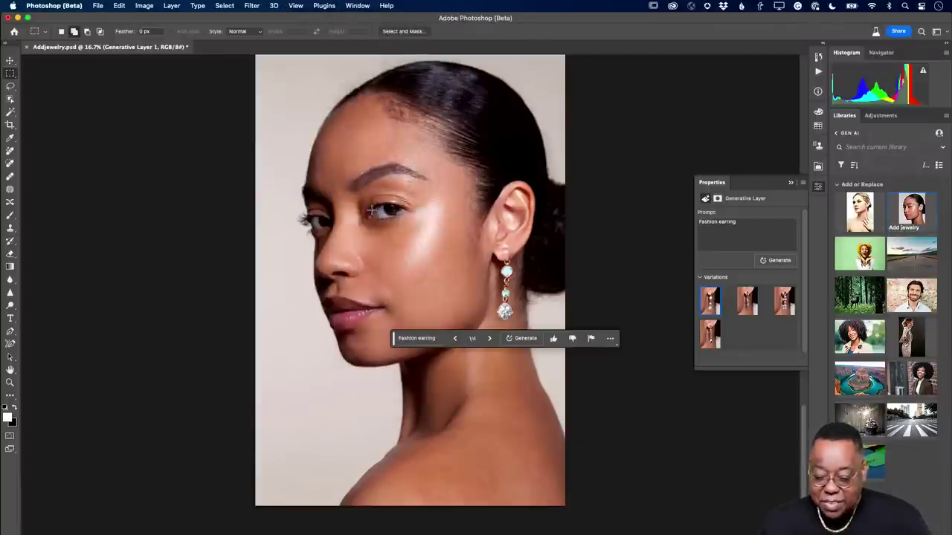
click(357, 5)
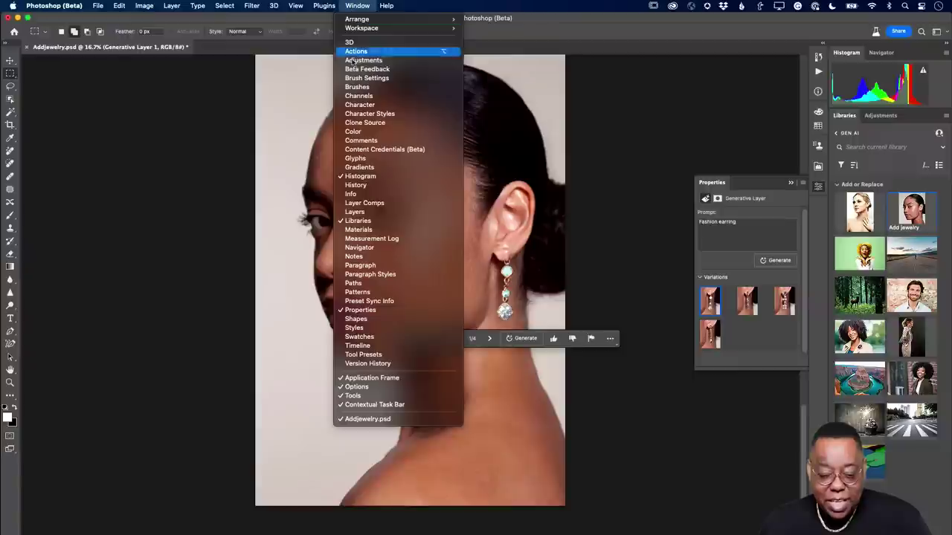
click(374, 213)
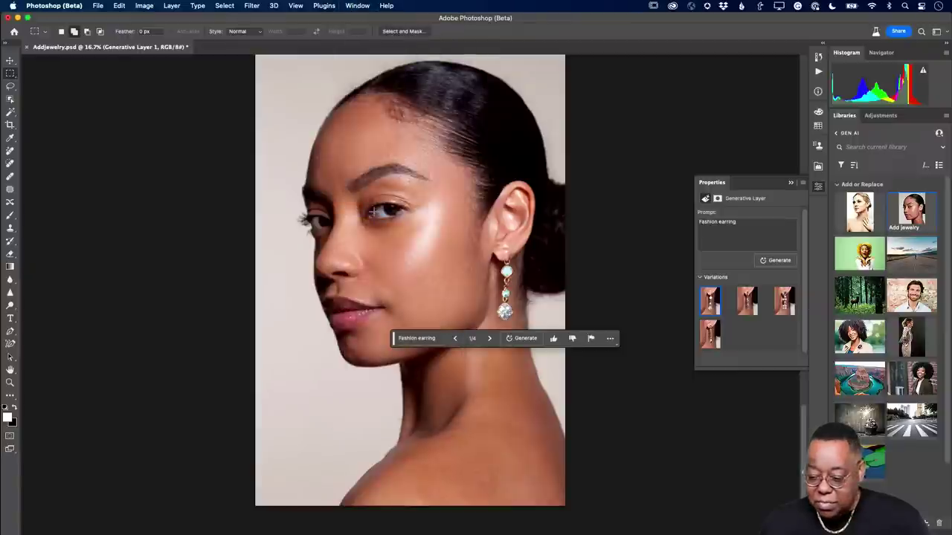
scroll(858, 260, down, 2)
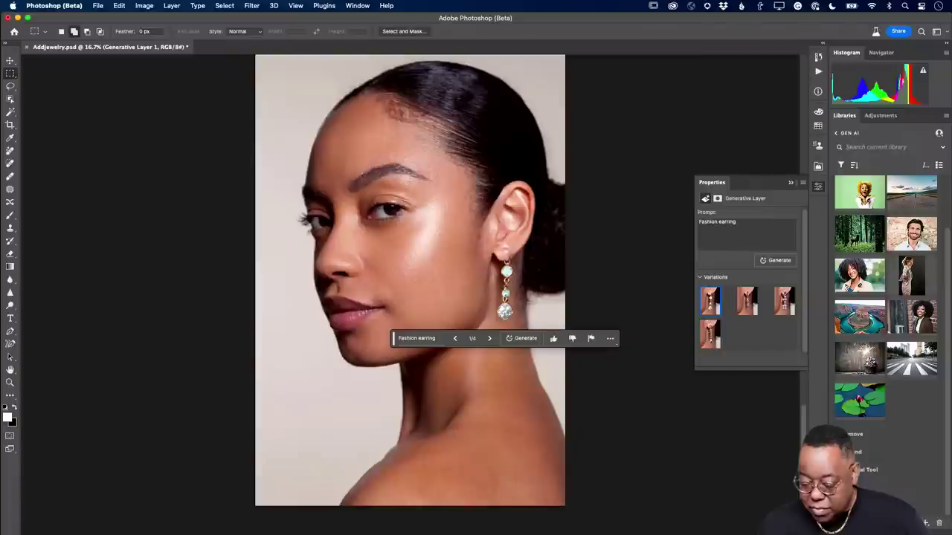
drag(875, 517, 875, 392)
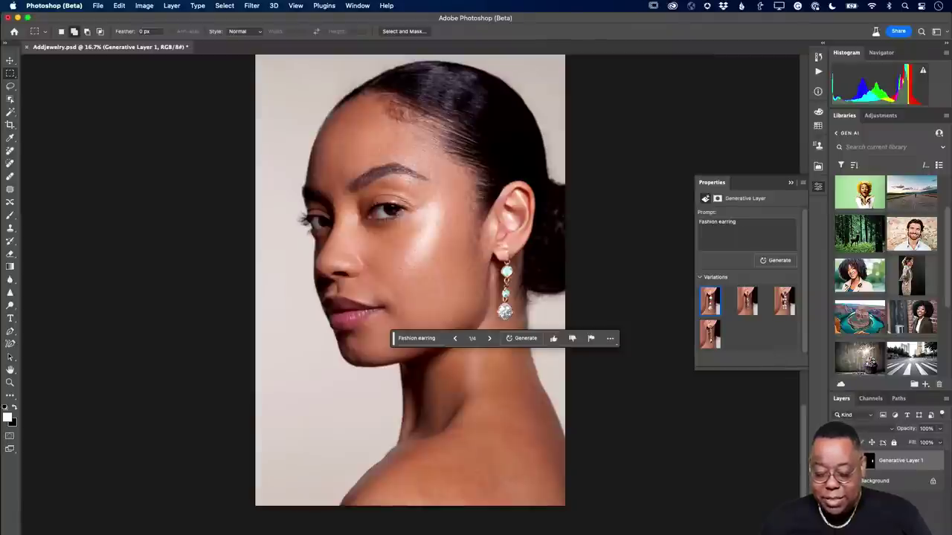
Toggle the earring's generative layer off and on to compare the portrait before and after
key(super+comma)
key(super+comma)
key(super+comma)
key(super+comma)
key(super+comma)
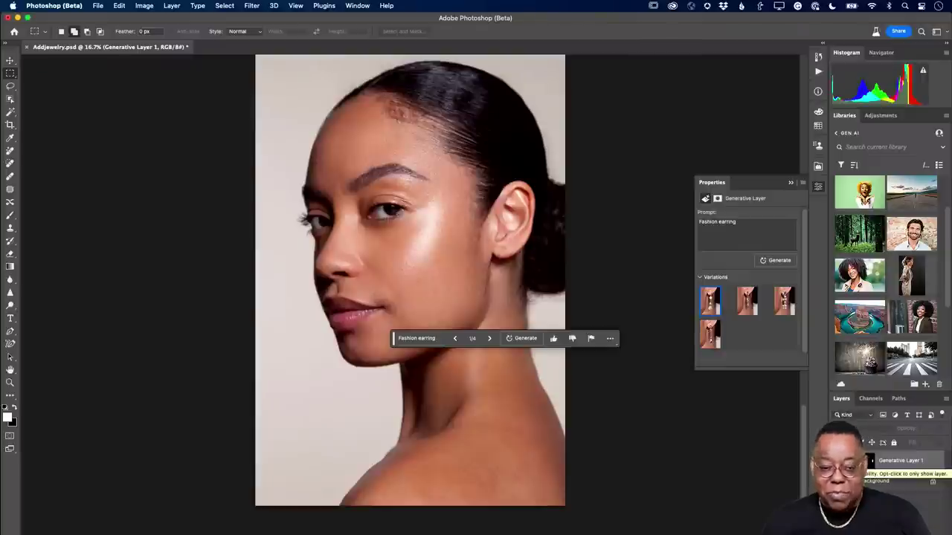
key(super+comma)
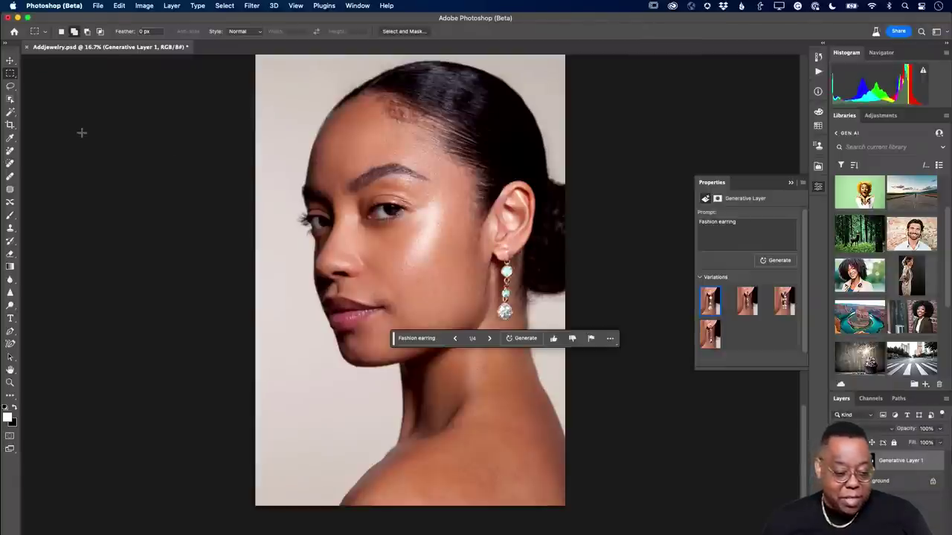
Select a curved band around the neck with the Lasso tool, extending slightly past both sides of the neck
click(11, 86)
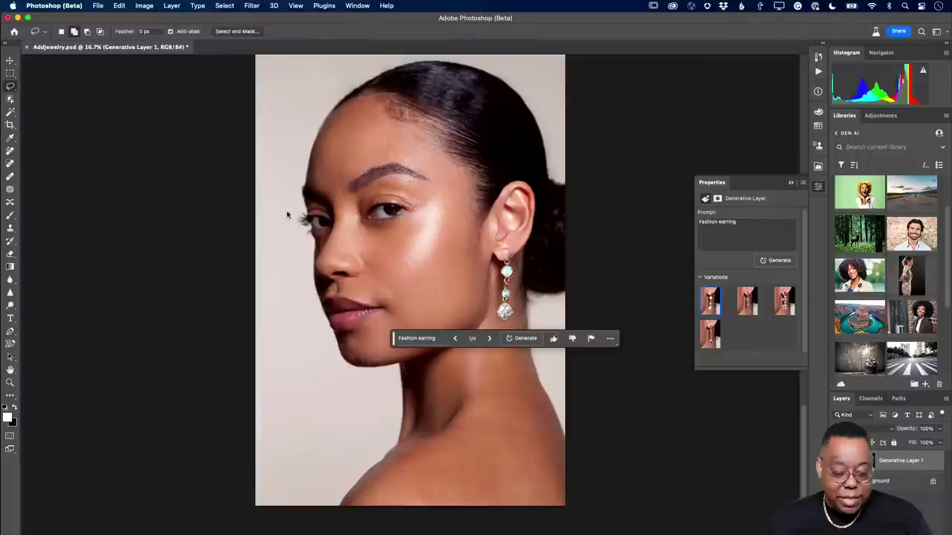
mouse_move(533, 328)
mouse_down()
mouse_move(400, 378)
mouse_move(389, 391)
mouse_move(393, 423)
mouse_move(498, 391)
mouse_move(540, 364)
mouse_up()
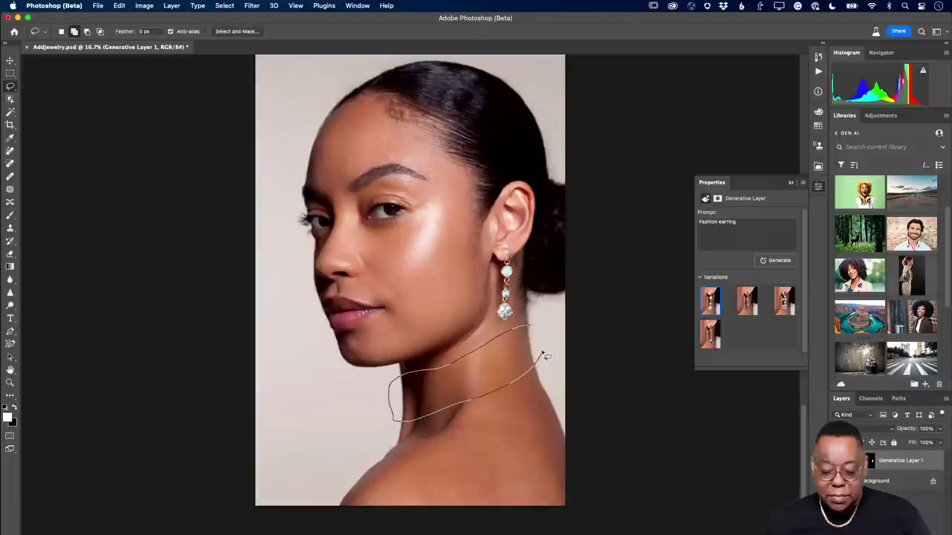
drag(532, 327, 533, 328)
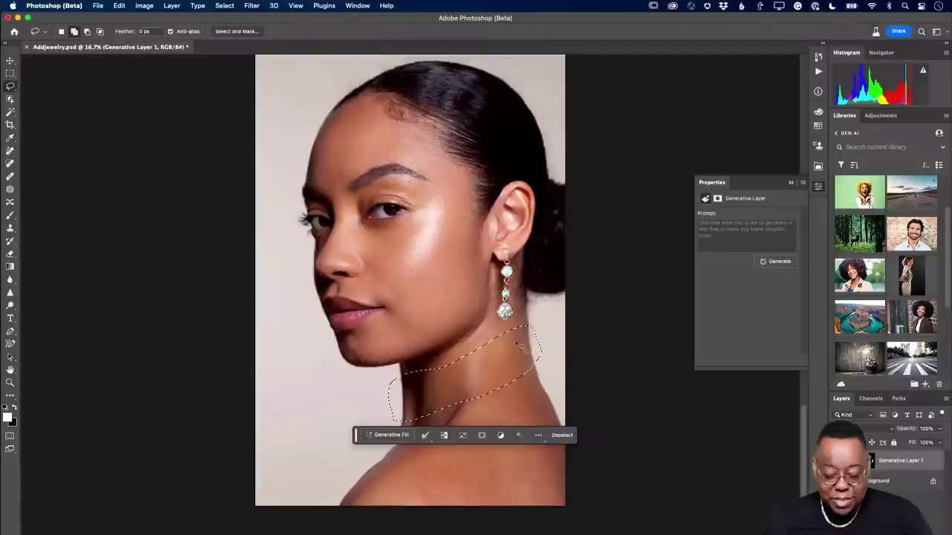
Generate a "fashion necklace" inside the neck selection with Generative Fill and choose the third variation
click(390, 435)
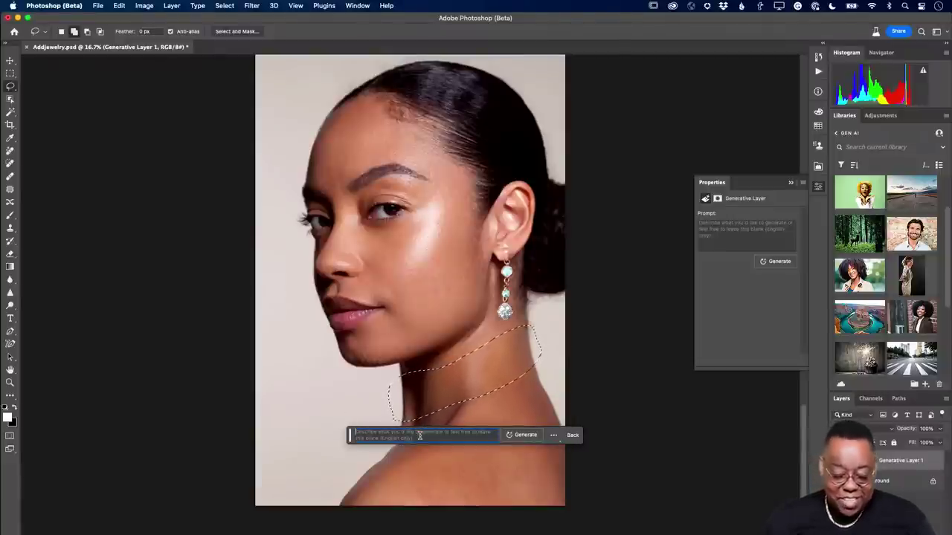
text(fashion)
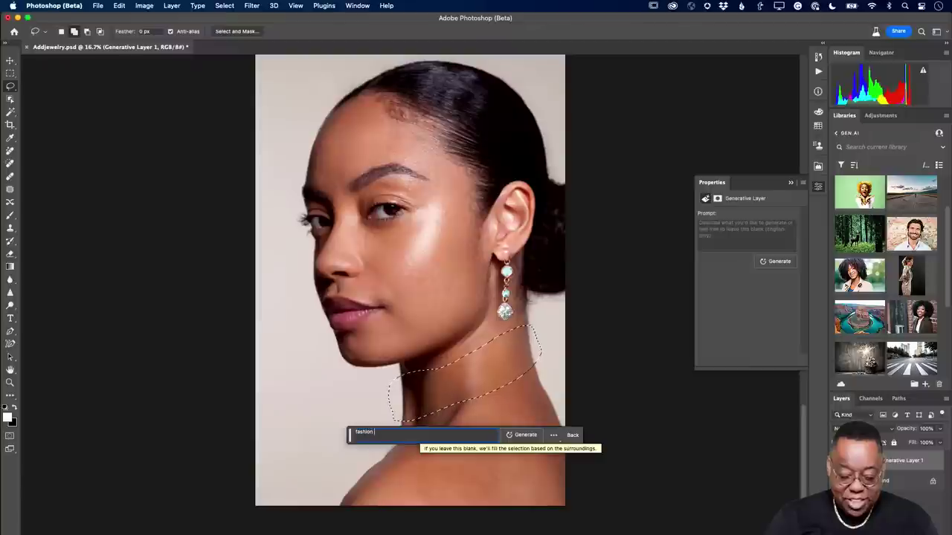
text( neckla)
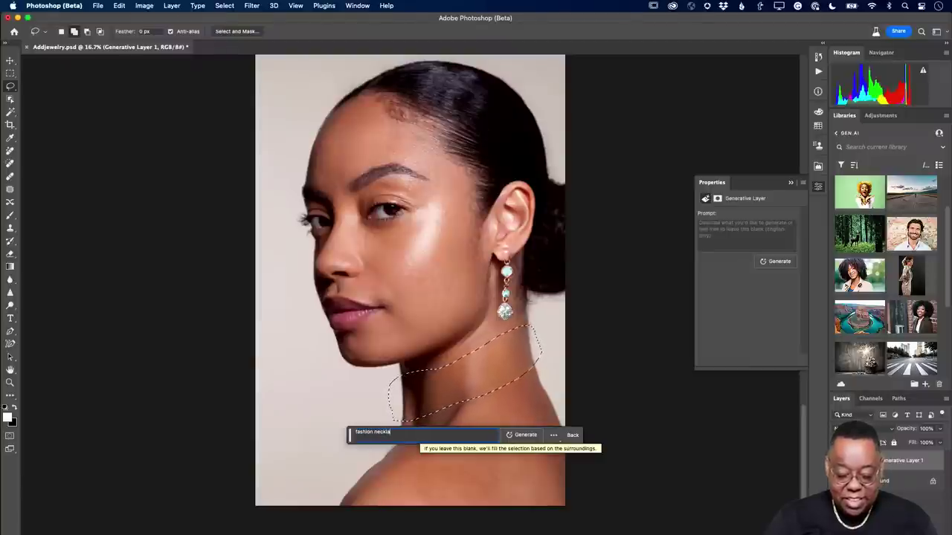
text(ce)
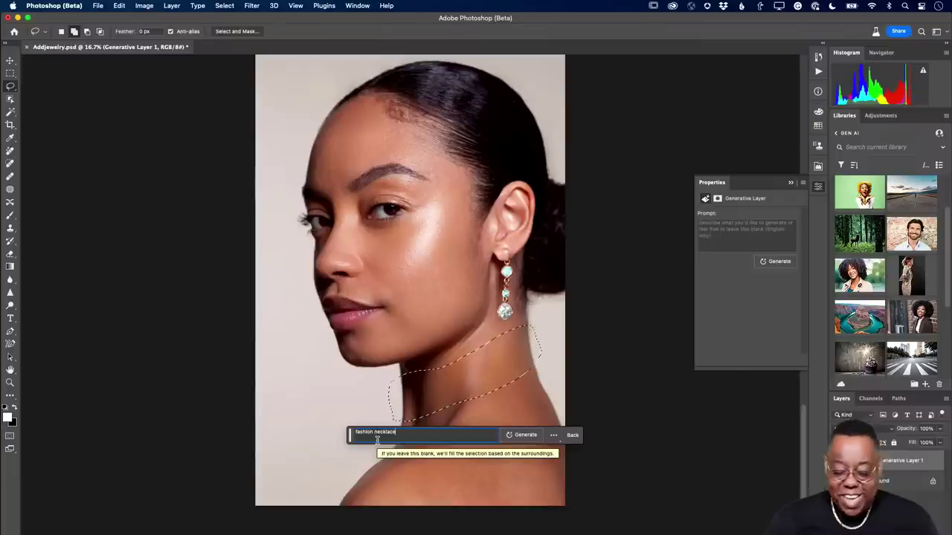
click(524, 435)
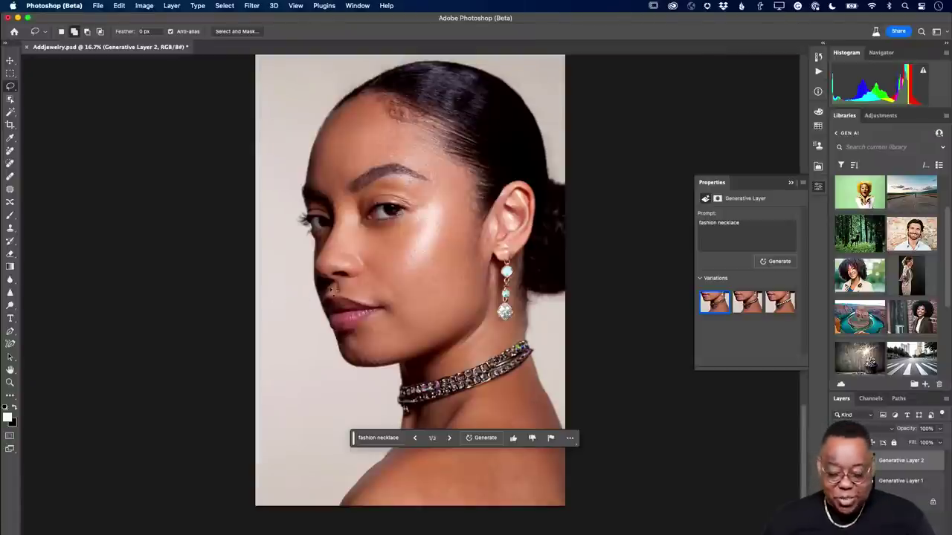
click(748, 302)
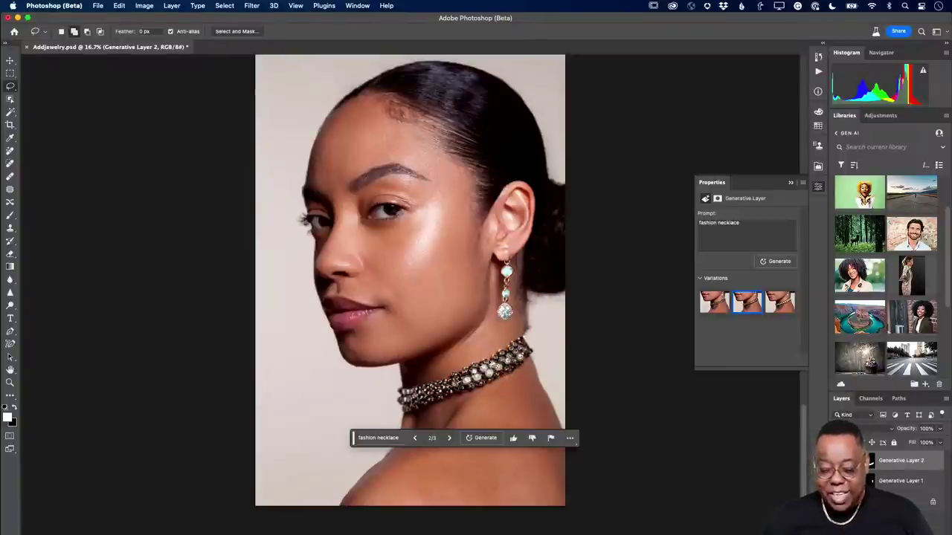
click(777, 306)
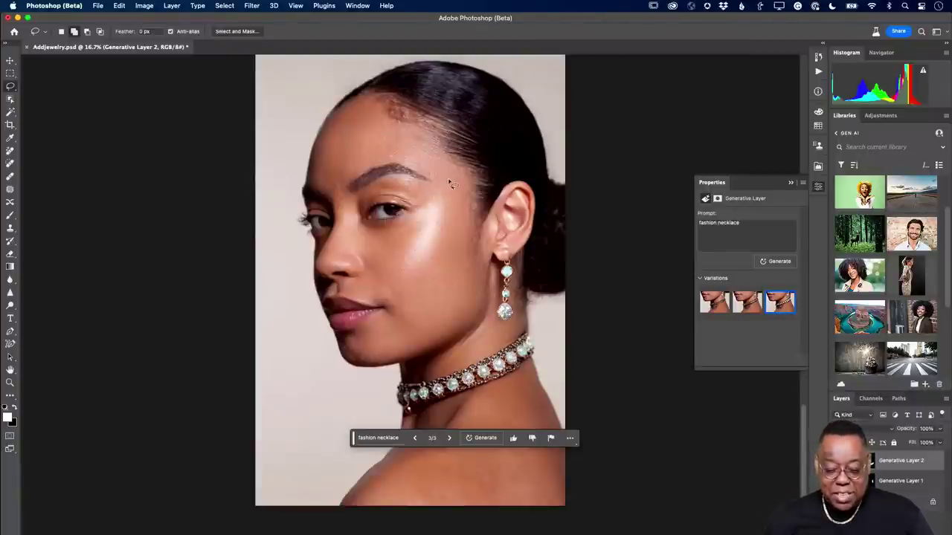
Lasso a band across the eyes out to the ear and generate "fashion sunglasses" inside it with Generative Fill
mouse_move(442, 182)
mouse_down()
mouse_move(293, 201)
mouse_move(296, 256)
mouse_move(310, 262)
mouse_move(331, 238)
mouse_move(412, 249)
mouse_move(459, 232)
mouse_move(537, 191)
mouse_up()
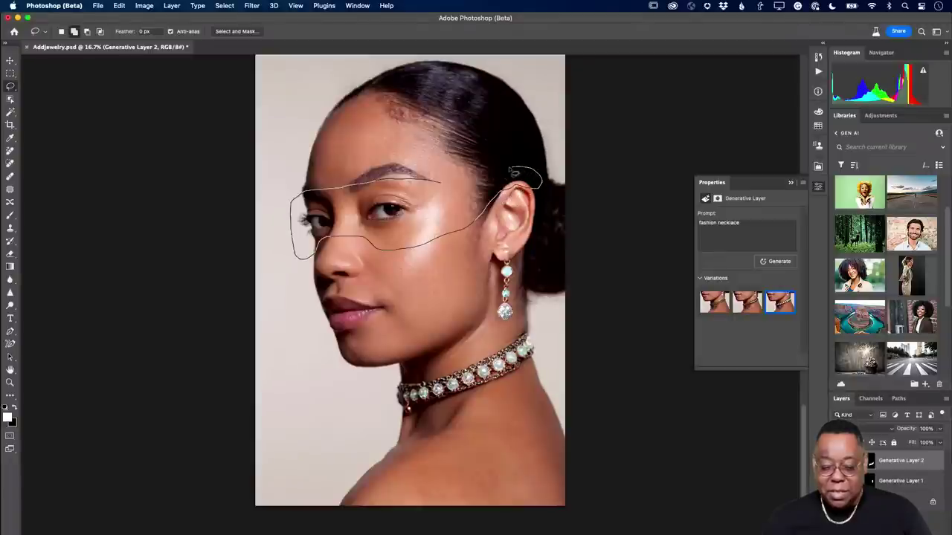
drag(428, 183, 429, 182)
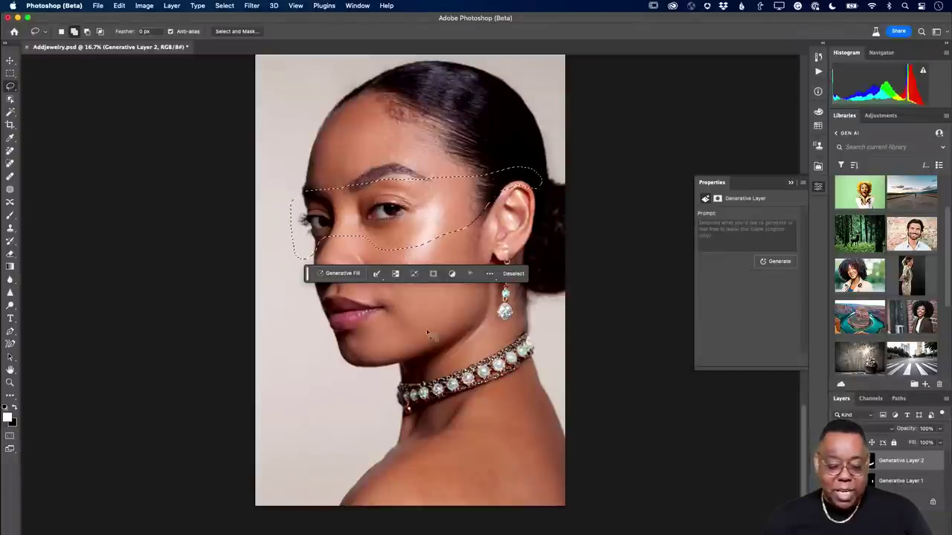
click(339, 276)
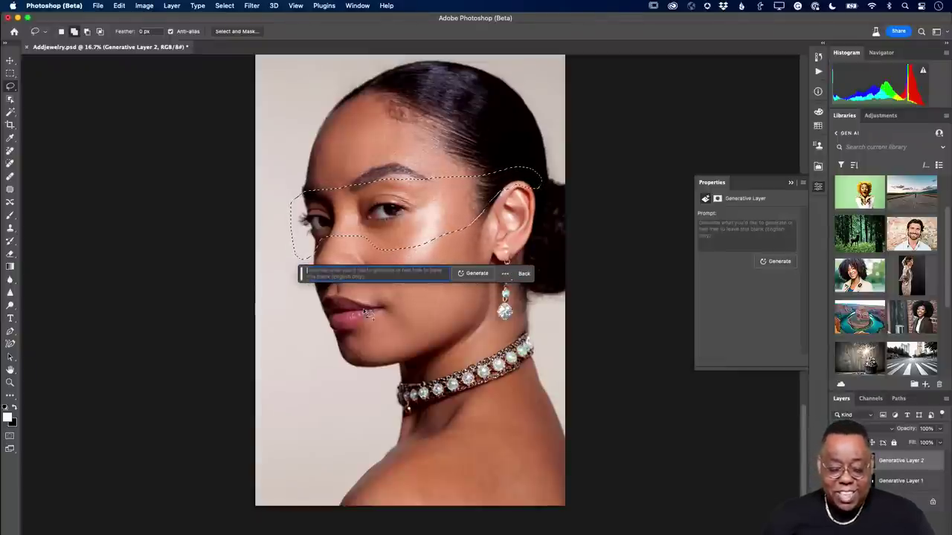
text(fashion)
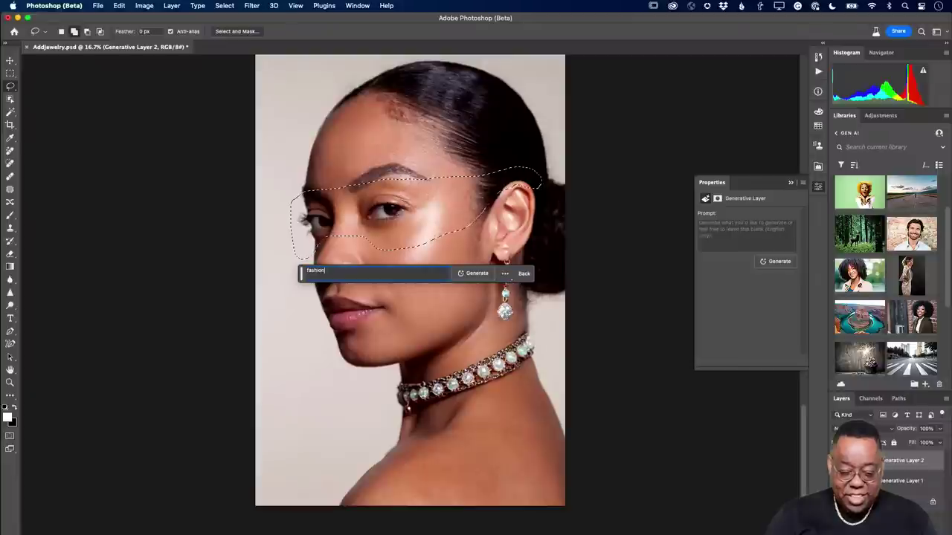
text( sunglasses)
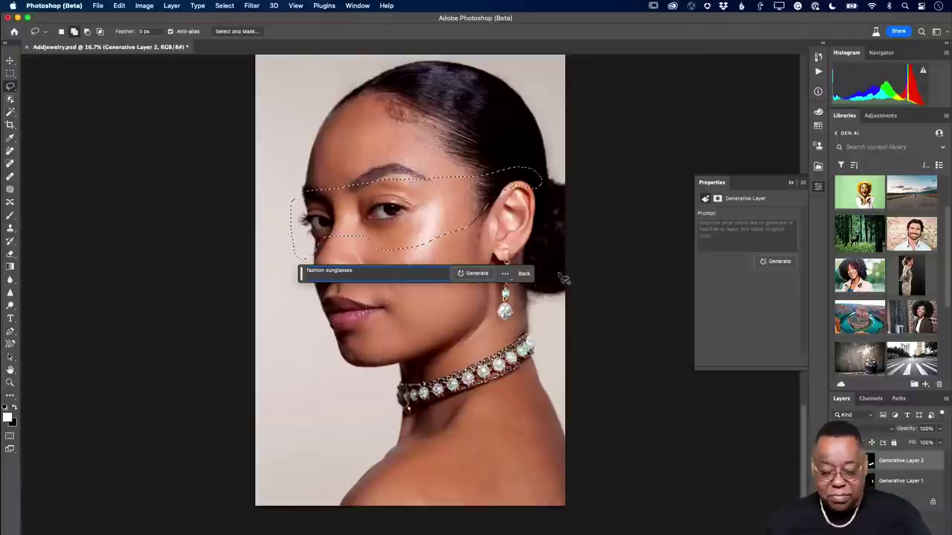
click(472, 274)
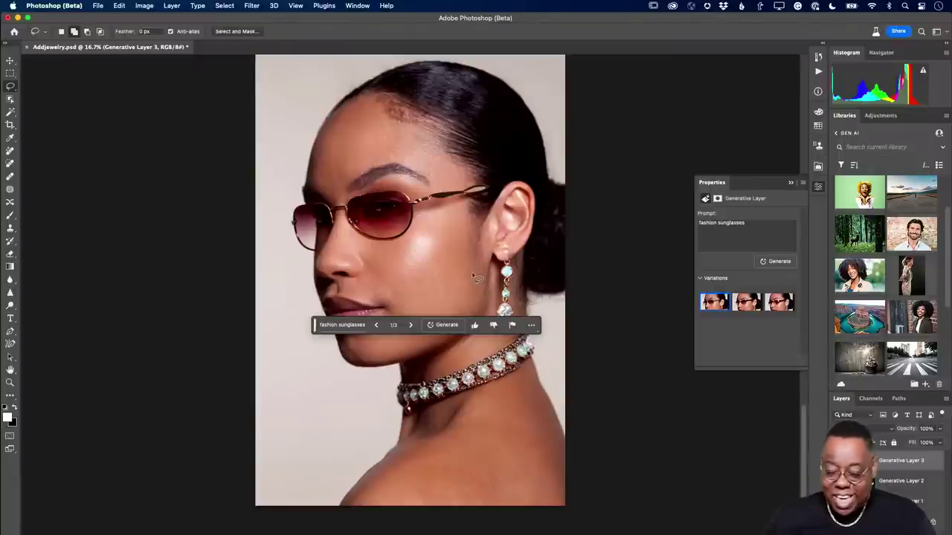
Preview the second and third sunglasses variations and choose the second one
click(747, 303)
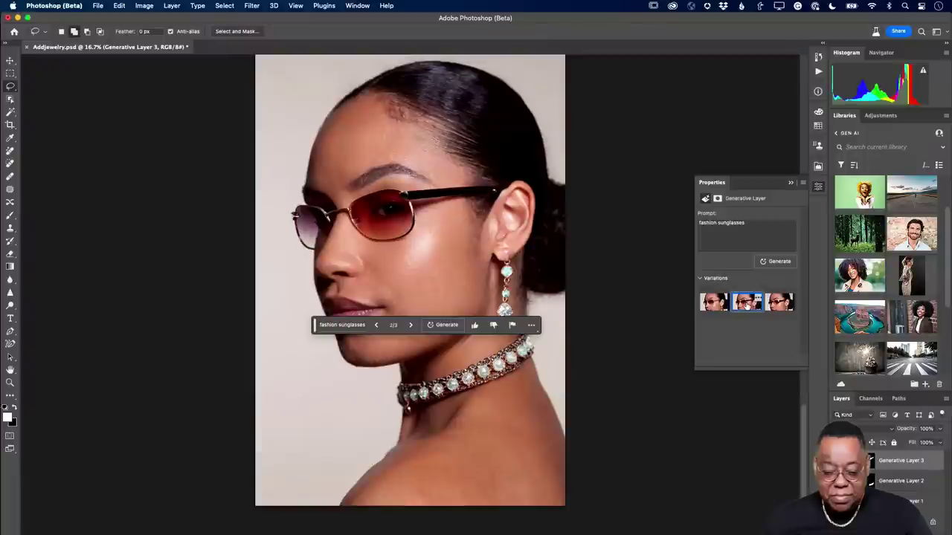
click(773, 303)
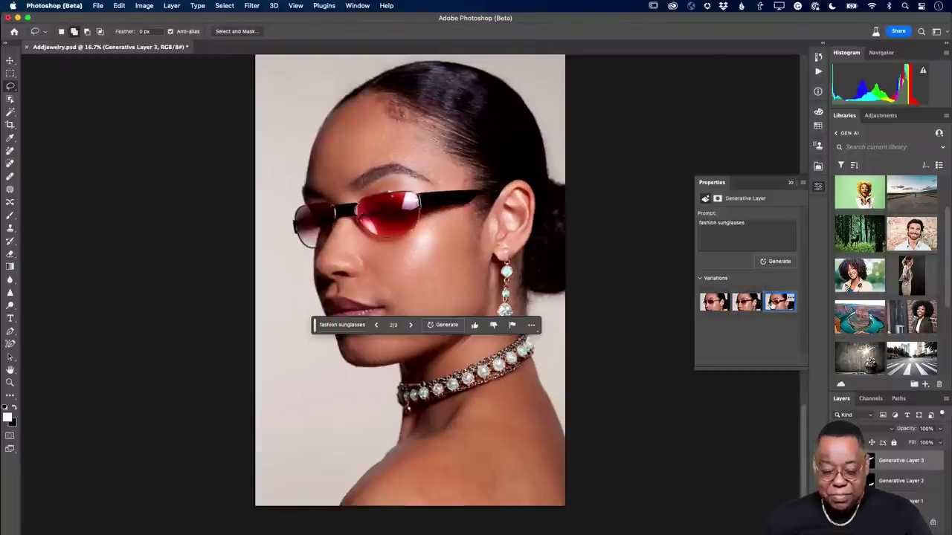
click(750, 303)
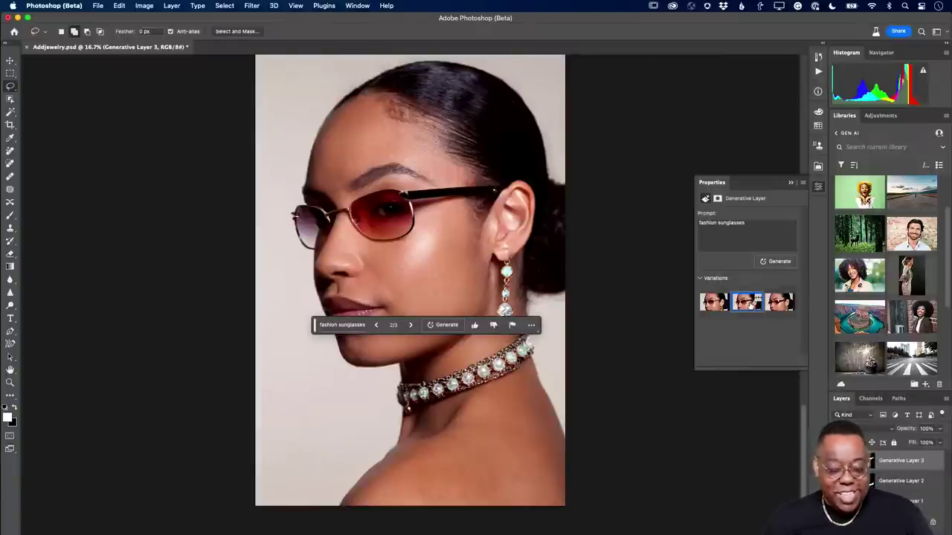
Generate another set from the "fashion sunglasses" prompt, compare the new results and choose the second variation
click(774, 261)
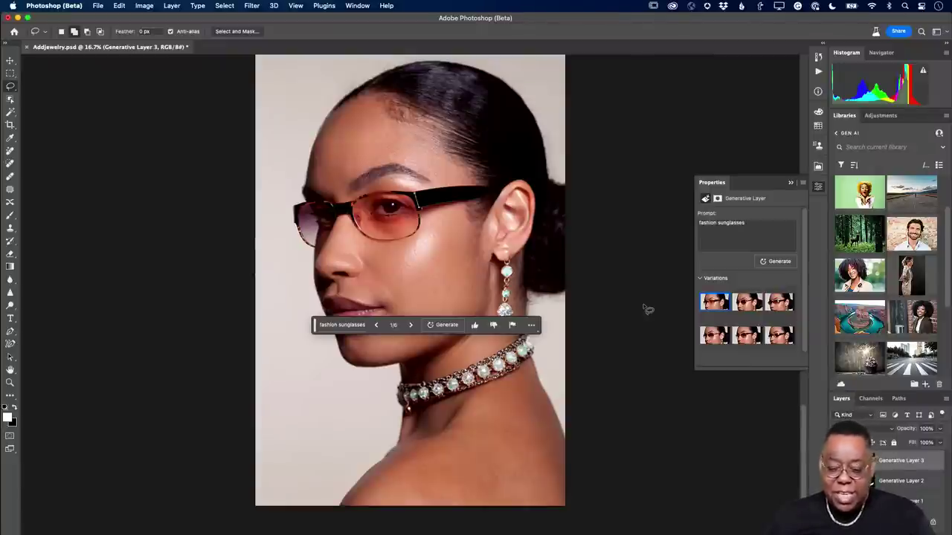
click(745, 305)
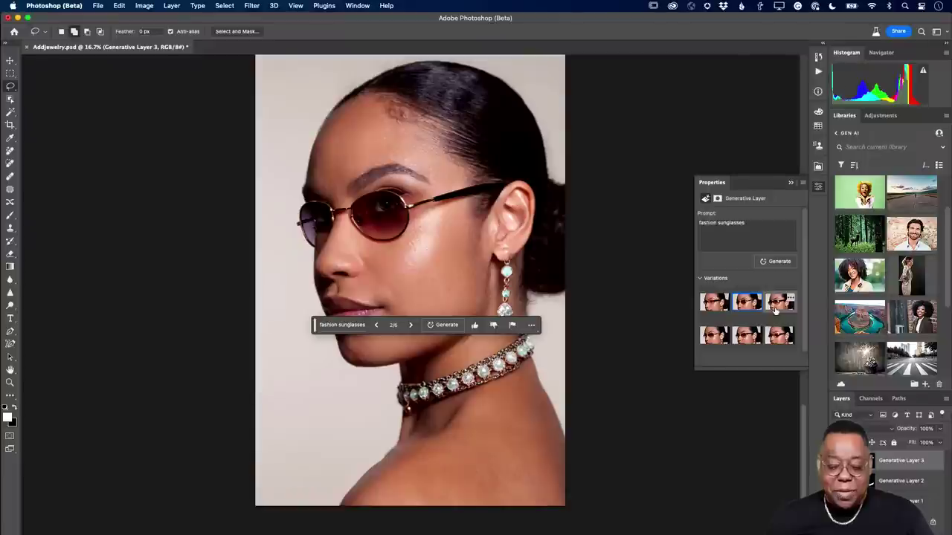
click(775, 308)
click(749, 308)
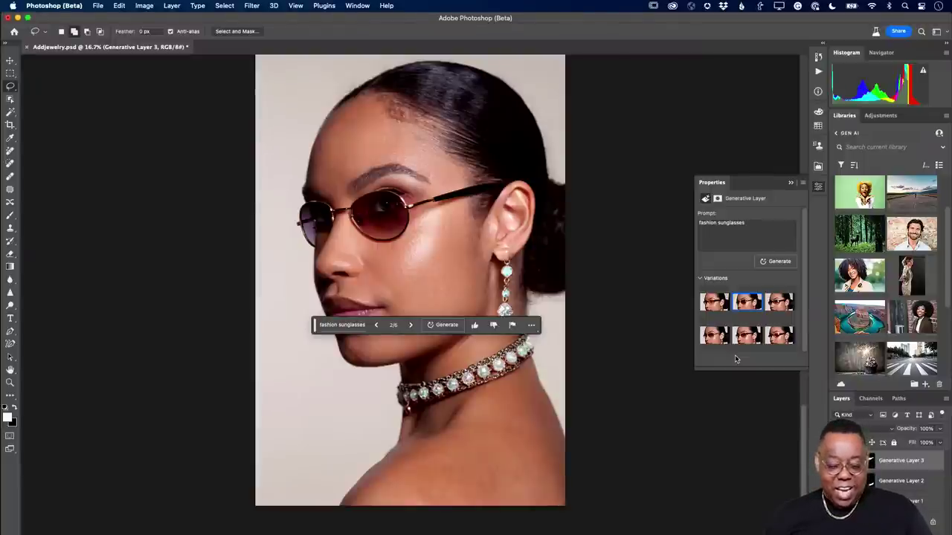
Generate a further batch of "fashion sunglasses" and preview its second and third variations on the portrait
click(770, 263)
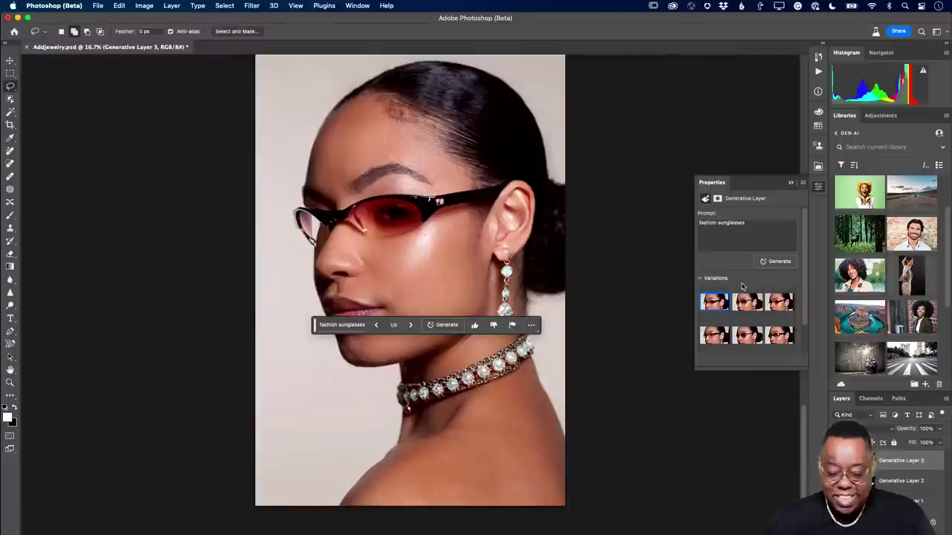
click(747, 301)
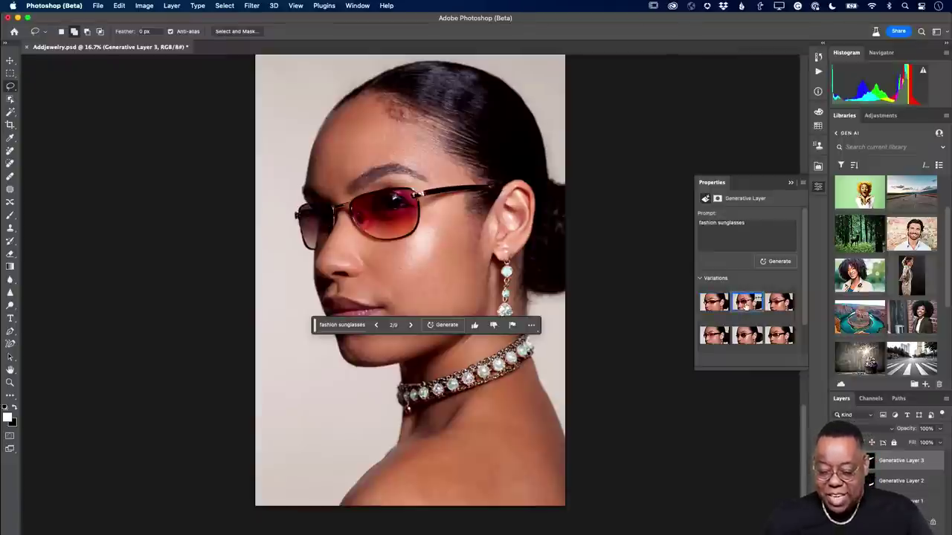
click(778, 305)
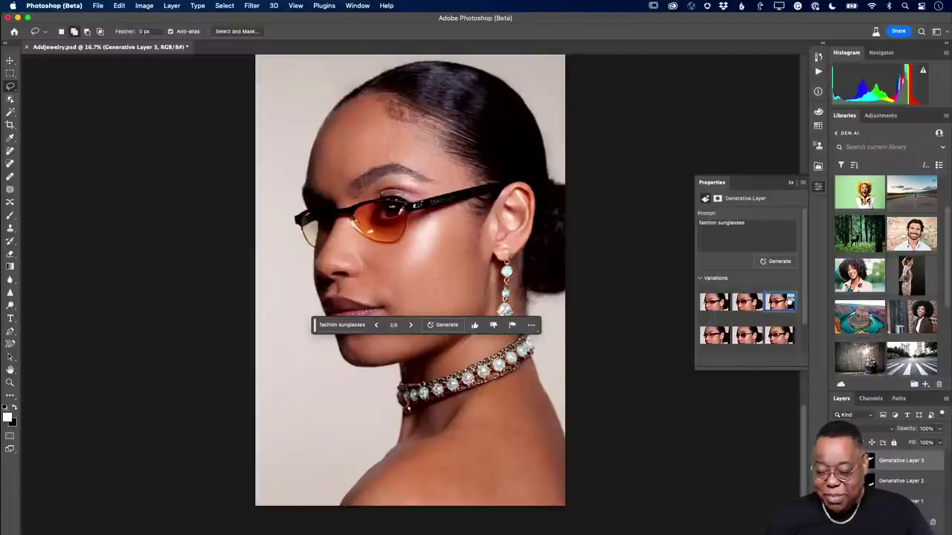
Rate the third sunglasses variation as a poor result and delete it from the generative layer
click(788, 299)
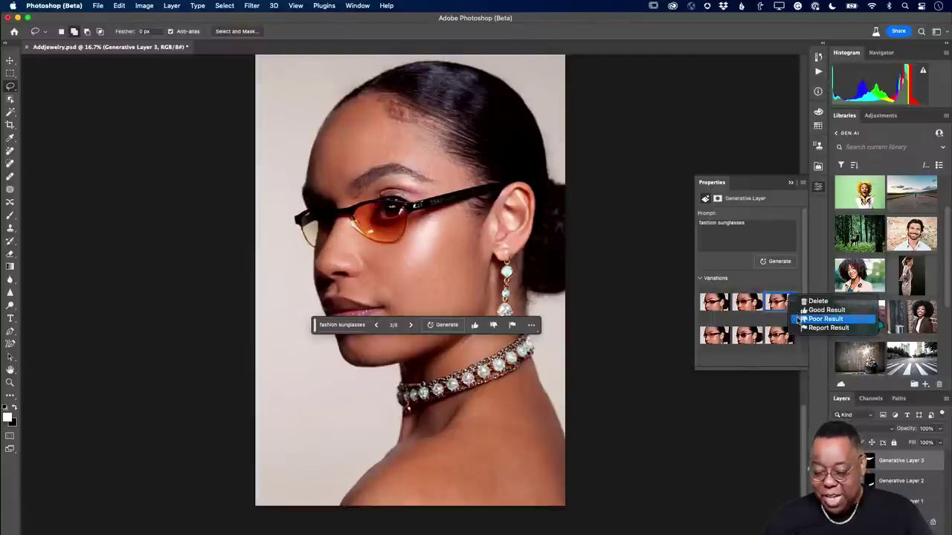
click(799, 320)
click(790, 301)
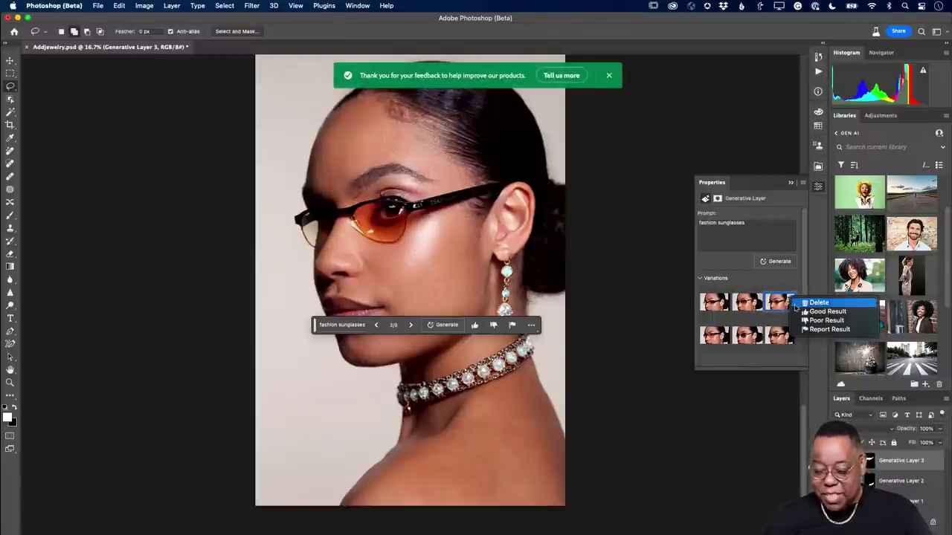
click(814, 302)
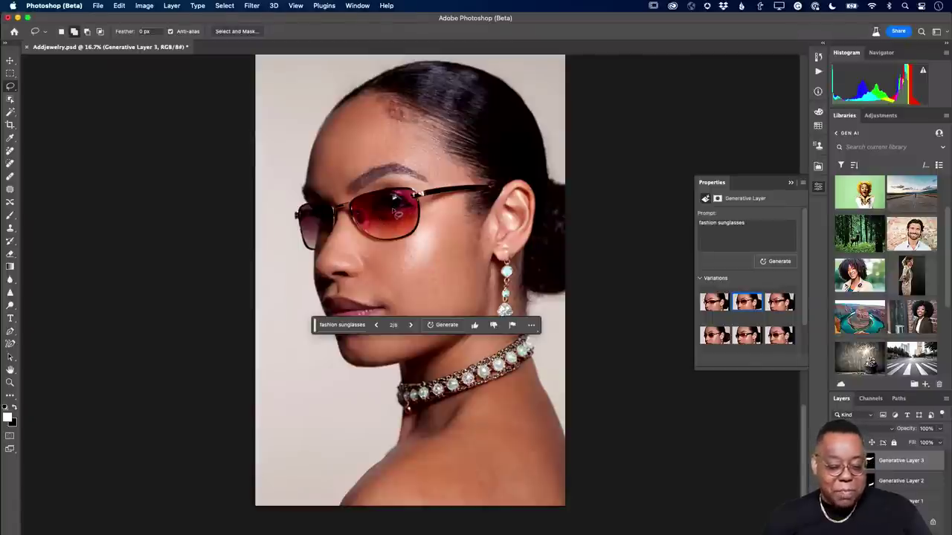
Change the sunglasses layer's prompt to "fashion dark sunglasses" and generate new variations
click(718, 225)
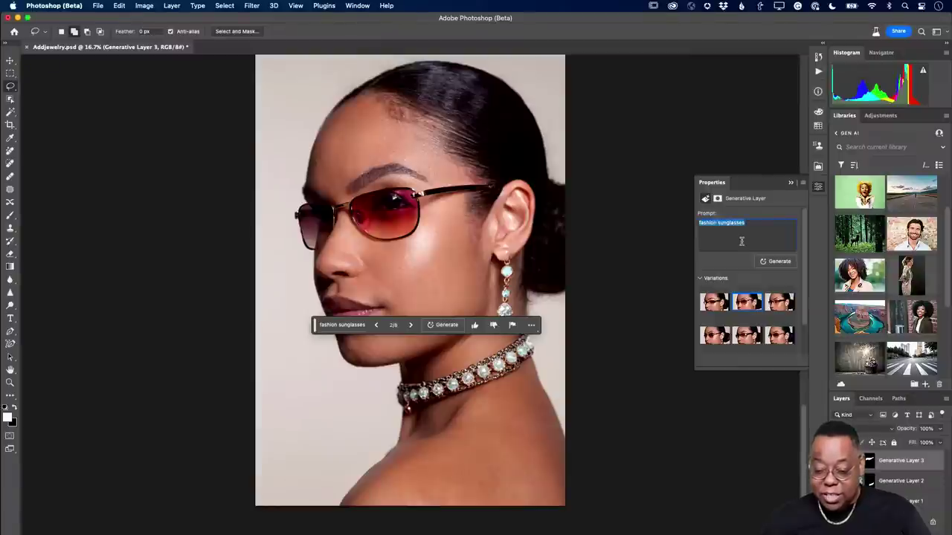
double_click(728, 225)
click(727, 225)
key(Left)
key(Left)
text(dark)
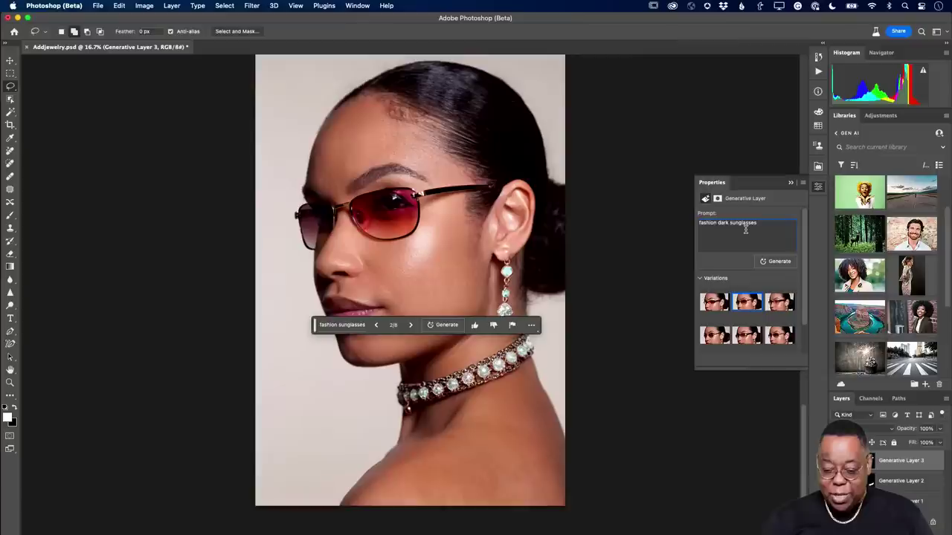
click(768, 263)
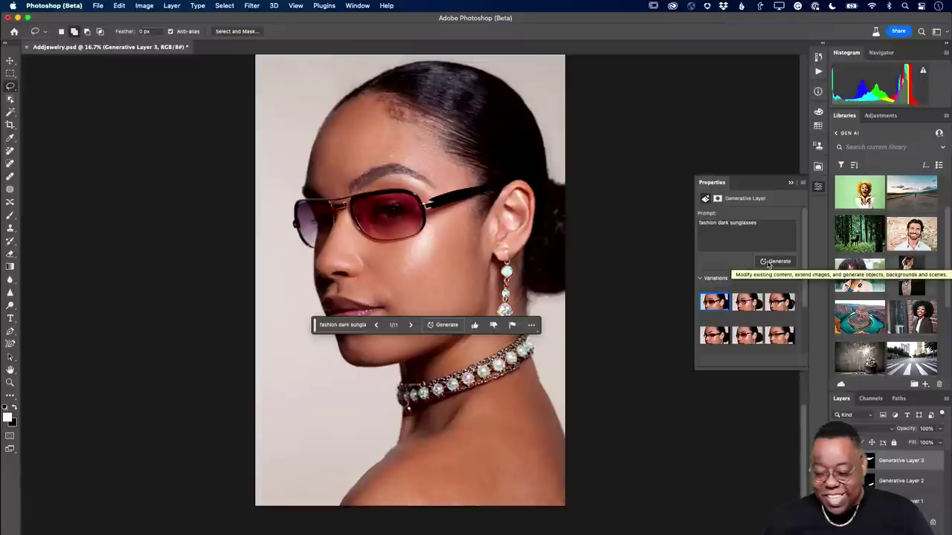
Generate variations with the prompt reworded to "fashion sunglasses dark lenses" and choose the third one
double_click(721, 225)
key(BackSpace)
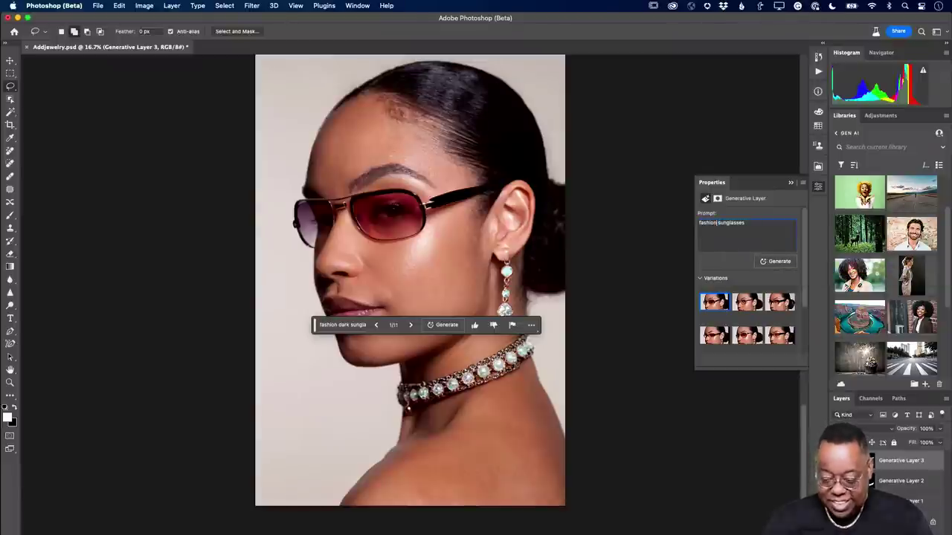
triple_click(763, 224)
click(763, 225)
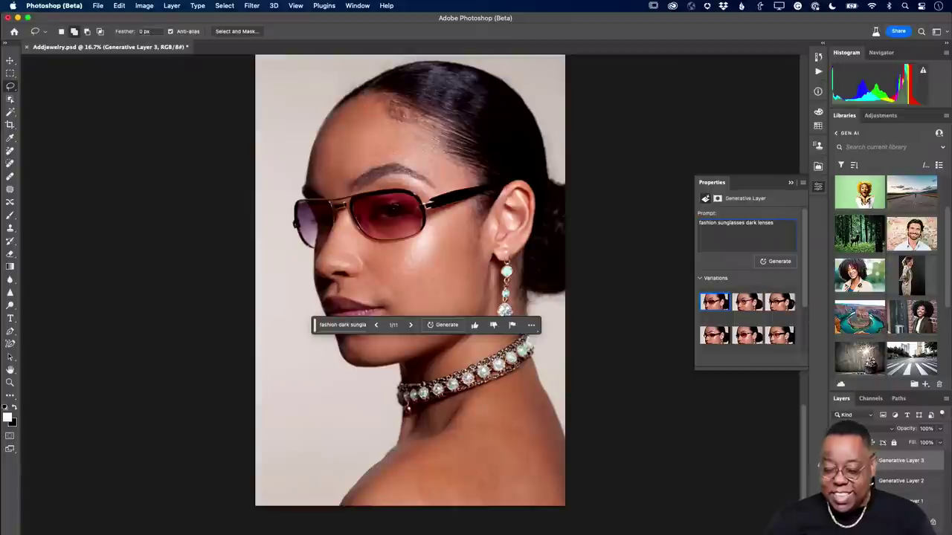
click(777, 261)
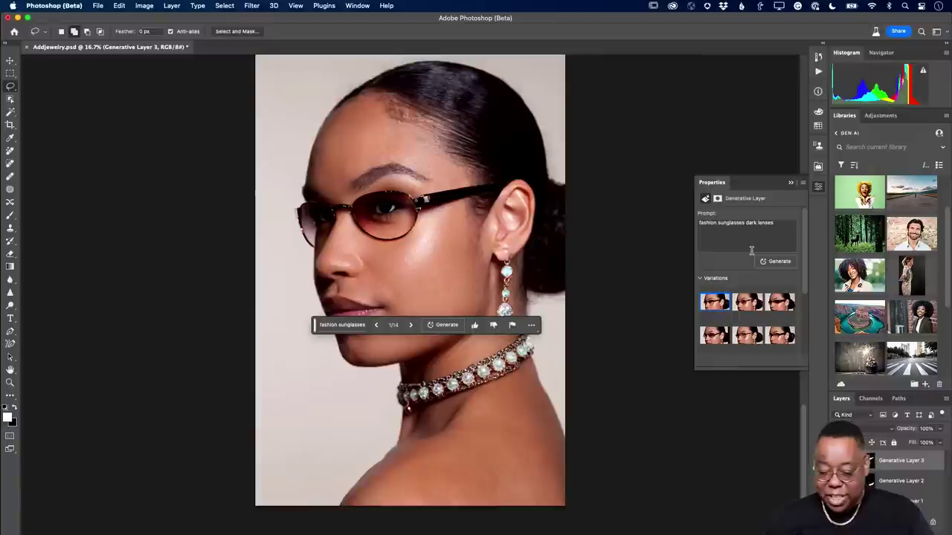
click(745, 306)
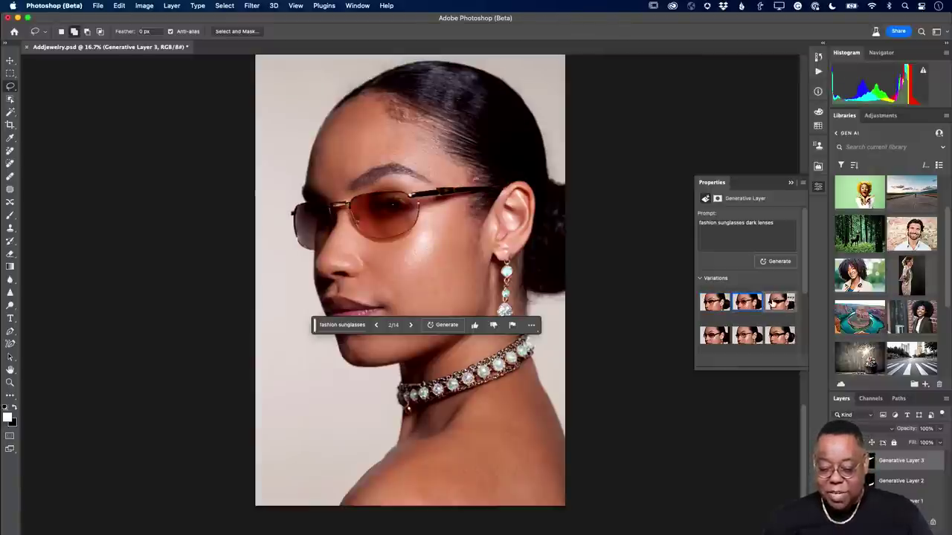
click(779, 303)
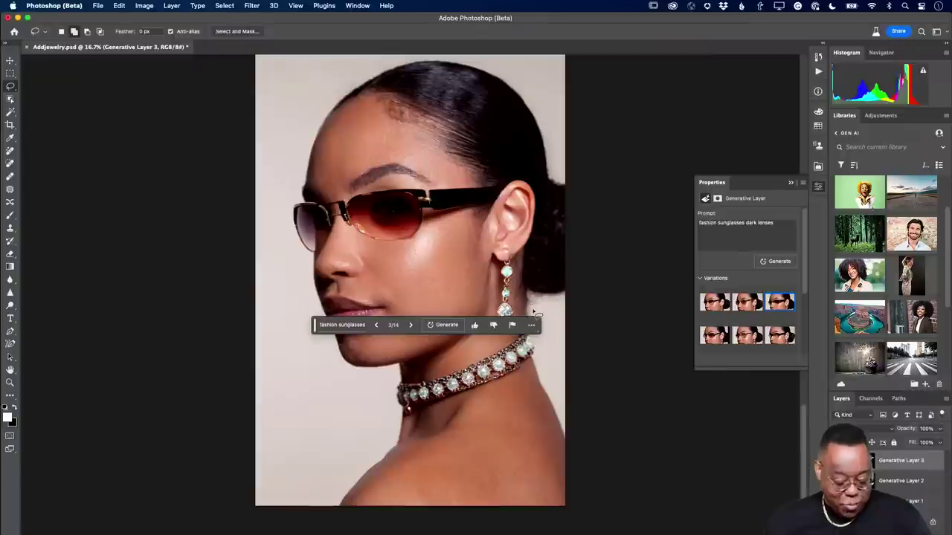
Close Addjewelry.psd without saving and go from the home screen back to the empty workspace
key(super+w)
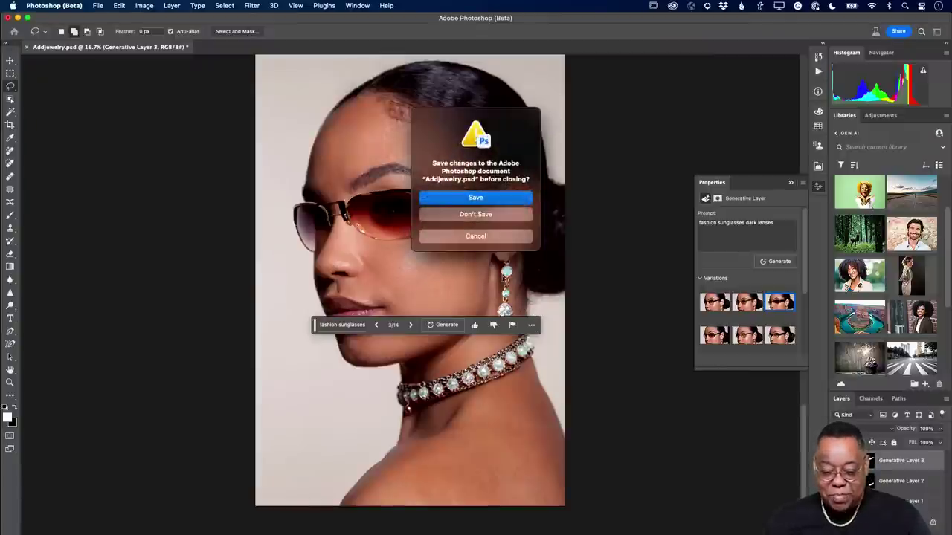
click(499, 217)
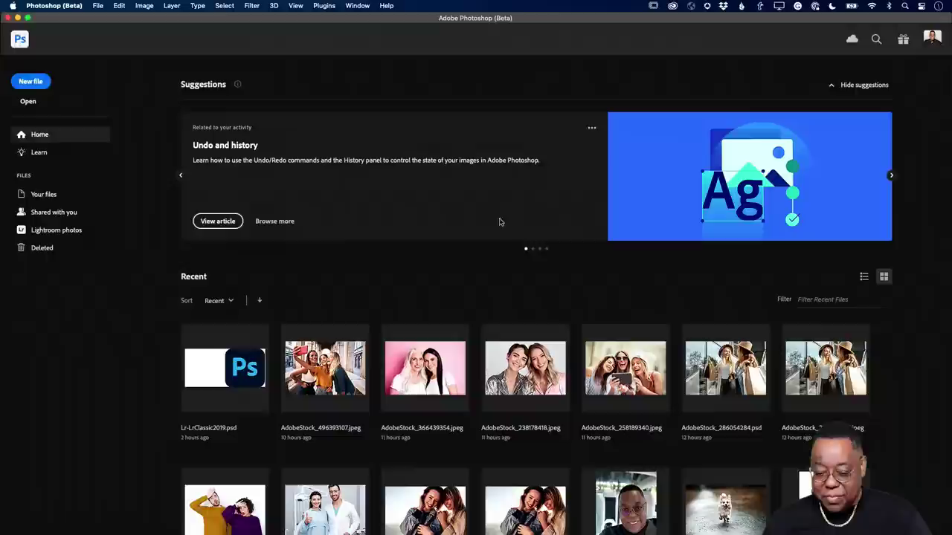
click(23, 41)
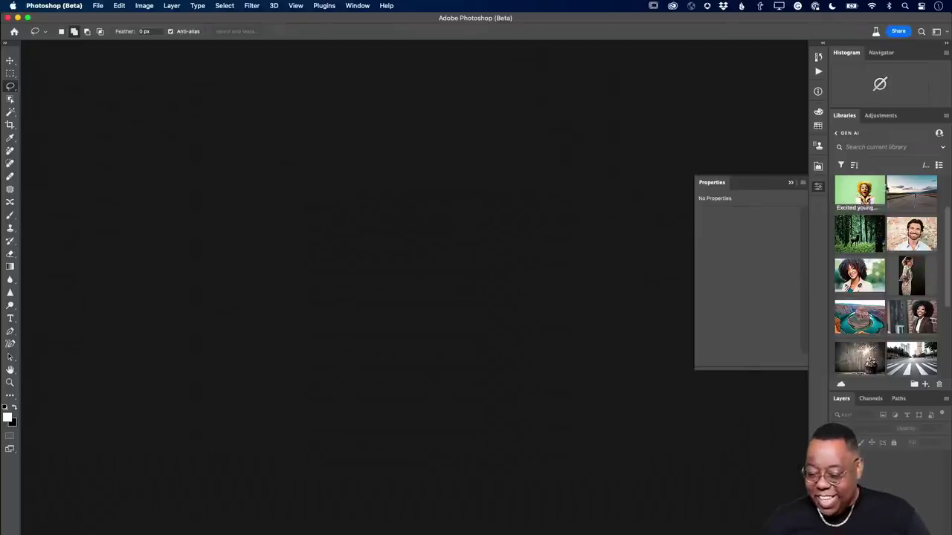
Expand the Remove group in the GEN AI library and open the image of the smiling woman wearing round glasses
scroll(881, 216, down, 5)
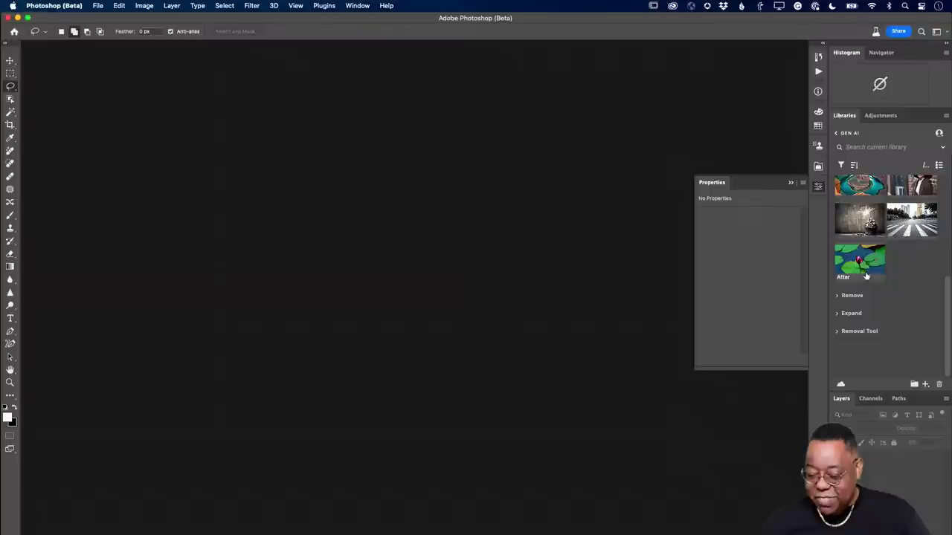
click(848, 296)
scroll(922, 327, down, 3)
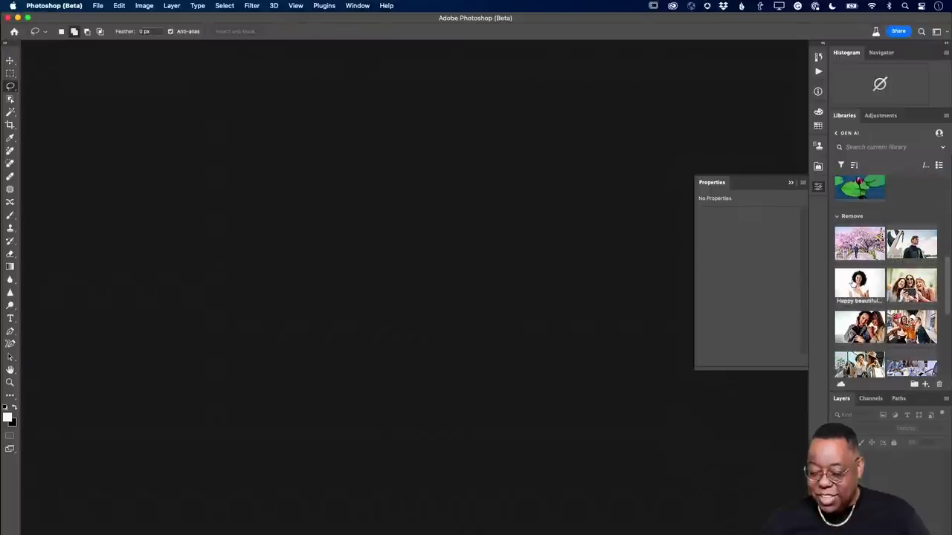
double_click(859, 283)
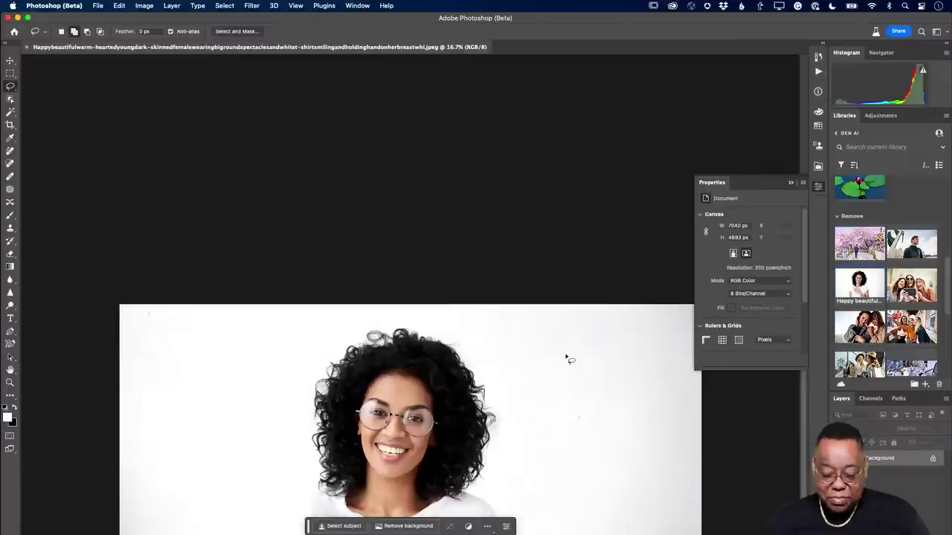
Select the glare areas on both lenses of the round glasses with the Object Selection tool, adding each area to the selection
key(super+plus)
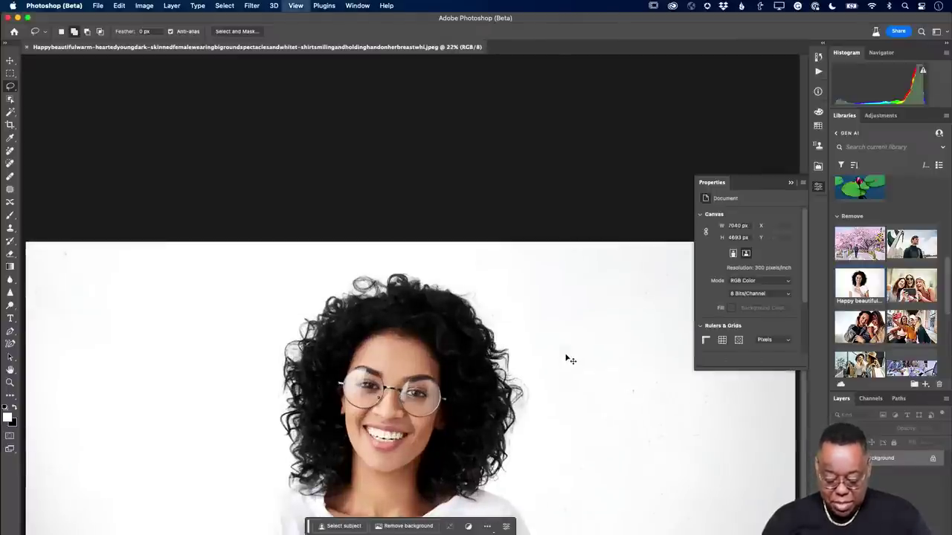
key(super+plus)
key(super+plus)
key(super+plus)
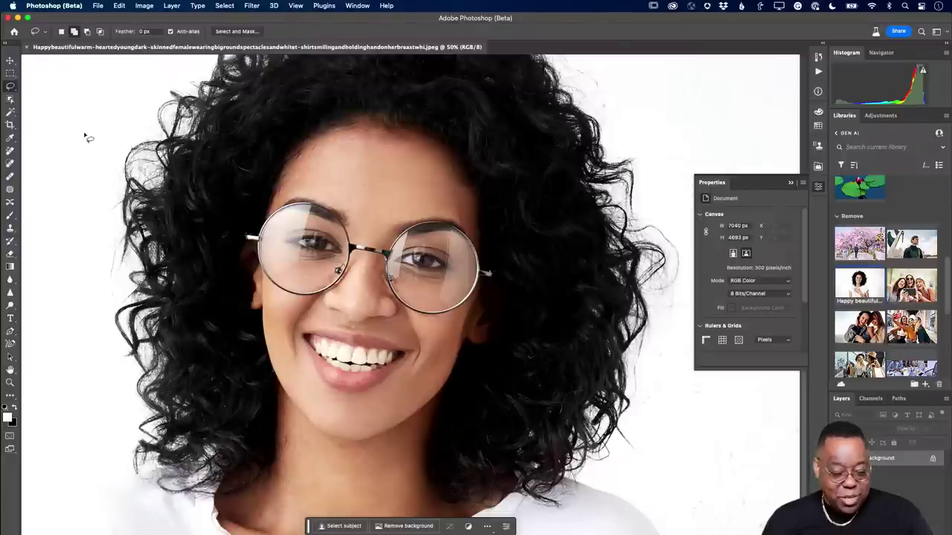
click(11, 99)
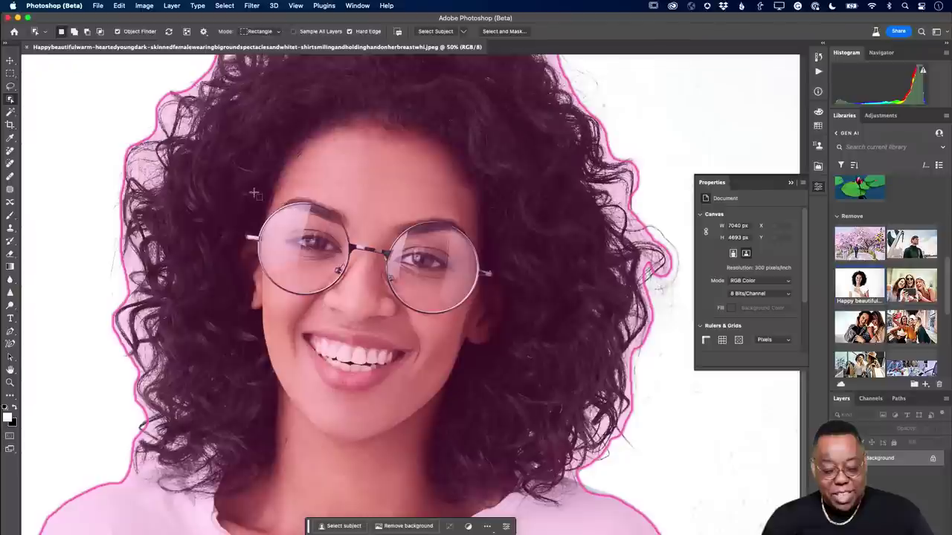
drag(242, 190, 318, 292)
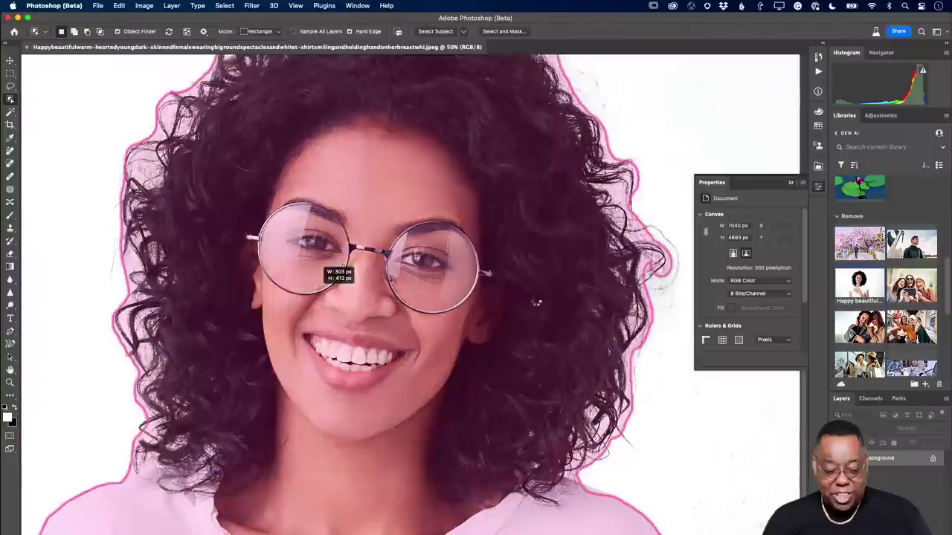
key(shift)
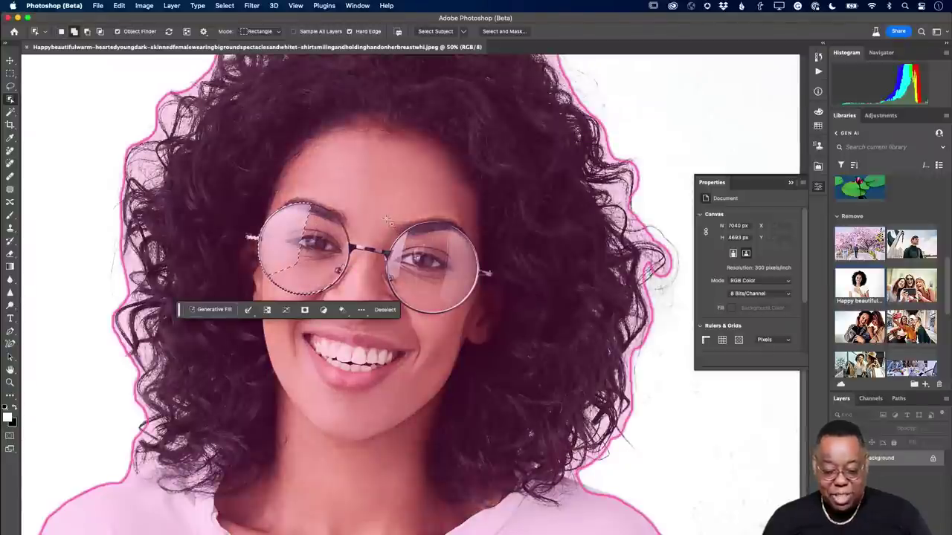
drag(382, 218, 415, 294)
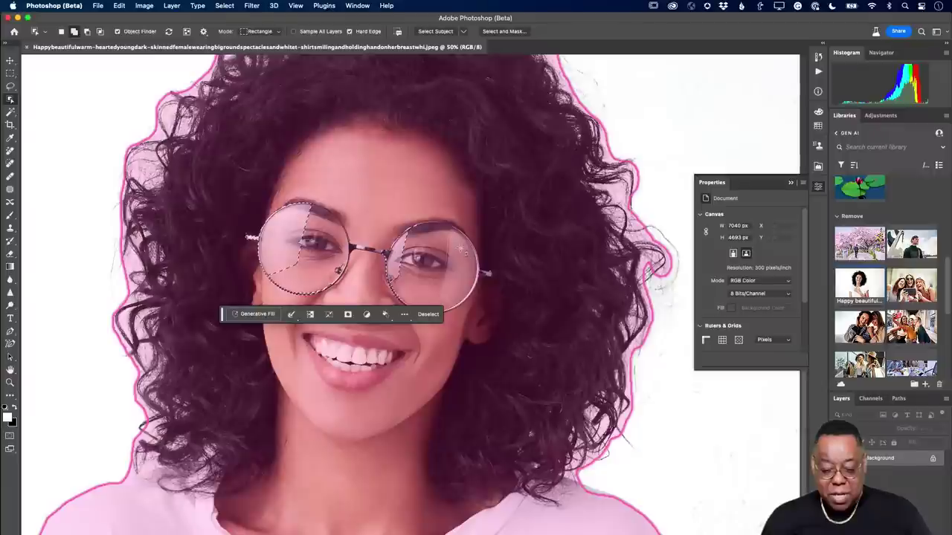
drag(441, 209, 478, 327)
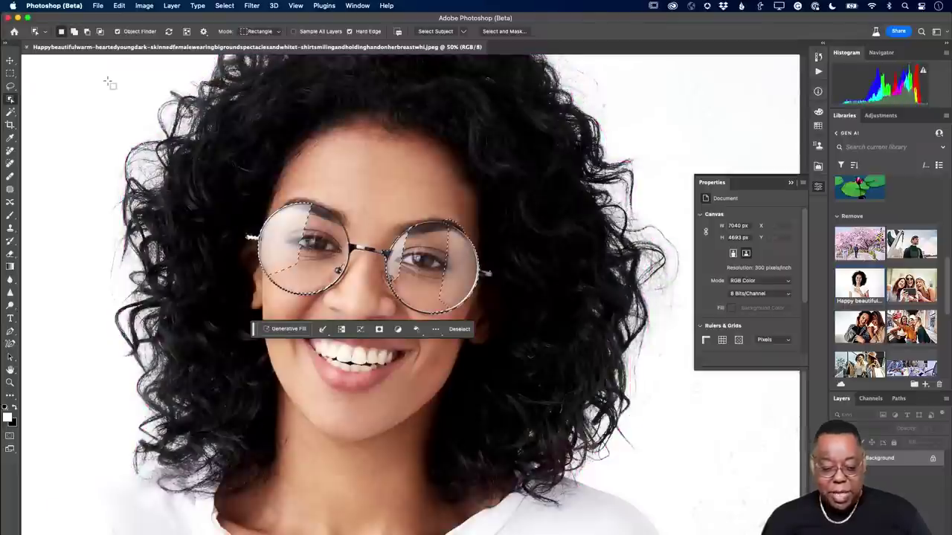
click(11, 85)
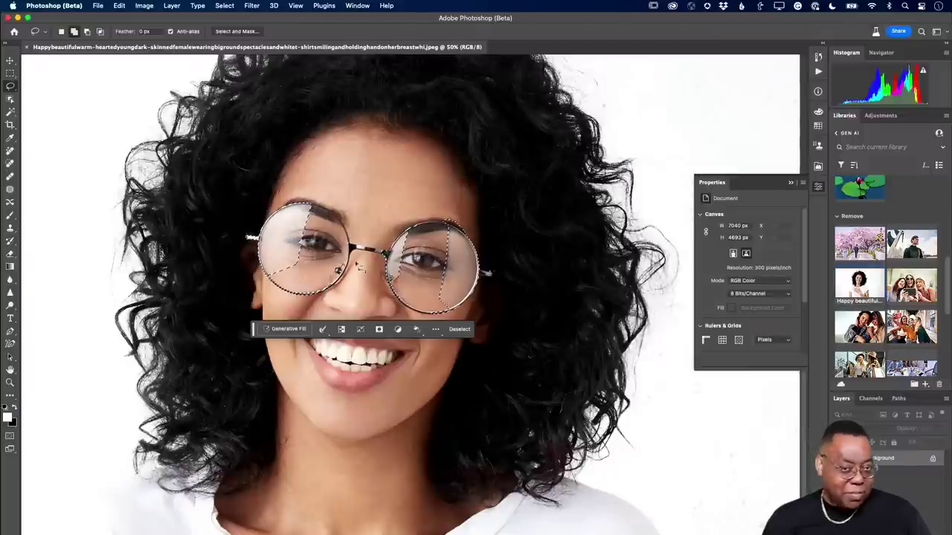
Generate a fill for the selected lens glare with an empty prompt, compare the three variations and keep the first one
click(301, 329)
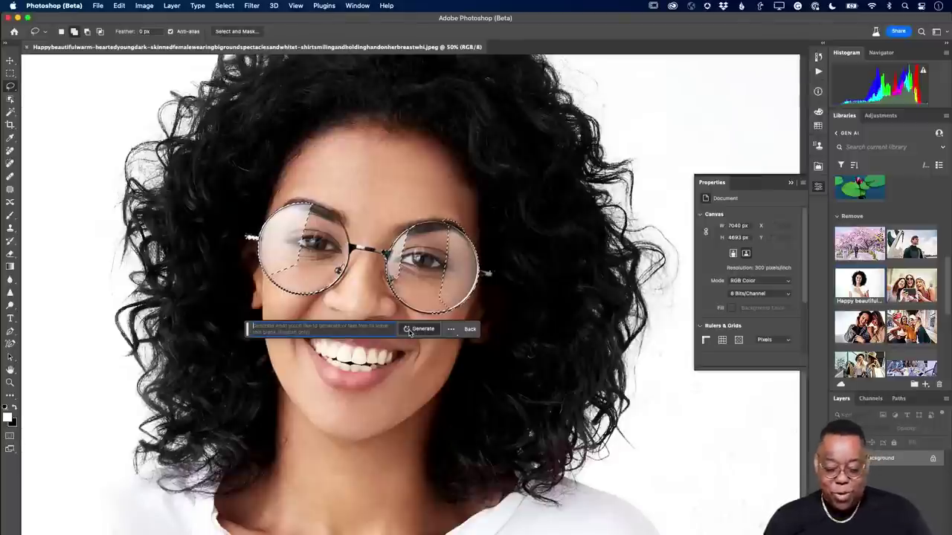
click(408, 331)
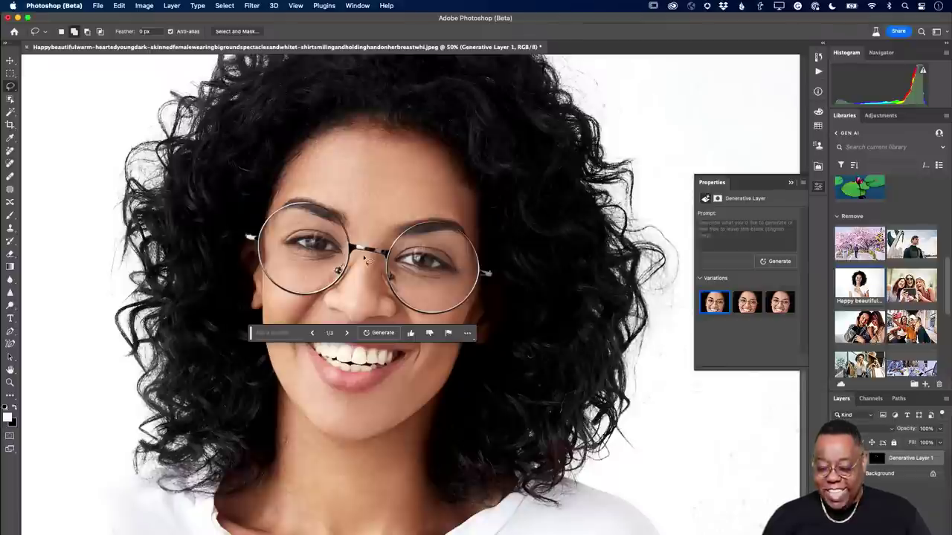
click(754, 311)
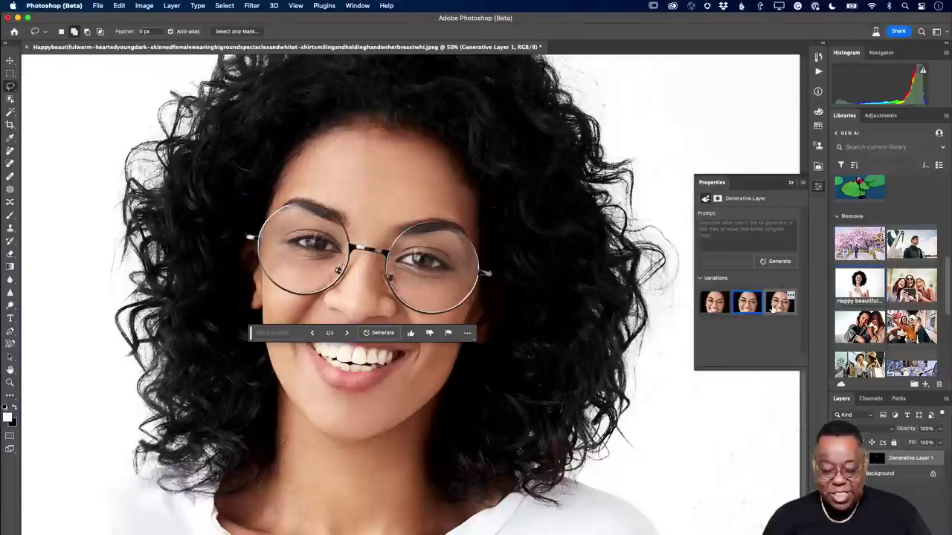
click(778, 306)
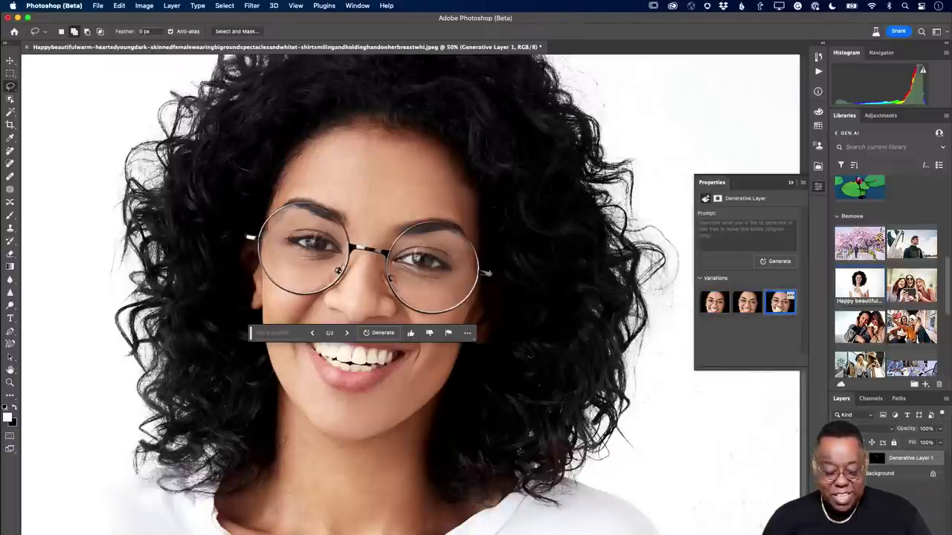
click(713, 304)
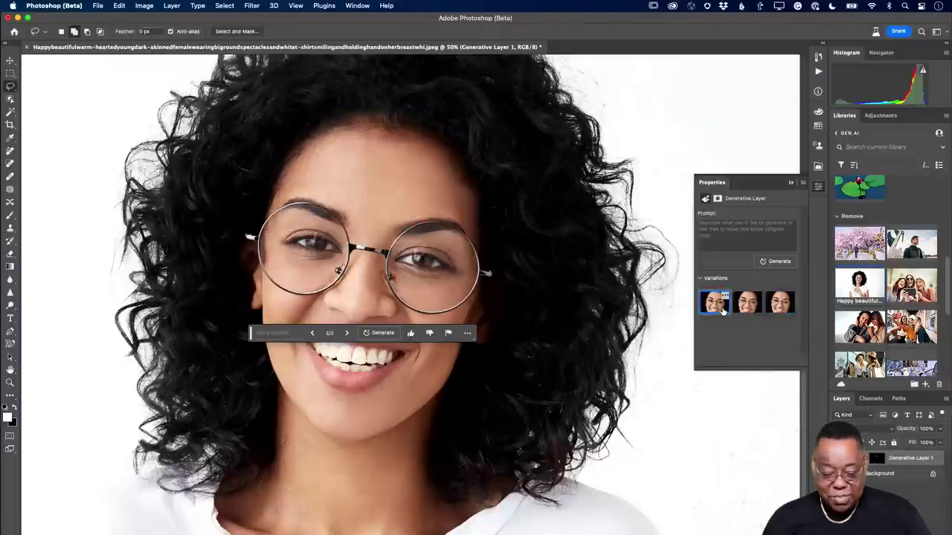
click(778, 305)
click(714, 303)
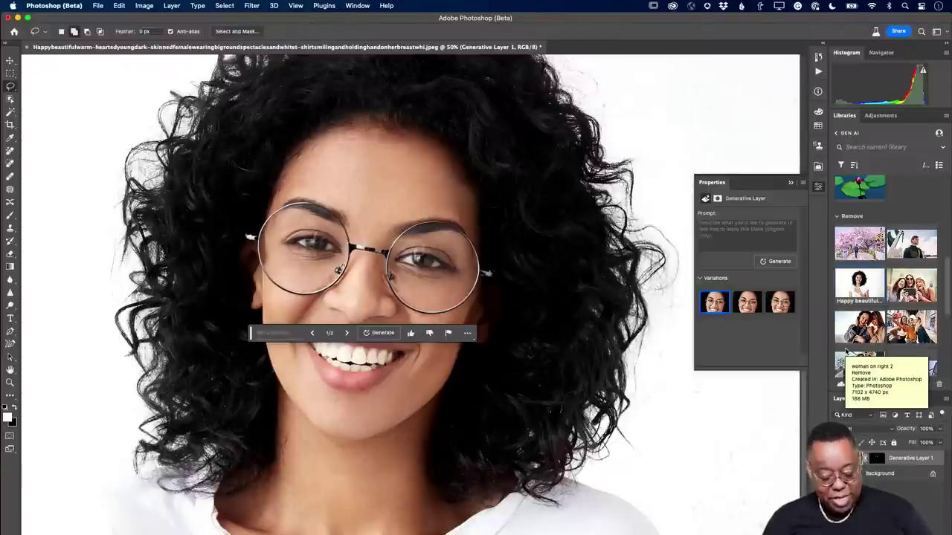
Stamp the visible layers into a new layer and paint over the areas around both eyes with the Remove tool at size 40
key(super+alt+shift+e)
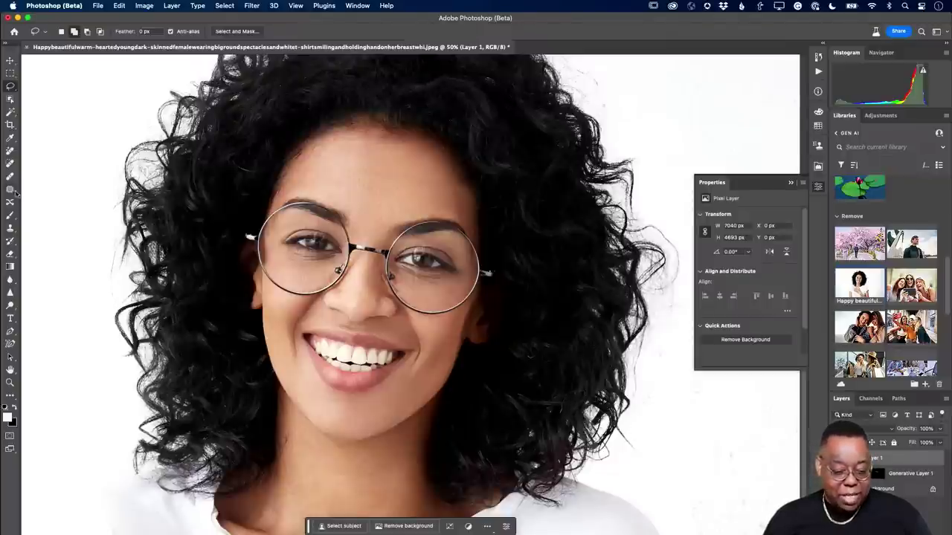
click(11, 155)
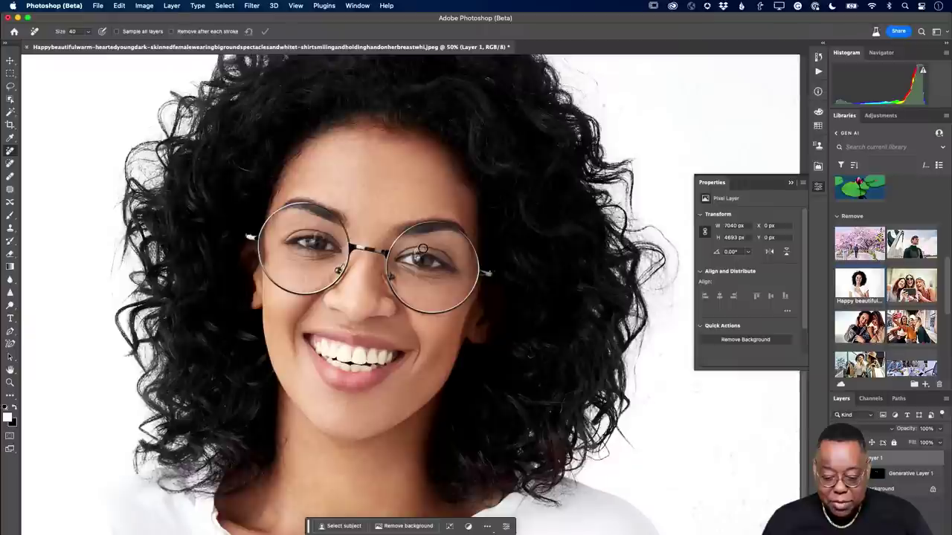
drag(422, 248, 410, 254)
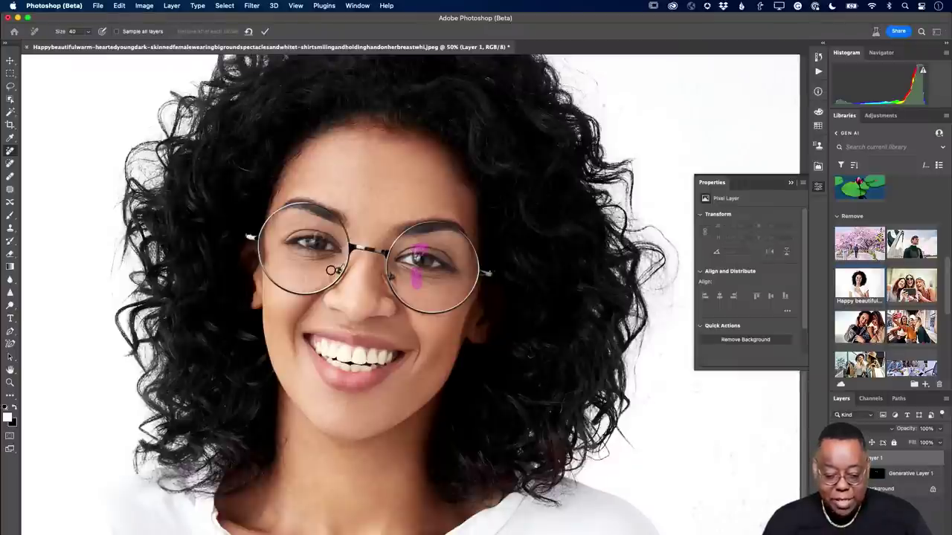
mouse_move(316, 268)
mouse_down()
mouse_move(318, 235)
mouse_move(334, 229)
mouse_up()
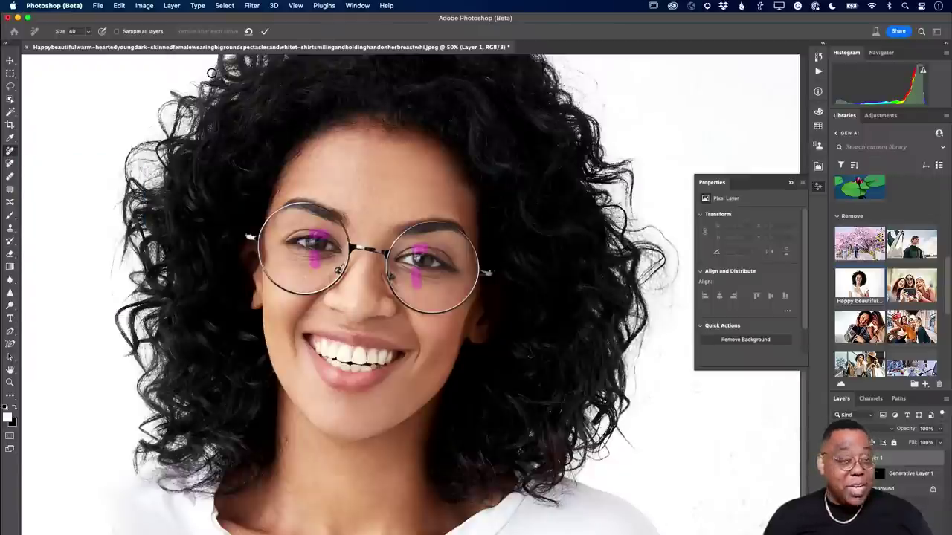
click(265, 33)
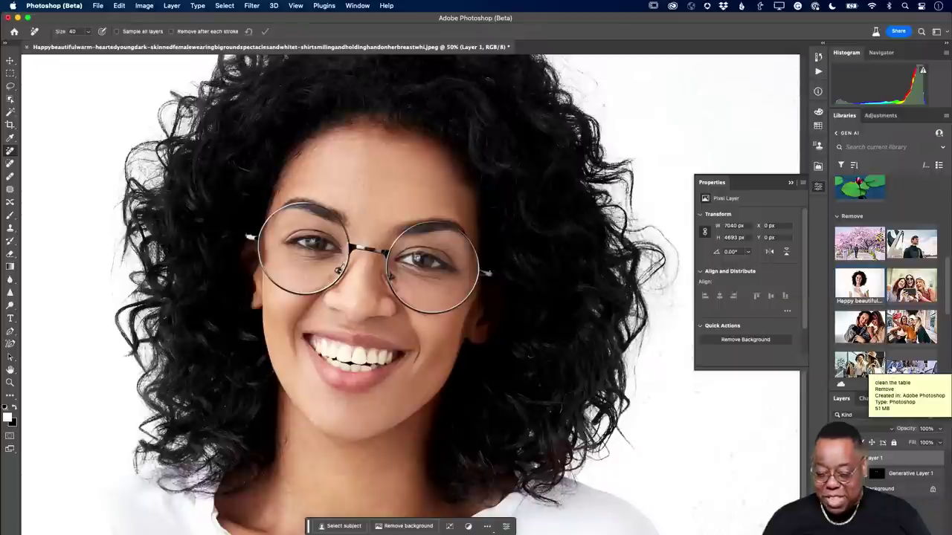
Expand the Expand group in the GEN AI library and open puppy2, with empty workspace around the image
scroll(908, 349, down, 5)
scroll(908, 350, down, 1)
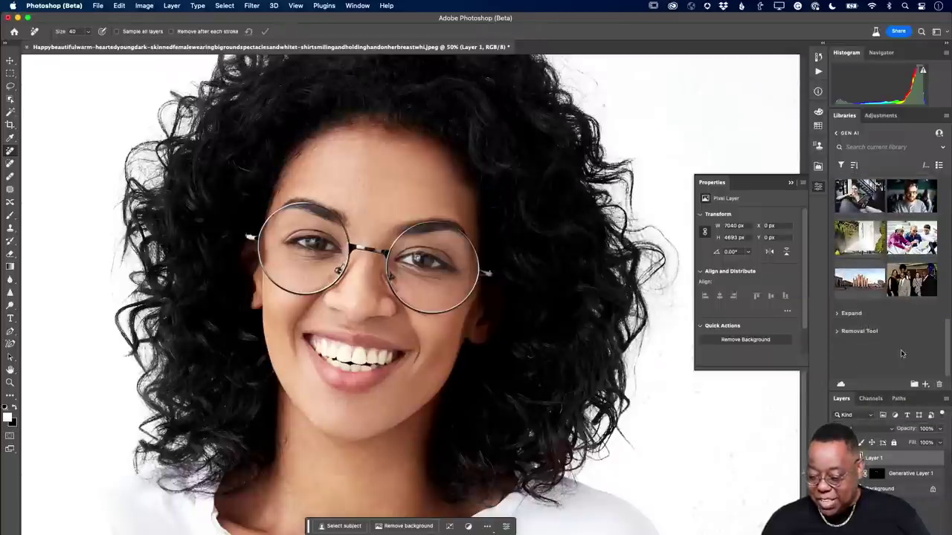
click(838, 314)
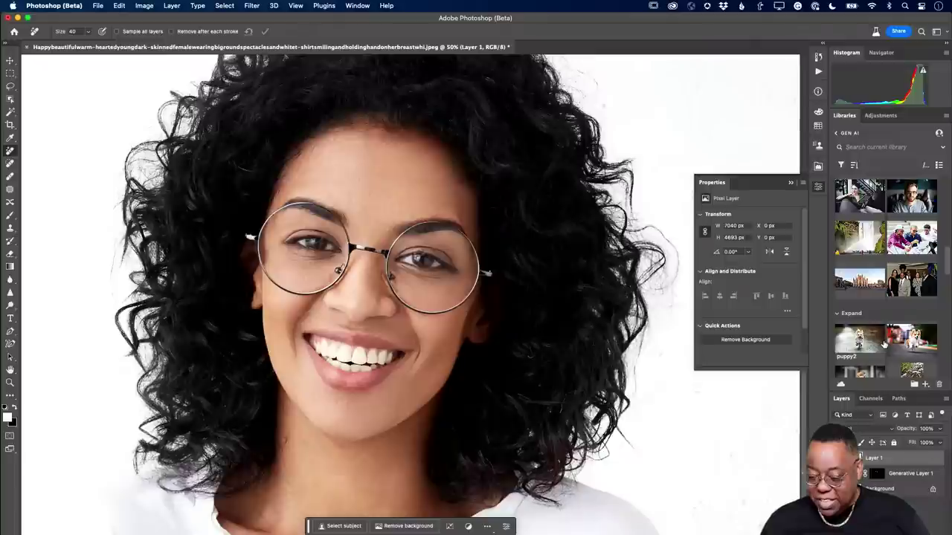
scroll(883, 343, down, 2)
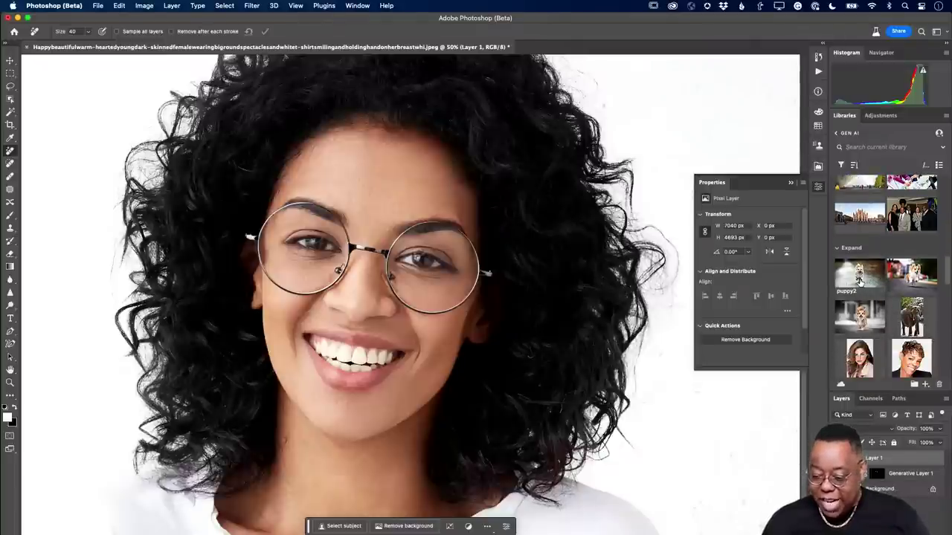
double_click(859, 281)
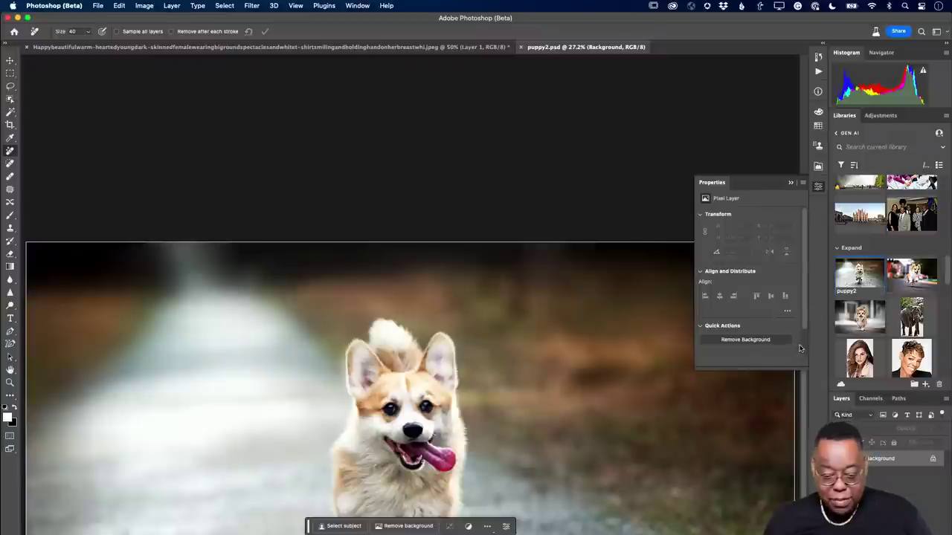
scroll(736, 338, down, 2)
key(super+minus)
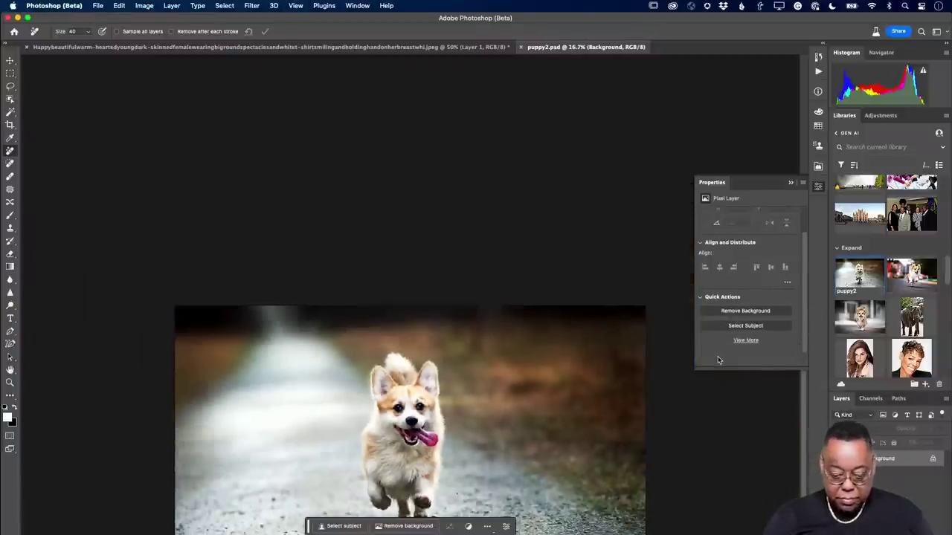
key(super+0)
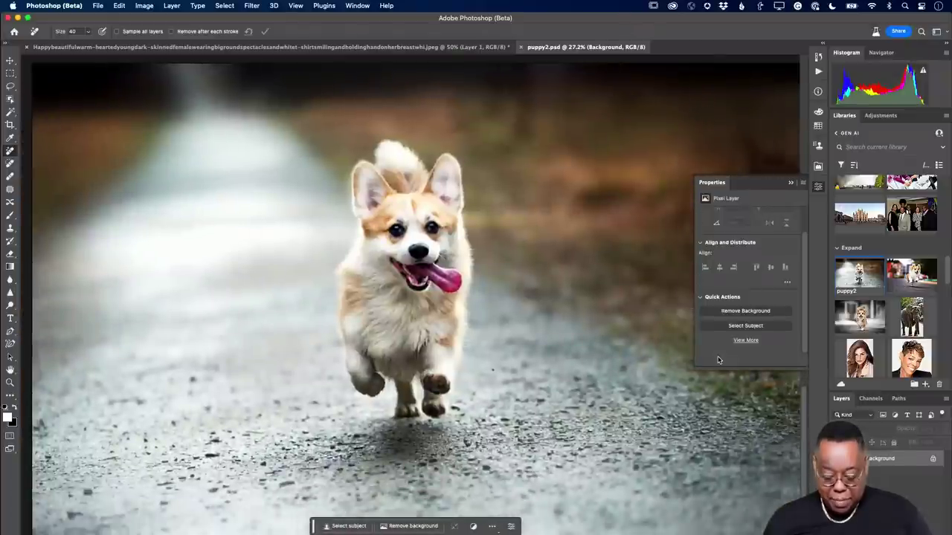
key(super+minus)
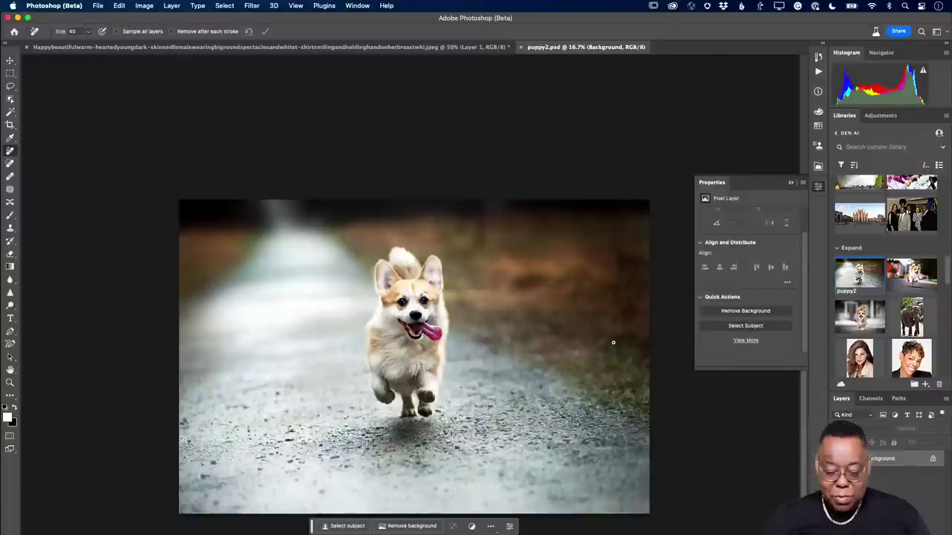
scroll(614, 342, up, 1)
key(super+minus)
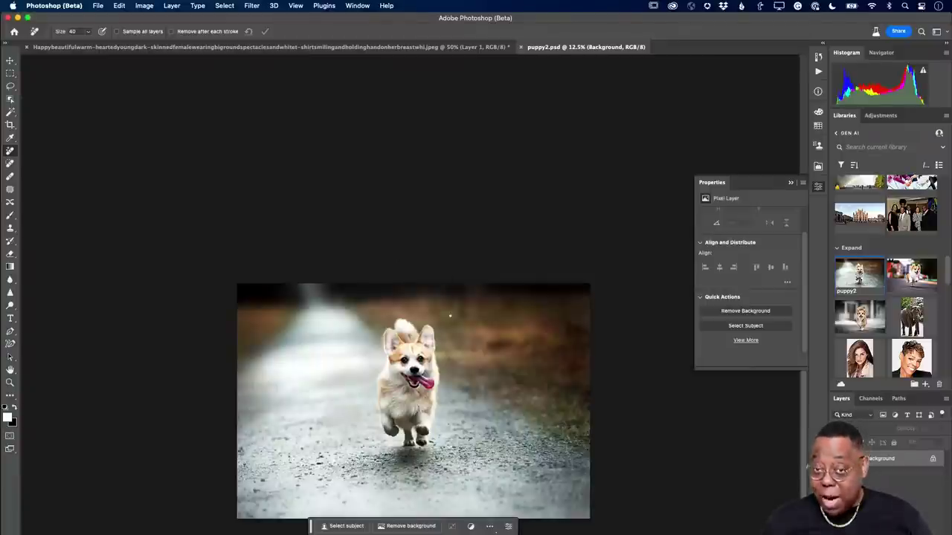
key(c)
drag(413, 282, 420, 131)
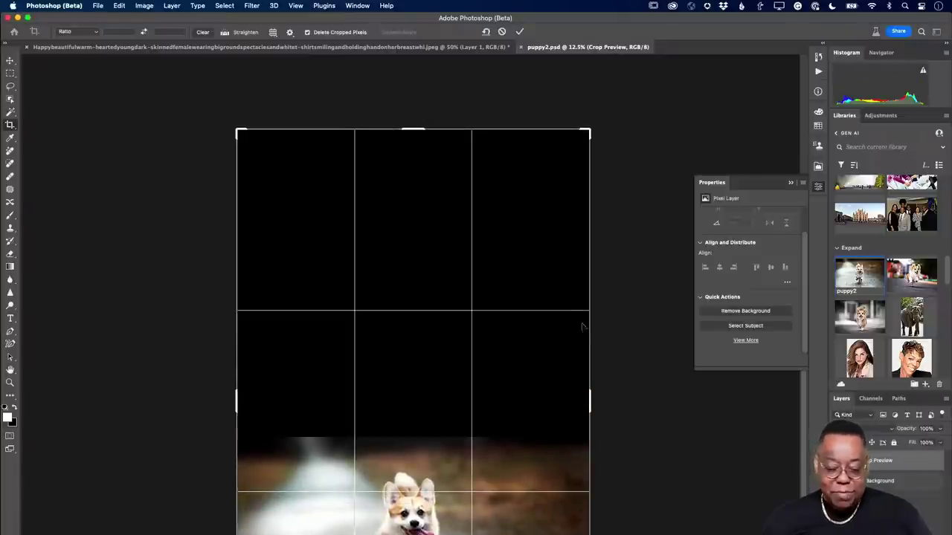
key(Escape)
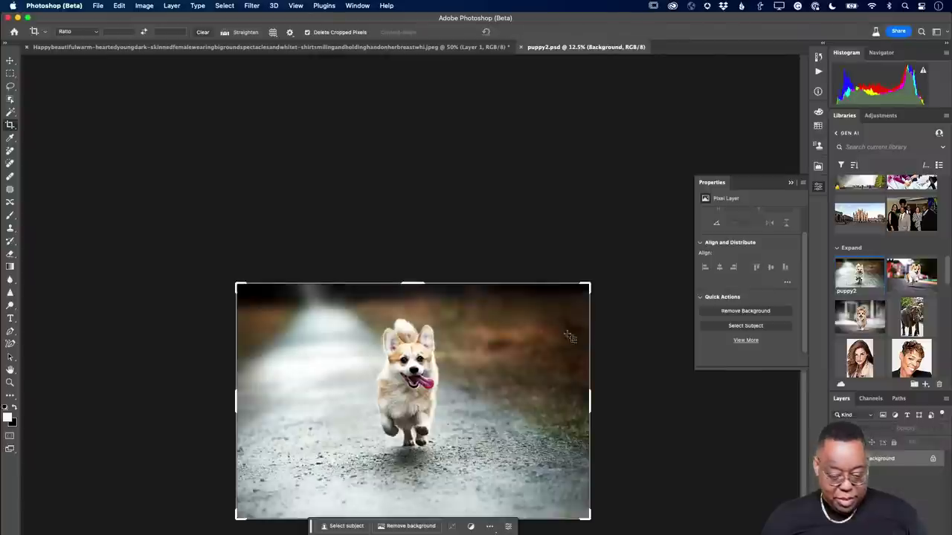
Swap the foreground and background colors and extend the canvas upward with white using the Crop tool, making the puppy photo vertical
click(12, 409)
drag(407, 285, 404, 141)
key(Return)
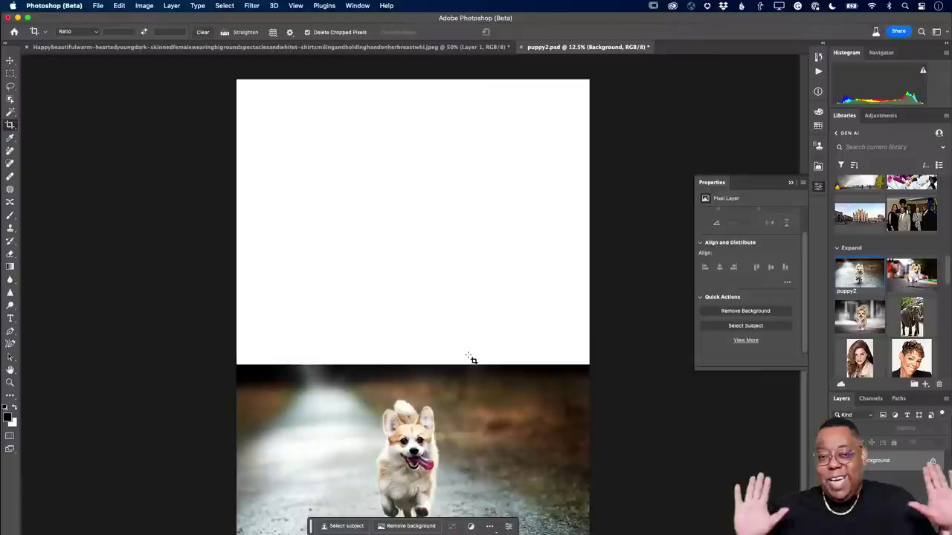
Fill the white canvas area plus a thin overlap of the photo using Generative Fill with an empty prompt, and choose the third variation
key(m)
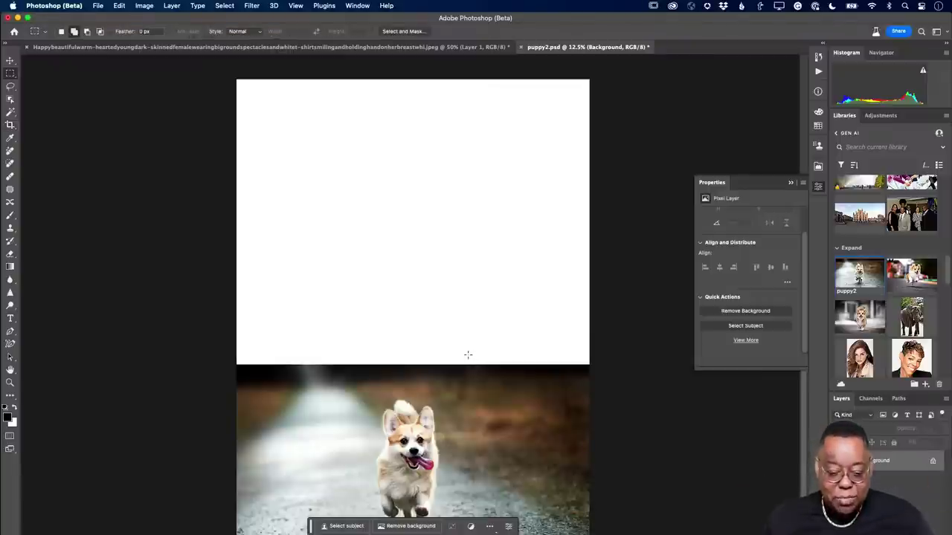
drag(234, 369, 632, 79)
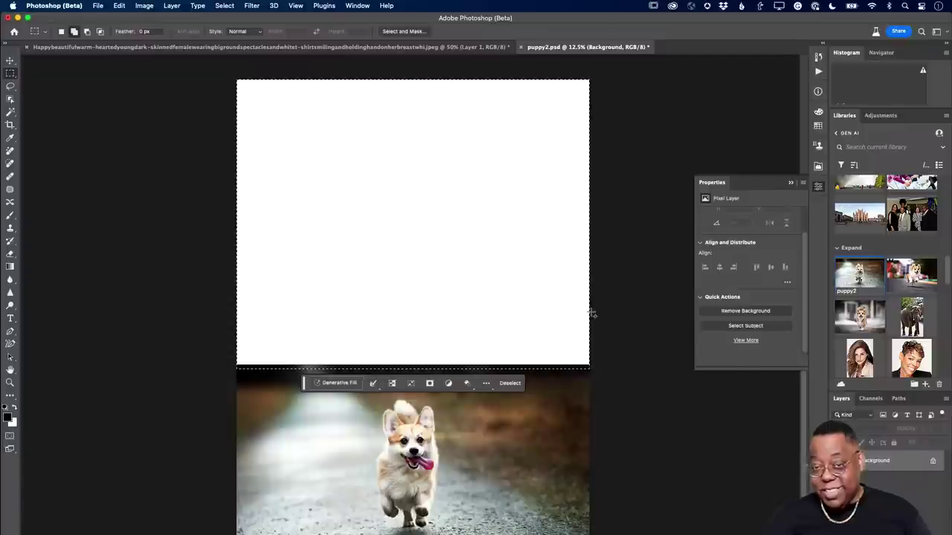
click(338, 383)
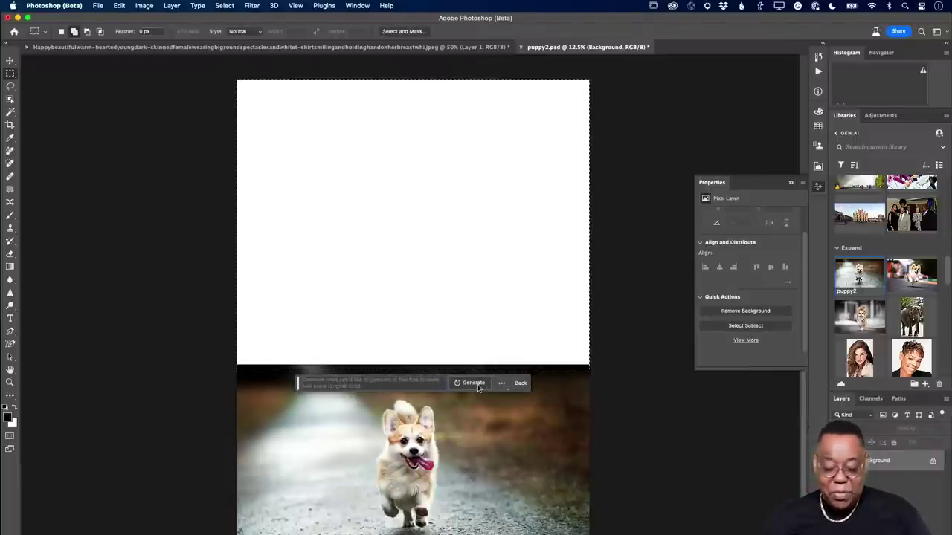
key(Return)
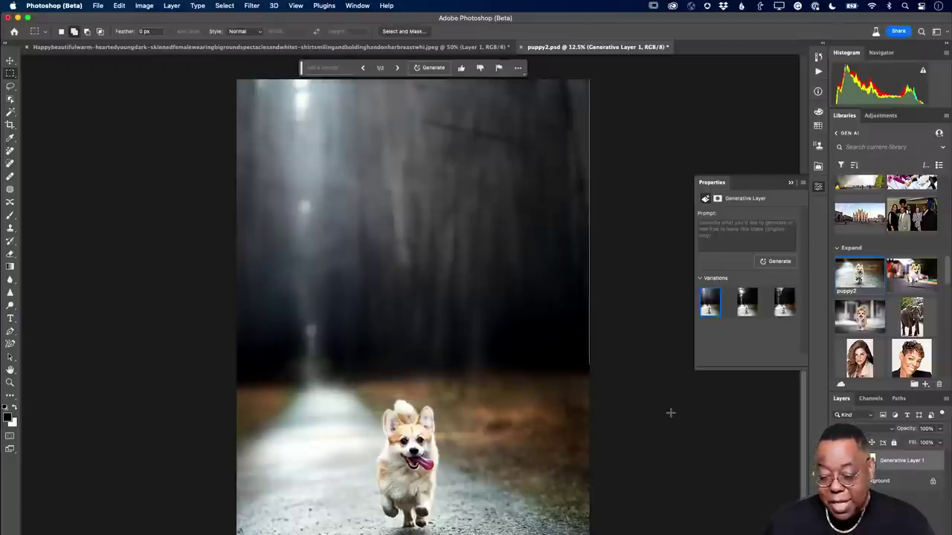
click(747, 305)
click(784, 305)
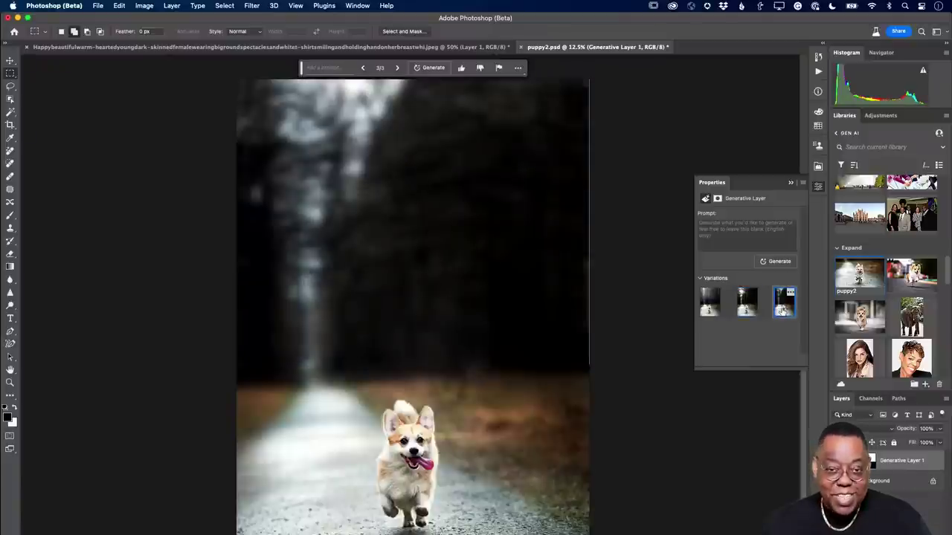
Regenerate the expanded background above the puppy with the prompt "rainy day in the park", compare the new variations and choose the first
click(738, 230)
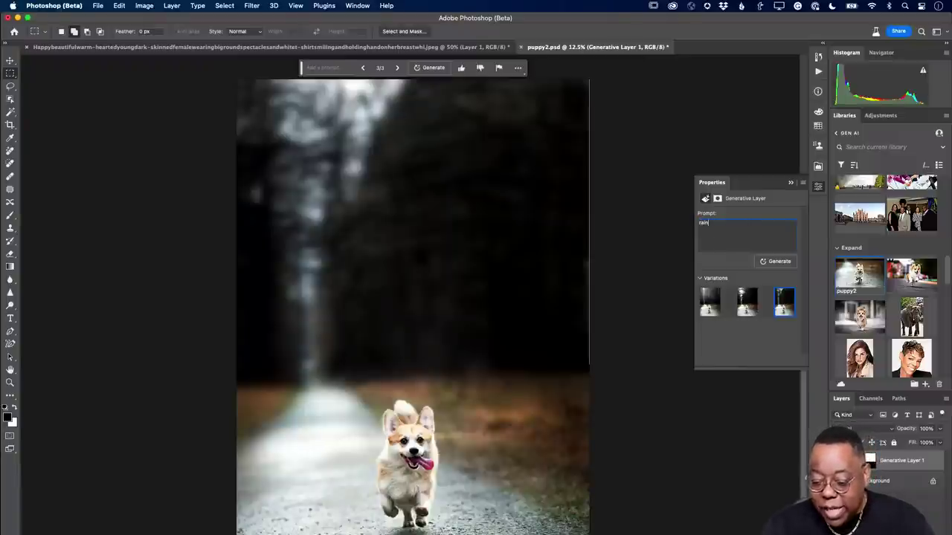
text(rainy day in the)
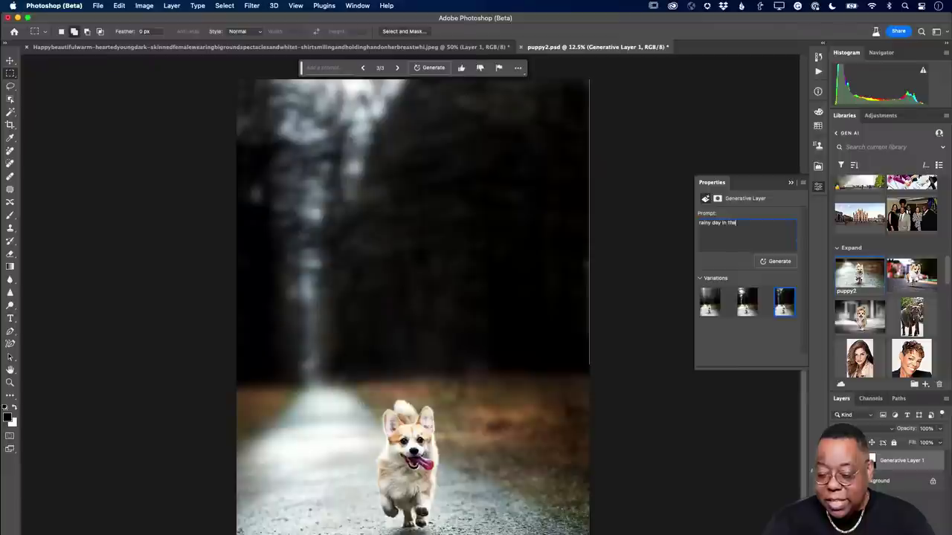
text( park)
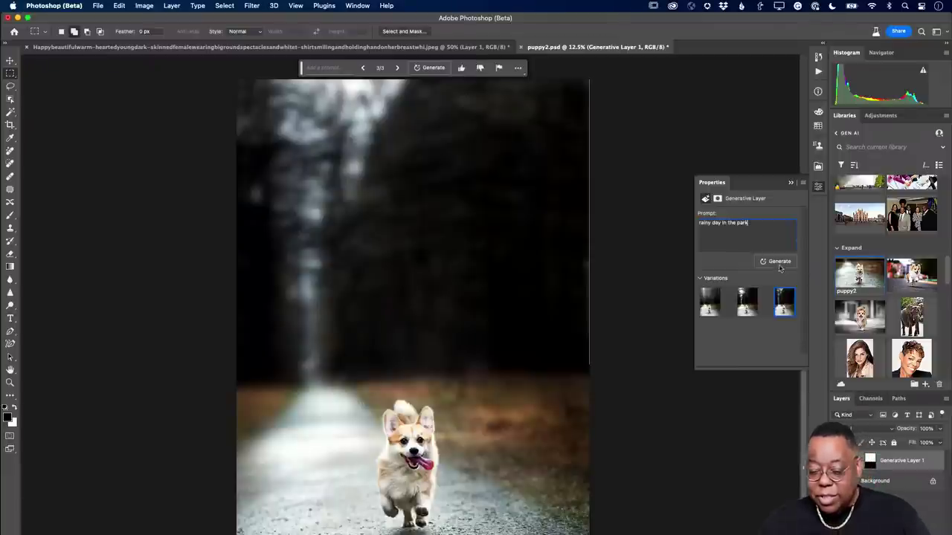
click(775, 261)
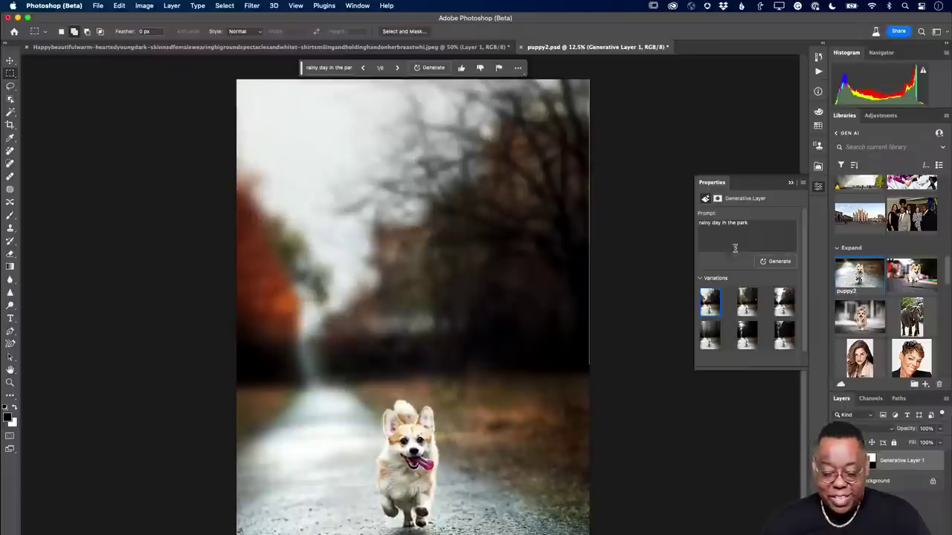
click(750, 311)
click(784, 310)
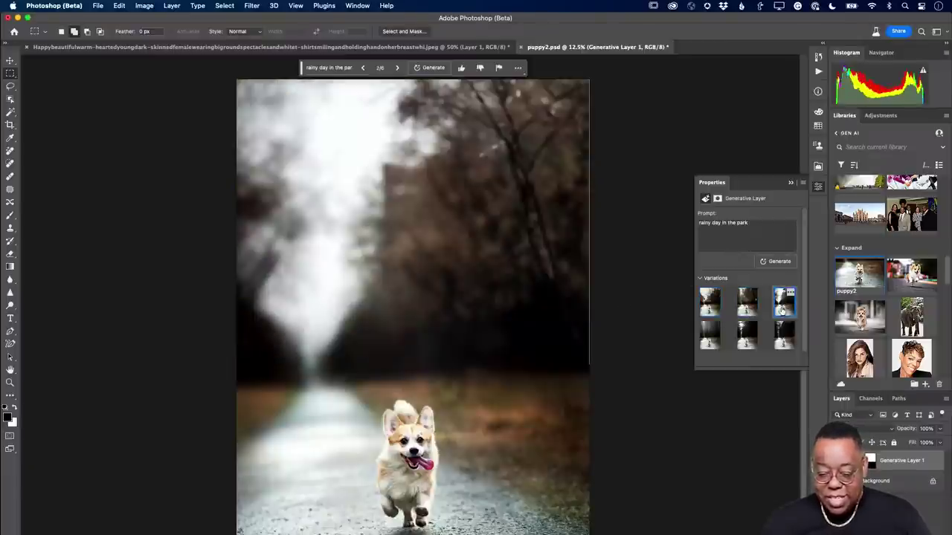
click(710, 310)
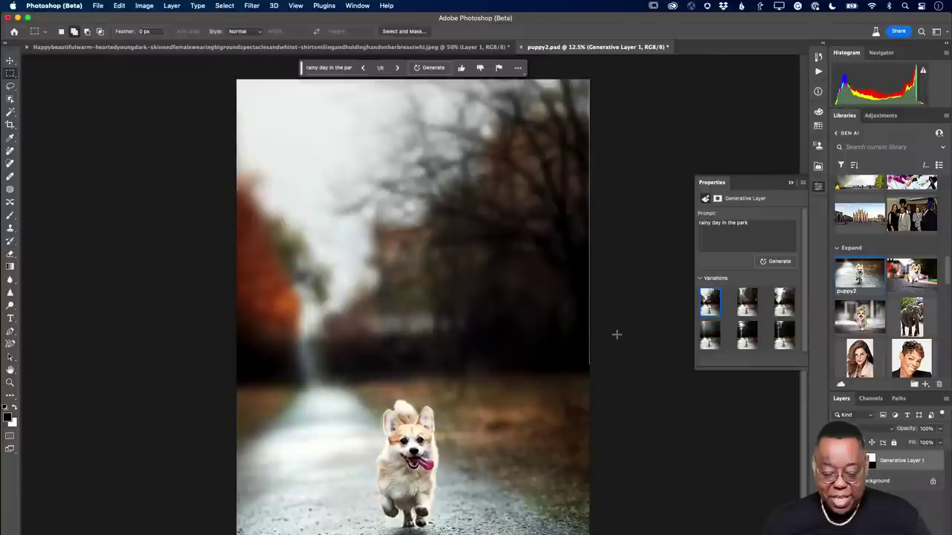
Lasso a rounded area of road from just below the puppy's paws down to the photo's lower edge
scroll(616, 335, down, 4)
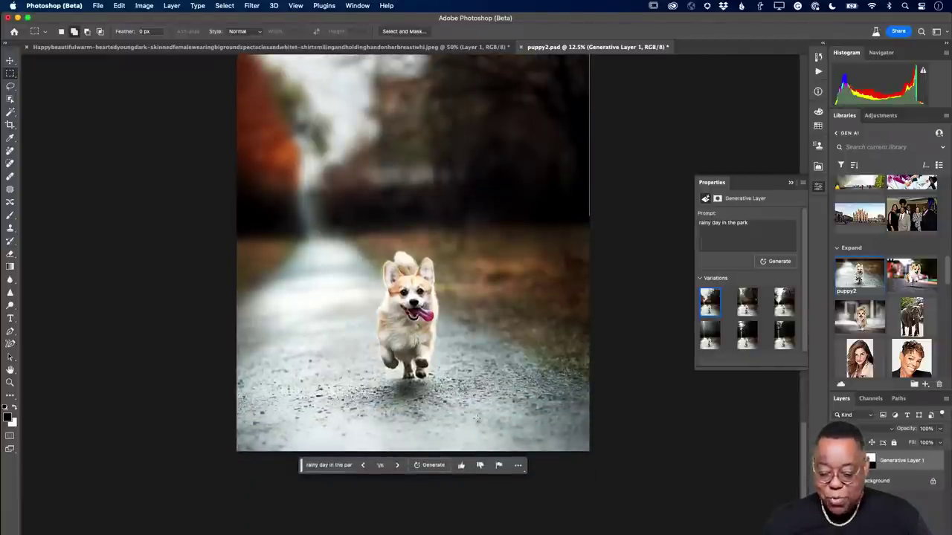
click(11, 87)
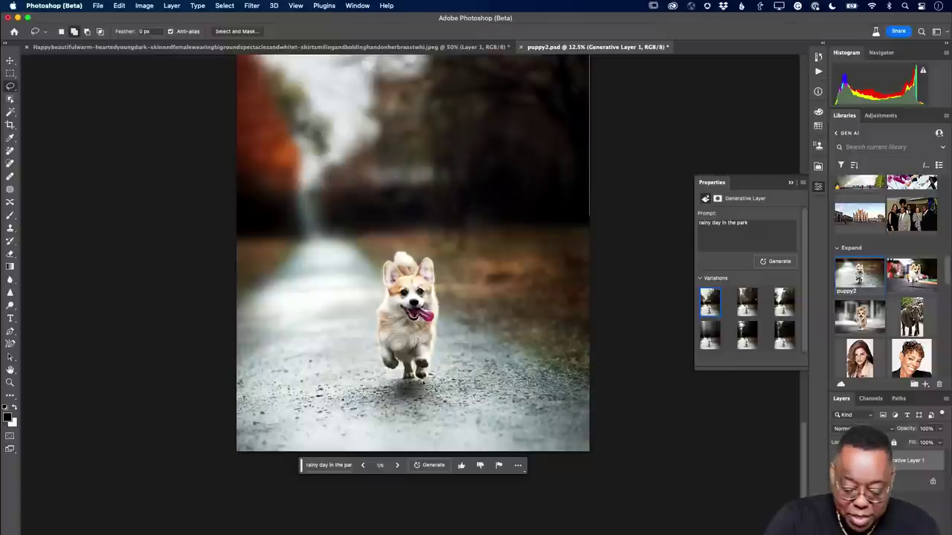
mouse_move(428, 384)
mouse_down()
mouse_move(350, 419)
mouse_move(357, 437)
mouse_move(382, 453)
mouse_move(431, 454)
mouse_move(477, 418)
mouse_up()
drag(407, 382, 403, 386)
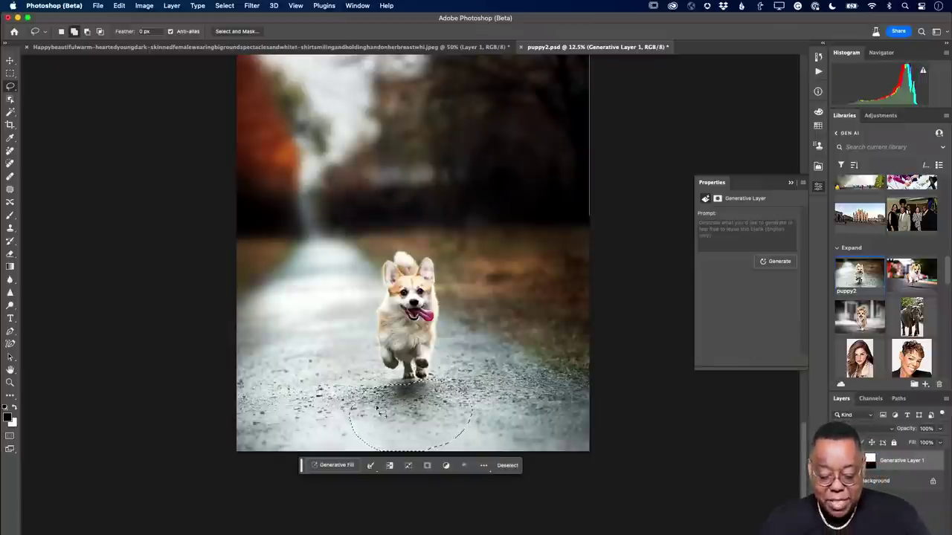
Fill the lassoed area using Generative Fill with the prompt "puddle of water", compare the variations and choose the first
click(335, 466)
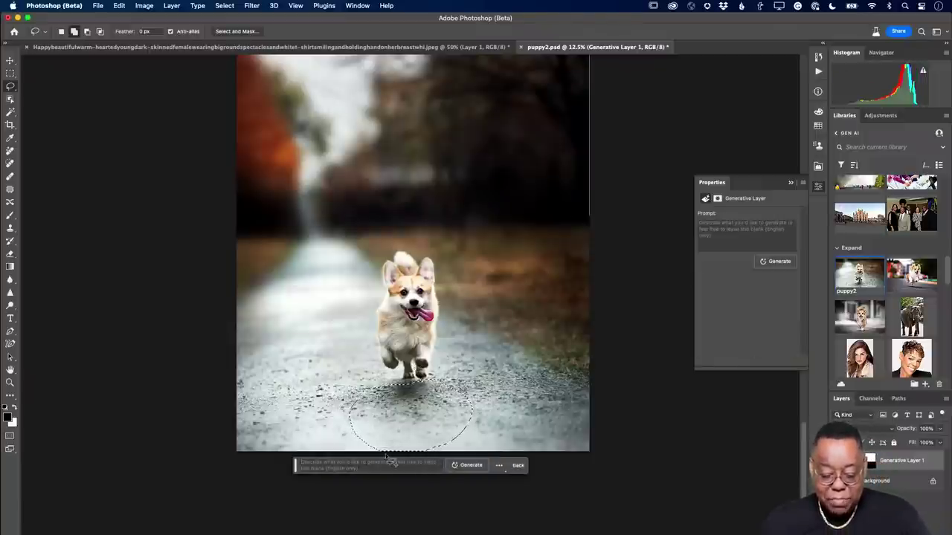
text(pud)
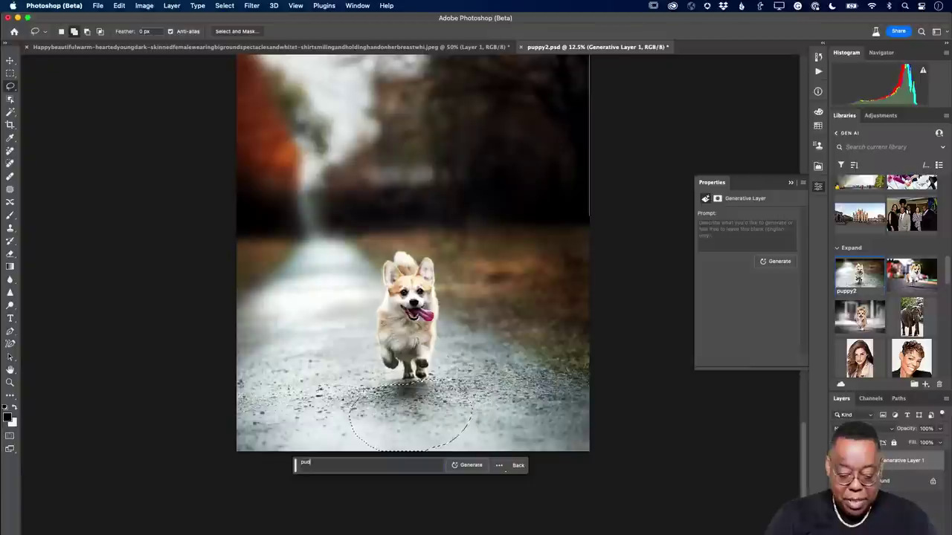
text(dle of water)
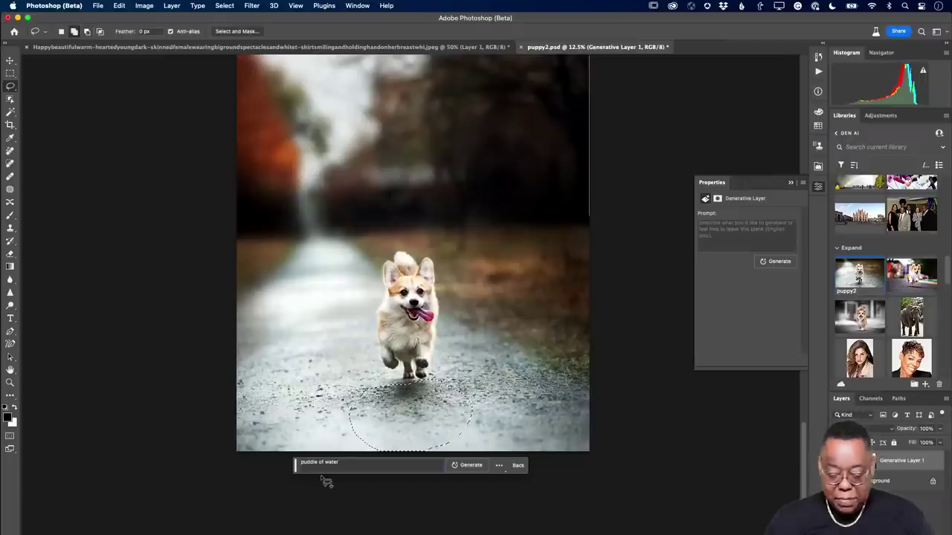
click(467, 466)
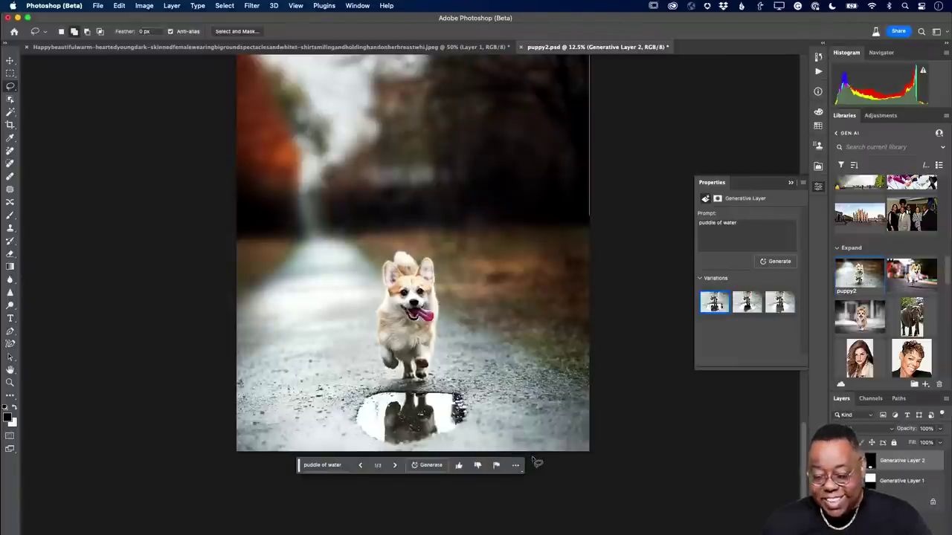
click(746, 302)
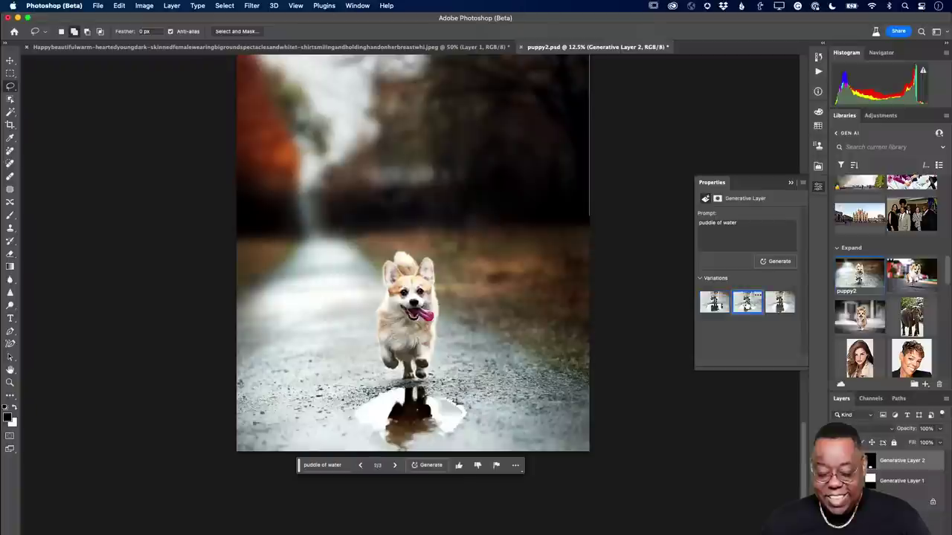
click(773, 304)
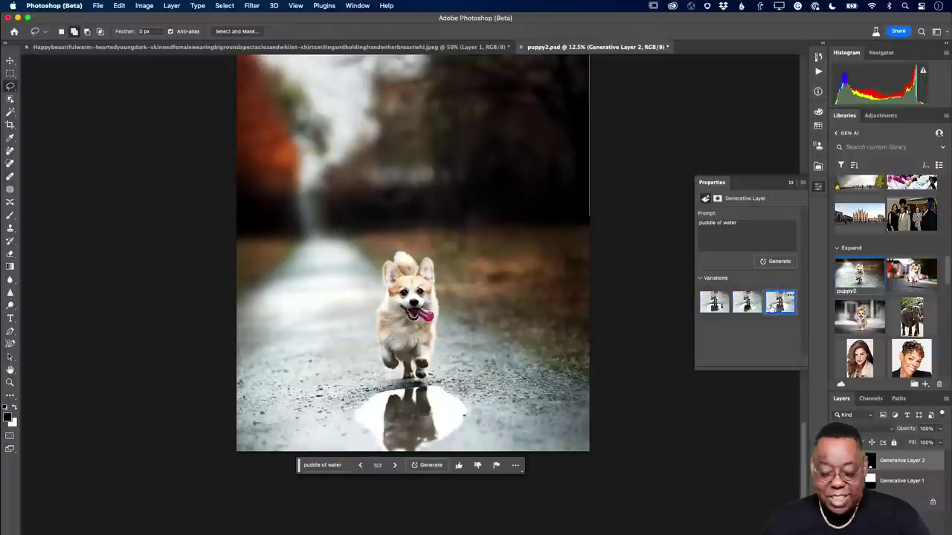
click(714, 302)
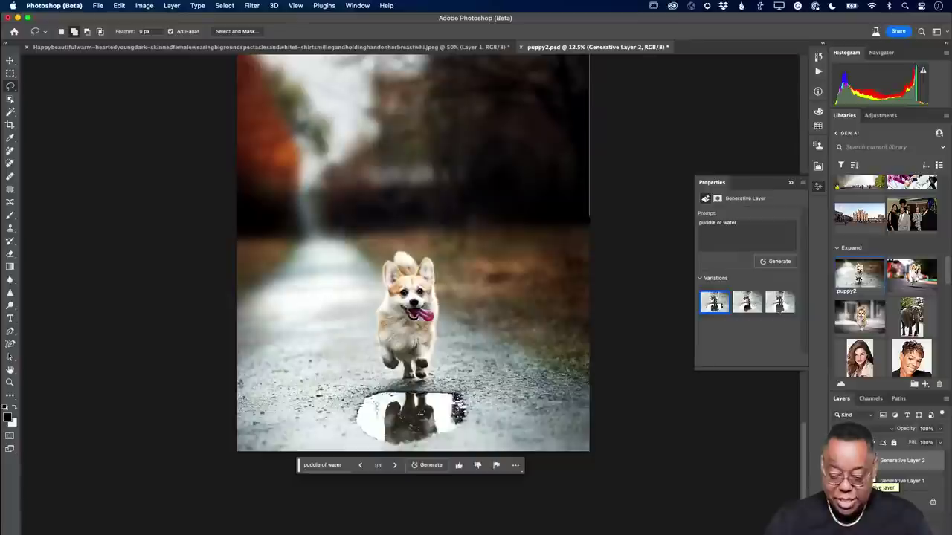
Regenerate the expanded background layer, Generative Layer 1, with the prompt "rainy sky with bubbles" and choose the third variation
click(870, 480)
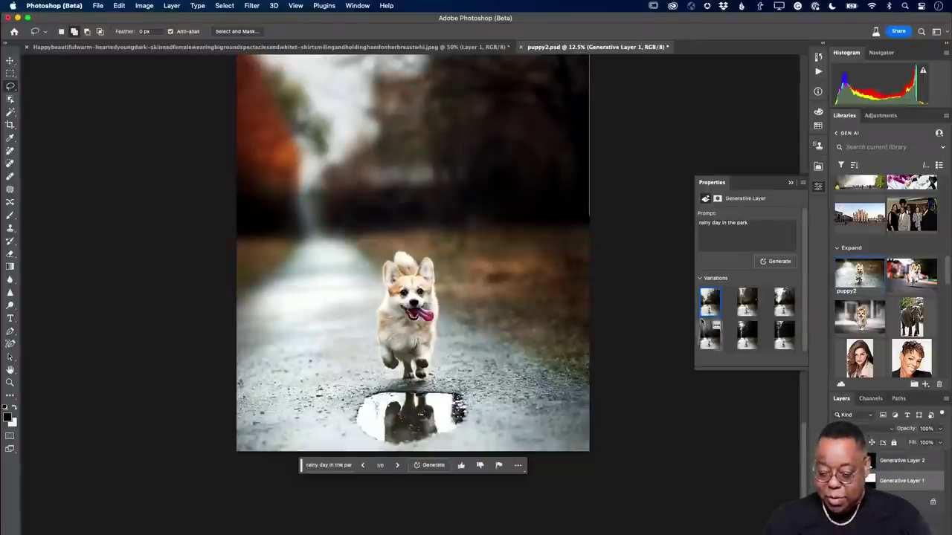
click(753, 223)
click(752, 223)
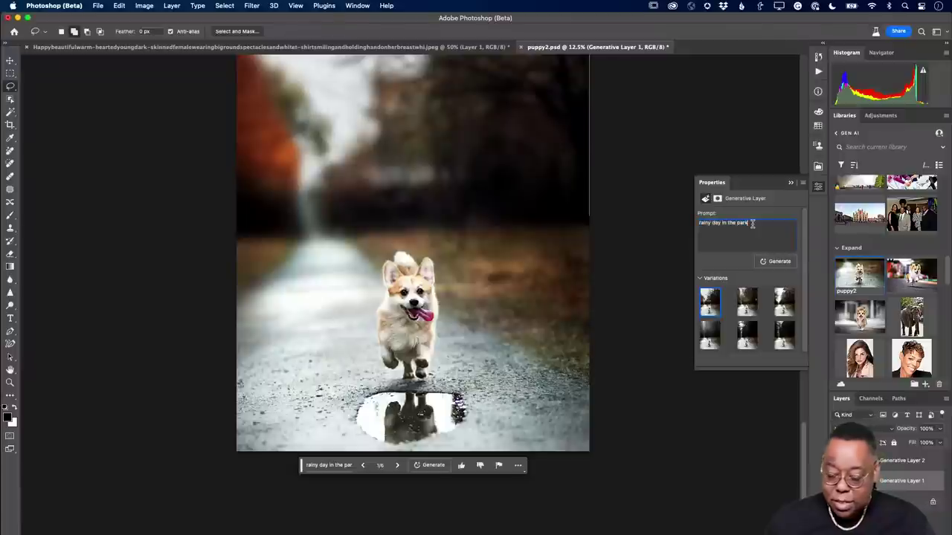
double_click(714, 223)
text(sky)
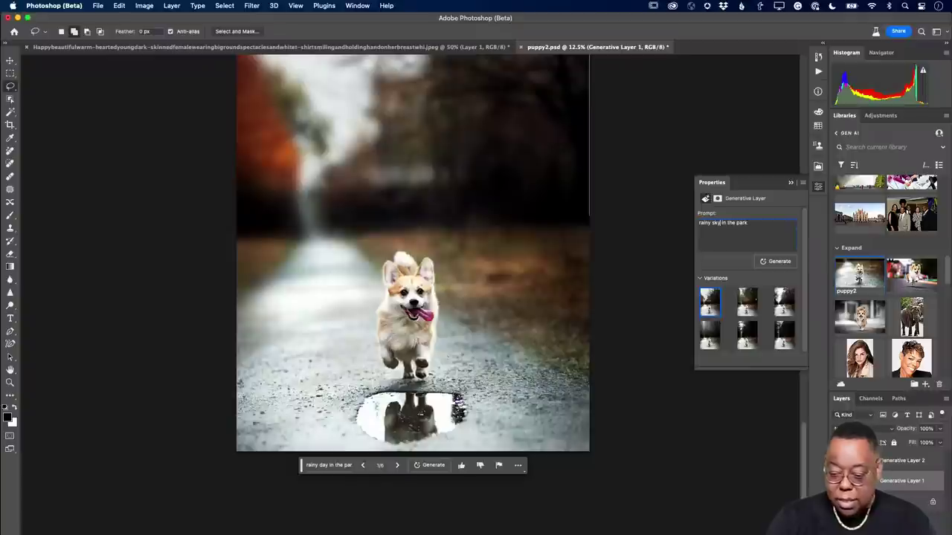
shift+click(755, 221)
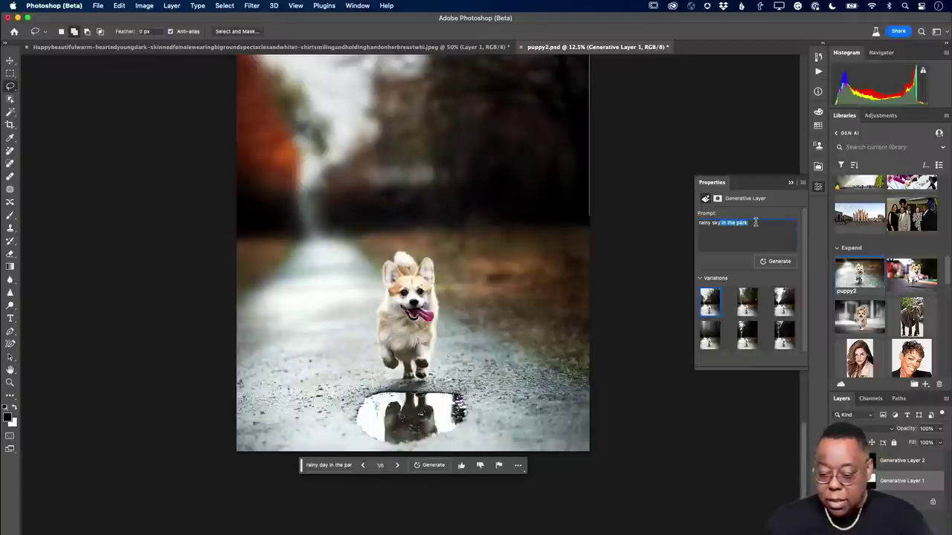
text(wi)
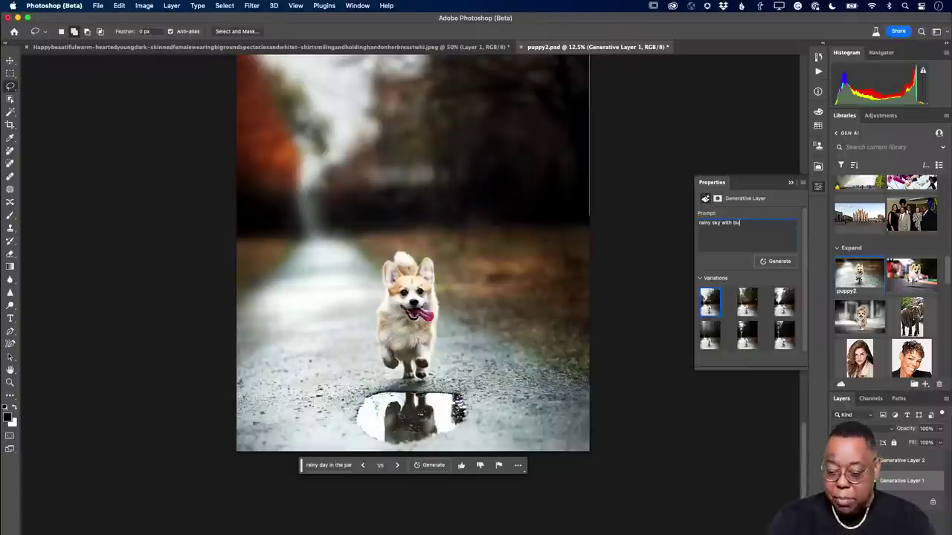
text(th bubbles)
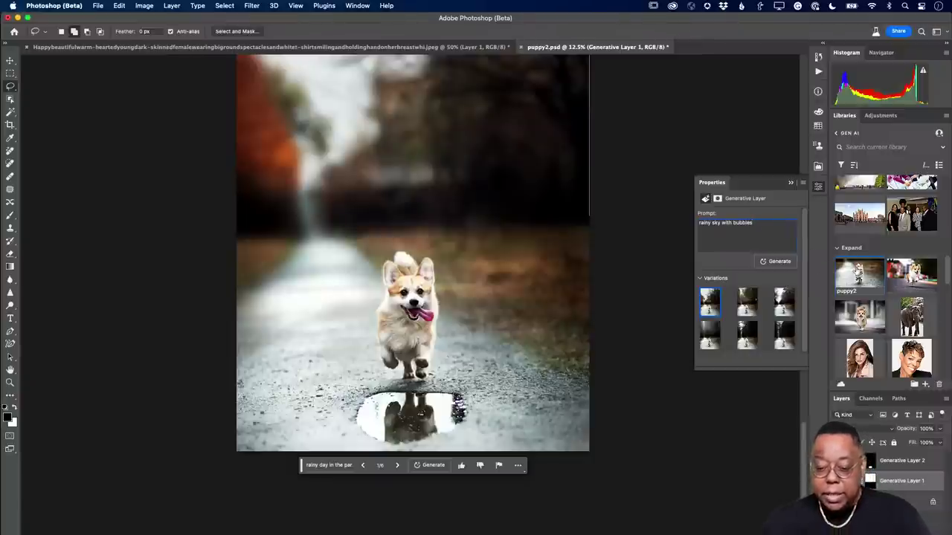
click(778, 260)
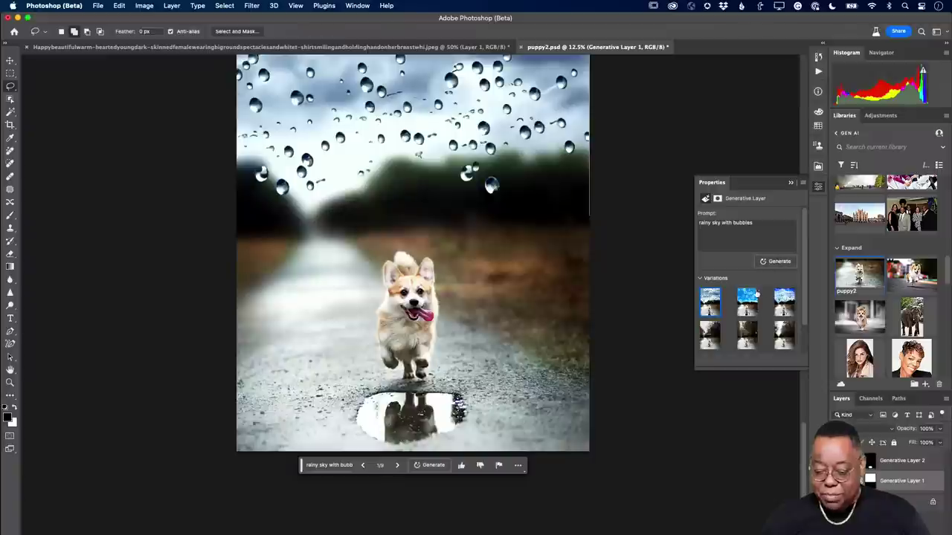
click(746, 301)
click(789, 305)
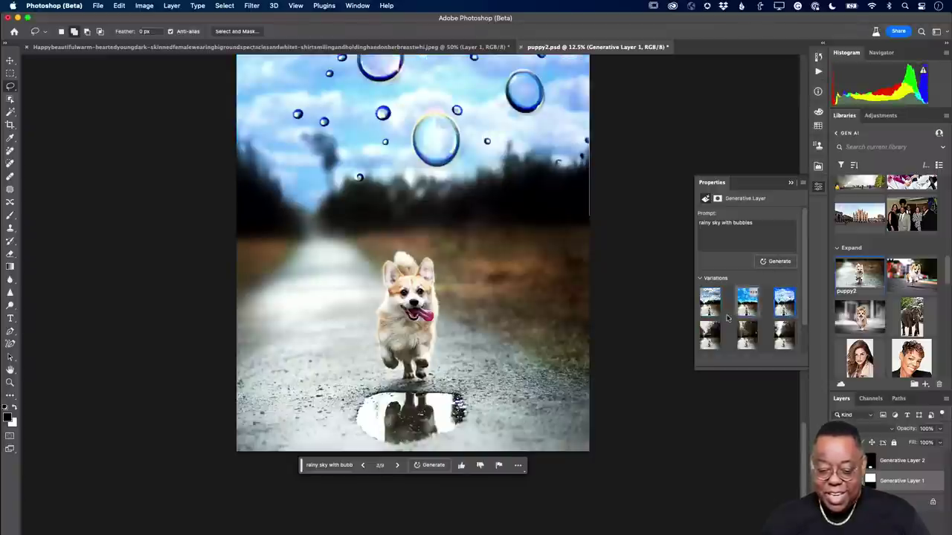
key(super+z)
Deselect the layers and extend the canvas downward with white below the puddle using the Crop tool, to a height of 11522 px
scroll(595, 316, down, 1)
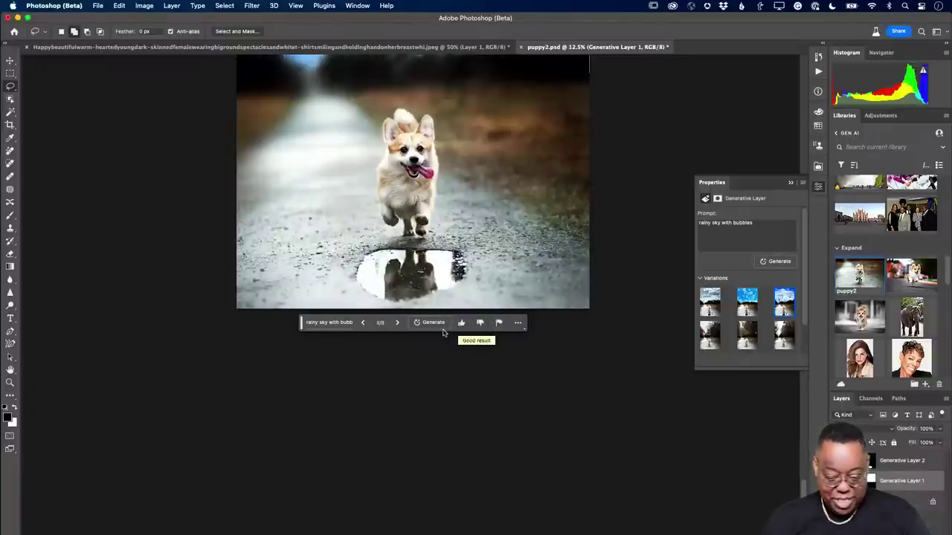
key(v)
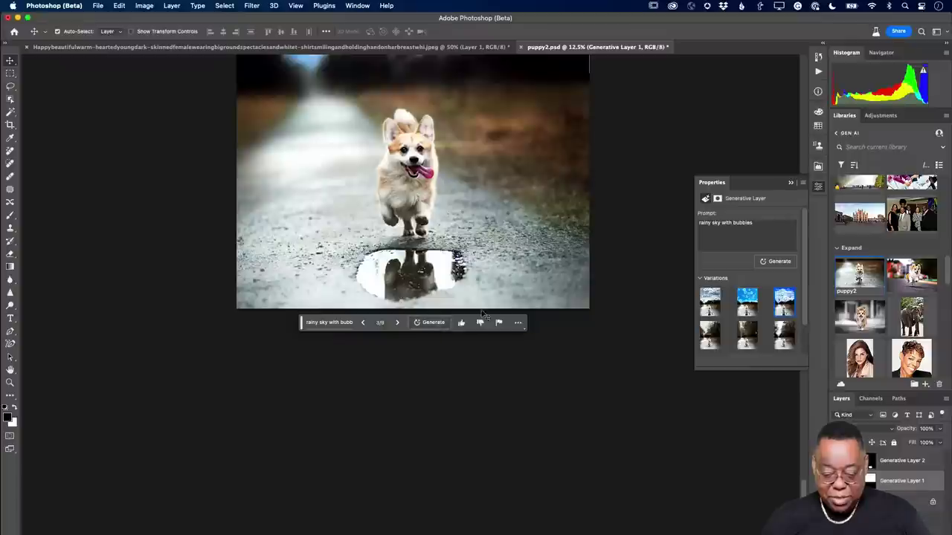
click(566, 310)
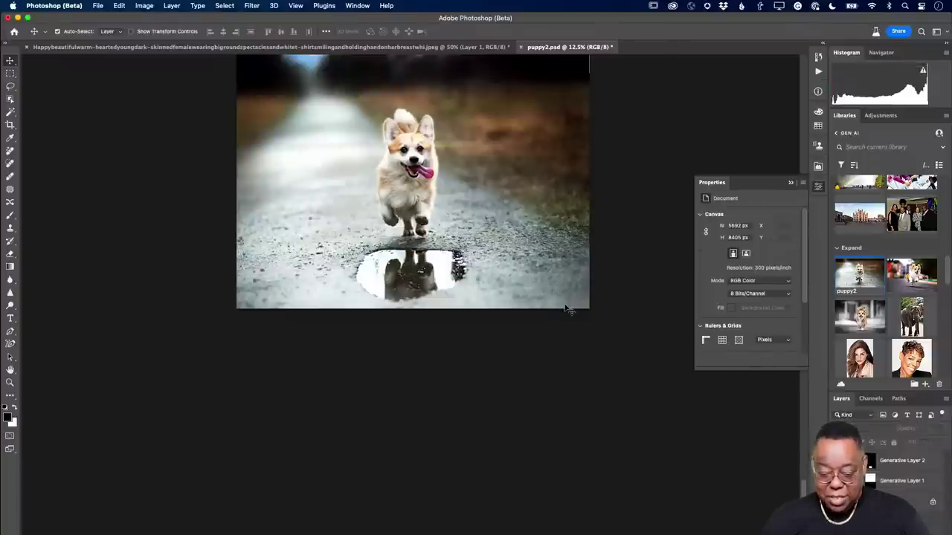
key(c)
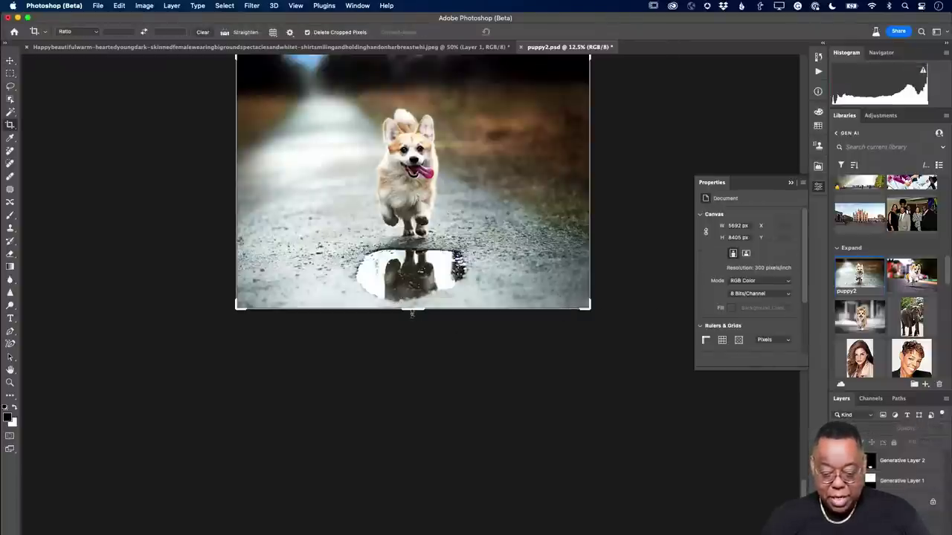
drag(414, 312, 417, 406)
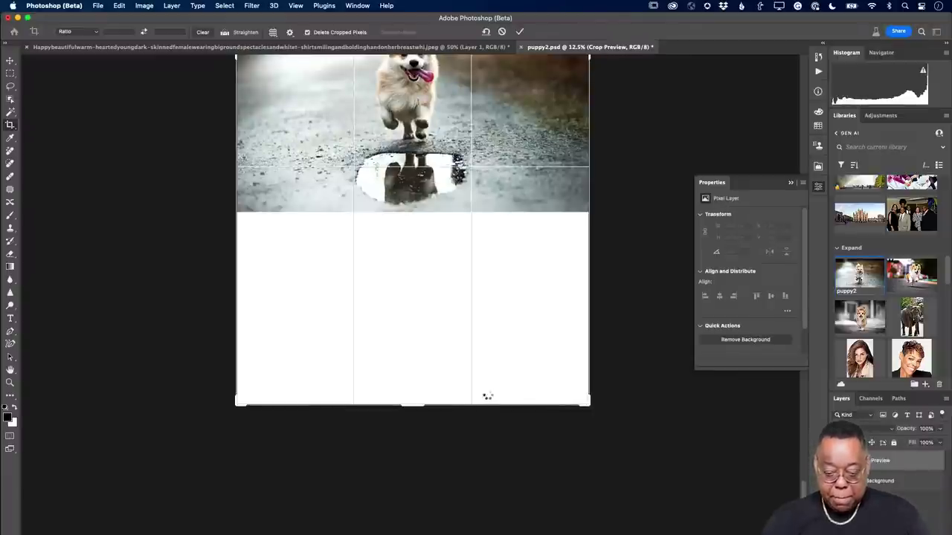
key(Return)
Select the white area below the puddle plus a thin overlap of the road and fill it using Generative Fill with an empty prompt
key(m)
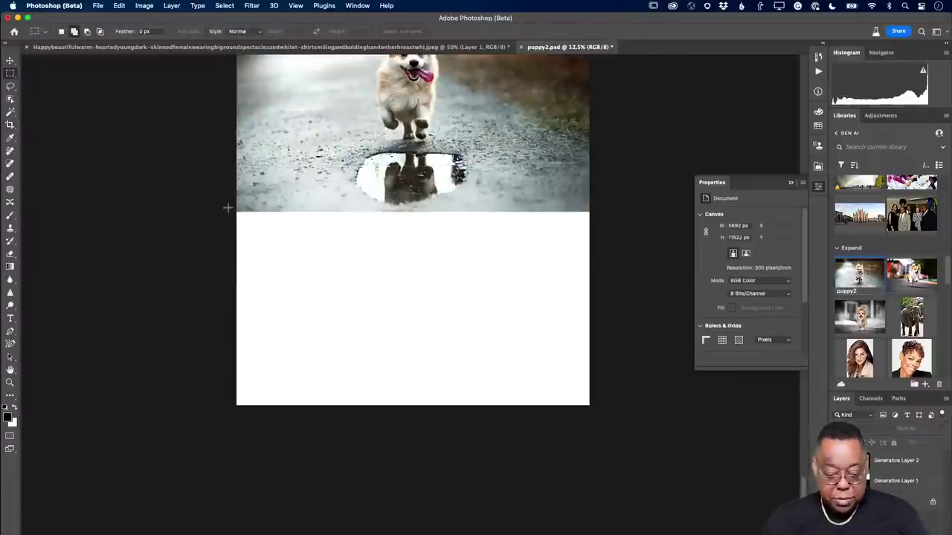
drag(232, 209, 621, 439)
click(336, 419)
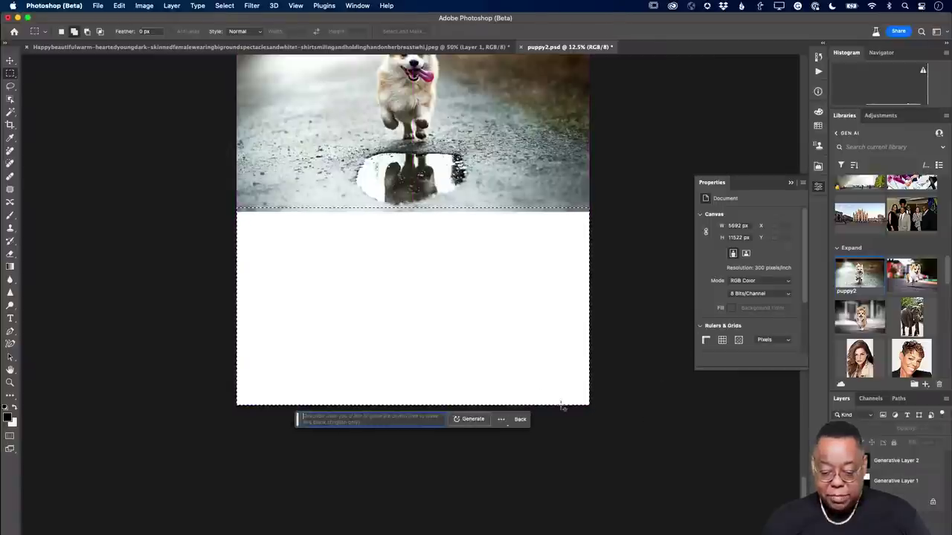
click(488, 421)
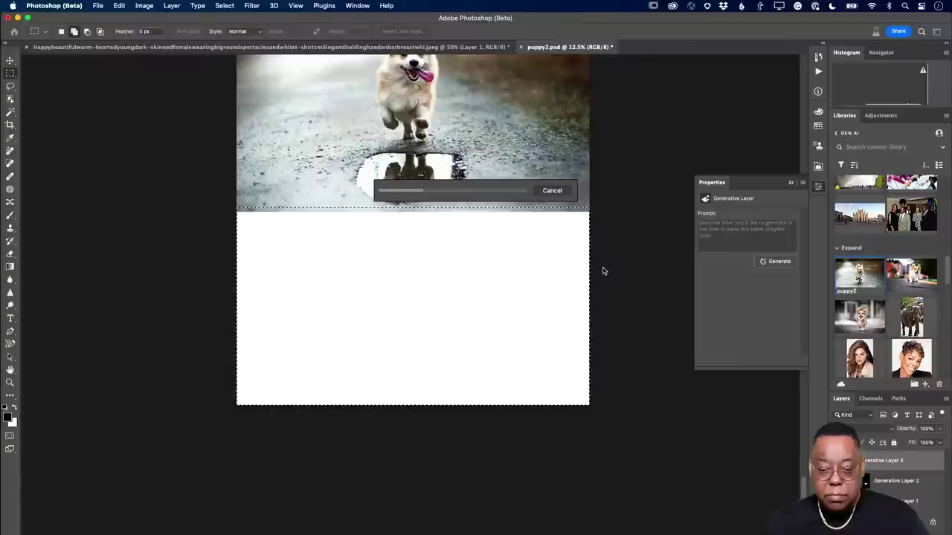
scroll(603, 260, up, 10)
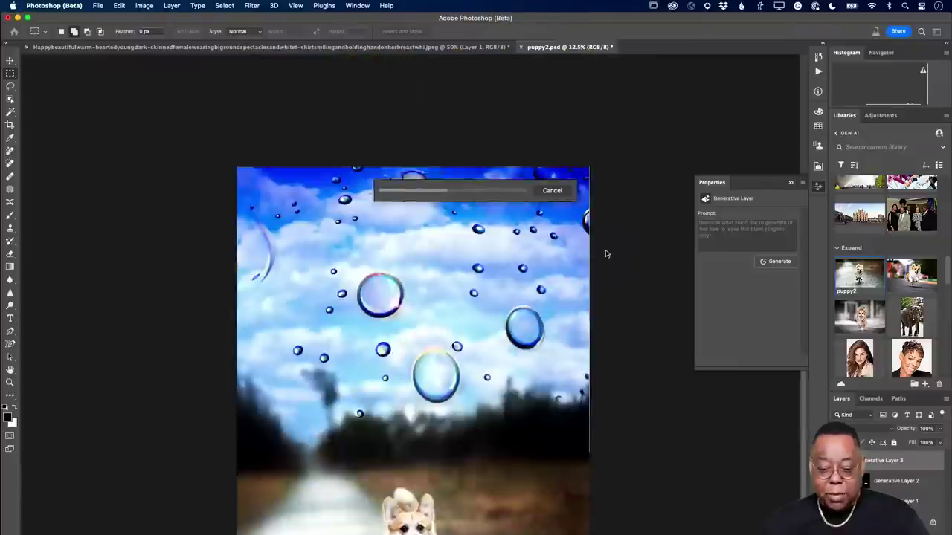
scroll(605, 254, down, 2)
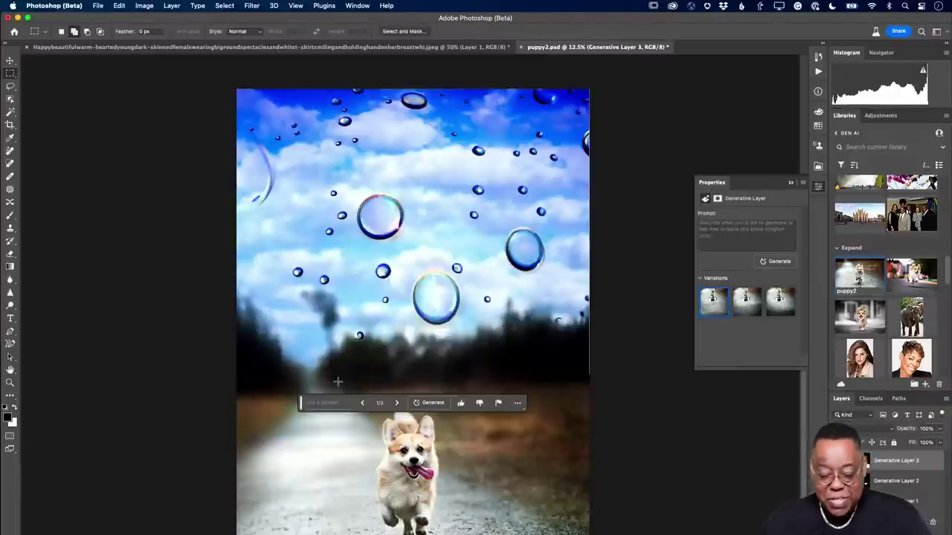
scroll(331, 384, down, 10)
scroll(345, 381, up, 6)
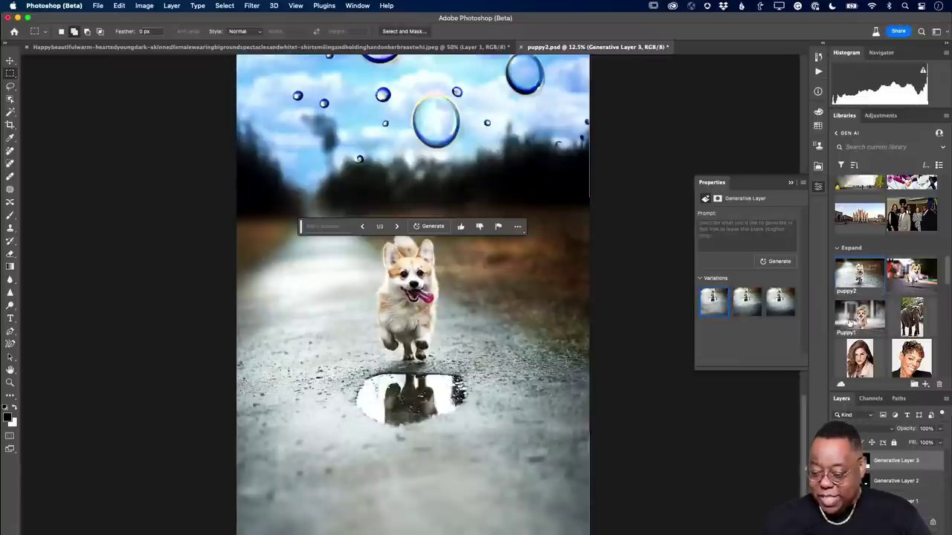
Find and open the "Woman on right" image from the Remove group of the GEN AI library
scroll(867, 313, up, 10)
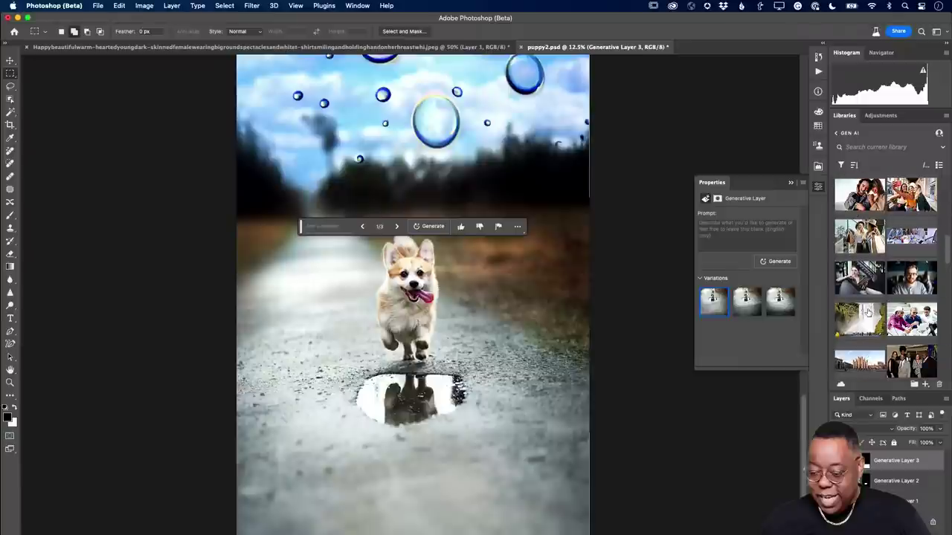
scroll(867, 313, down, 10)
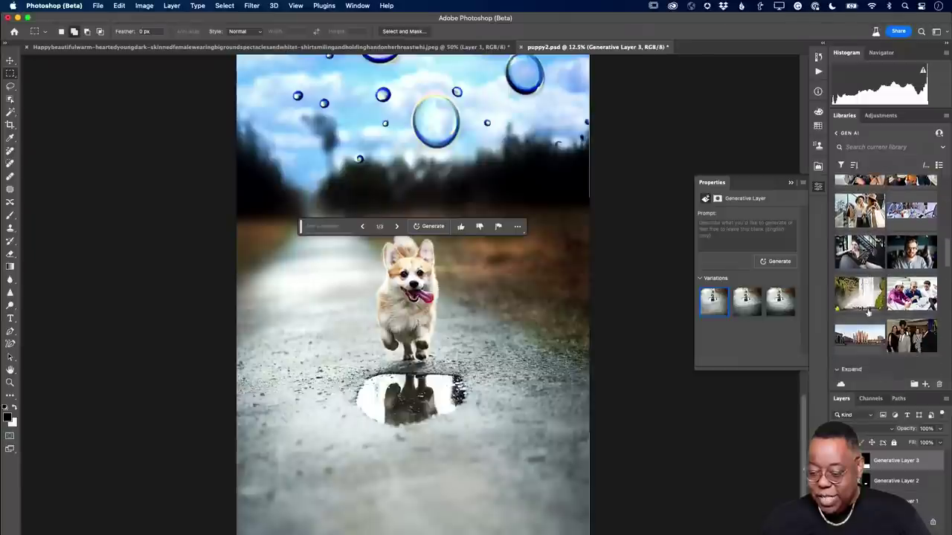
scroll(867, 313, up, 5)
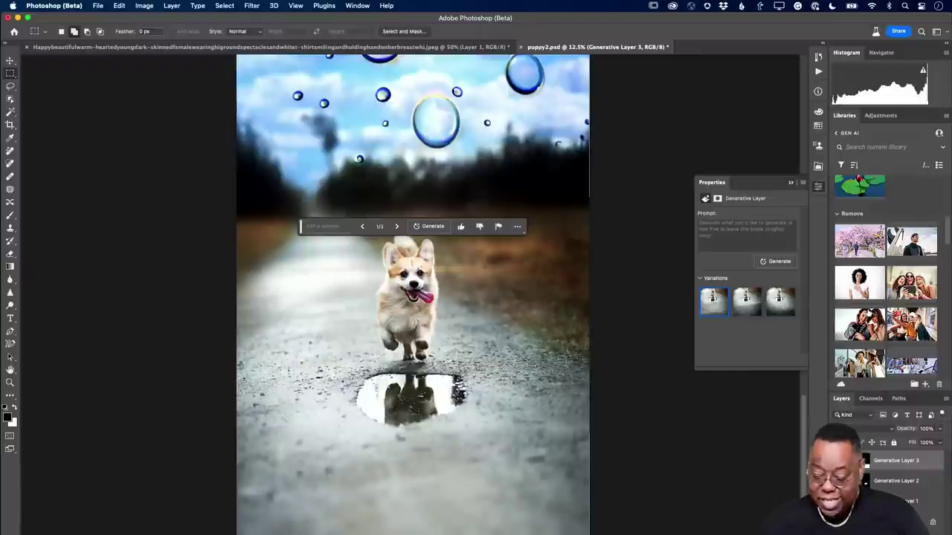
scroll(867, 313, down, 5)
scroll(867, 313, down, 10)
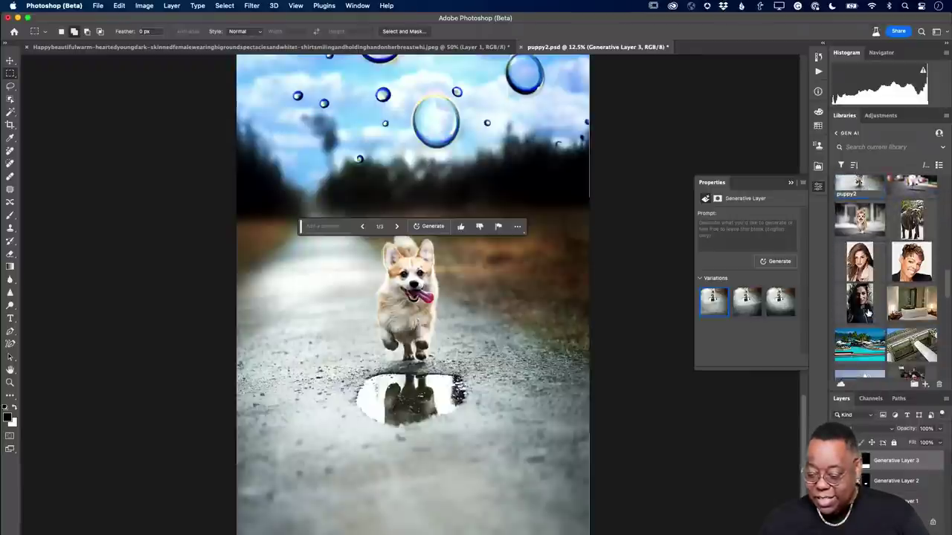
scroll(867, 313, down, 5)
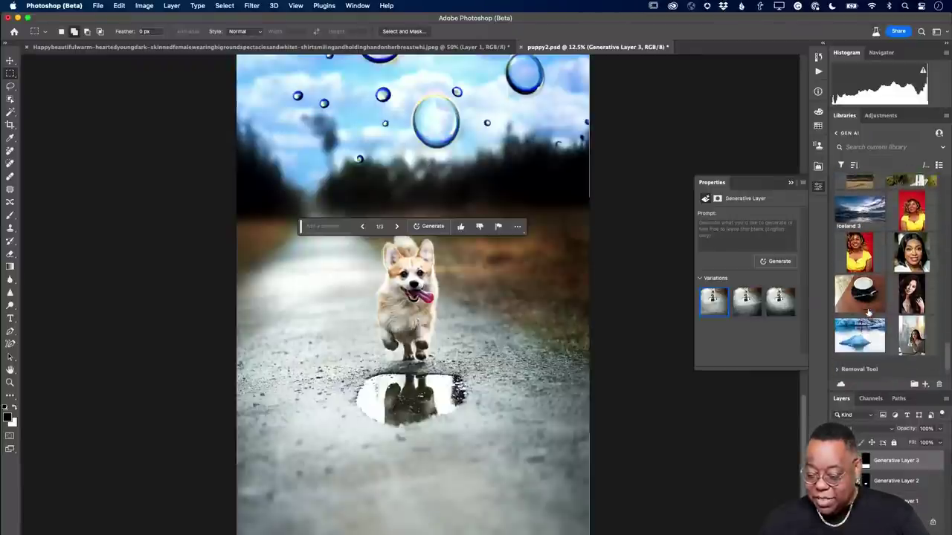
scroll(867, 313, up, 10)
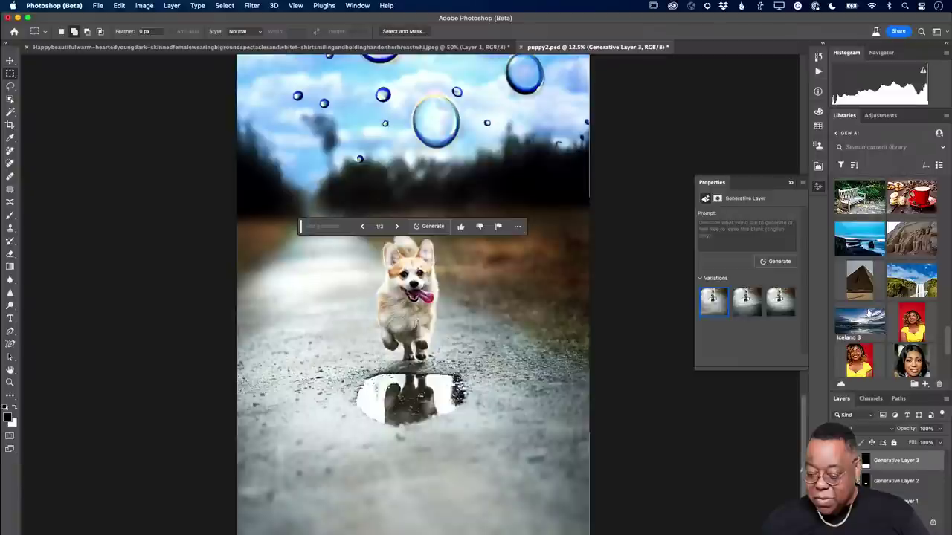
scroll(868, 312, up, 5)
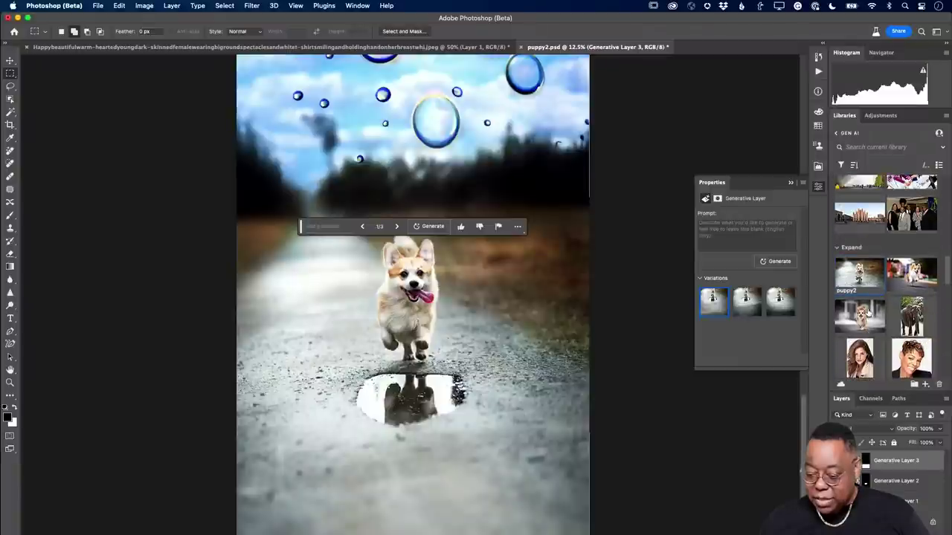
scroll(868, 312, up, 6)
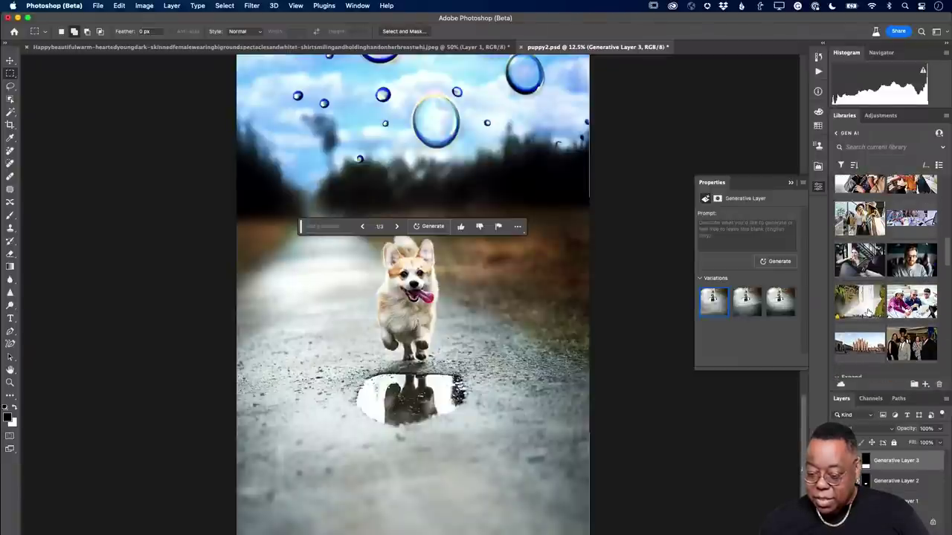
scroll(884, 277, up, 5)
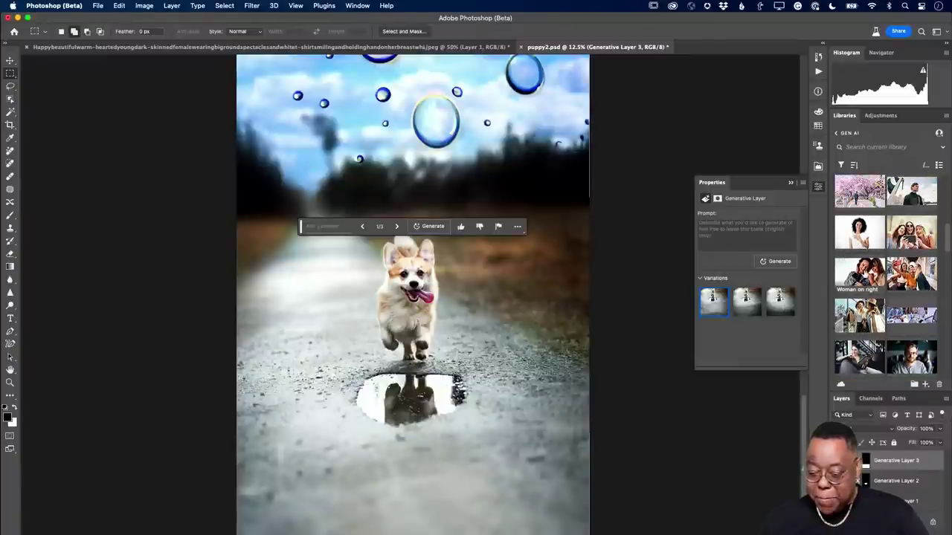
double_click(864, 272)
scroll(565, 298, down, 8)
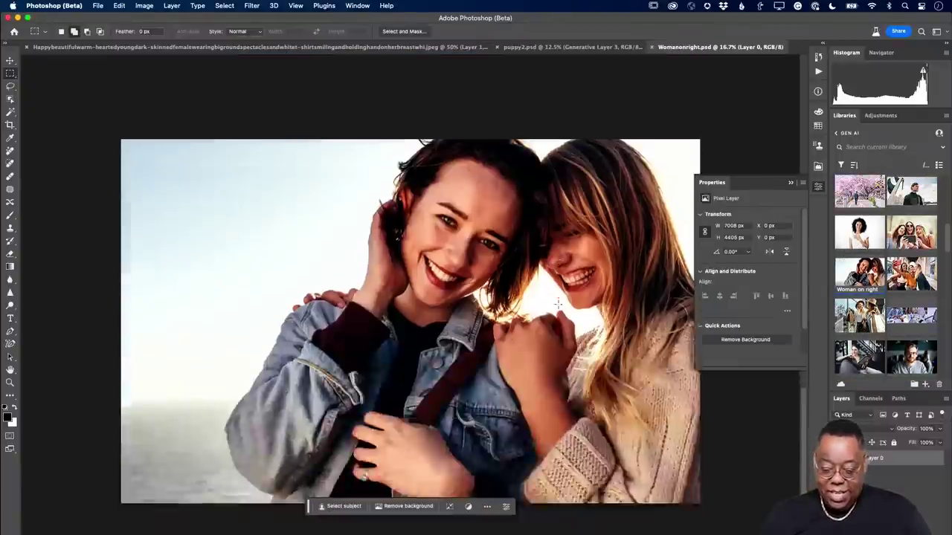
scroll(558, 303, up, 4)
scroll(558, 303, right, 3)
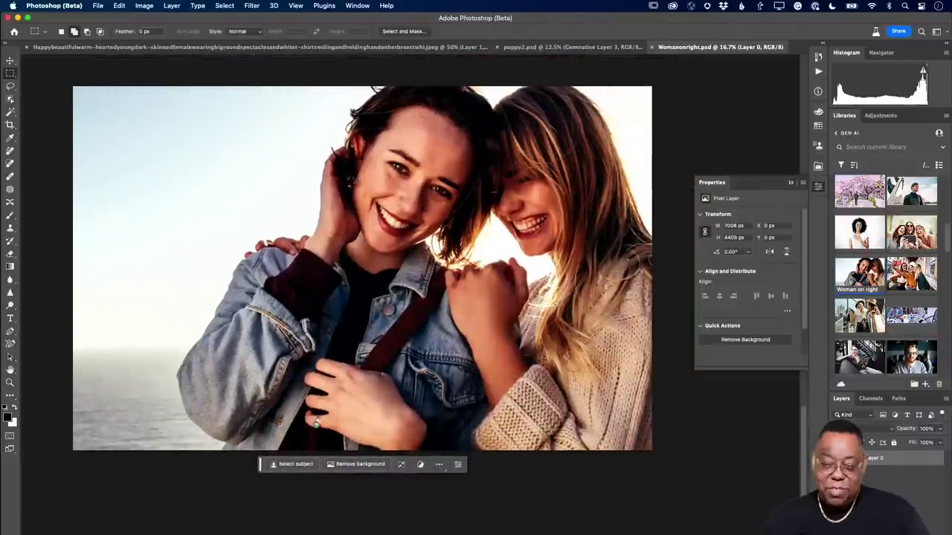
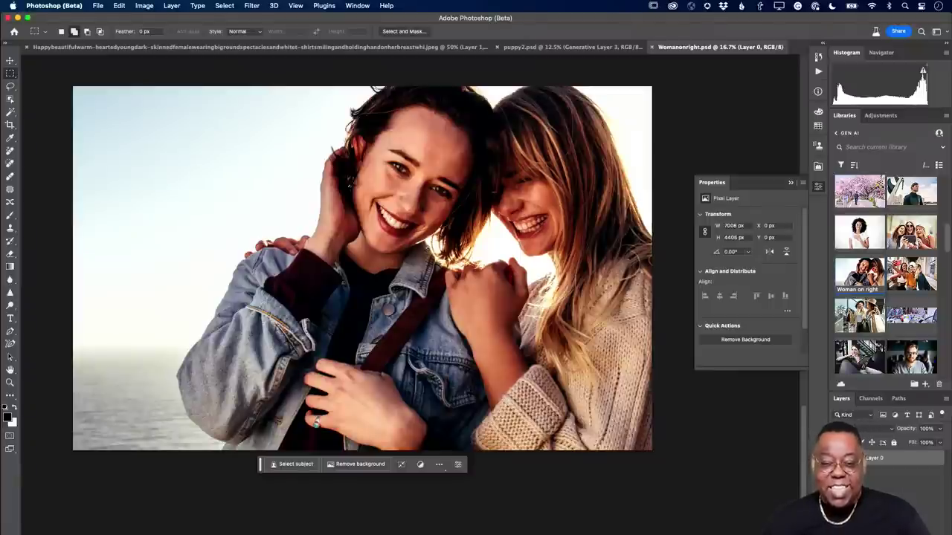
Load the saved selection "woman on the right" as a new selection in Womanonright.psd
click(224, 6)
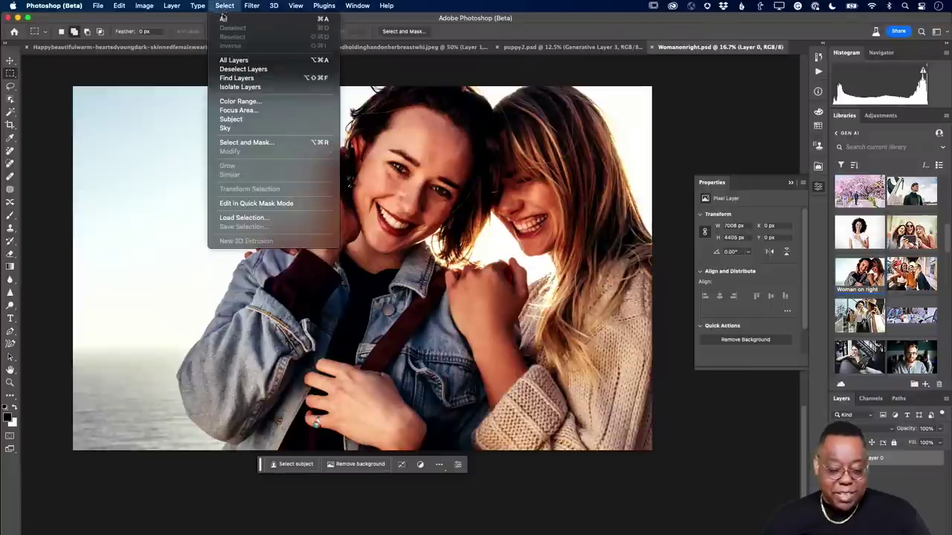
click(246, 217)
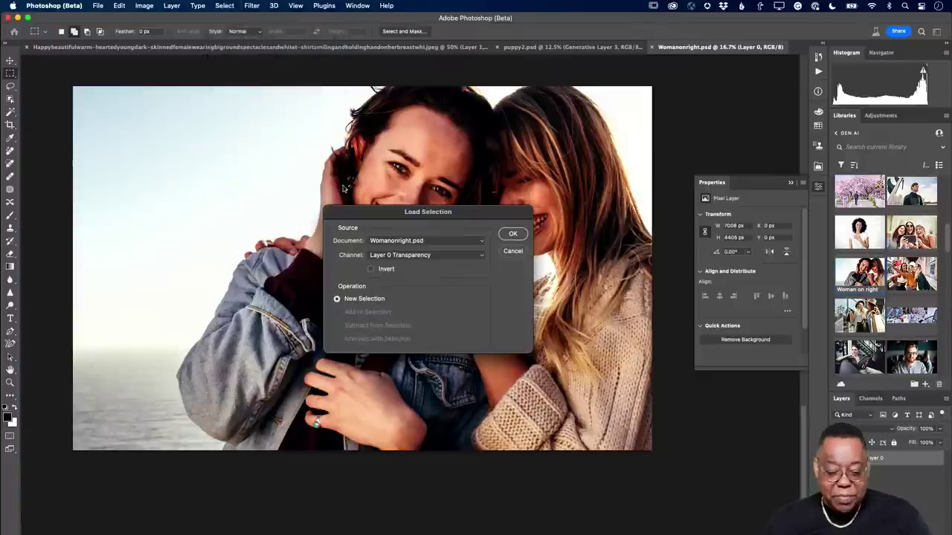
click(411, 256)
click(411, 272)
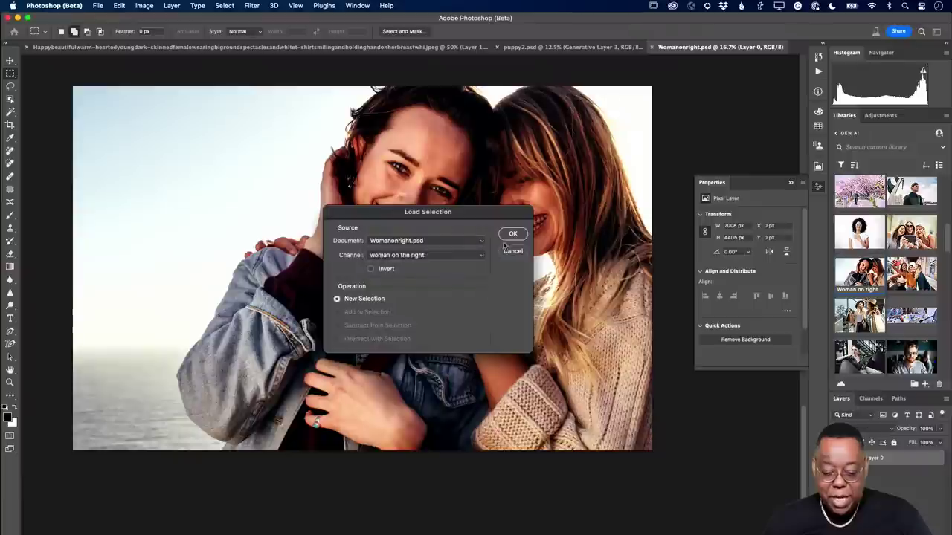
click(510, 235)
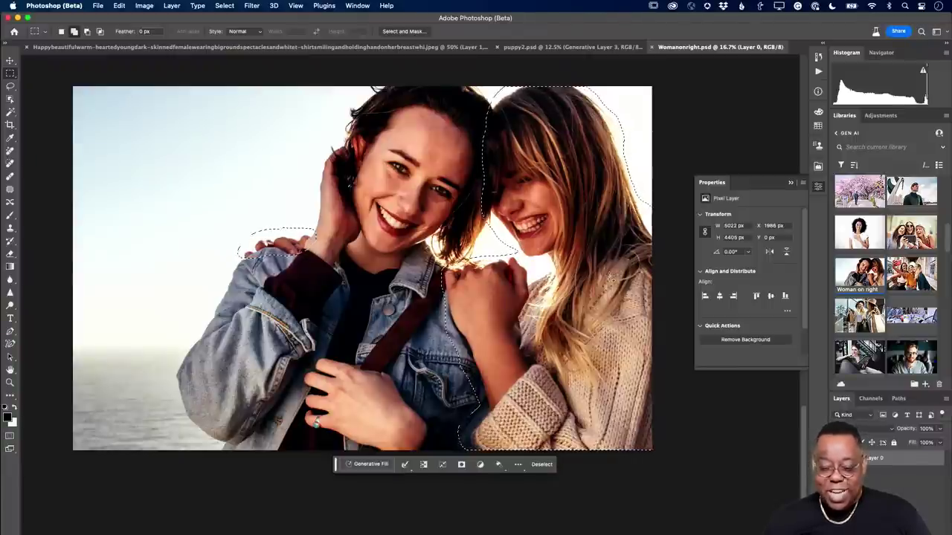
Remove the selected woman using Generative Fill with an empty prompt, compare the variations and choose the third
scroll(609, 275, right, 2)
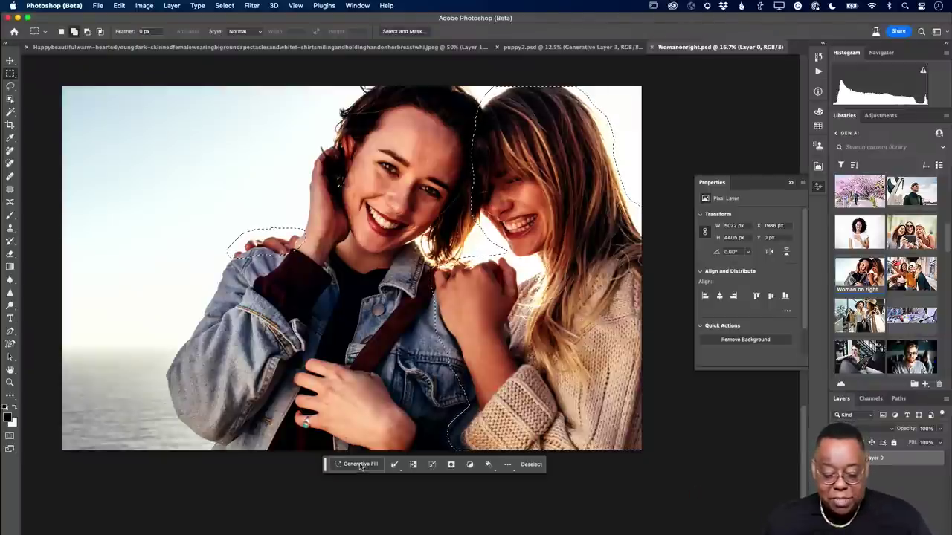
click(362, 464)
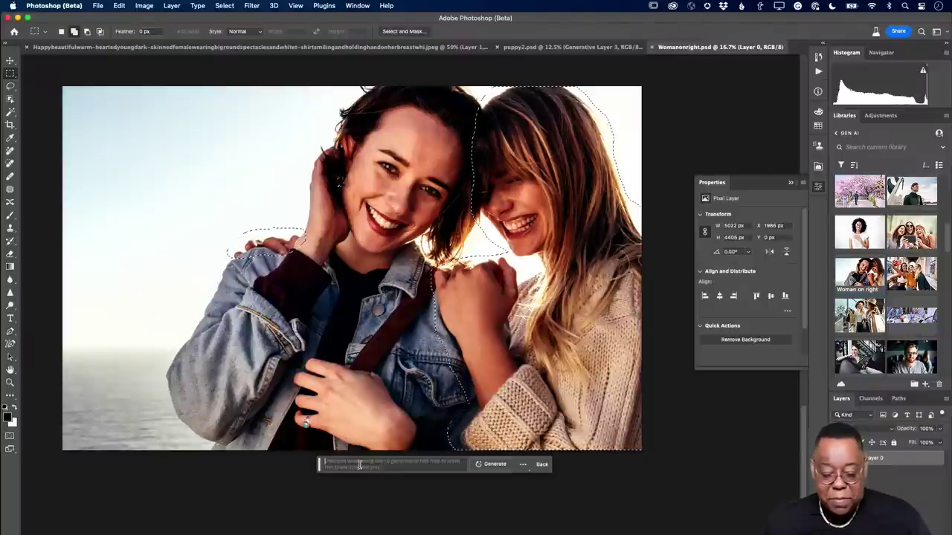
click(500, 469)
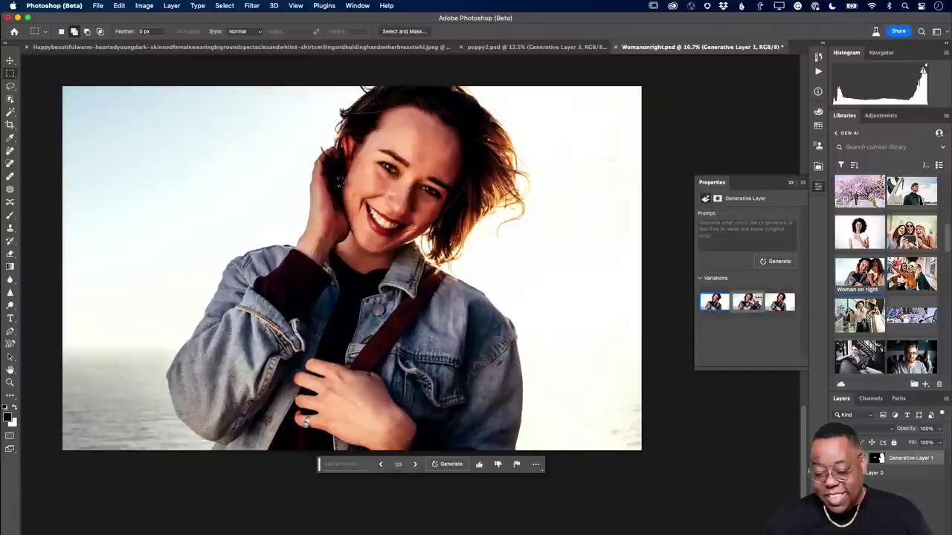
click(750, 303)
click(779, 302)
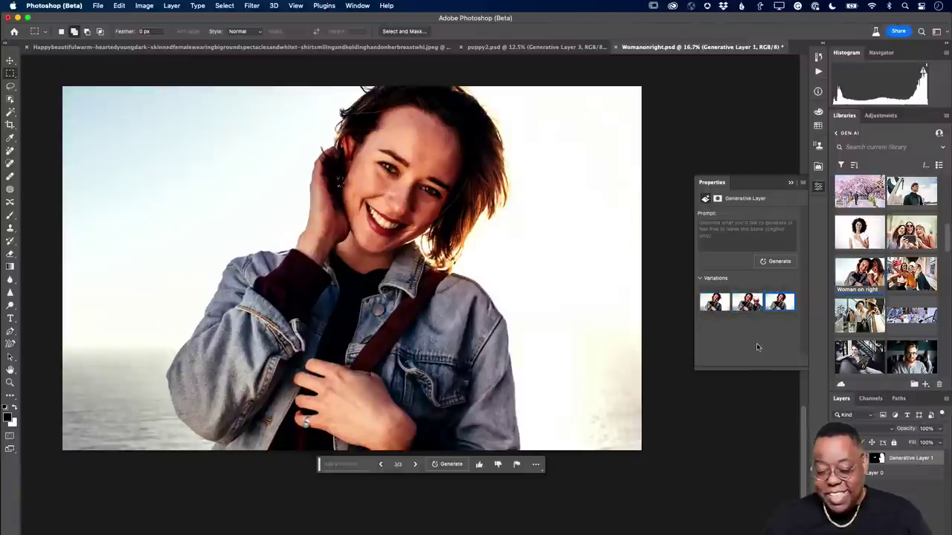
click(749, 305)
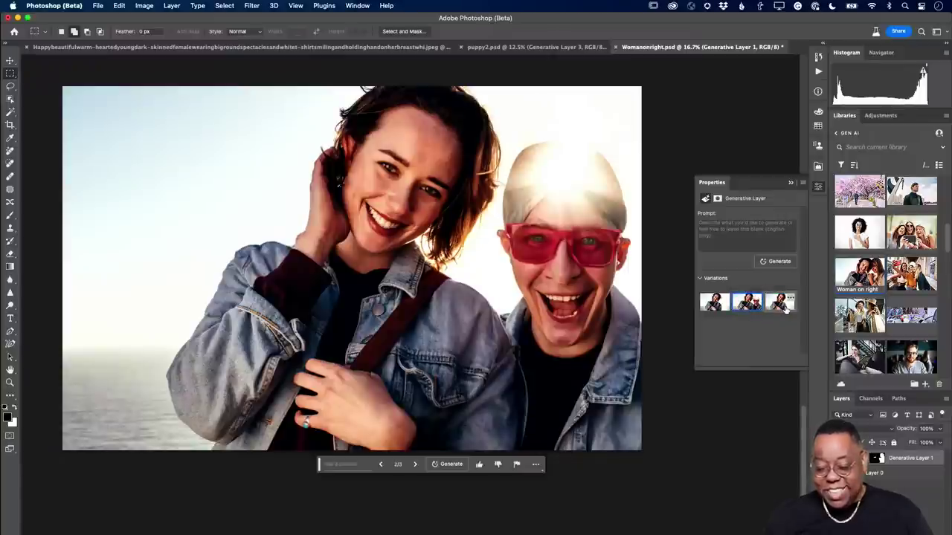
click(783, 307)
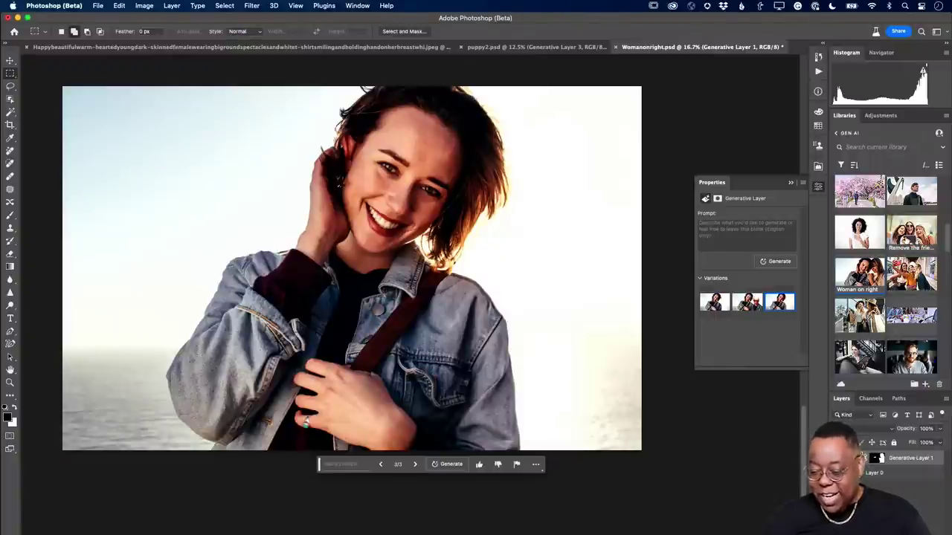
Open the image of three women taking a selfie, twofriendsoutside.psd, from the Remove group of the GEN AI library
double_click(912, 272)
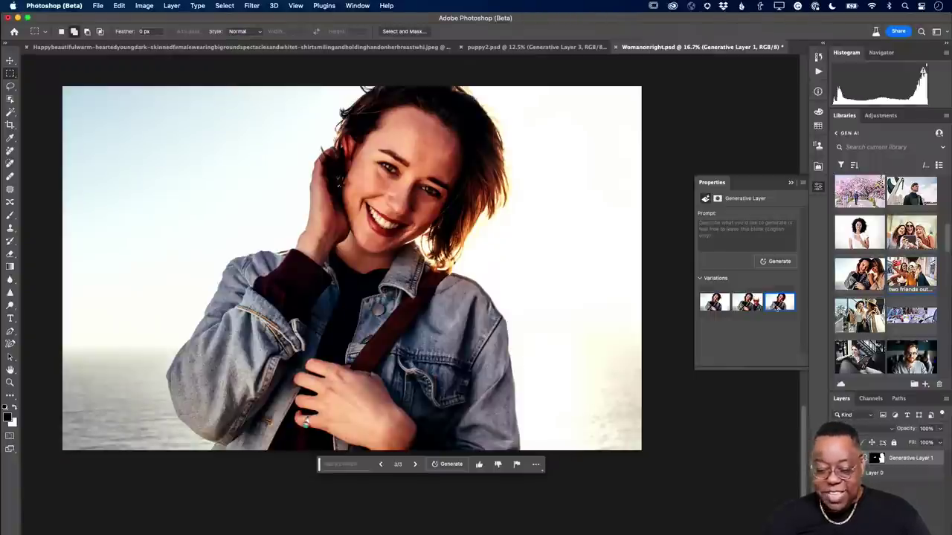
scroll(497, 376, down, 5)
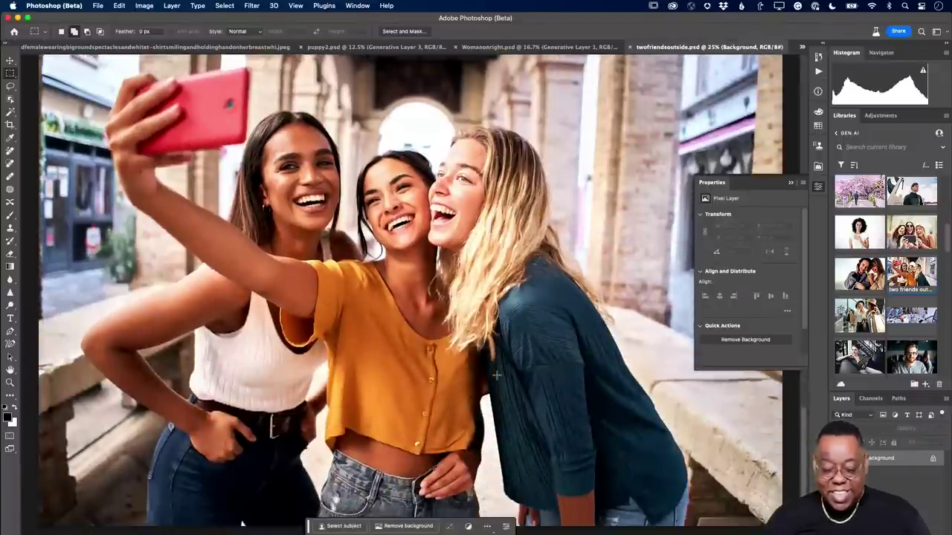
scroll(496, 376, down, 1)
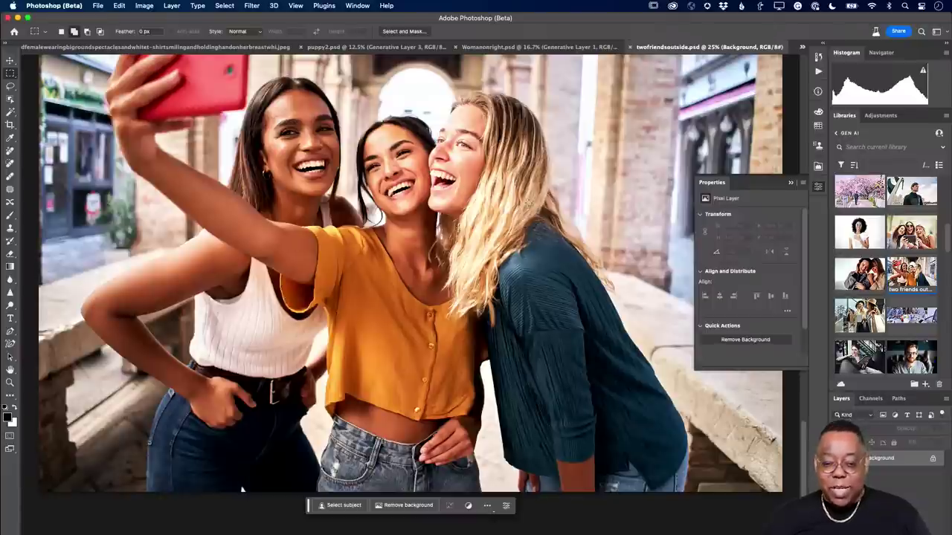
Load the saved selection "two women on the sides" as a new selection in twofriendsoutside.psd
click(223, 7)
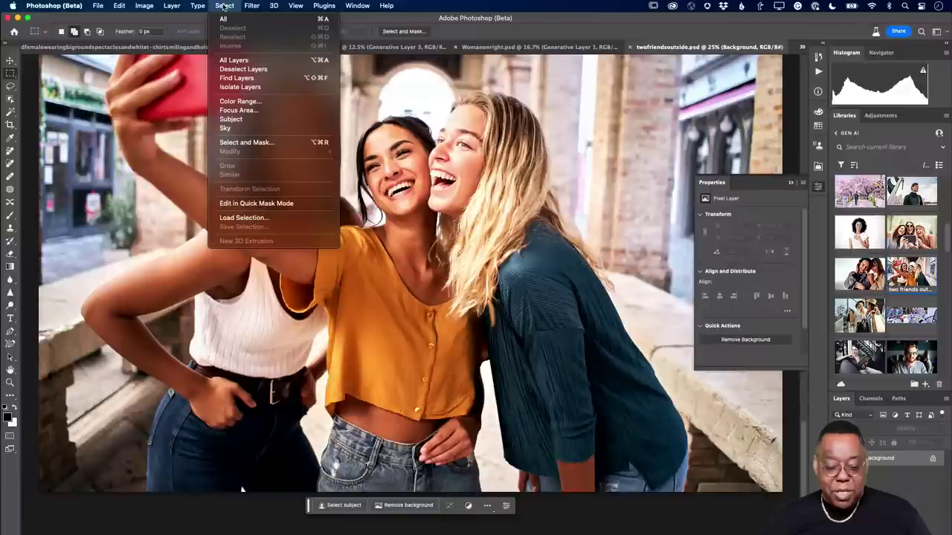
click(250, 218)
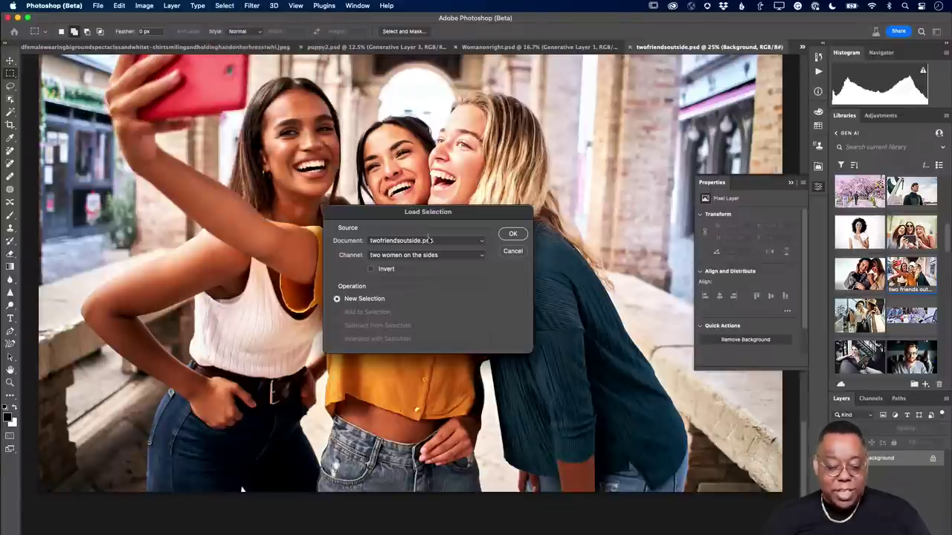
click(512, 233)
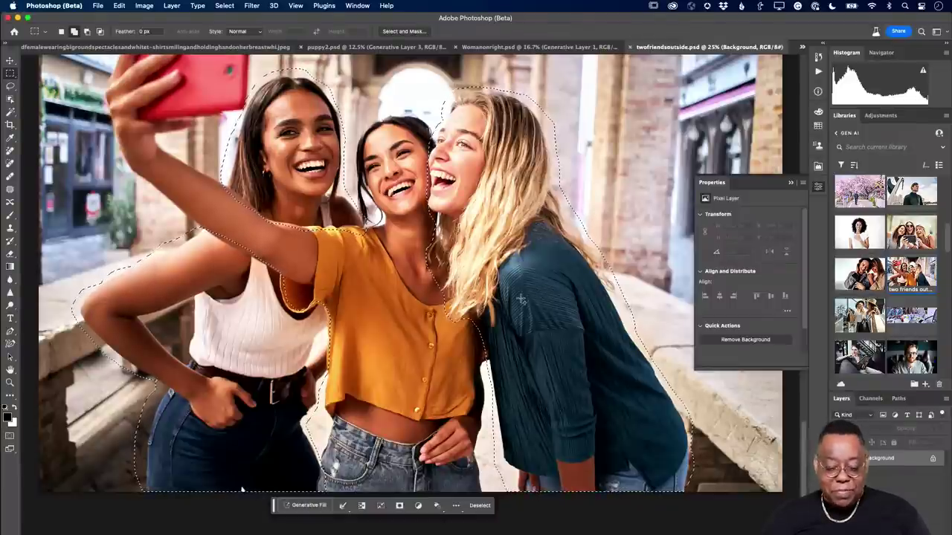
Remove the two selected women using Generative Fill with an empty prompt, compare the variations and choose the second
click(309, 510)
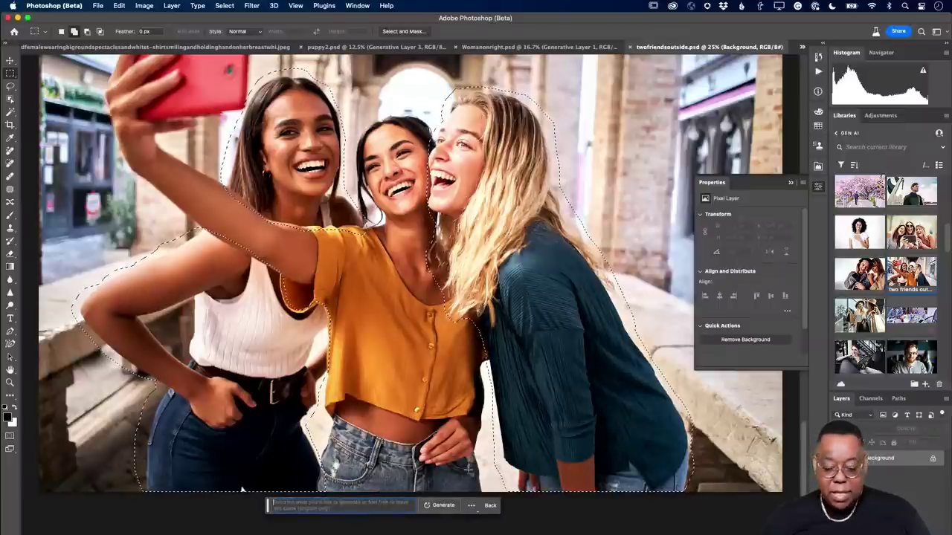
click(439, 505)
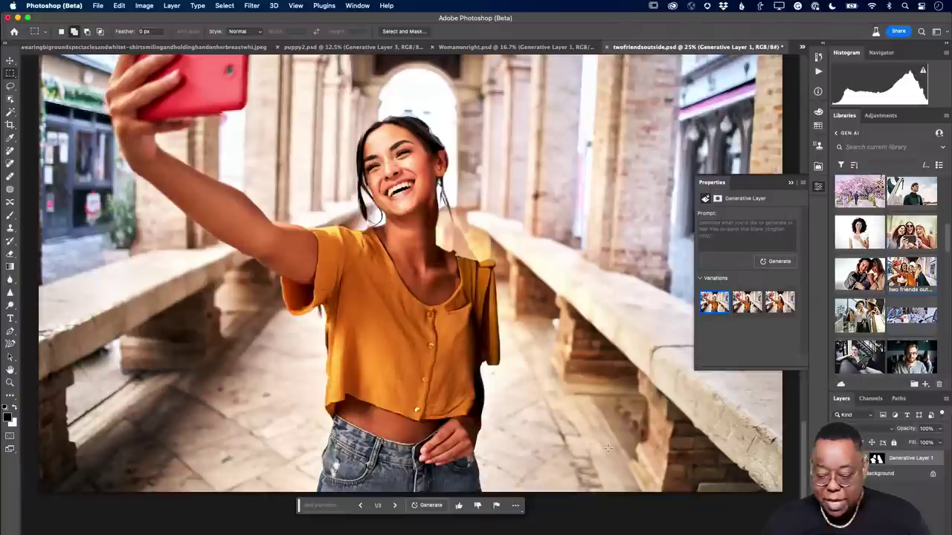
click(743, 305)
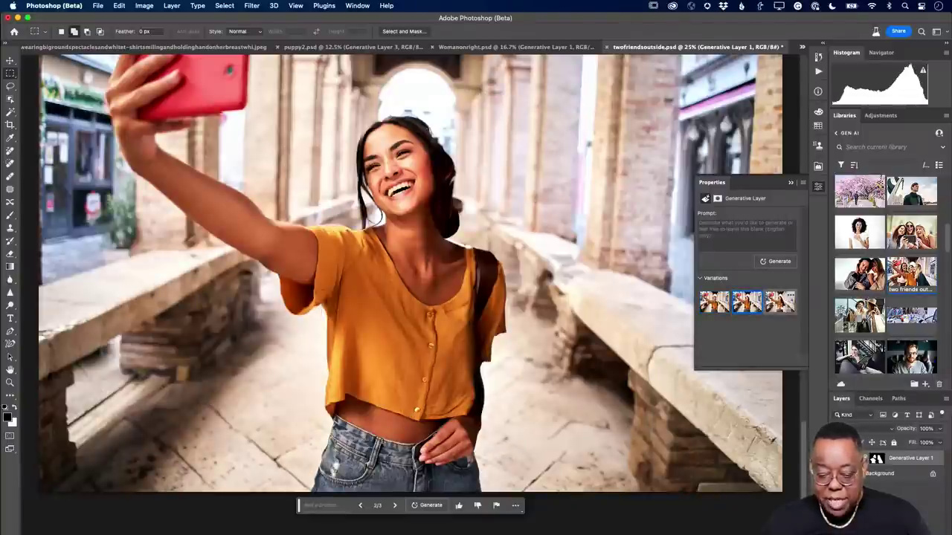
click(780, 302)
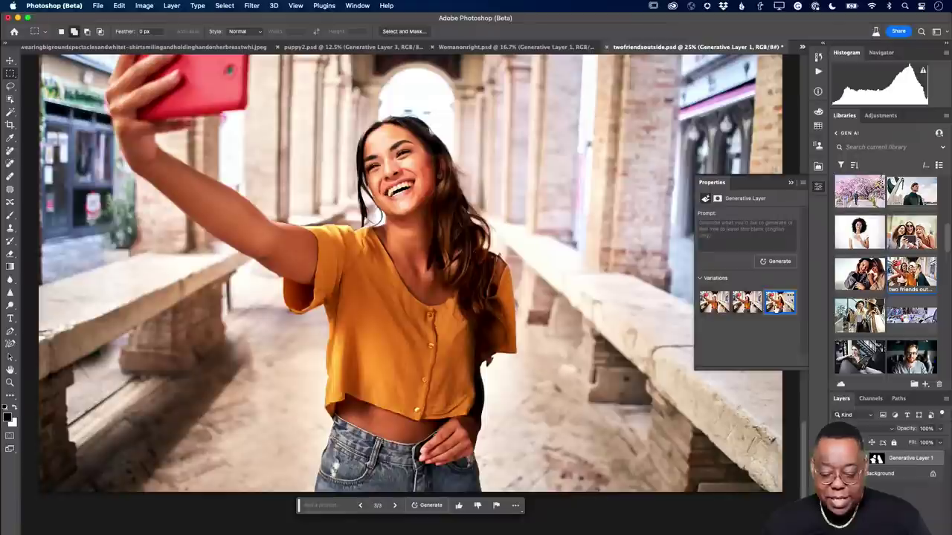
click(748, 302)
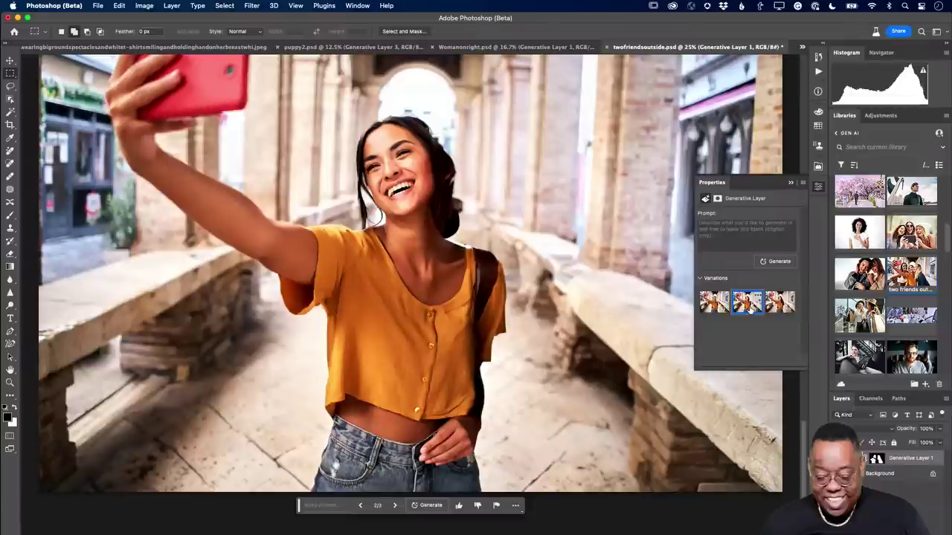
click(713, 301)
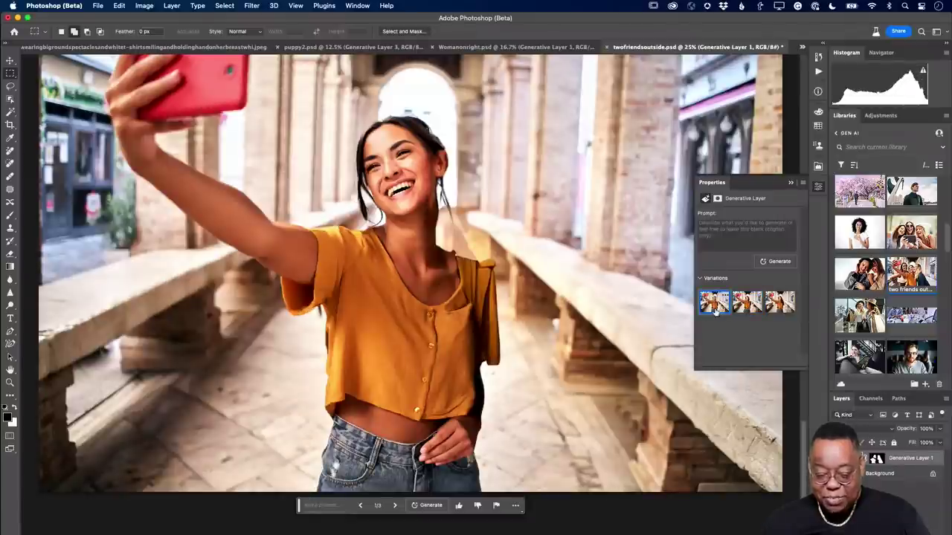
click(738, 310)
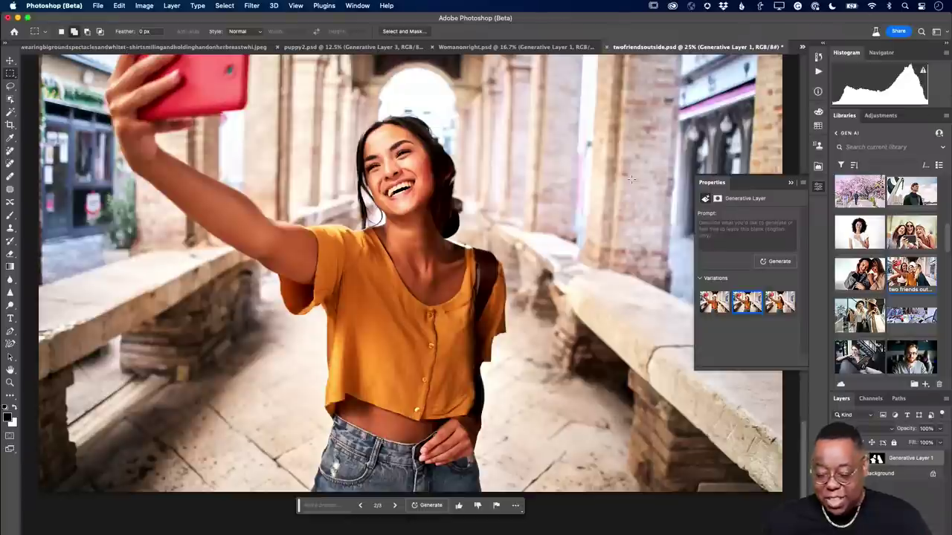
Compare twofriendsoutside.psd before and after the removal of the two women on the sides
click(242, 489)
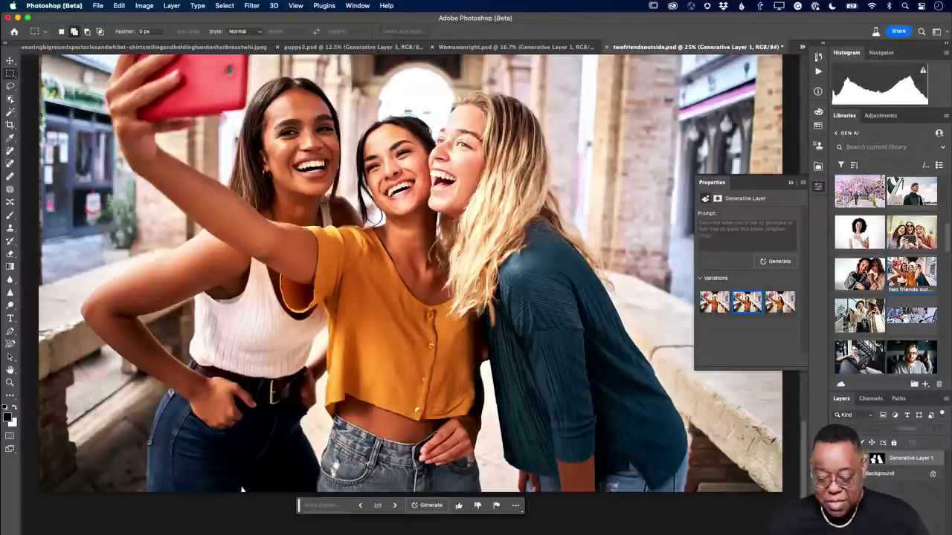
key(ctrl+z)
key(ctrl+shift+z)
key(ctrl+z)
key(ctrl+shift+z)
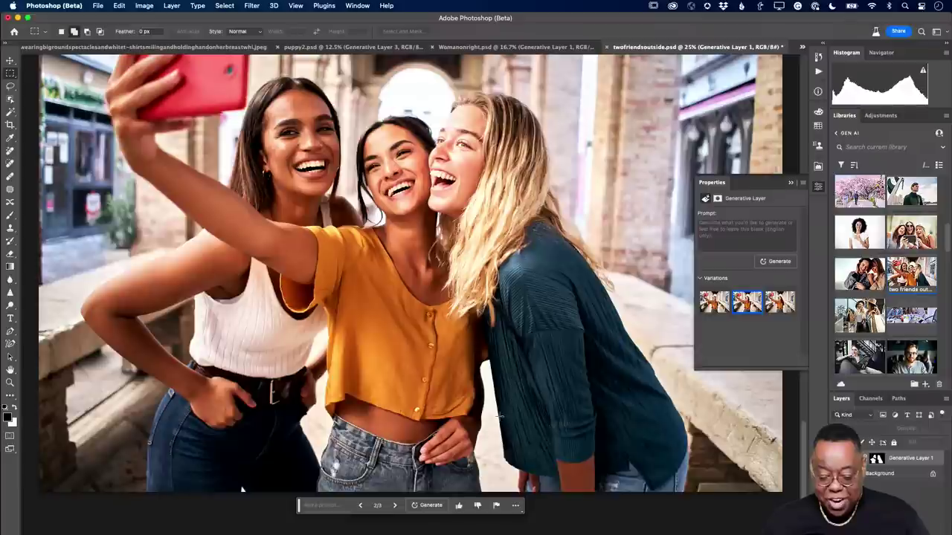
key(ctrl+z)
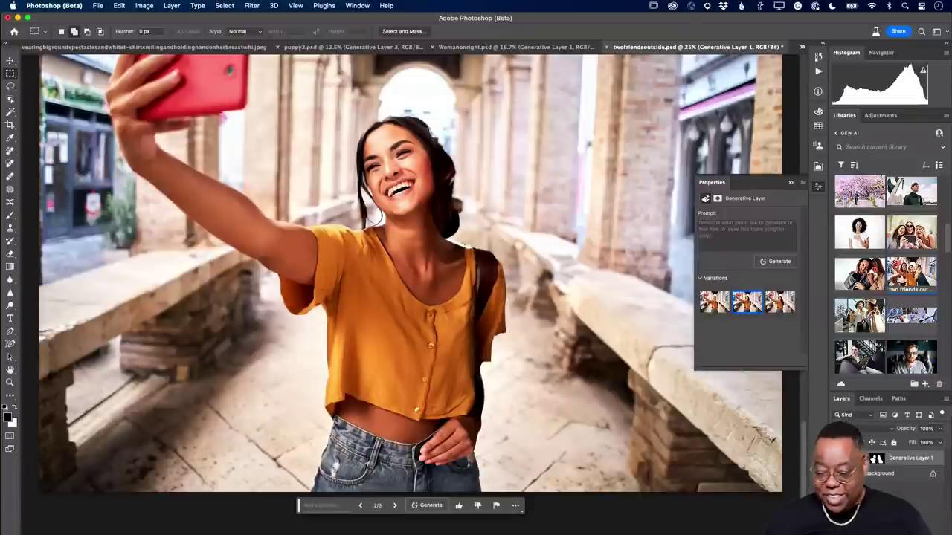
Open the "extend shoulder" portrait from the Expand group of the GEN AI library and fit the whole image in view
scroll(880, 364, down, 10)
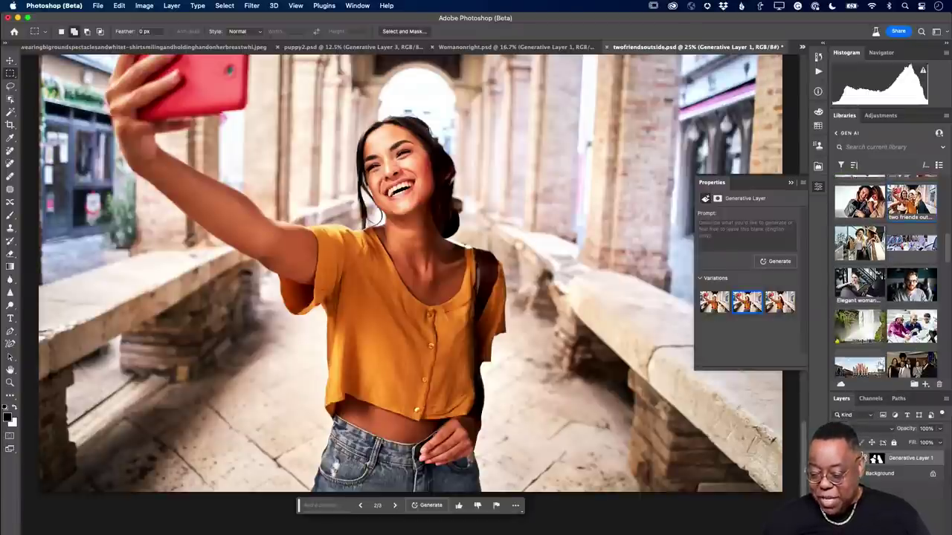
scroll(879, 364, down, 8)
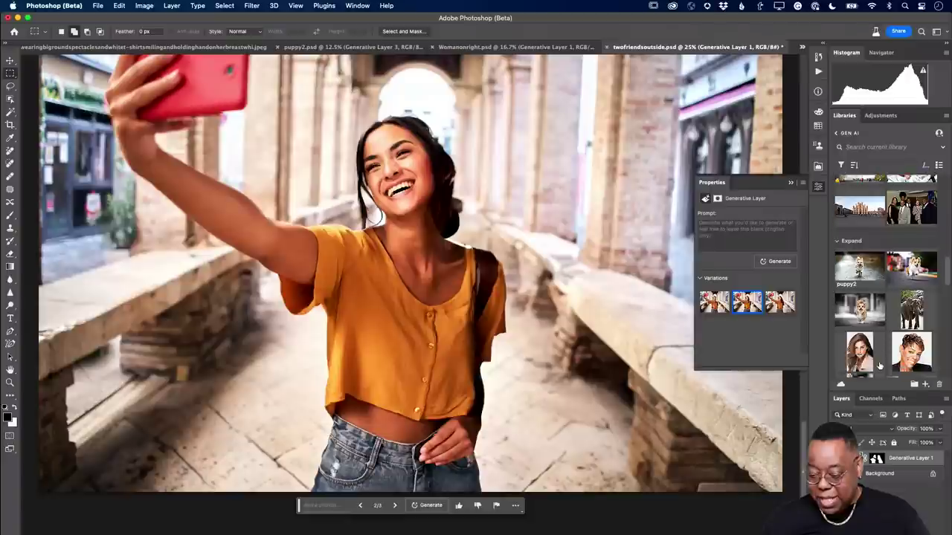
scroll(879, 365, down, 3)
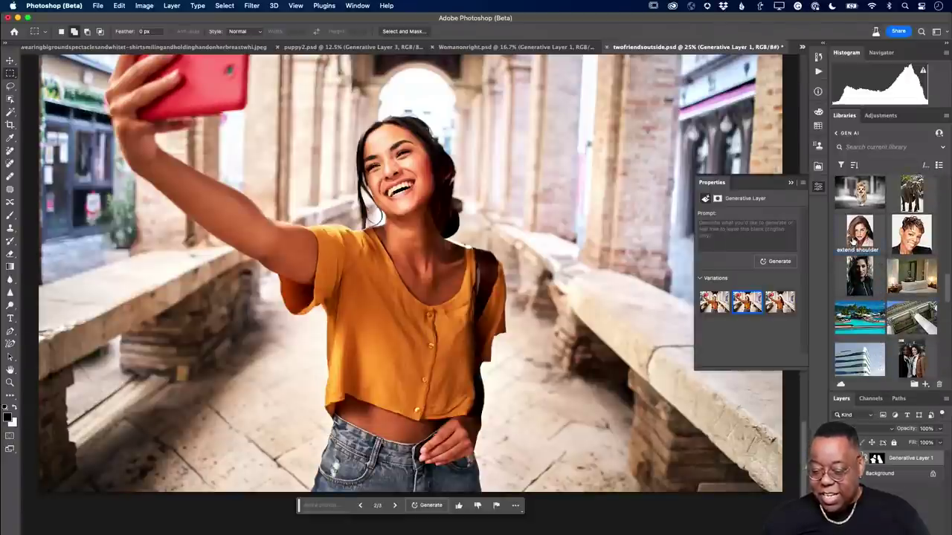
double_click(853, 240)
scroll(548, 372, down, 5)
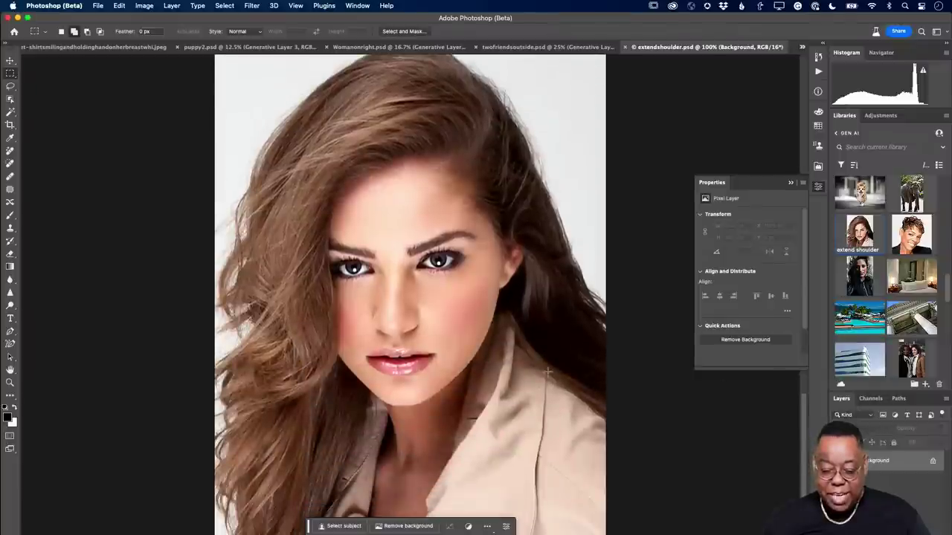
scroll(548, 371, down, 2)
key(super+minus)
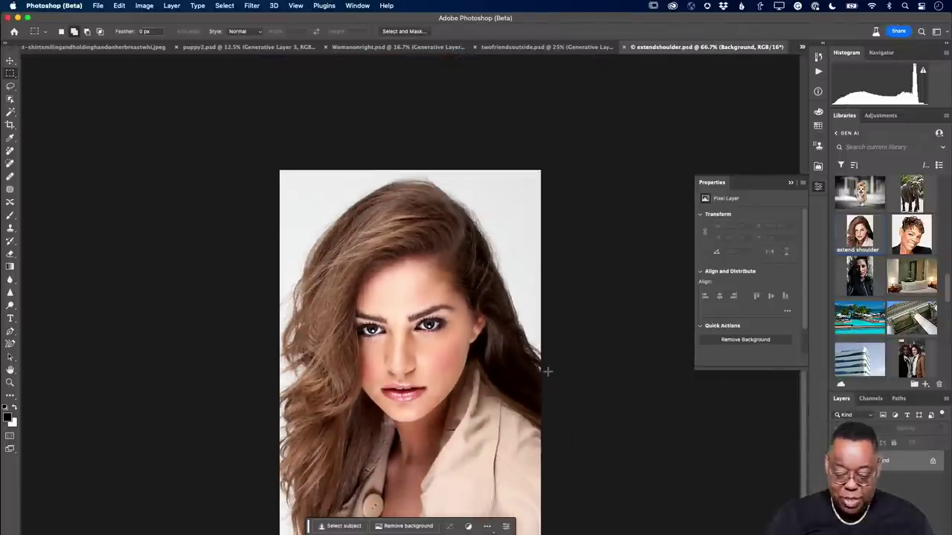
scroll(548, 371, down, 3)
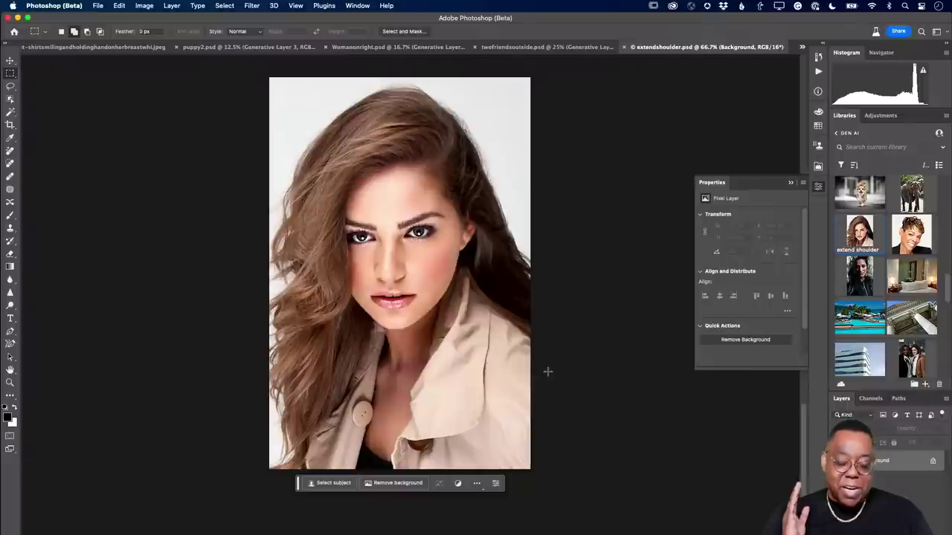
Widen the canvas of extendshoulder.psd on both sides with the Crop tool, leaving more white space left of the woman
key(c)
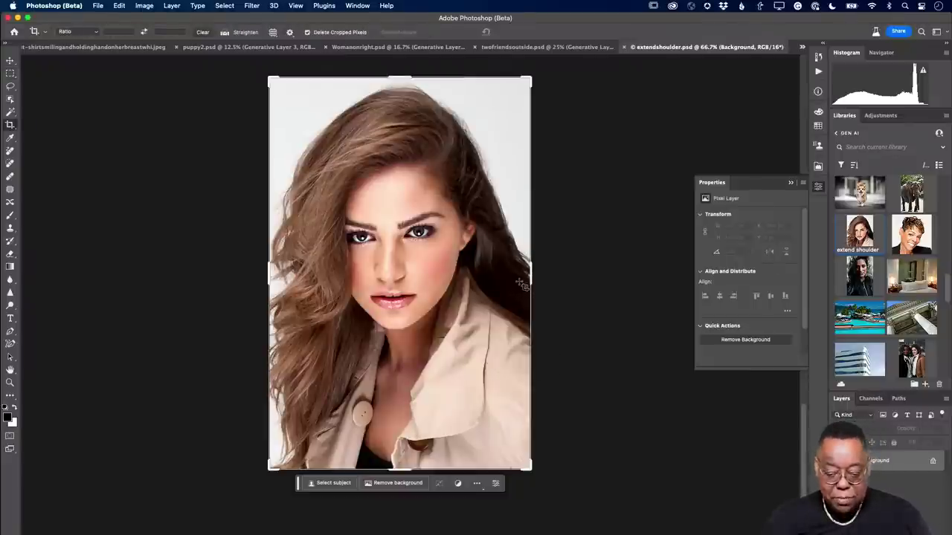
drag(534, 285, 610, 284)
drag(510, 307, 548, 307)
key(Return)
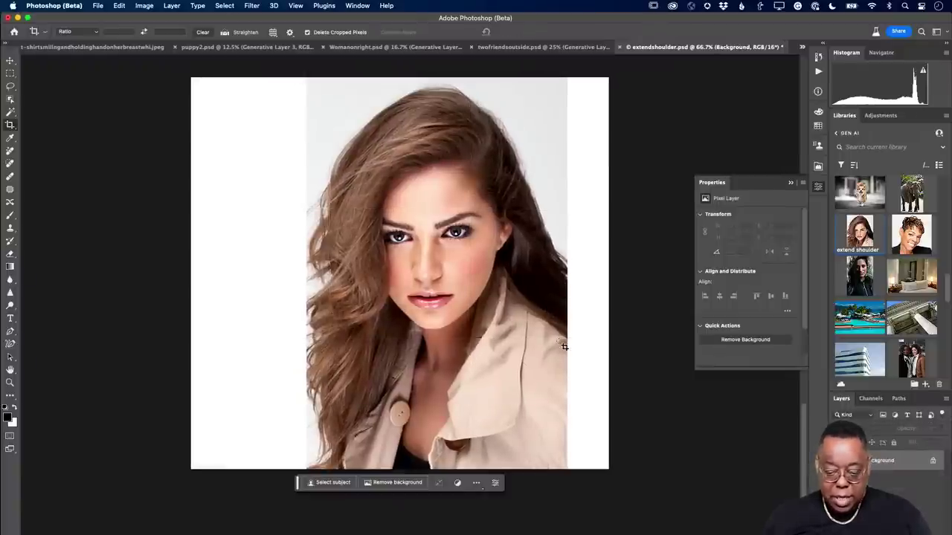
Select the white strips on both sides of the portrait with rectangular marquees that slightly overlap the photo
key(m)
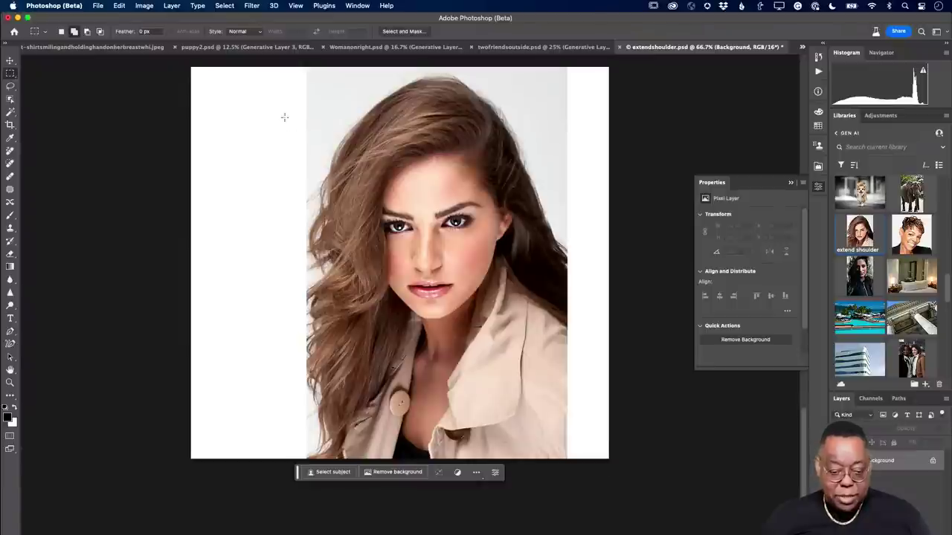
scroll(226, 82, up, 3)
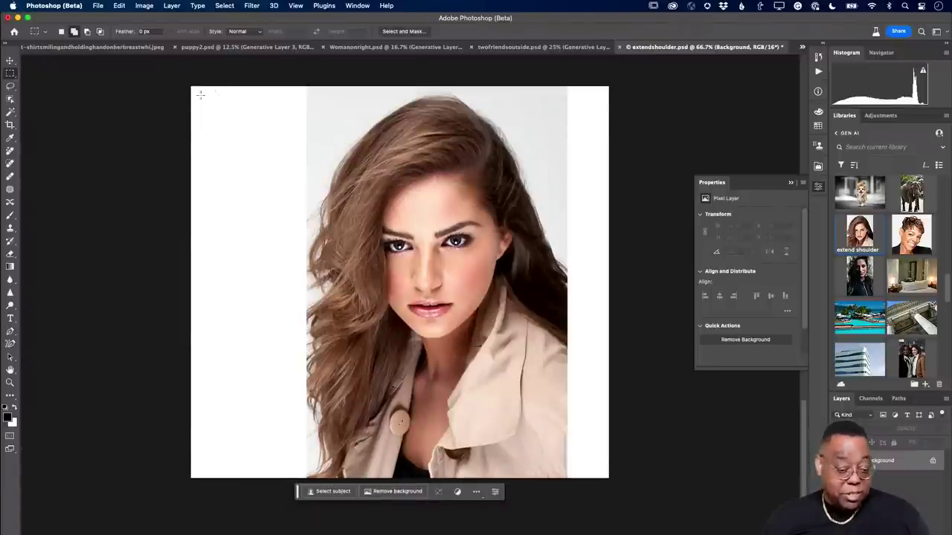
drag(191, 84, 309, 529)
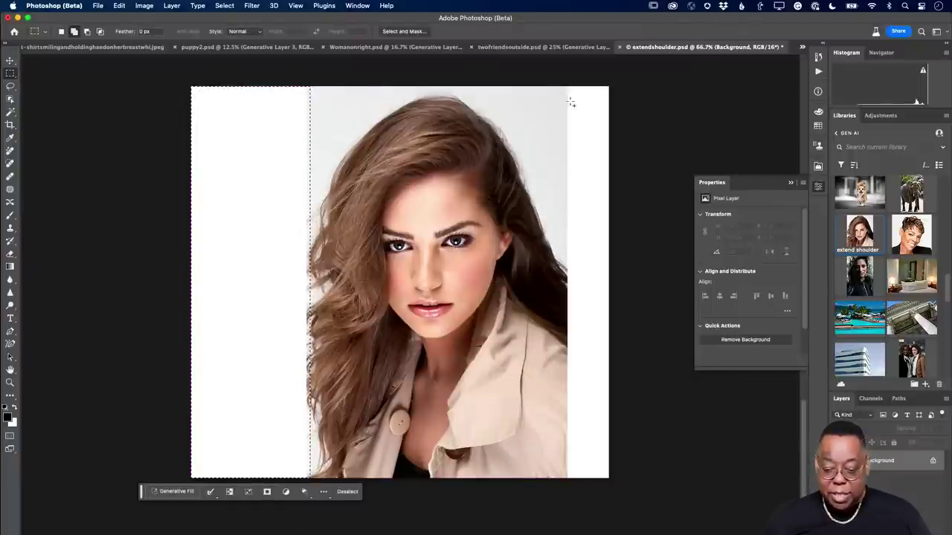
drag(564, 82, 647, 478)
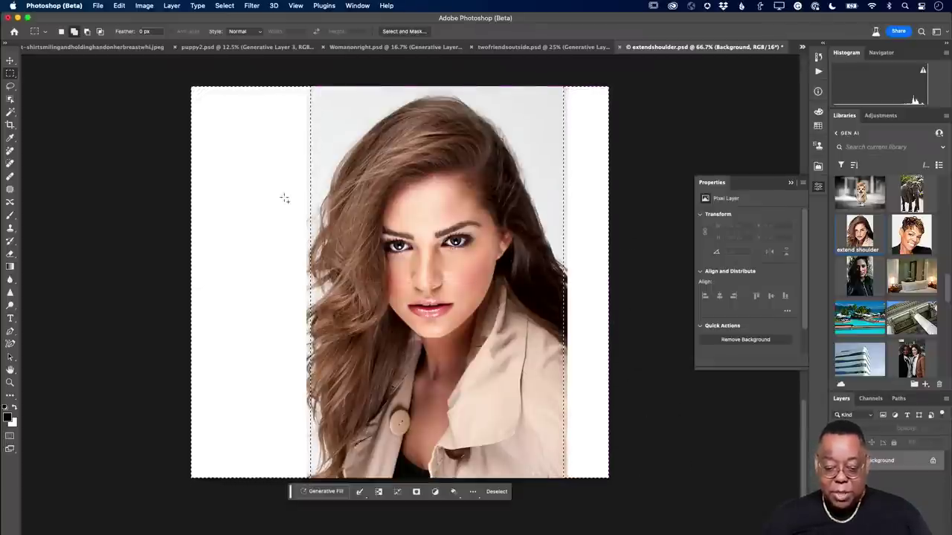
Fill the two selected strips using Generative Fill with an empty prompt, compare the variations and choose the second
click(325, 492)
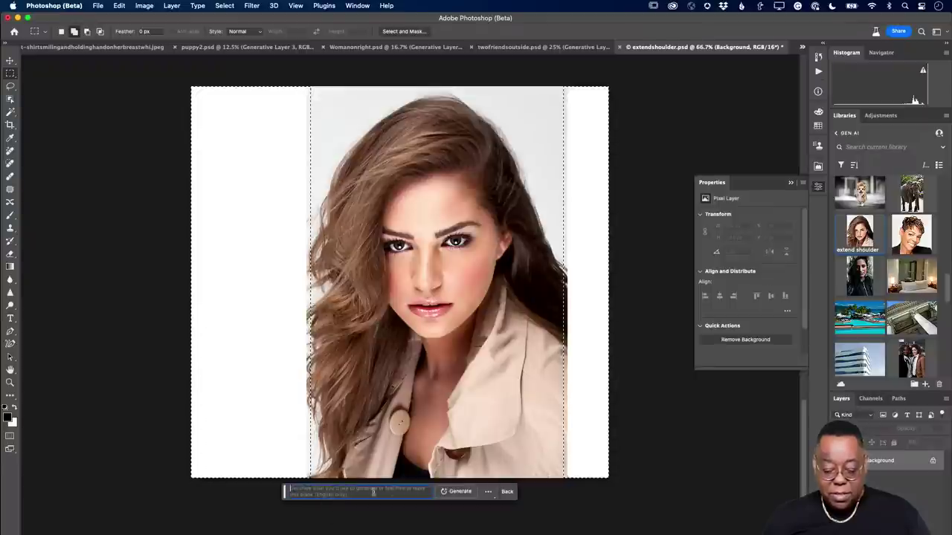
click(455, 492)
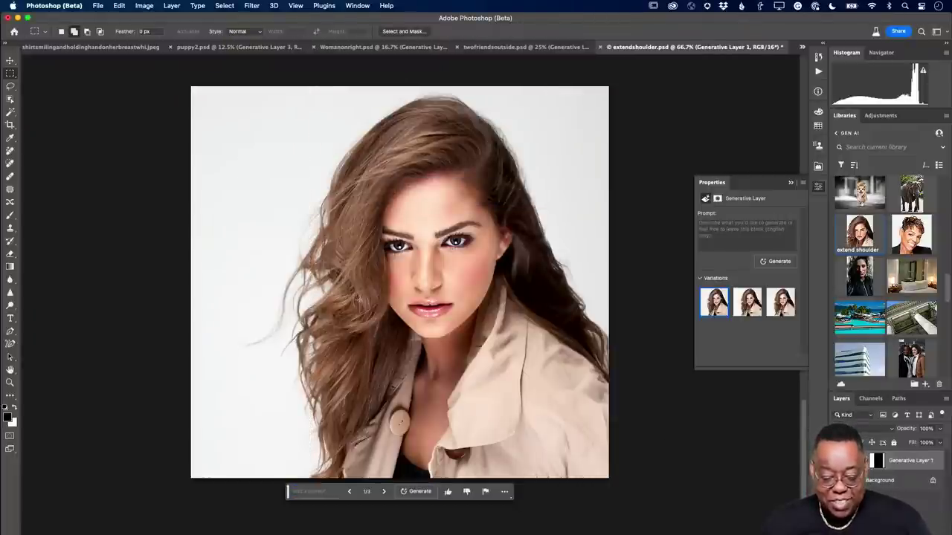
click(748, 303)
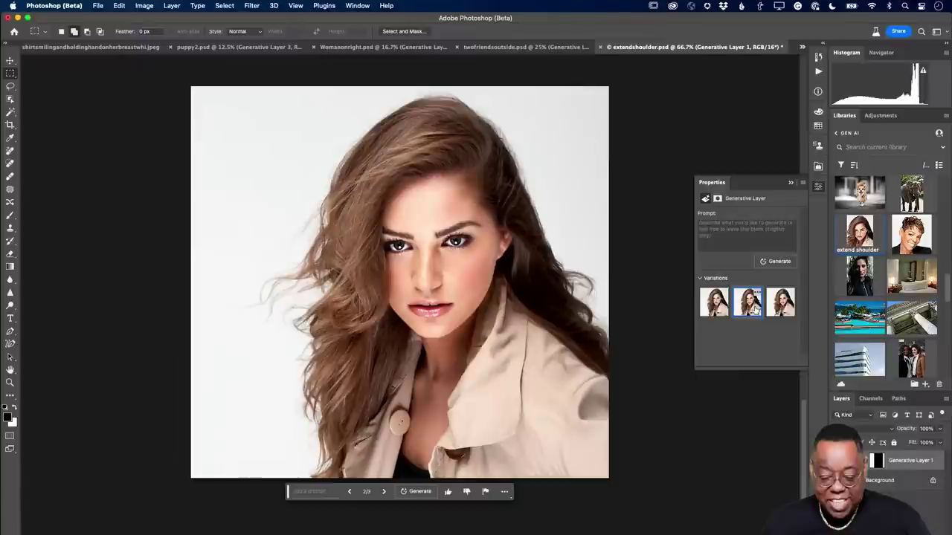
click(782, 309)
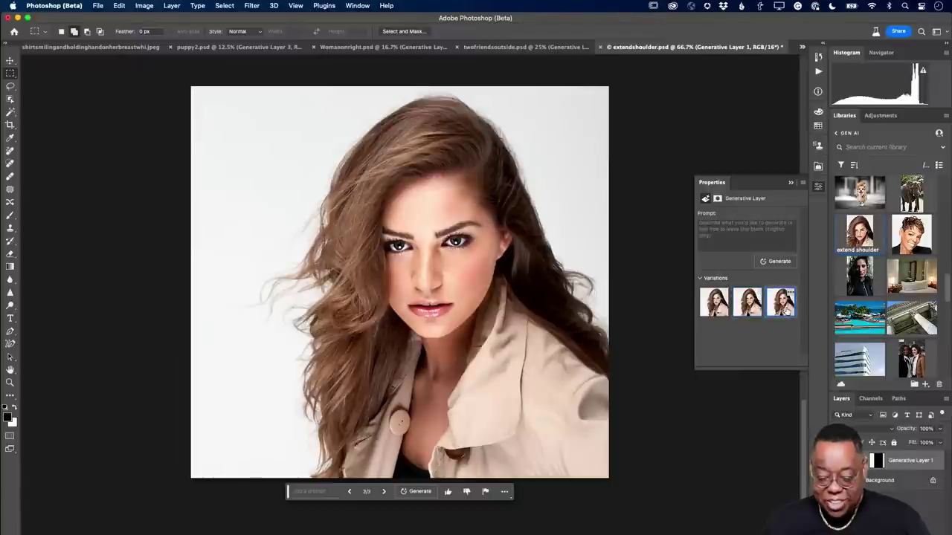
click(755, 311)
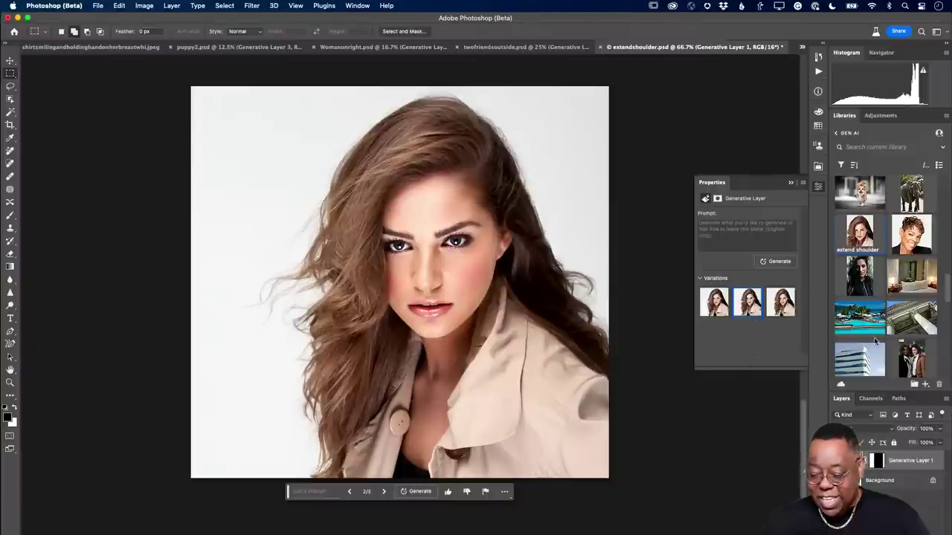
Open the Bridge image from the Expand group of the GEN AI library with free space around it in view
scroll(876, 345, down, 4)
scroll(875, 346, down, 1)
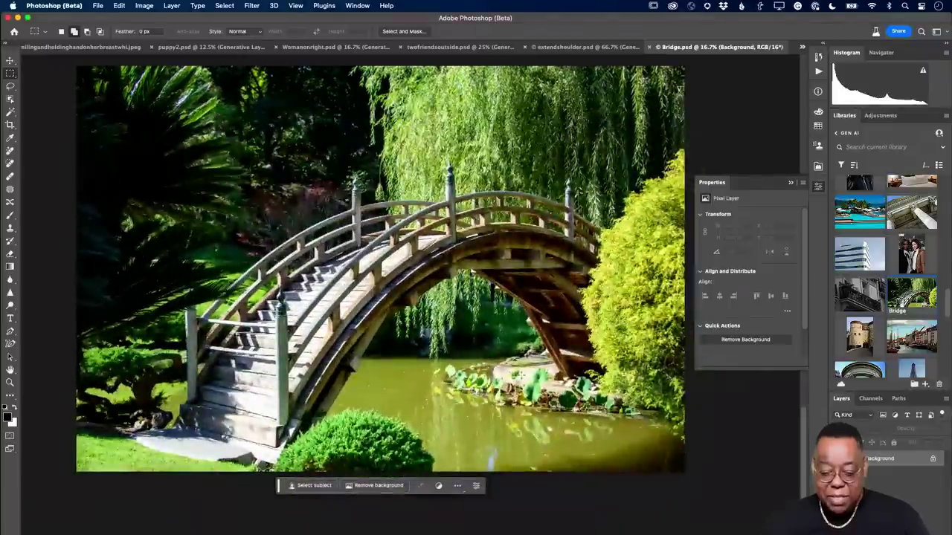
key(super+minus)
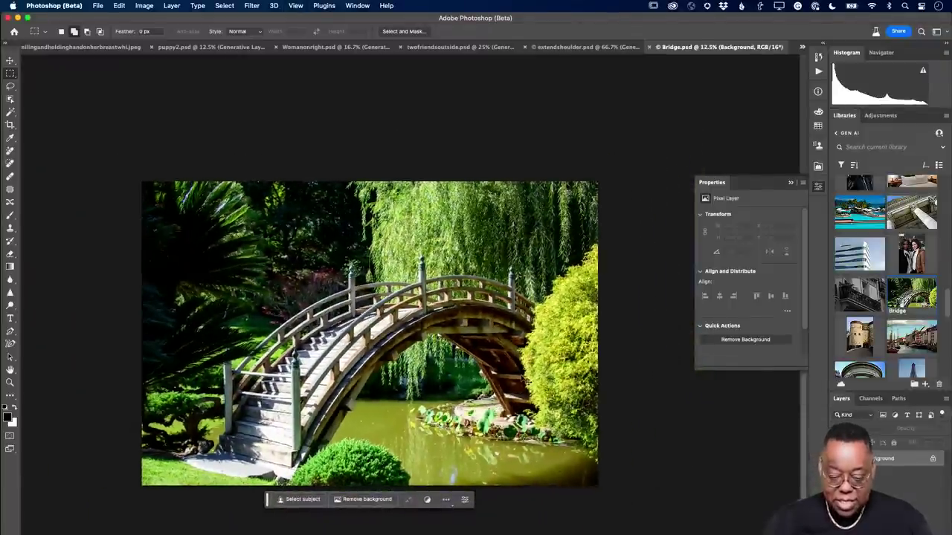
scroll(450, 417, down, 3)
scroll(449, 417, right, 3)
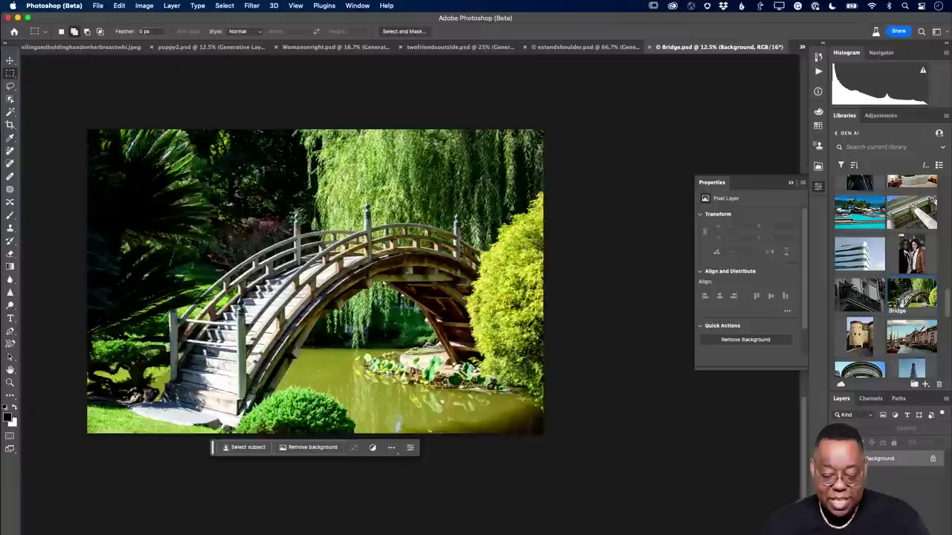
scroll(305, 282, right, 2)
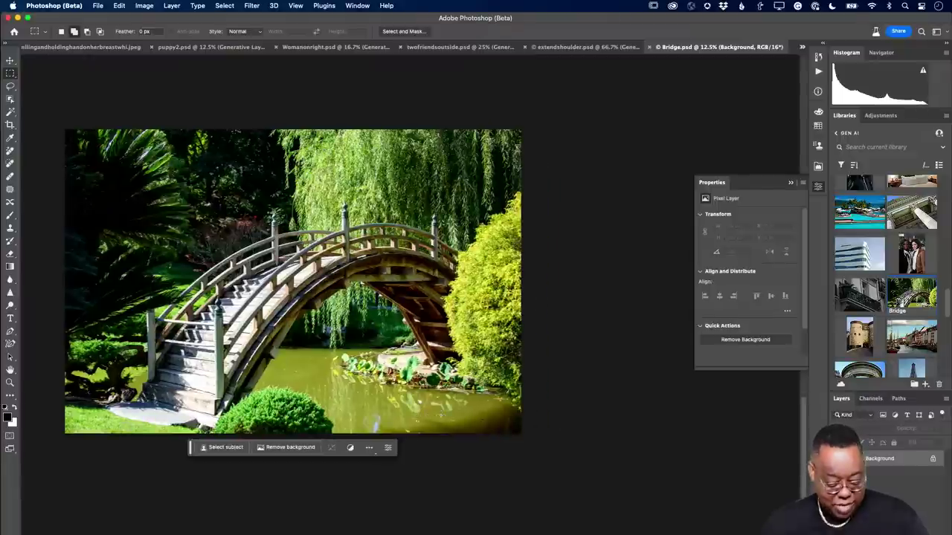
Extend the canvas of Bridge.psd to the right and upward with the Crop tool
key(c)
drag(521, 288, 562, 304)
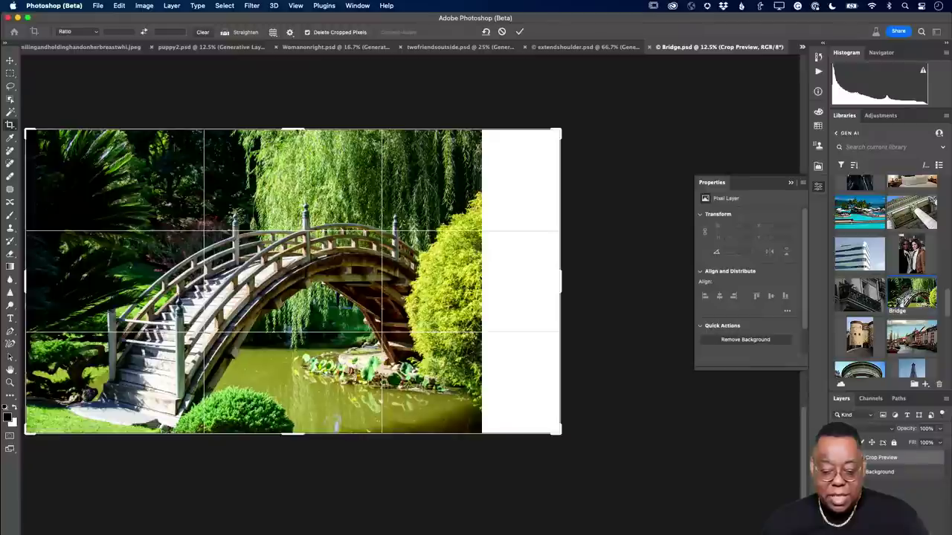
drag(293, 130, 290, 83)
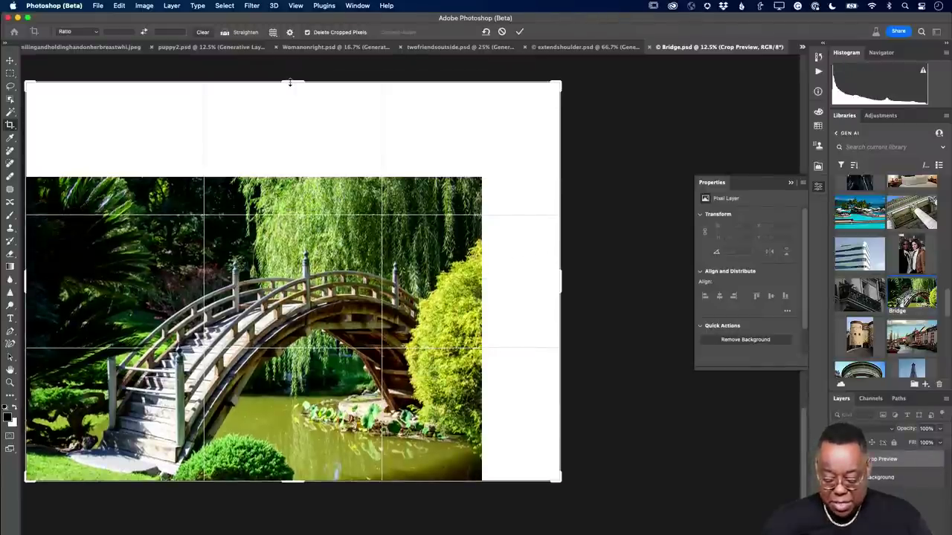
key(Return)
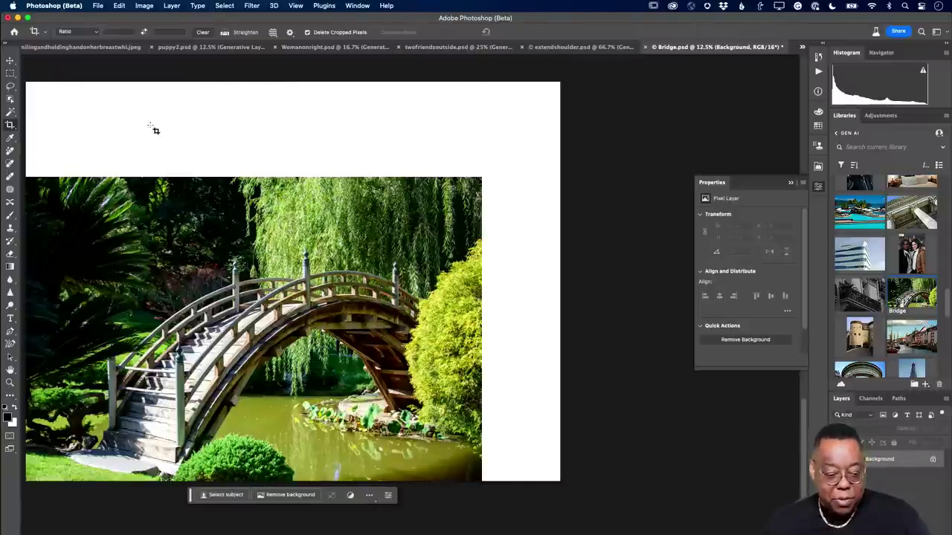
Select the blank white canvas area around the bridge photo with the Magic Wand and expand the selection by 20 pixels
click(12, 112)
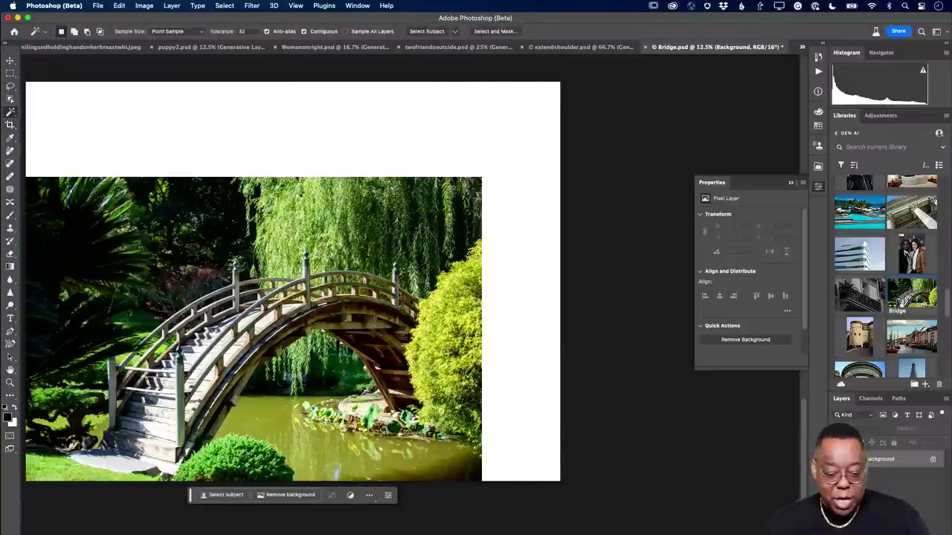
click(163, 118)
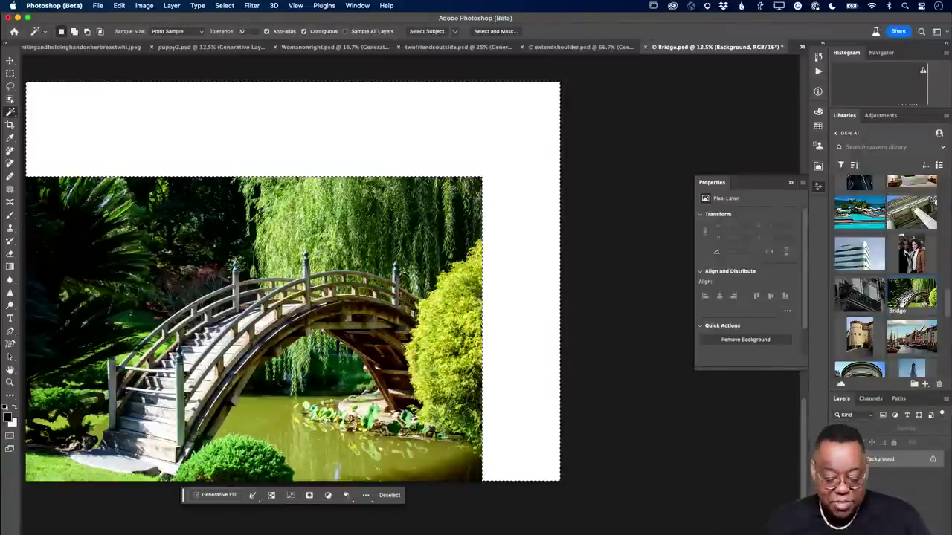
click(252, 495)
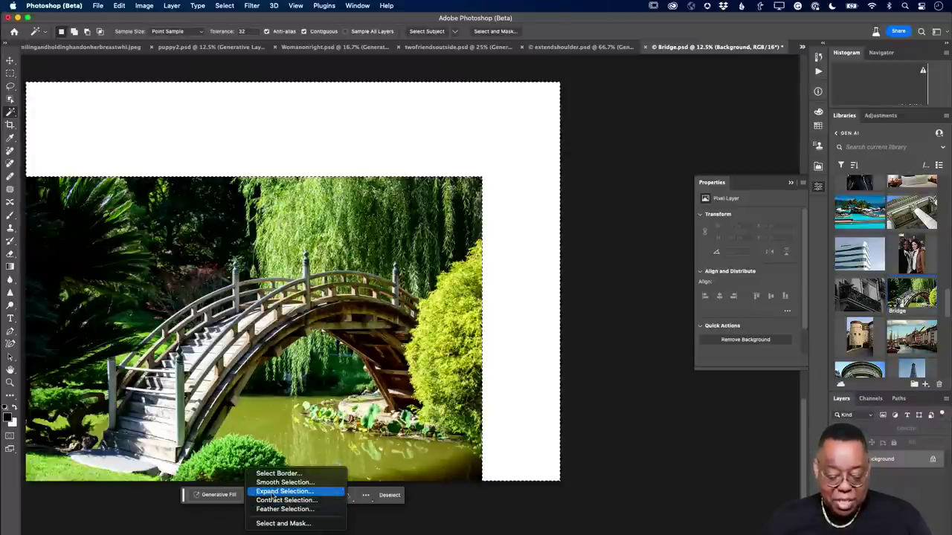
click(274, 492)
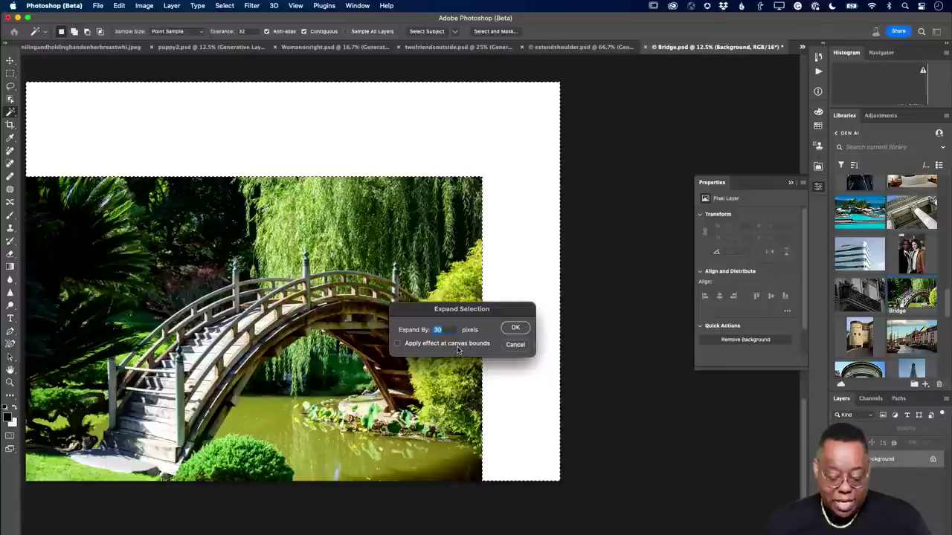
text(20)
key(Return)
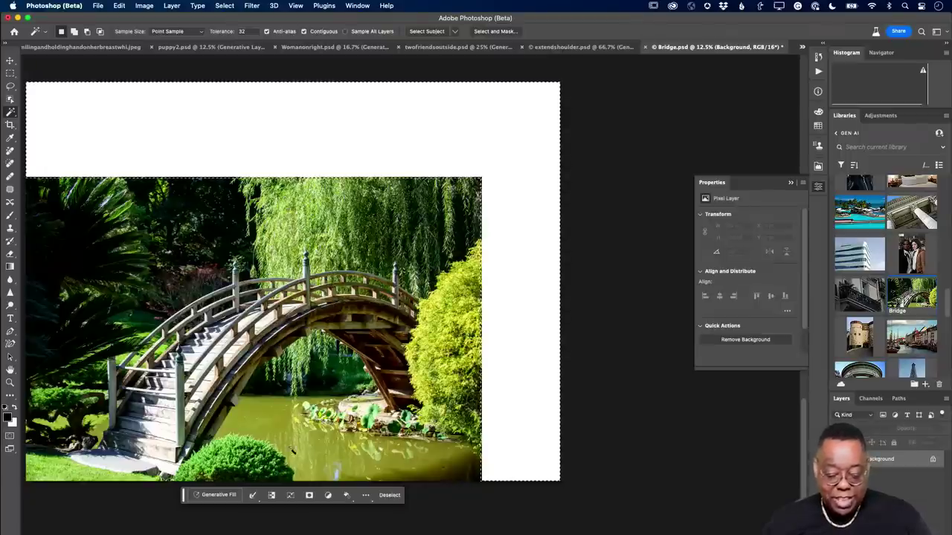
drag(182, 501, 409, 155)
click(480, 148)
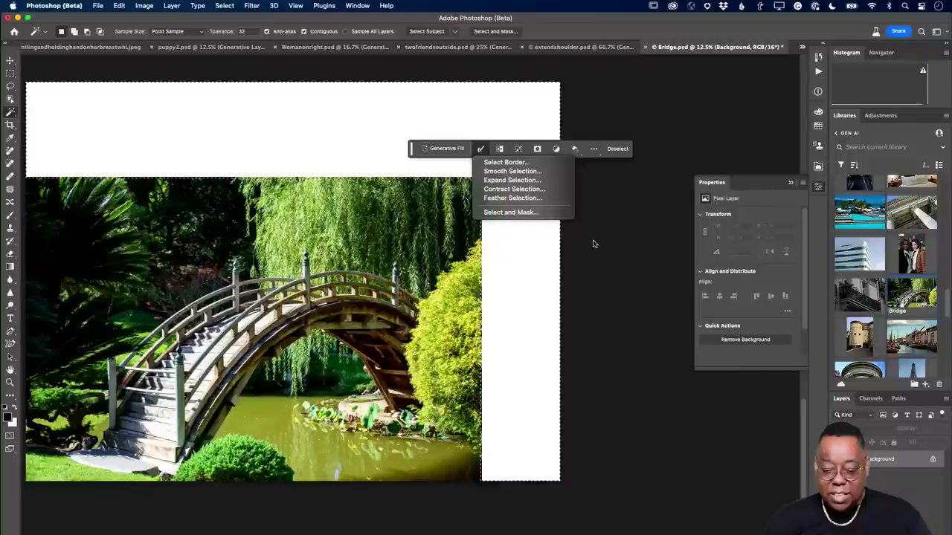
key(Escape)
Fill the expanded selection around the bridge photo using Generative Fill with an empty prompt
click(464, 152)
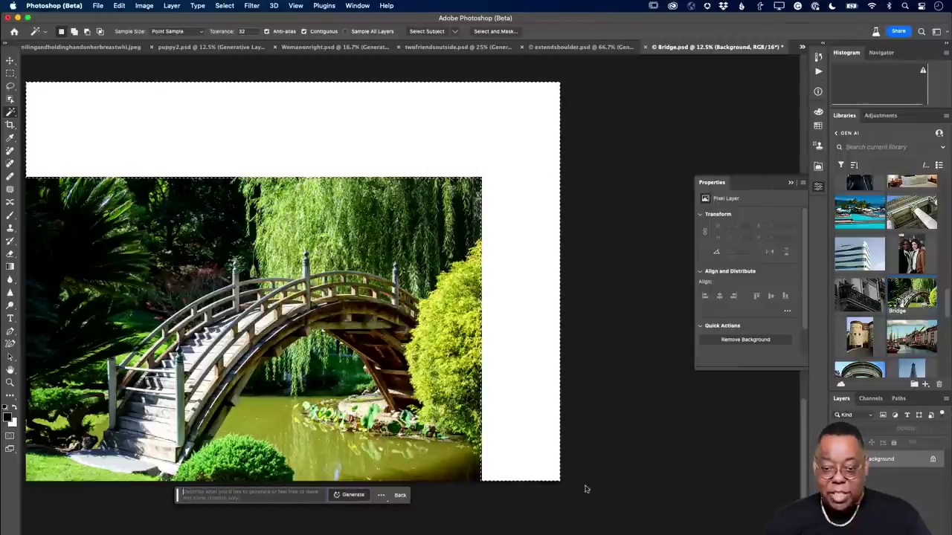
key(Return)
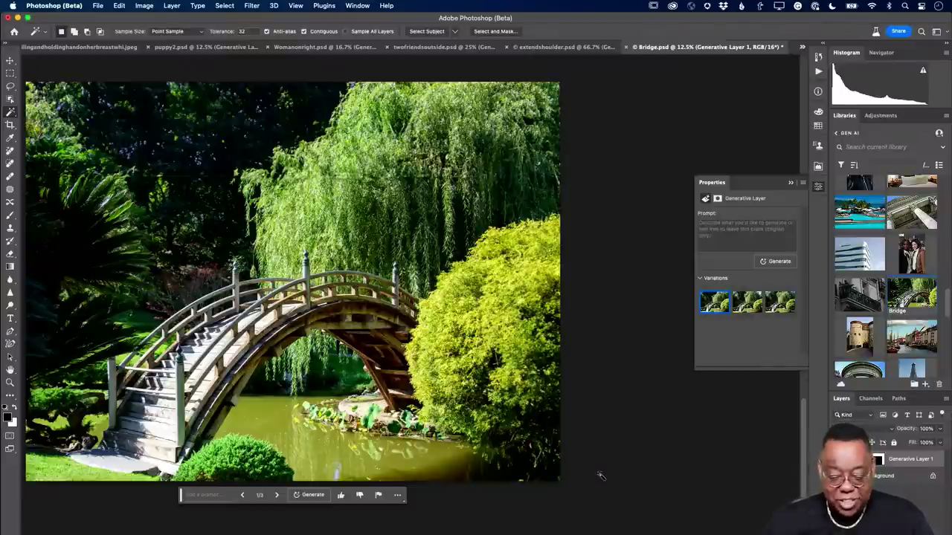
Select the pond water beneath the bridge, including the area along the photo's lower edge, with a freehand Lasso outline
scroll(440, 449, left, 5)
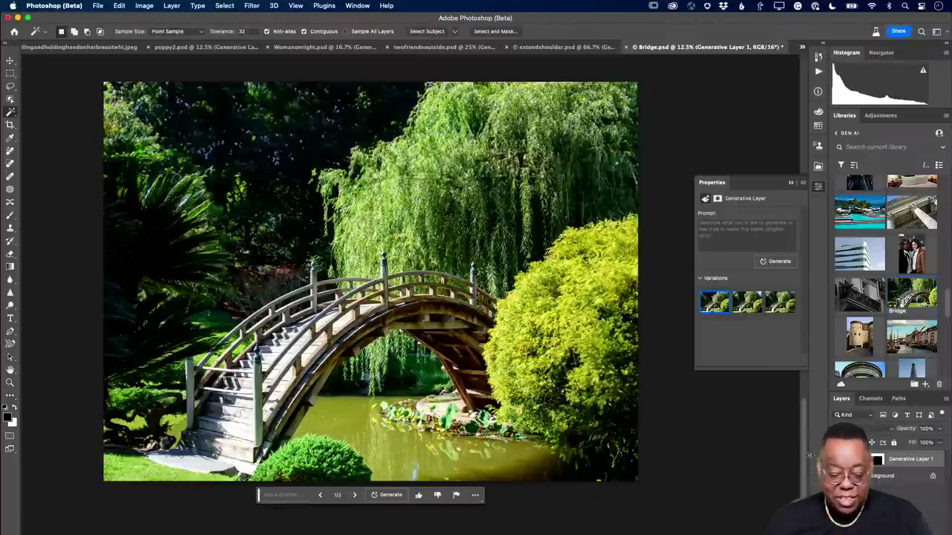
scroll(565, 417, down, 3)
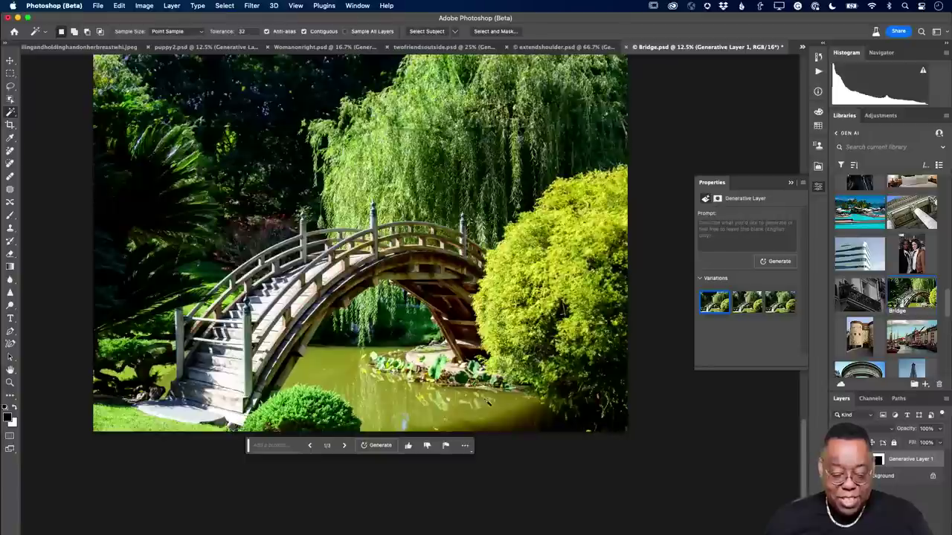
click(12, 88)
mouse_move(404, 343)
mouse_down()
mouse_move(318, 343)
mouse_move(283, 392)
mouse_move(429, 446)
mouse_move(569, 447)
mouse_move(608, 436)
mouse_move(519, 388)
mouse_move(379, 379)
mouse_up()
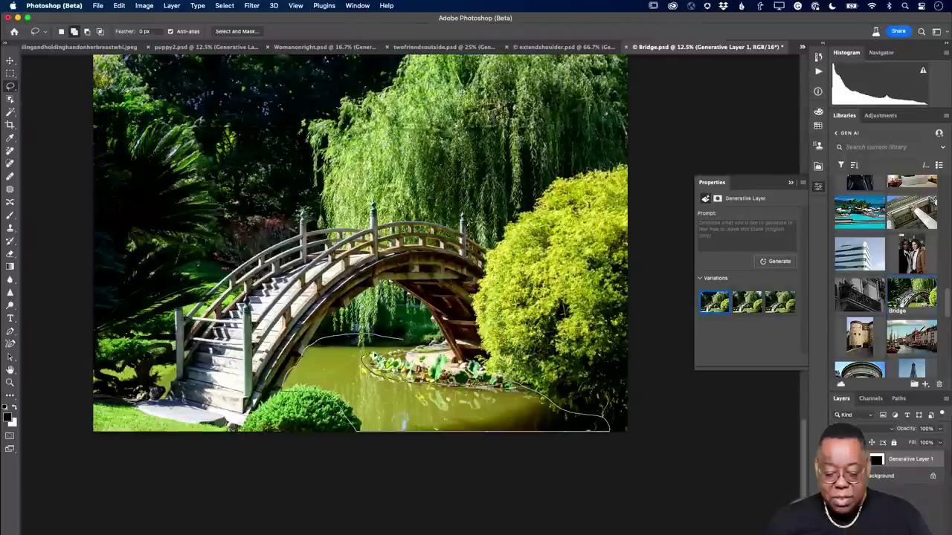
drag(302, 349, 297, 357)
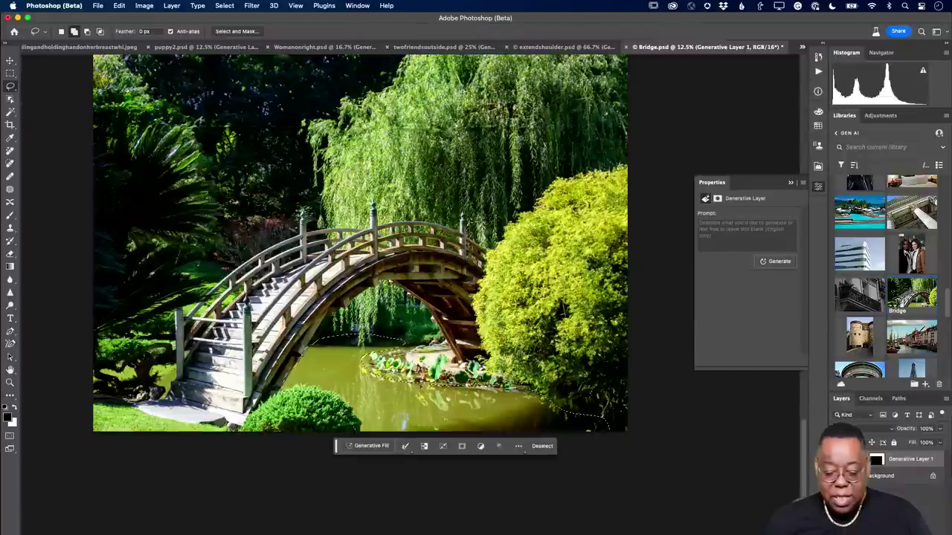
Fill the selected pond with Generative Fill using the prompt "clear blue water" and preview the second and third variations
click(372, 446)
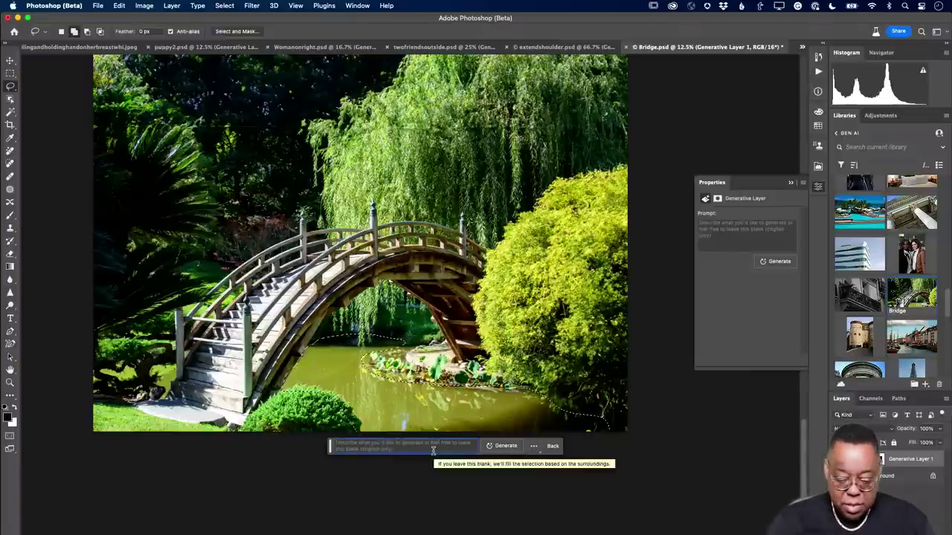
text(clear)
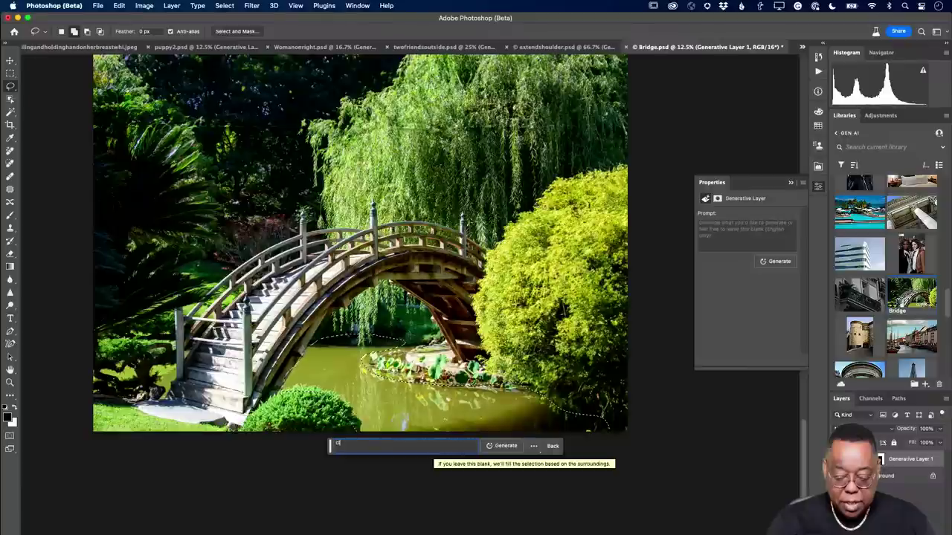
text( blue water)
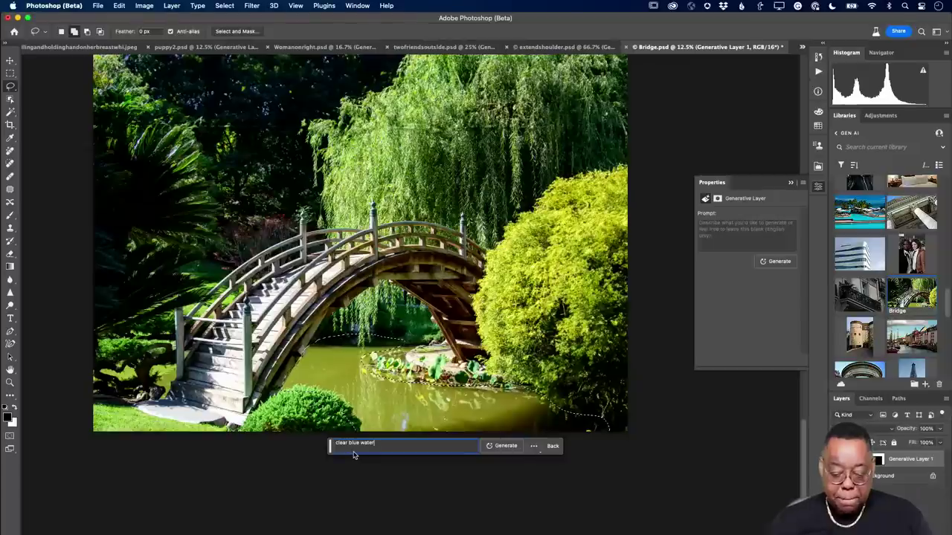
click(505, 446)
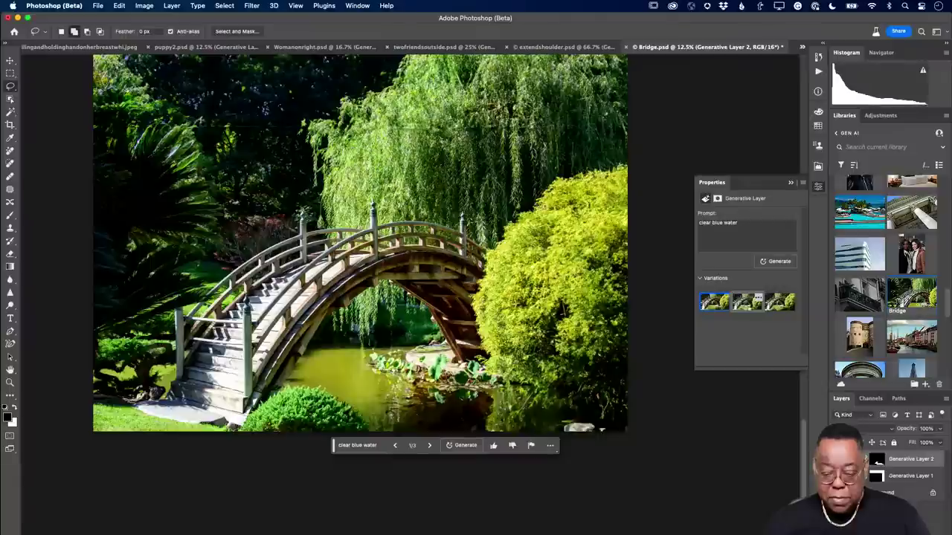
click(747, 302)
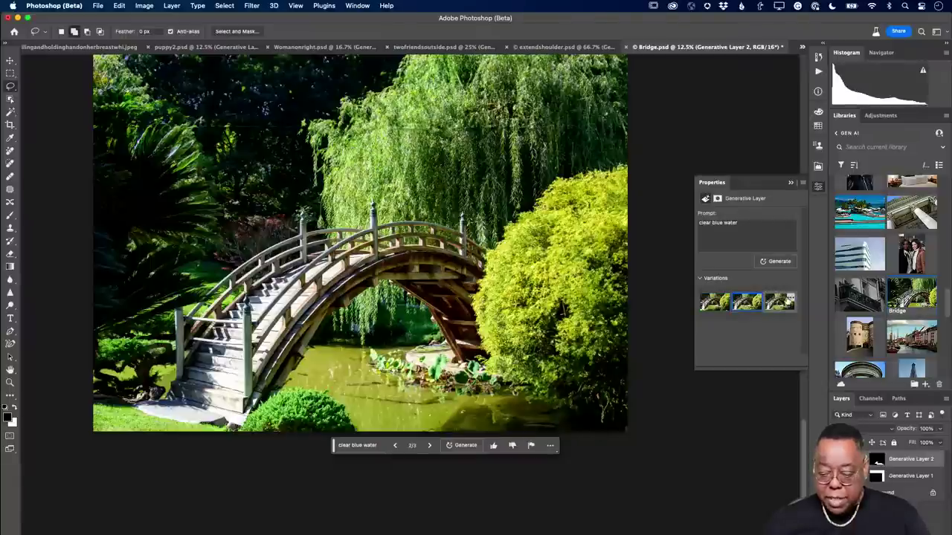
click(779, 302)
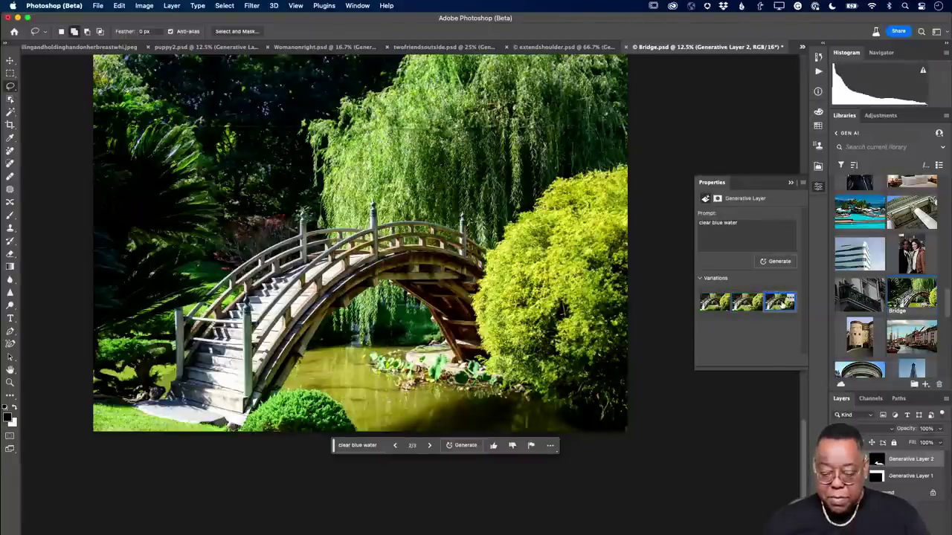
Generate another set of "clear blue water" variations for the pond and preview the second and third ones
click(777, 264)
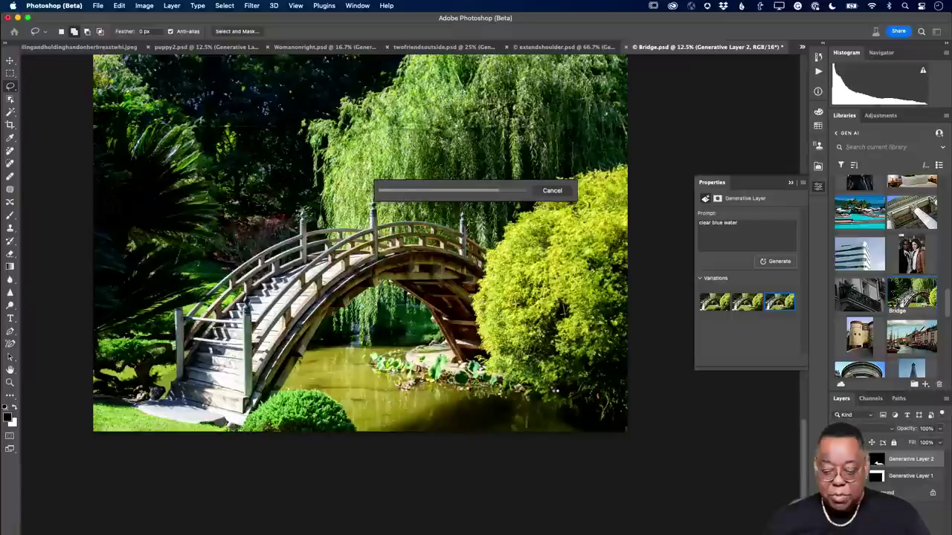
click(748, 304)
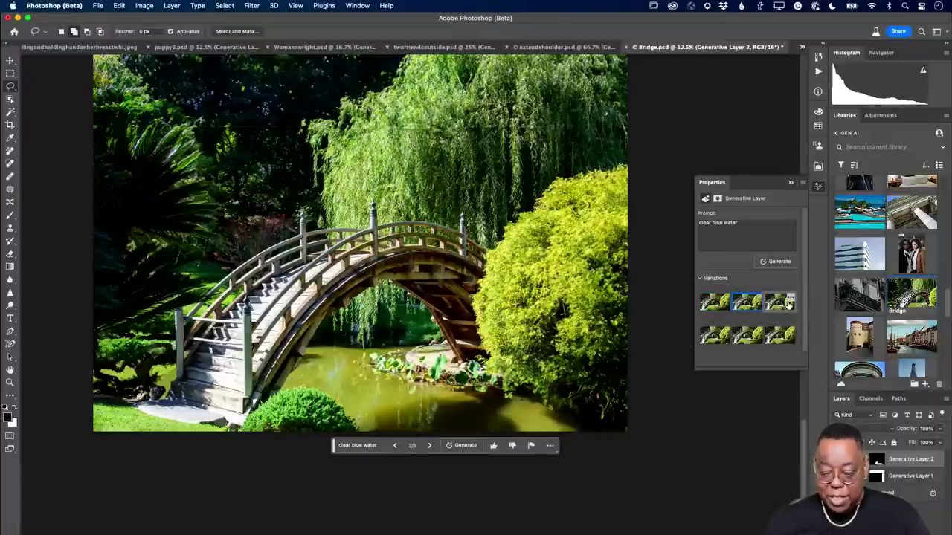
click(783, 303)
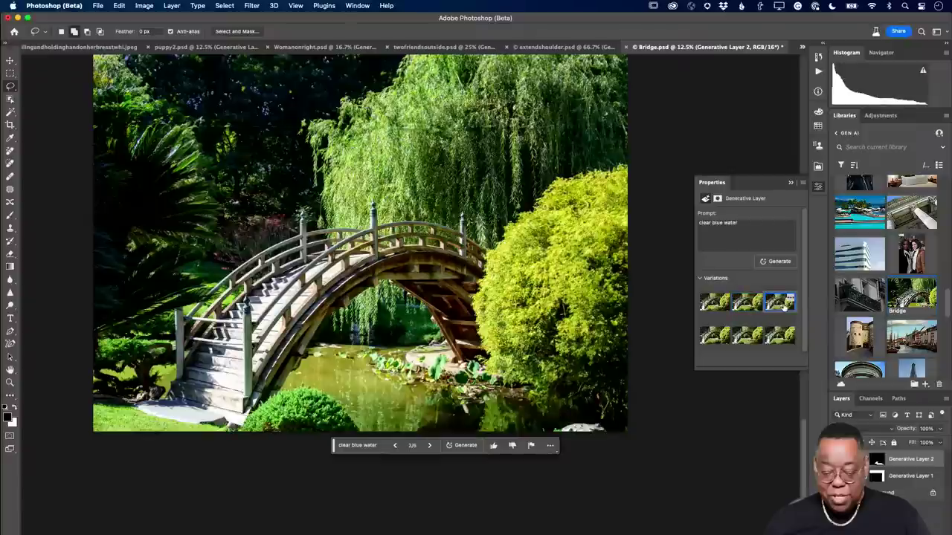
Shorten the pond layer's prompt to "blue water", regenerate it and preview the second and third variations
click(712, 223)
click(713, 223)
drag(712, 224, 695, 223)
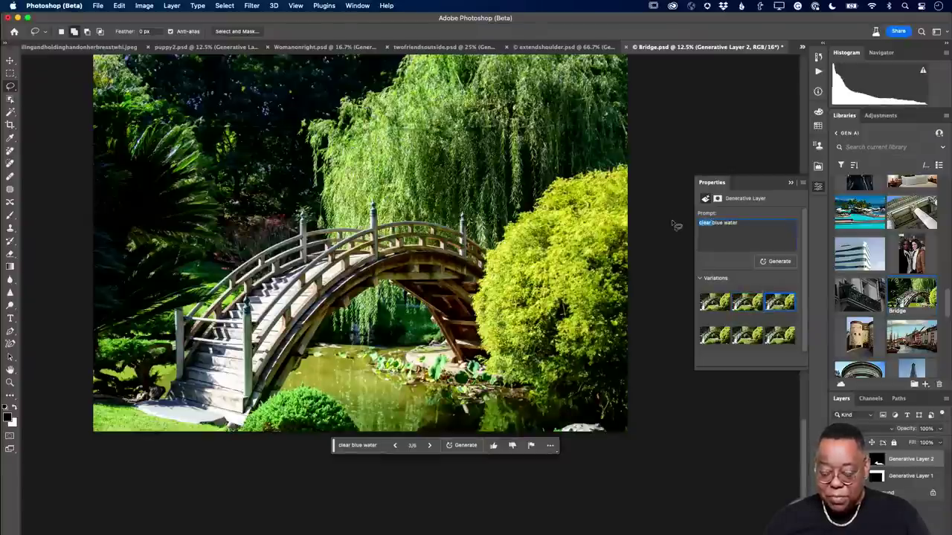
key(BackSpace)
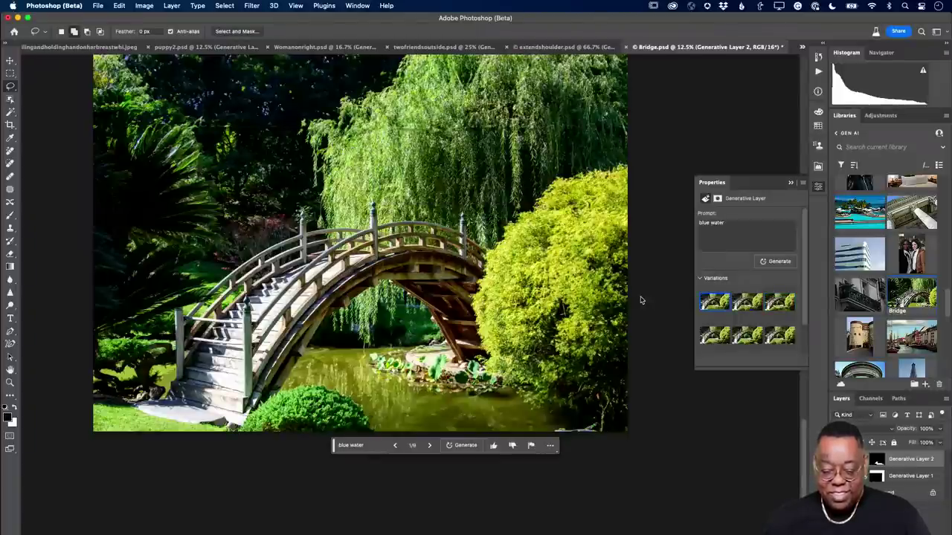
click(746, 301)
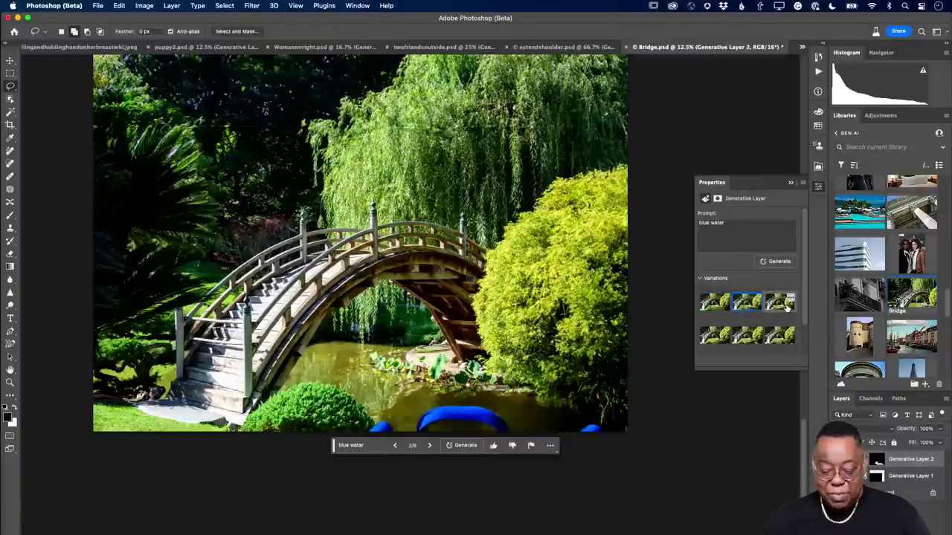
click(781, 302)
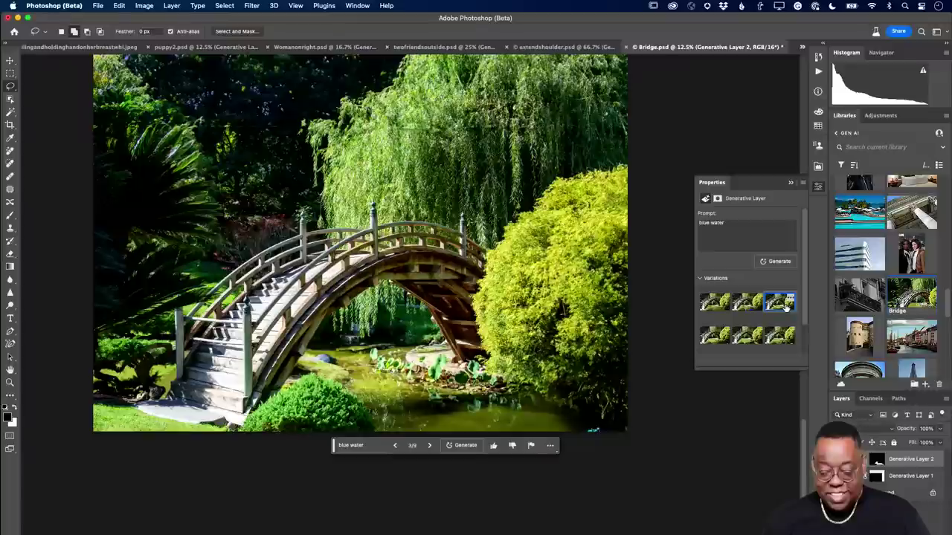
Generate more "blue water" variations for the pond and choose the third one with teal water around the lily pads
click(773, 262)
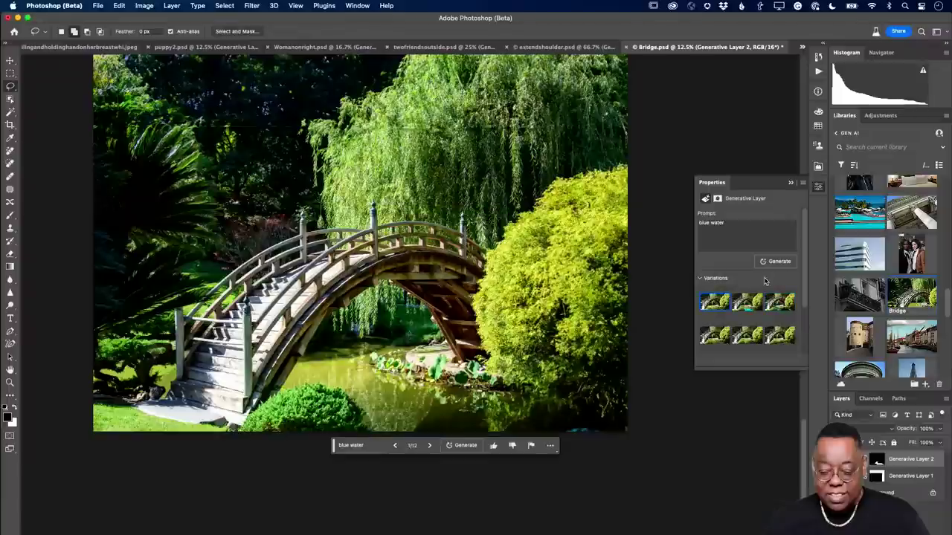
click(744, 306)
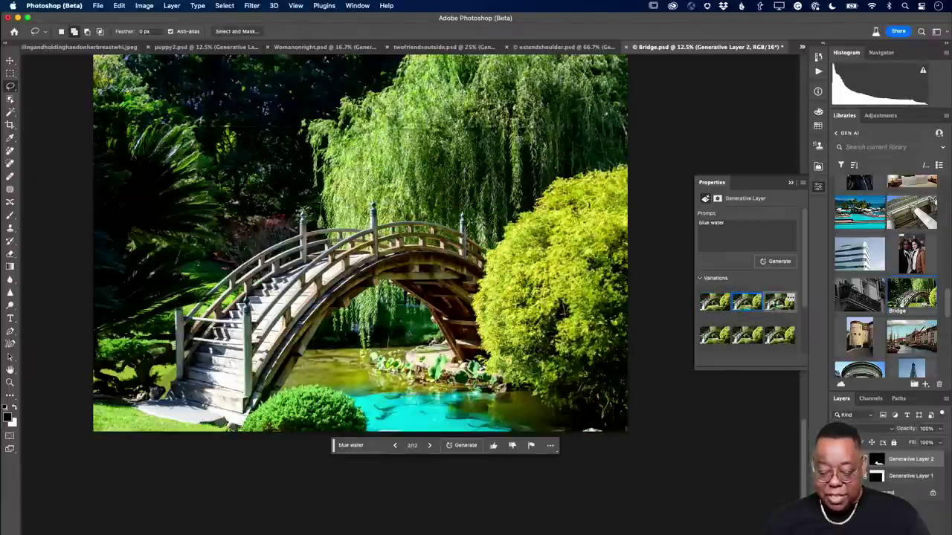
click(769, 312)
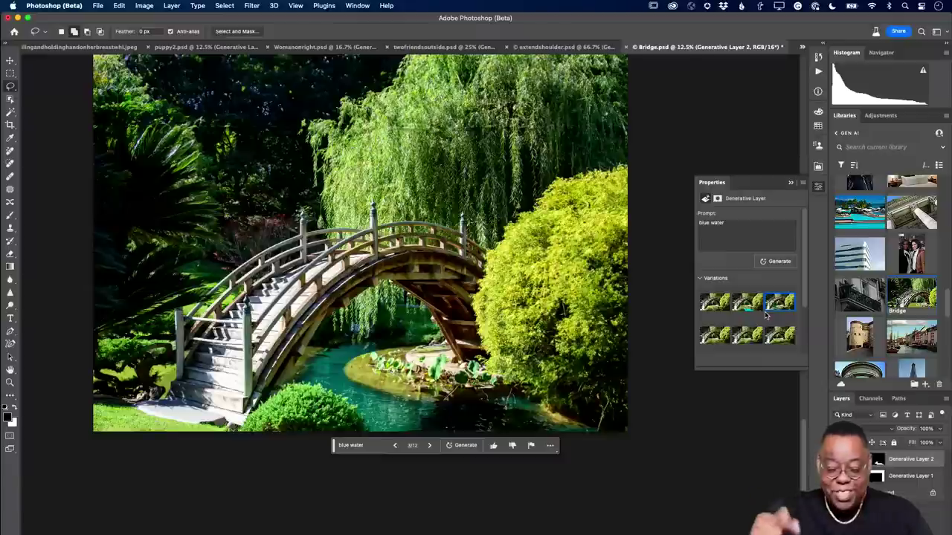
Generate one more set of "blue water" variations, compare them and reselect the earlier teal water variation
click(771, 264)
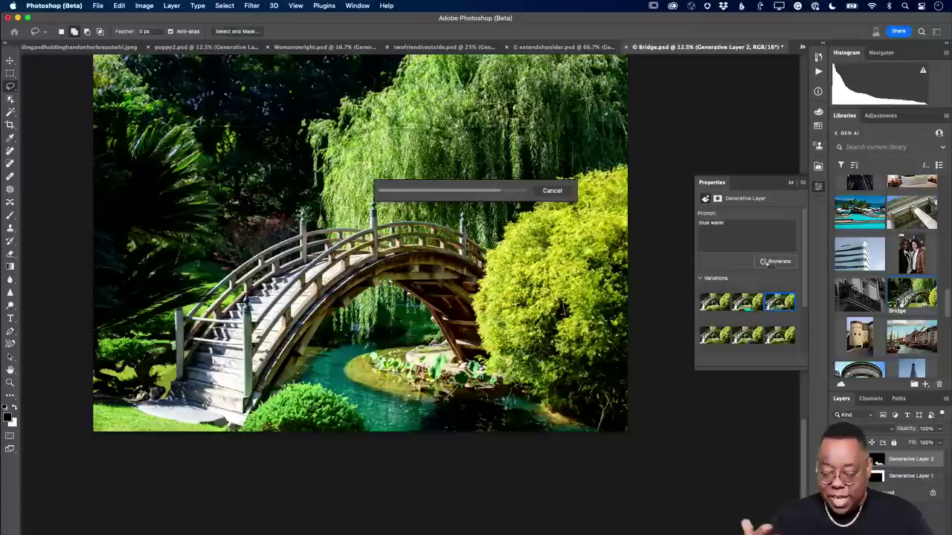
click(745, 302)
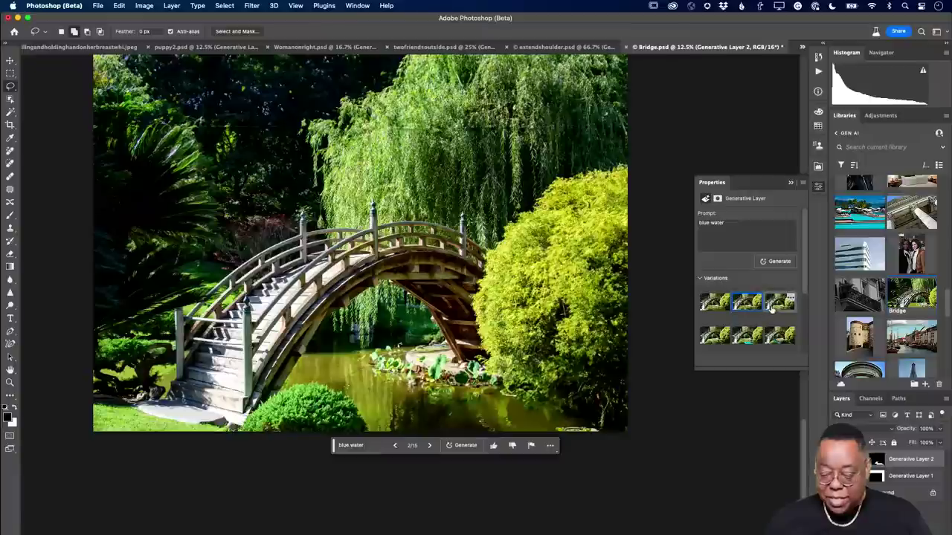
click(779, 305)
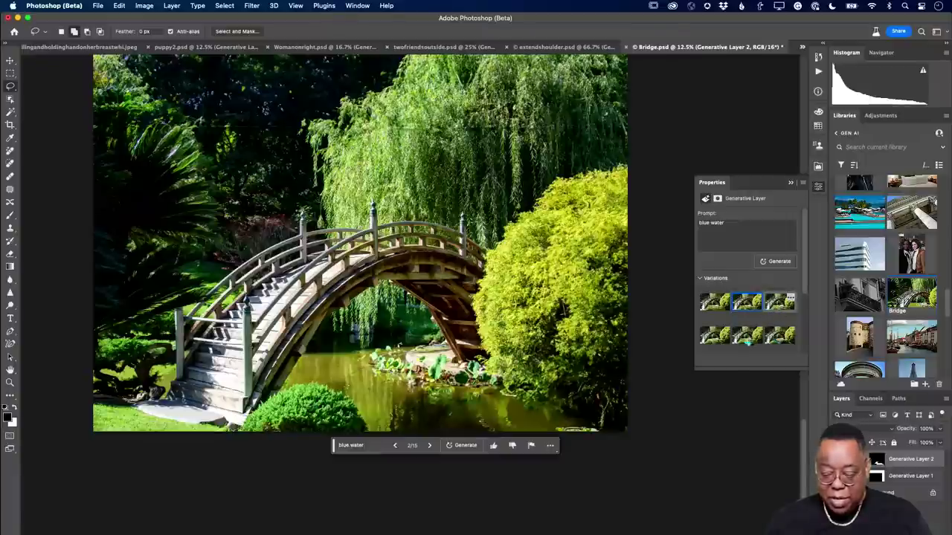
click(752, 339)
click(780, 339)
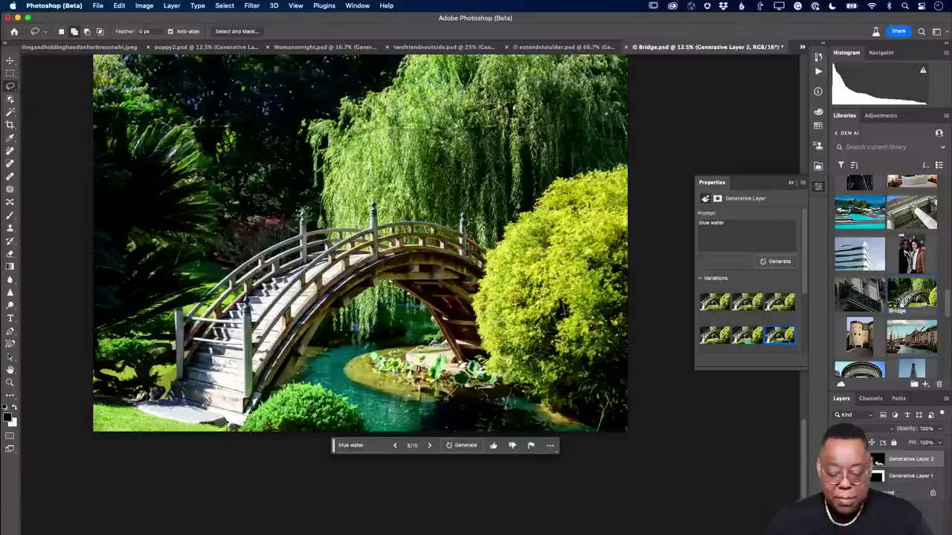
Lasso a small oval area of the teal water beside the round bush and generate a "row boat" in it
mouse_move(423, 414)
mouse_down()
mouse_move(375, 394)
mouse_move(370, 417)
mouse_move(380, 430)
mouse_up()
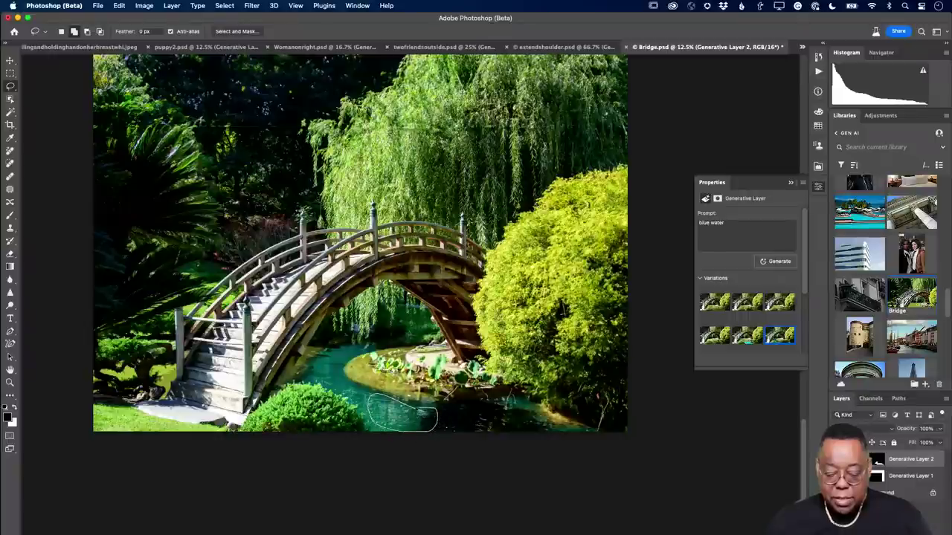
drag(406, 409, 420, 414)
click(316, 446)
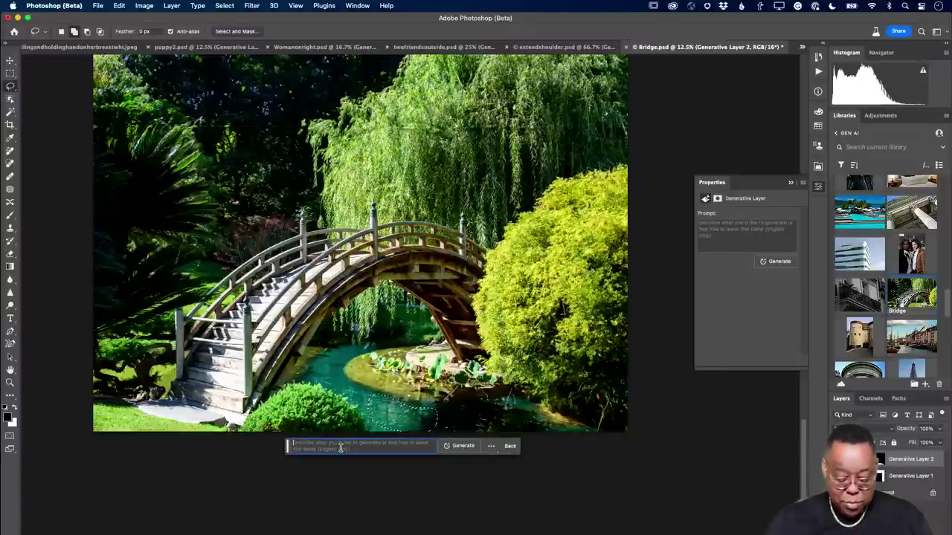
text(row boat)
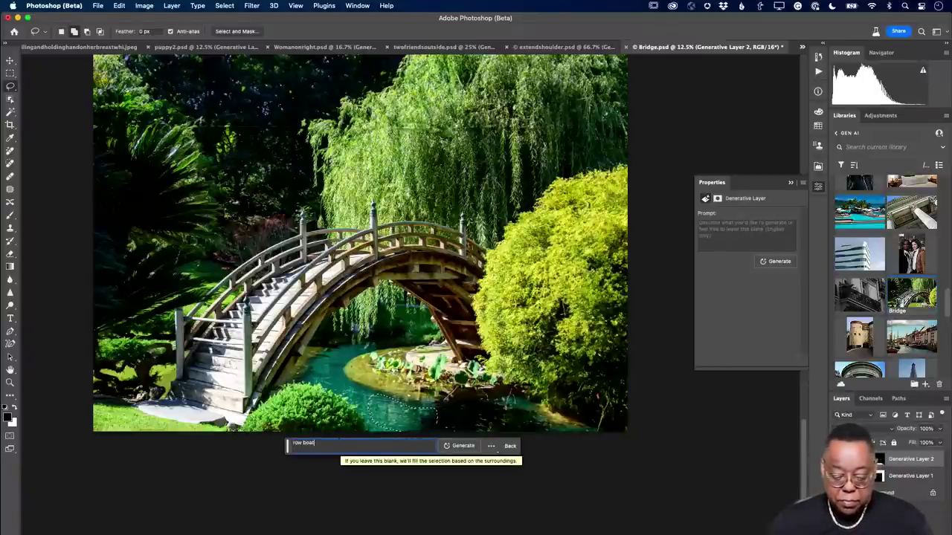
click(462, 446)
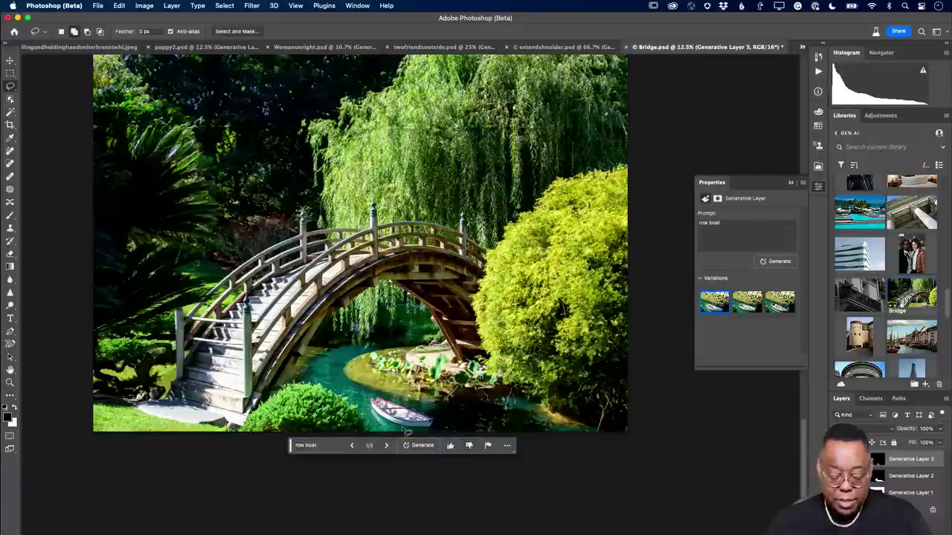
Examine the generated row boat and its surrounding water up close, and return to the whole bridge image
key(z)
drag(368, 402, 431, 458)
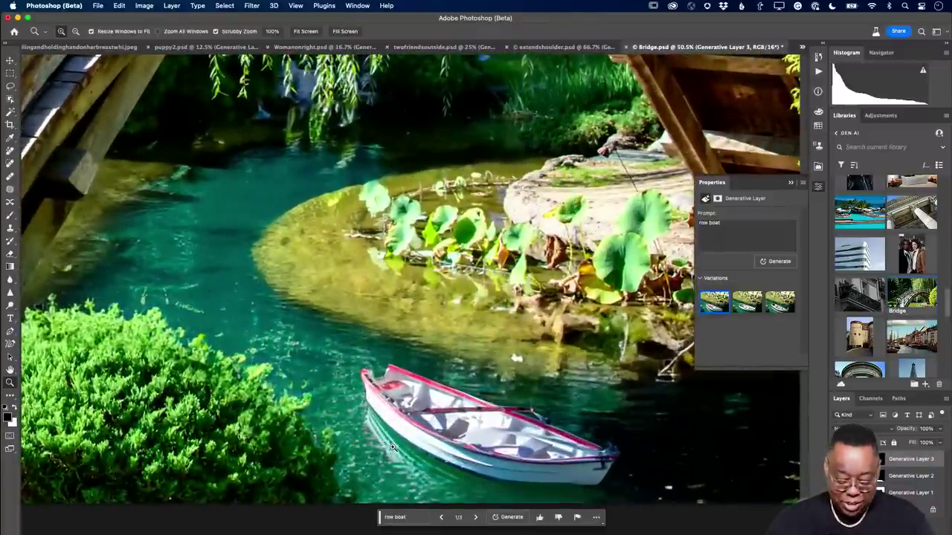
key(super+minus)
key(super+minus)
key(super+minus)
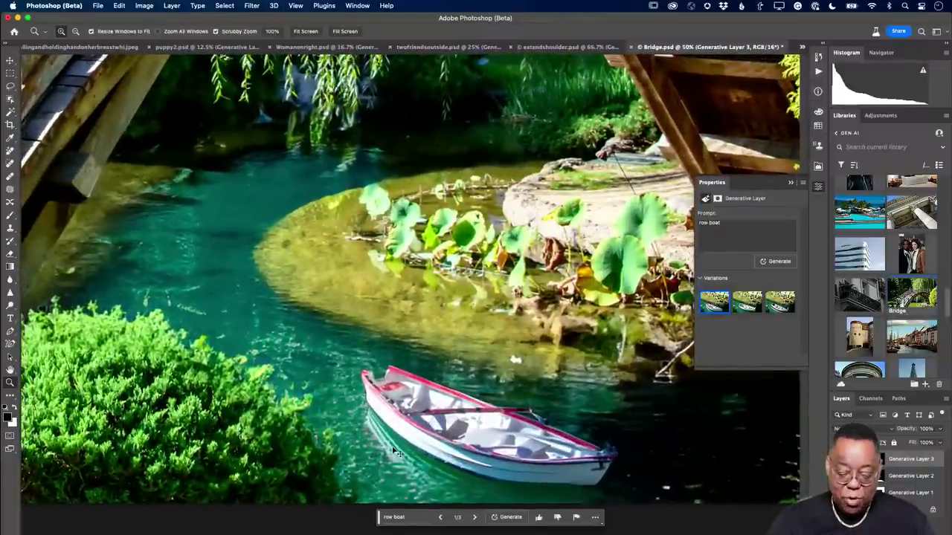
key(super+minus)
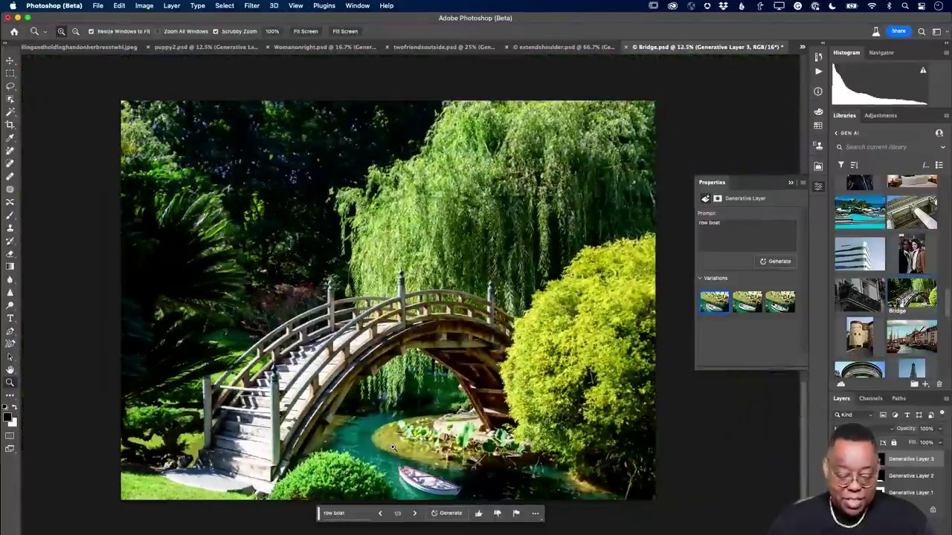
Marquee-select a tall rectangle over the palm and grass beside the bridge steps and generate a "giraffe" in it
click(11, 73)
drag(143, 224, 254, 500)
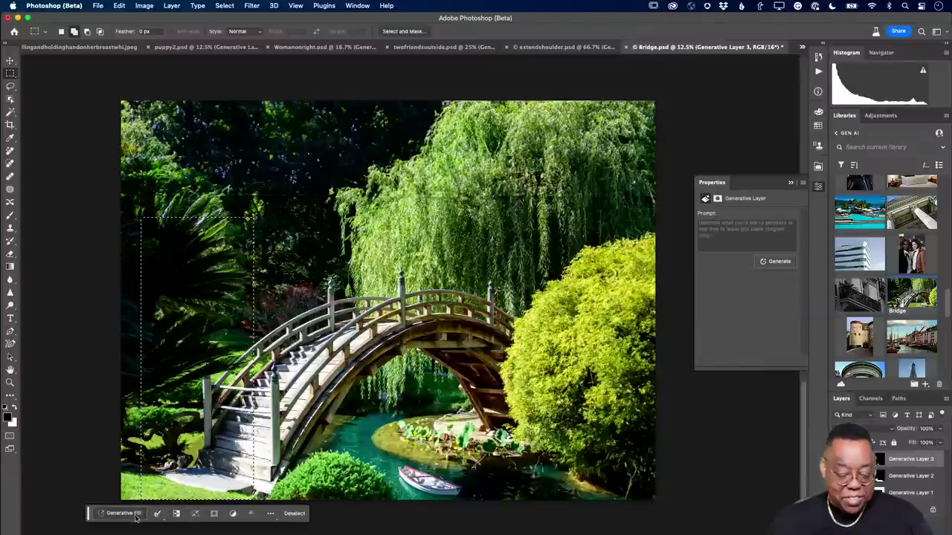
click(123, 513)
text(gi)
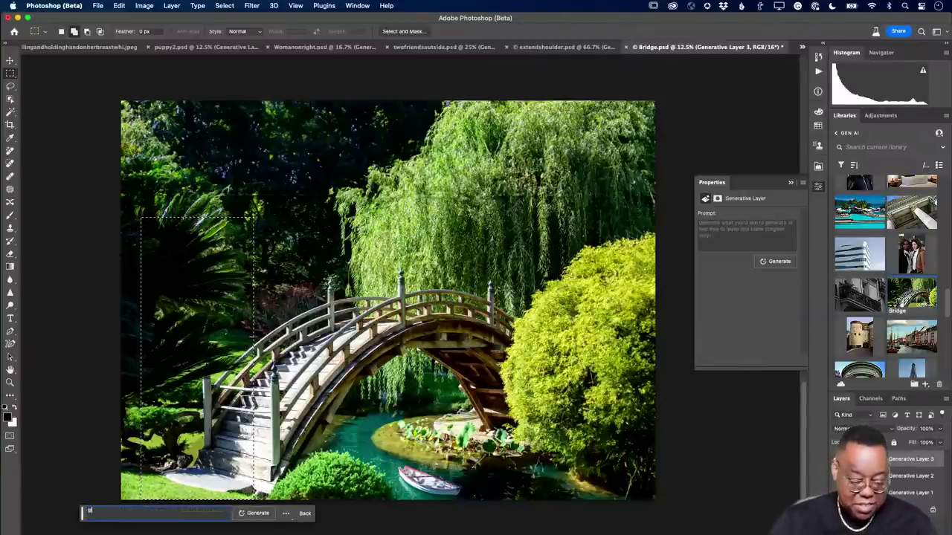
text(raffe)
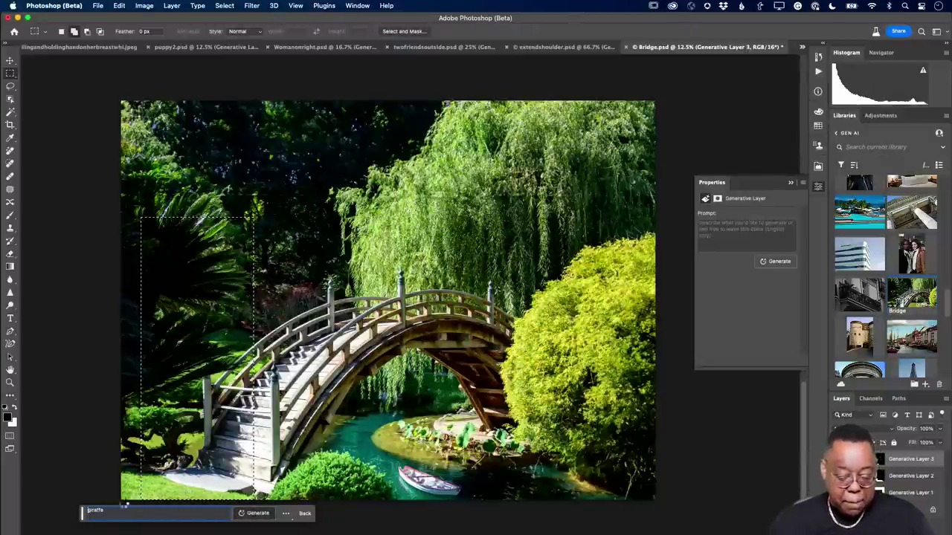
key(Return)
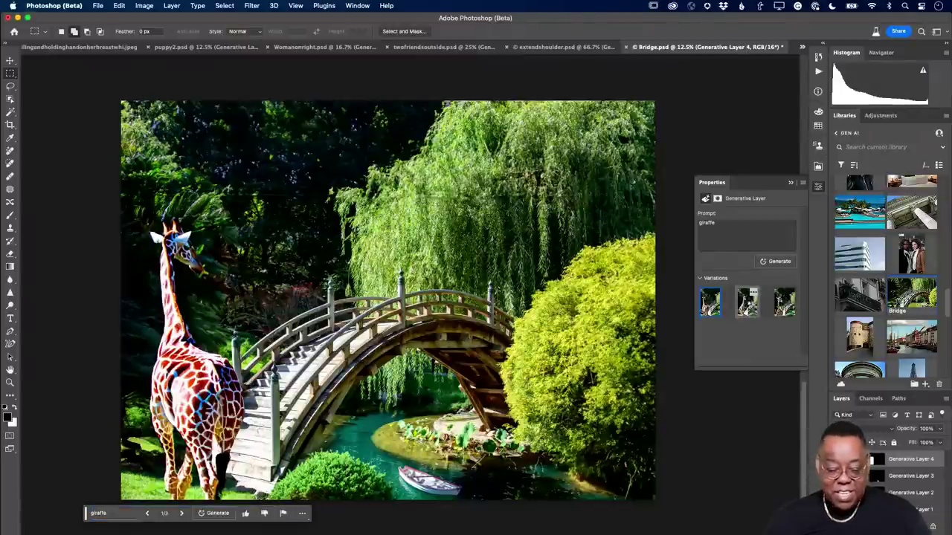
Compare the three giraffe variations and keep the second one, which stands full-length beside the bridge steps
click(748, 304)
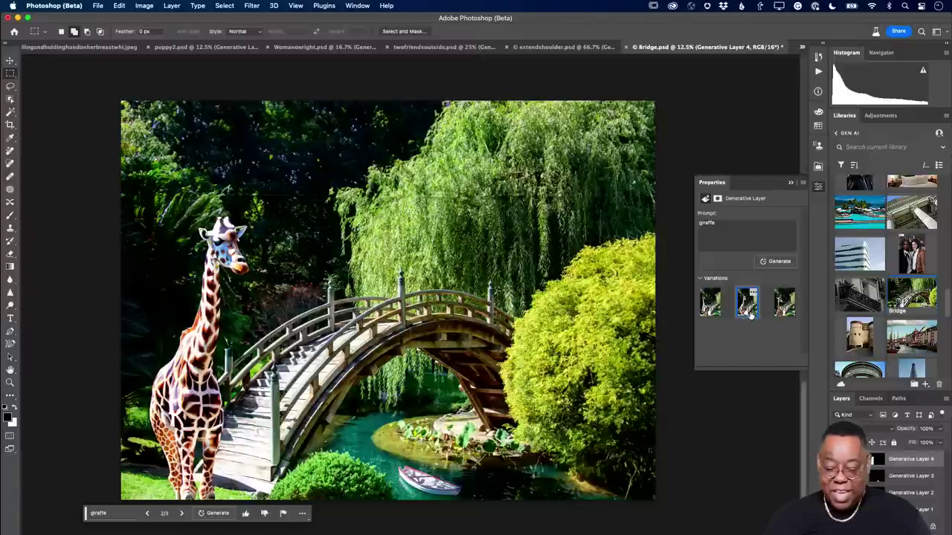
click(784, 303)
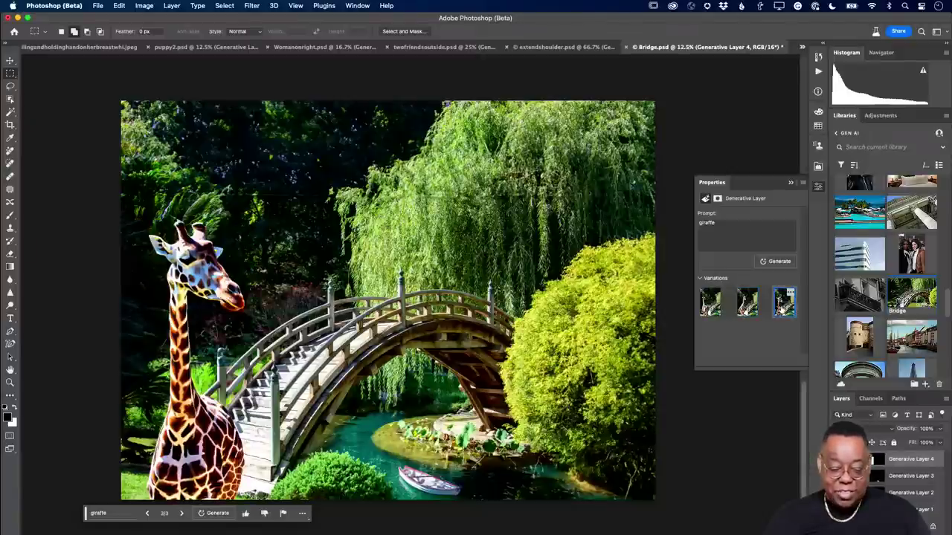
click(747, 303)
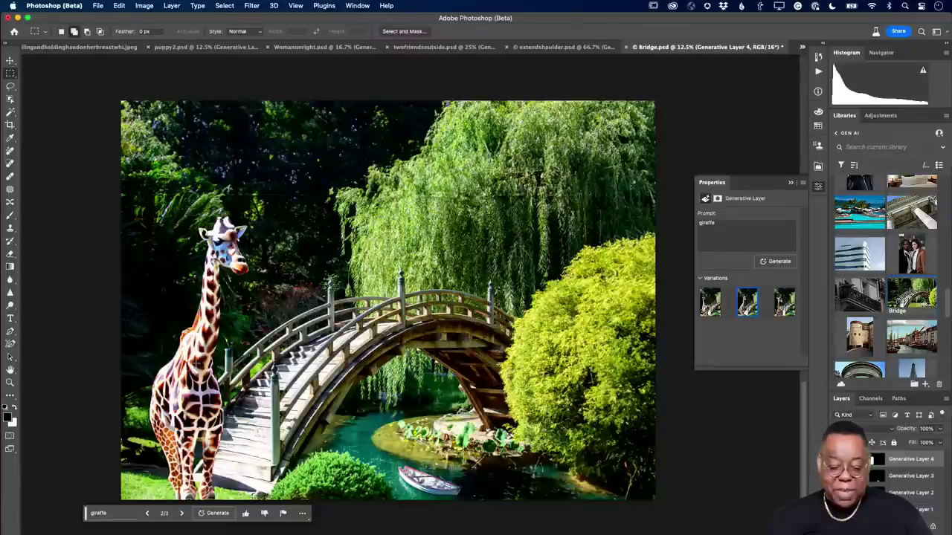
Compare the finished bridge composite with the original photo by showing only the bottom layer, and restore all layers
scroll(216, 397, down, 3)
scroll(216, 396, up, 3)
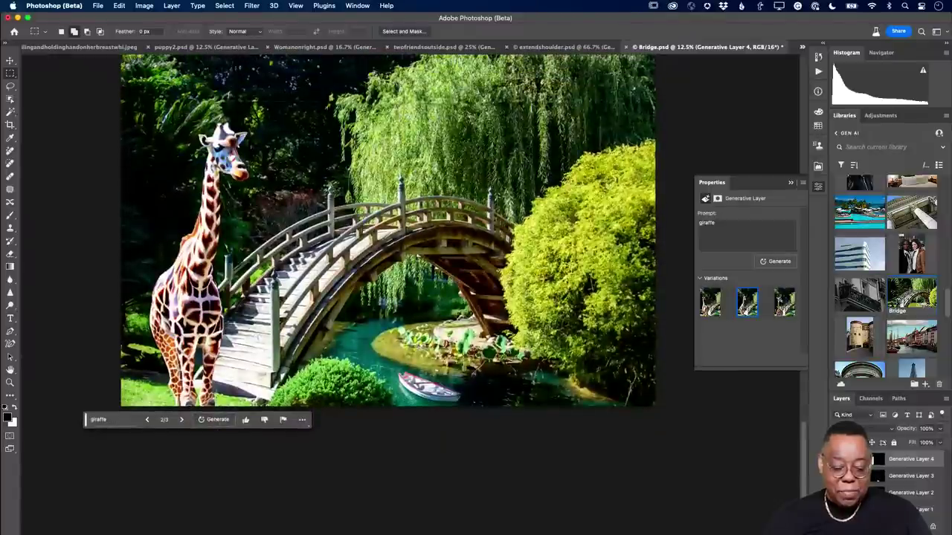
scroll(215, 397, up, 1)
scroll(215, 396, down, 2)
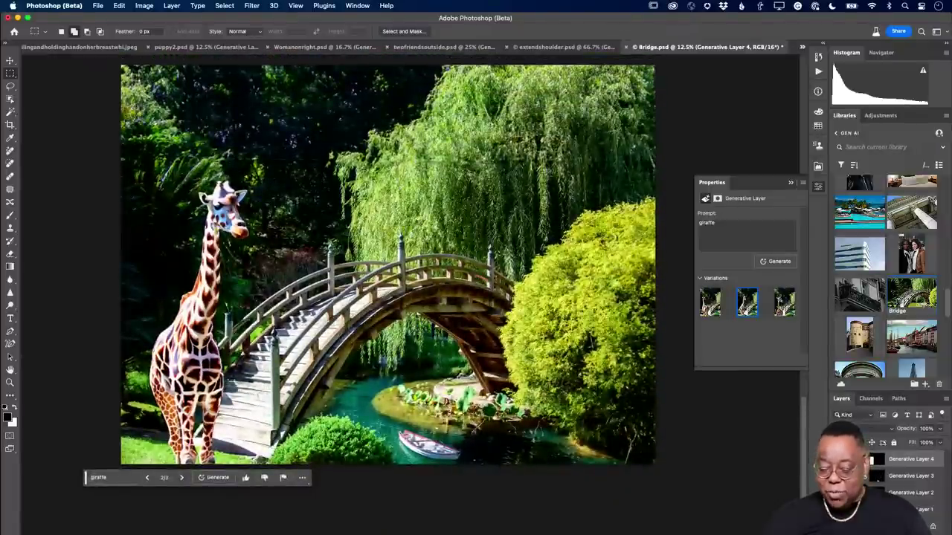
alt+click(844, 510)
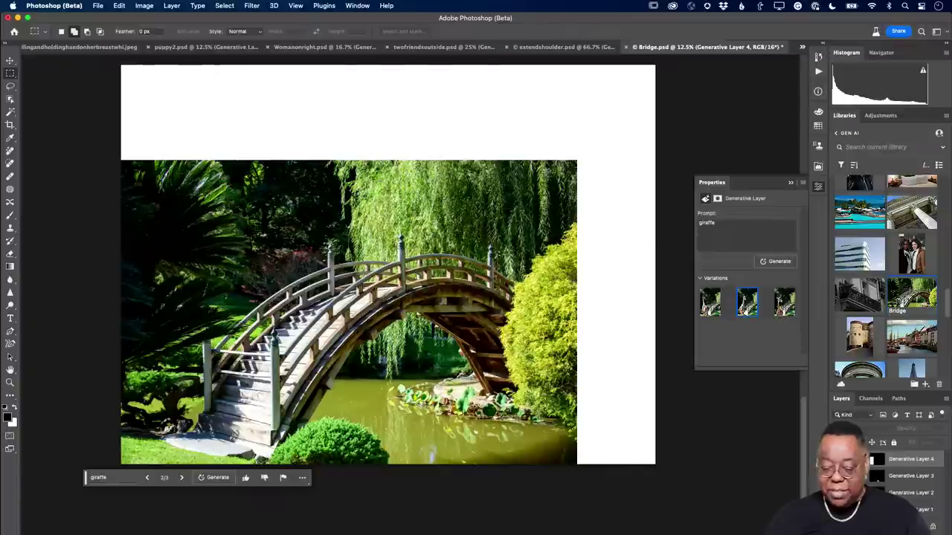
alt+click(844, 509)
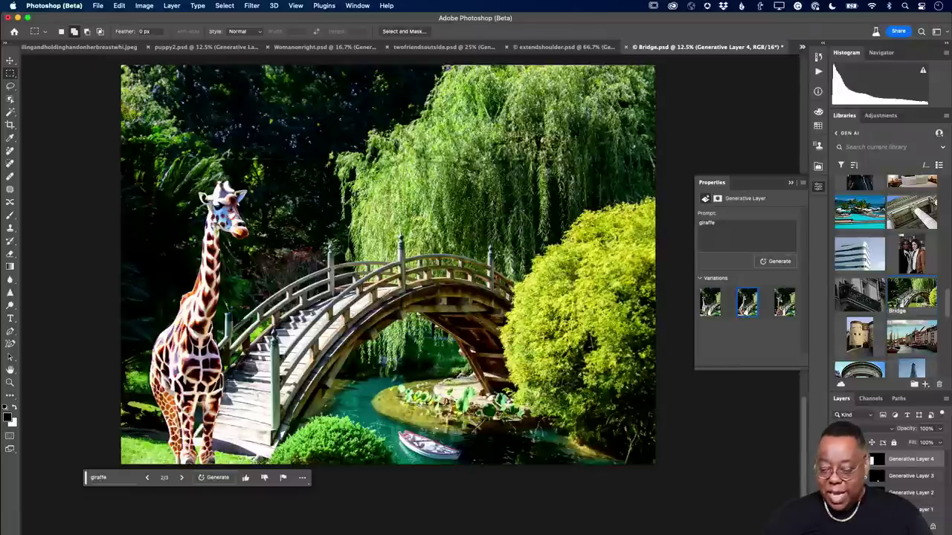
Find the Iceland waterfall image with tourists in the GEN AI library and open it for editing
scroll(904, 355, down, 5)
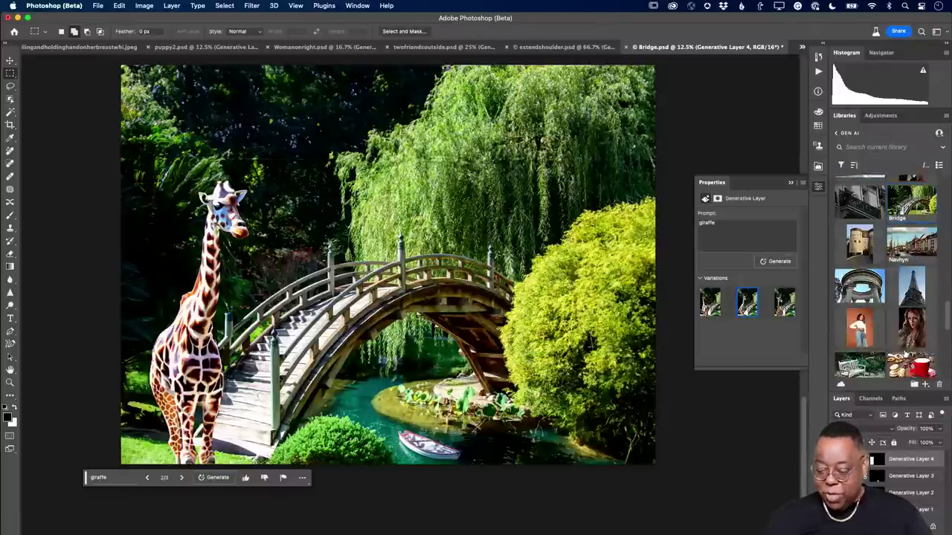
scroll(904, 355, down, 5)
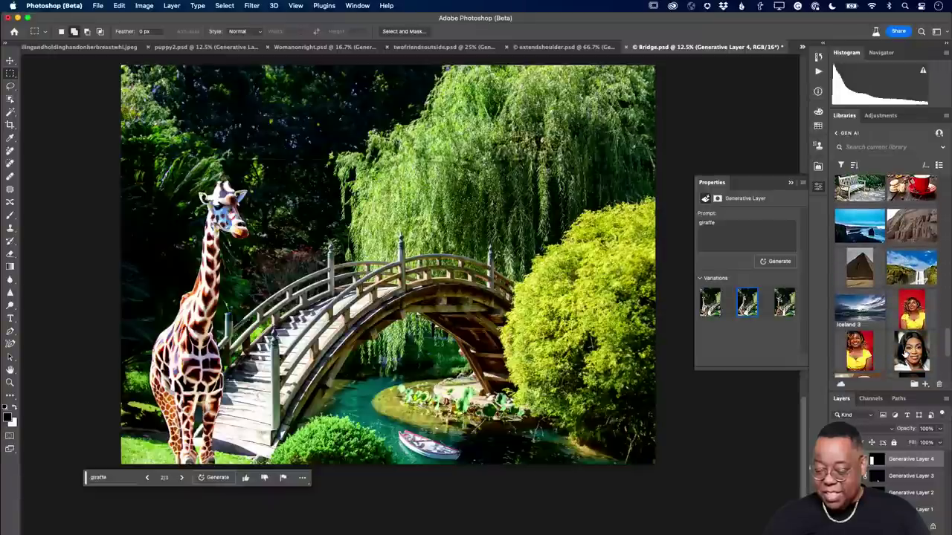
scroll(904, 356, down, 4)
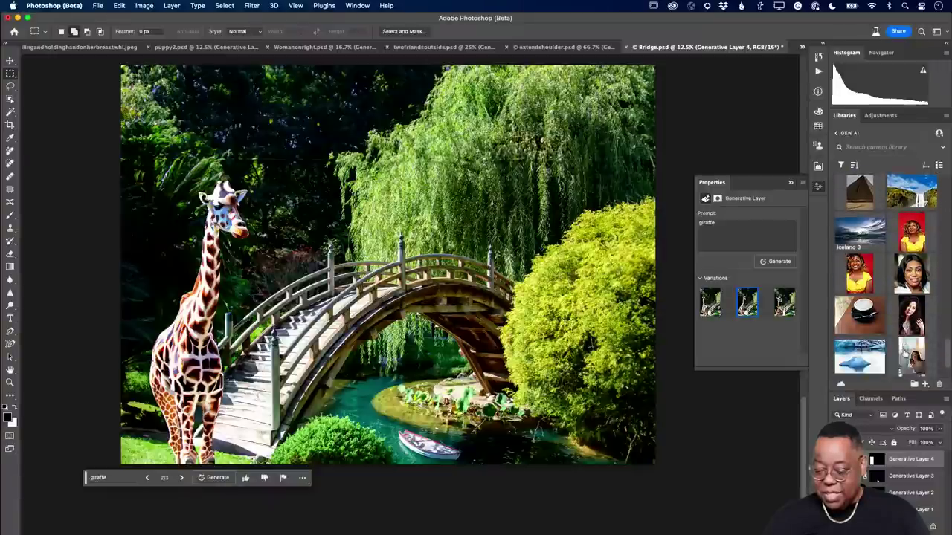
scroll(904, 354, down, 1)
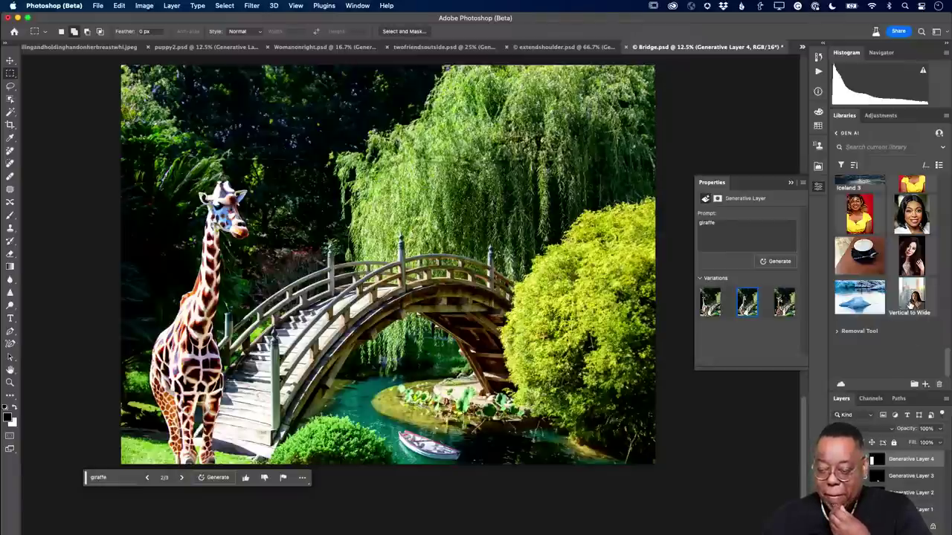
scroll(905, 315, up, 8)
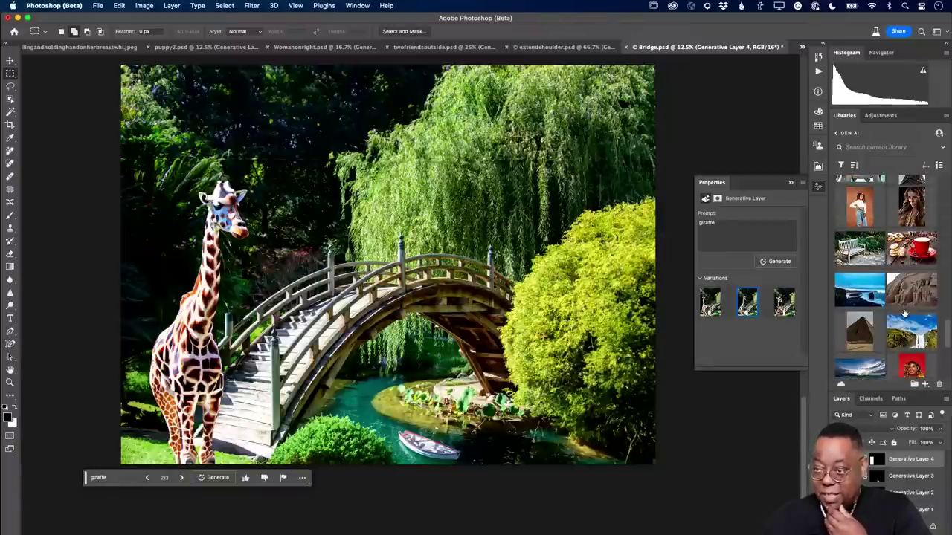
scroll(885, 283, up, 5)
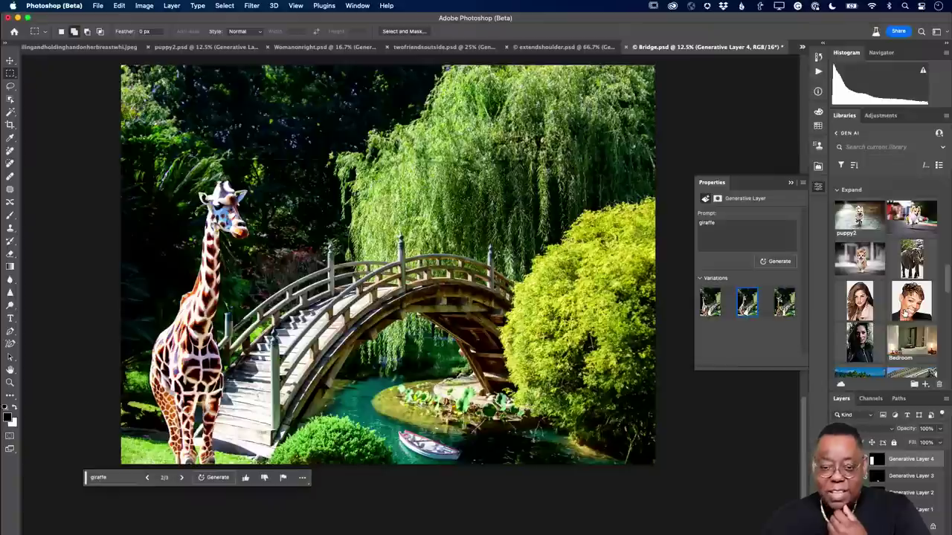
scroll(886, 278, up, 5)
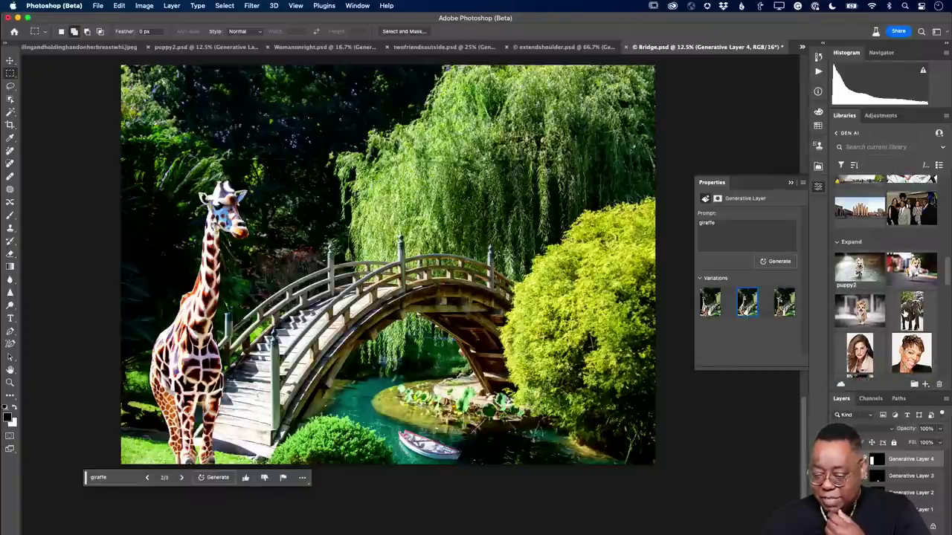
scroll(885, 277, up, 3)
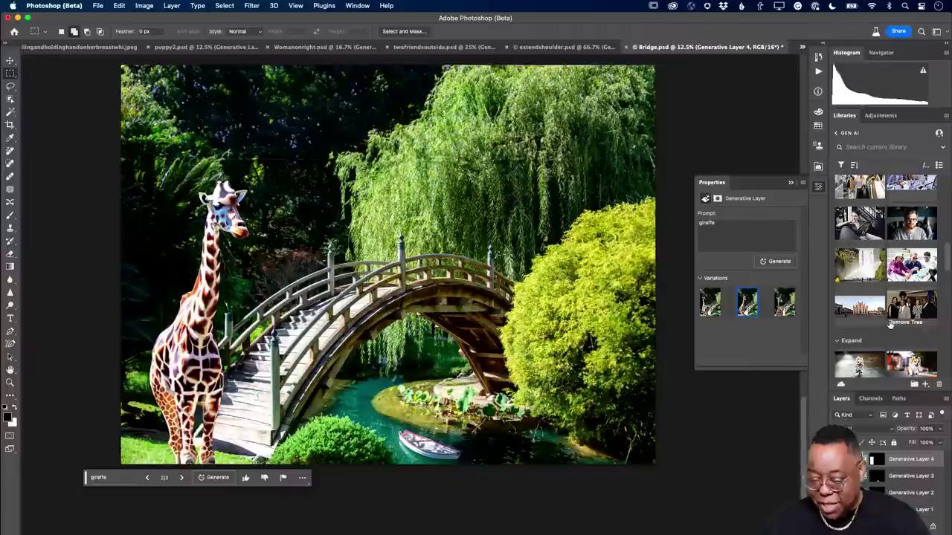
scroll(884, 276, up, 2)
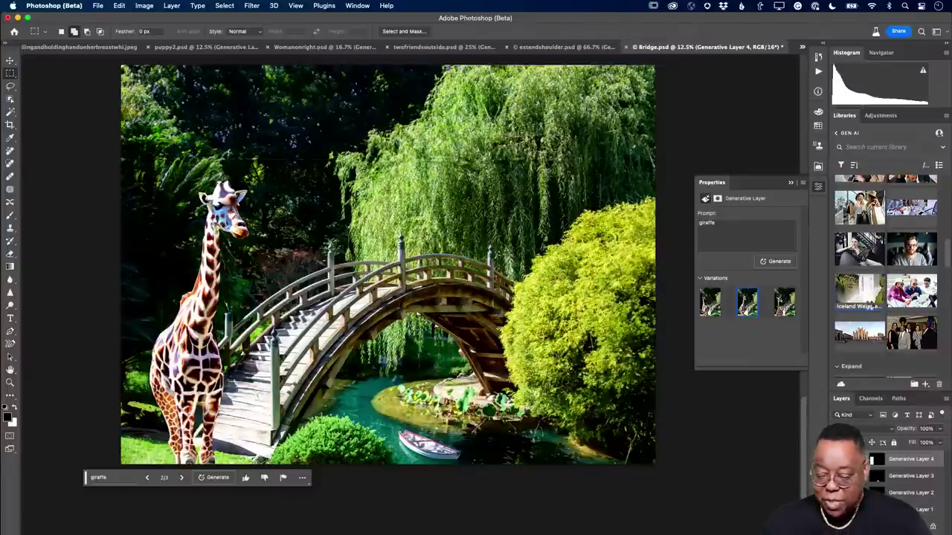
double_click(849, 305)
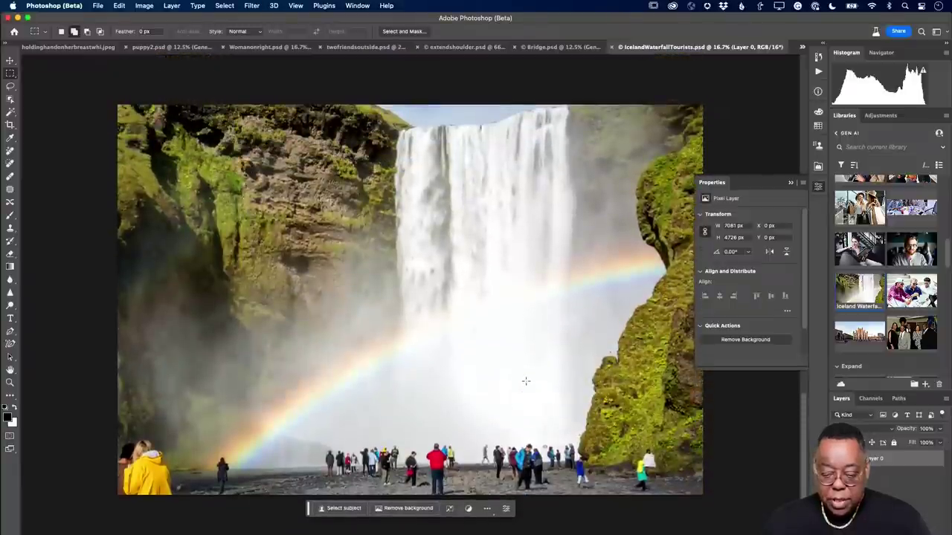
Lasso all the groups of tourists along the waterfall's shore in one combined selection and run Generative Fill with an empty prompt
scroll(525, 381, right, 5)
scroll(525, 380, down, 2)
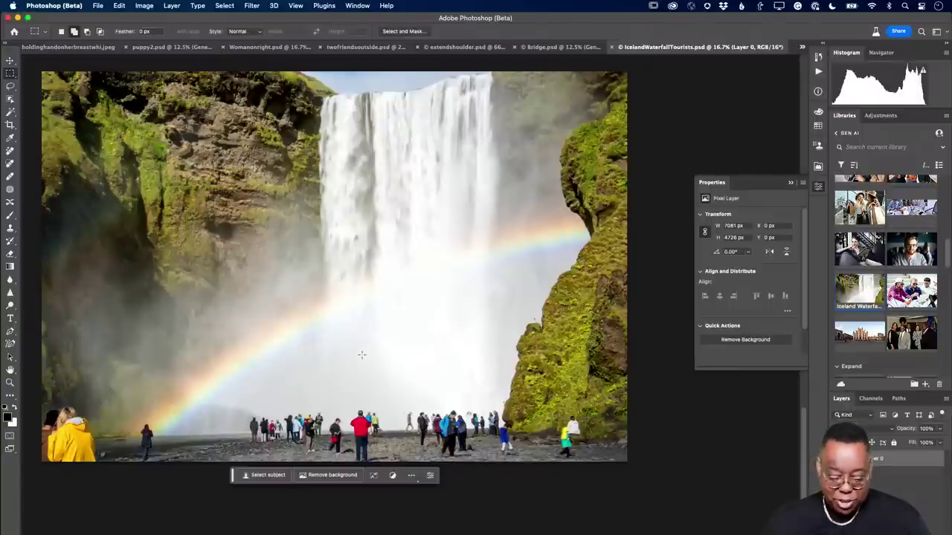
key(shift)
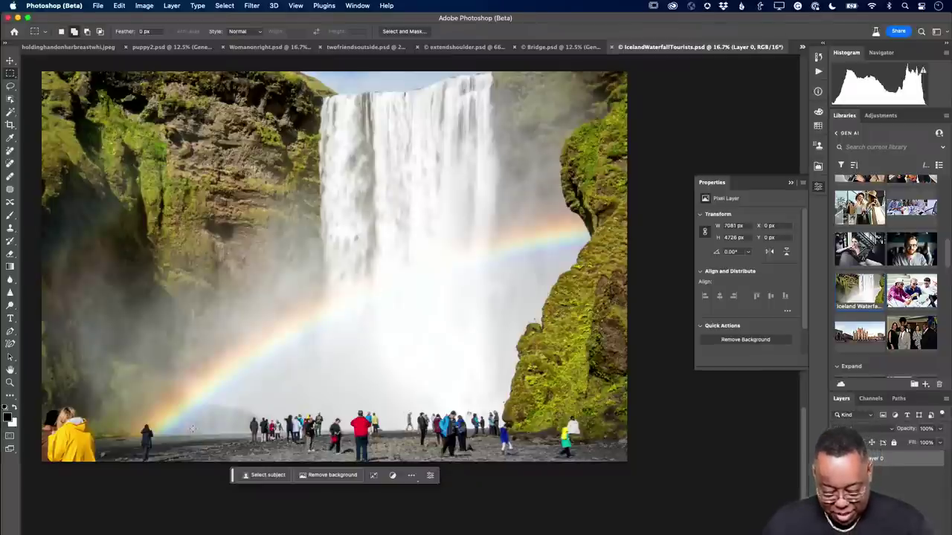
key(l)
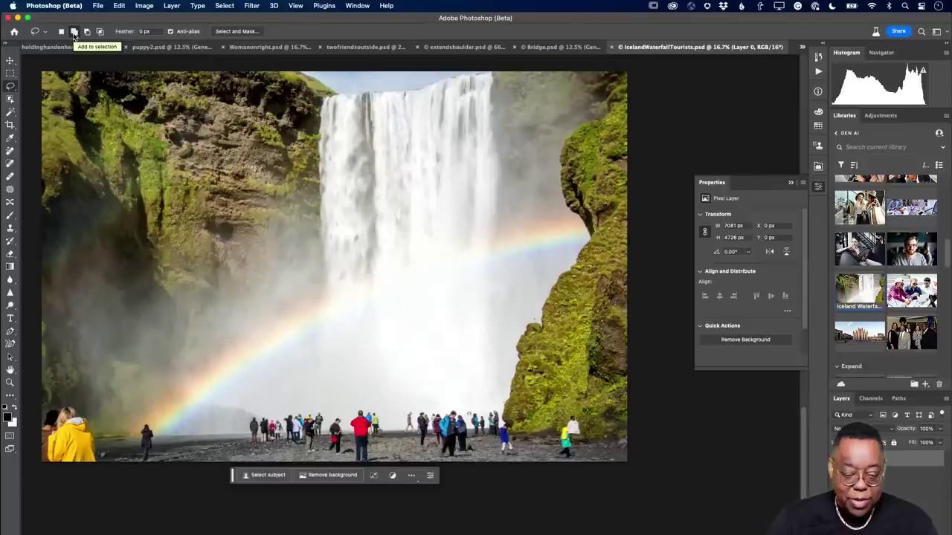
click(74, 32)
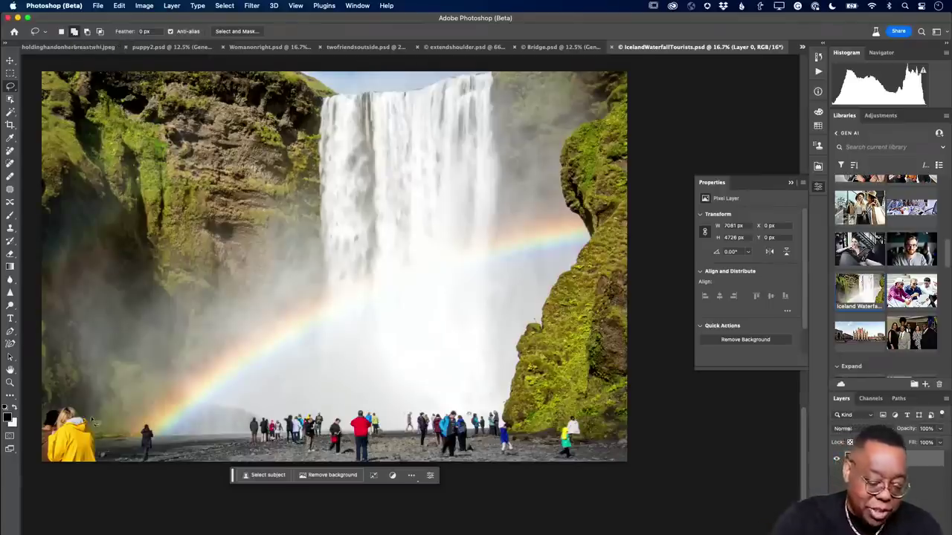
mouse_move(95, 424)
mouse_down()
mouse_move(61, 400)
mouse_move(35, 416)
mouse_move(43, 463)
mouse_move(71, 475)
mouse_move(97, 428)
mouse_up()
mouse_move(158, 418)
mouse_down()
mouse_move(147, 419)
mouse_move(144, 462)
mouse_move(156, 432)
mouse_up()
mouse_move(272, 409)
mouse_down()
mouse_move(235, 435)
mouse_move(259, 459)
mouse_move(358, 471)
mouse_move(389, 467)
mouse_move(402, 454)
mouse_move(506, 463)
mouse_move(520, 458)
mouse_move(525, 439)
mouse_move(514, 410)
mouse_move(478, 402)
mouse_move(262, 399)
mouse_up()
mouse_move(569, 412)
mouse_down()
mouse_move(556, 431)
mouse_move(568, 465)
mouse_move(603, 442)
mouse_move(563, 397)
mouse_up()
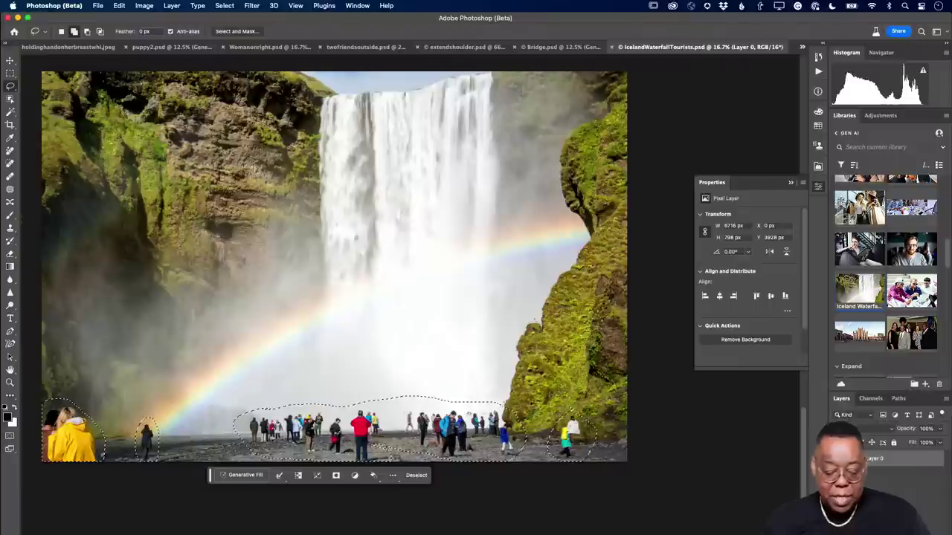
click(245, 475)
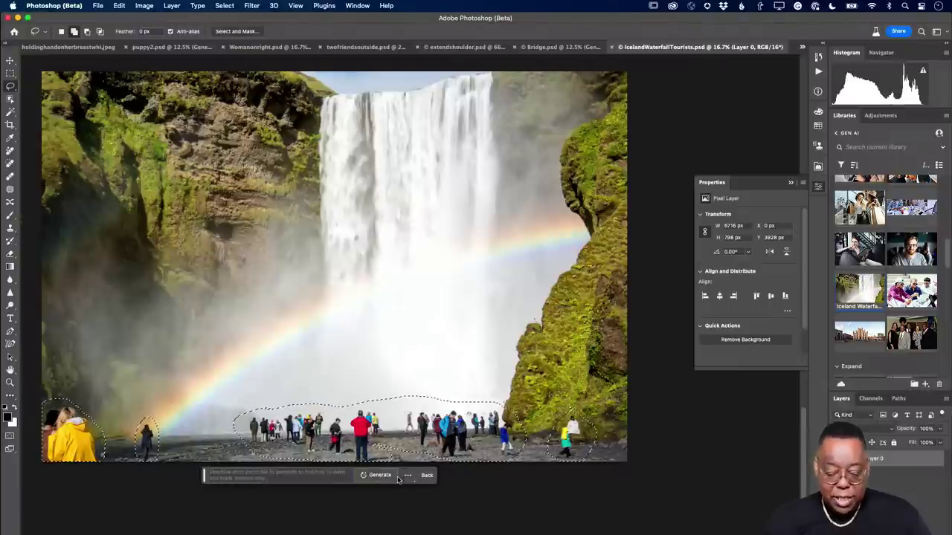
click(383, 476)
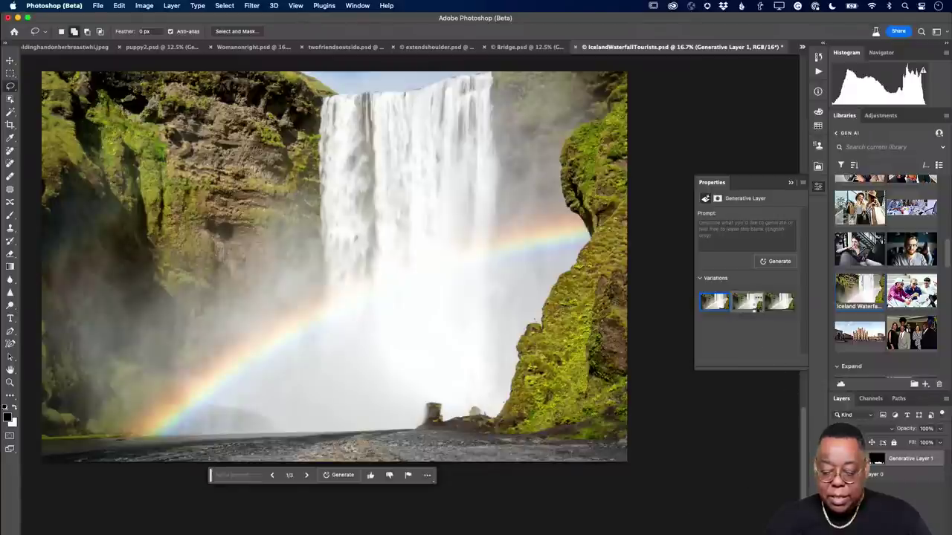
Compare the three tourist-removal variations and keep the third one
click(754, 310)
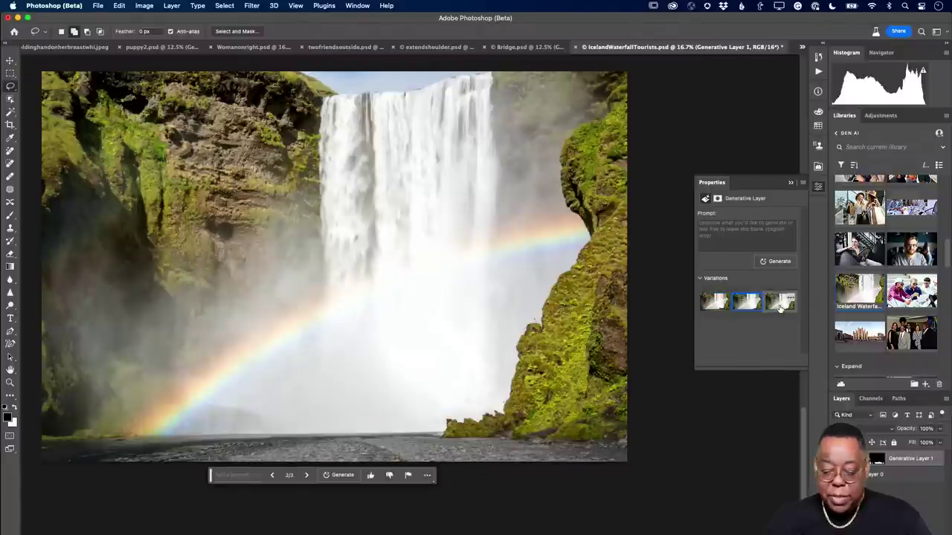
click(780, 309)
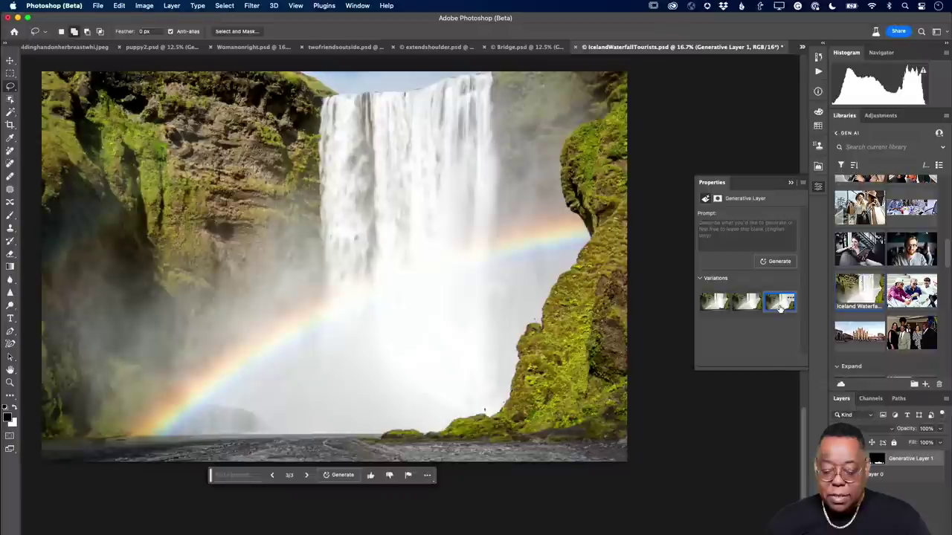
click(753, 306)
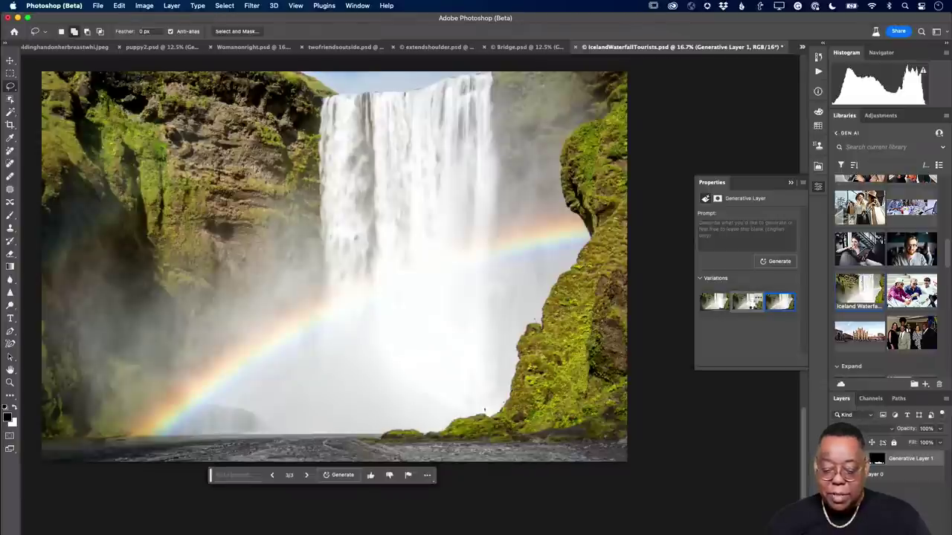
click(771, 308)
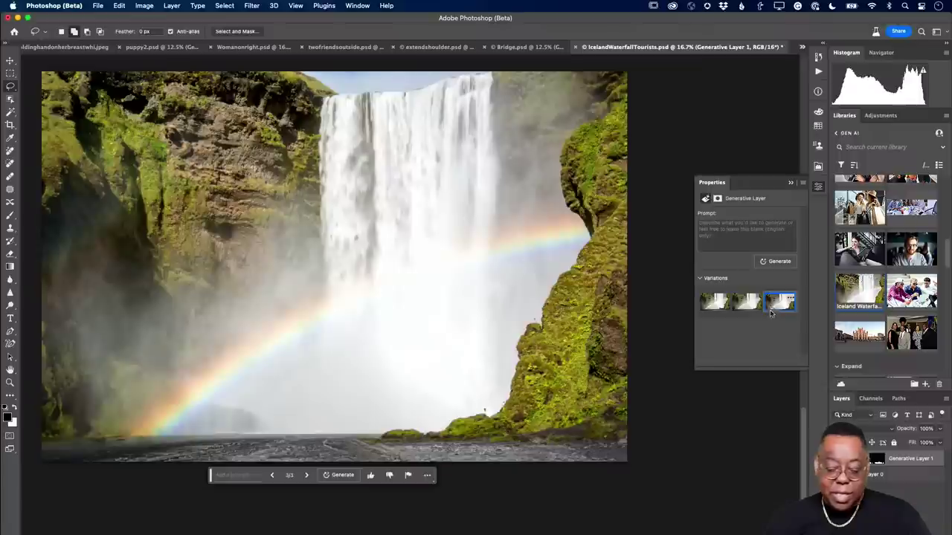
Toggle the generative layer's visibility repeatedly to compare the waterfall with and without the tourists, leaving the layer shown
key(super+comma)
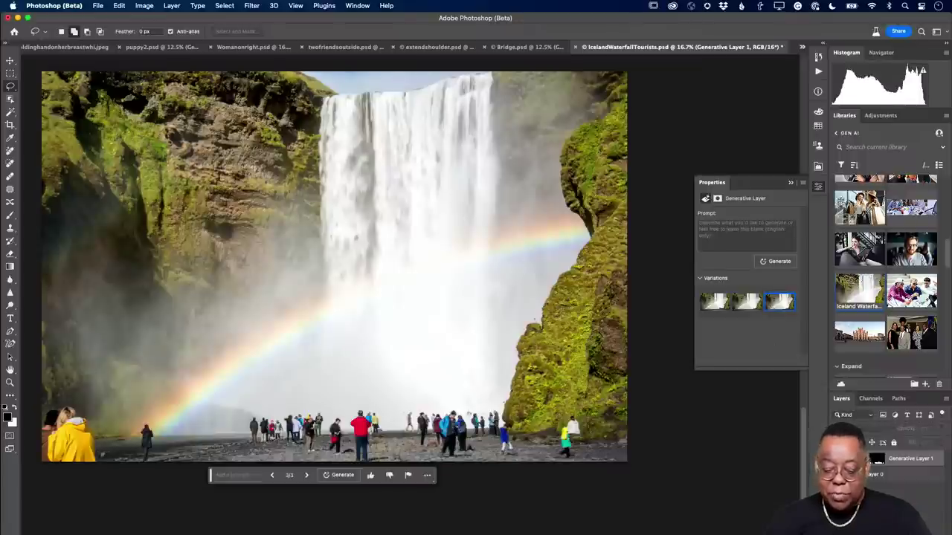
key(super+comma)
key(super+comma)
key(super+comma)
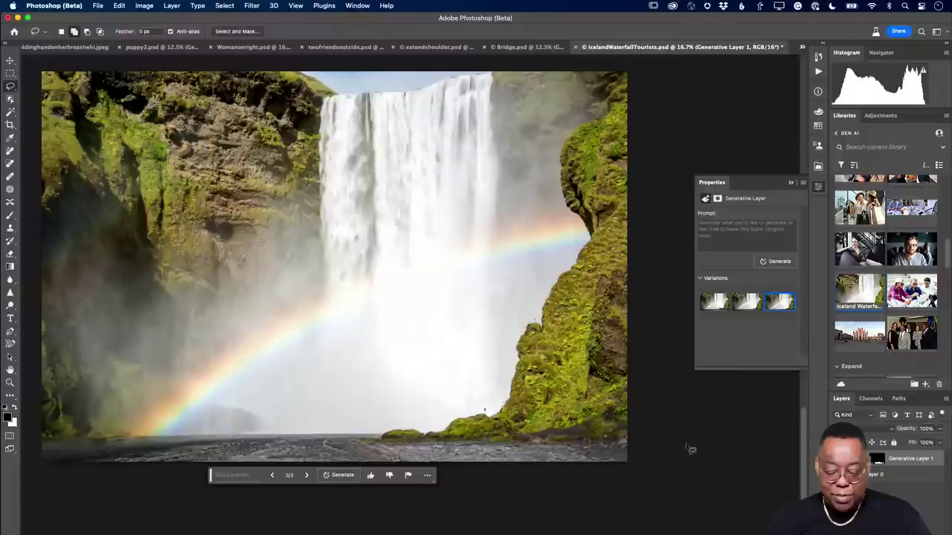
key(super+comma)
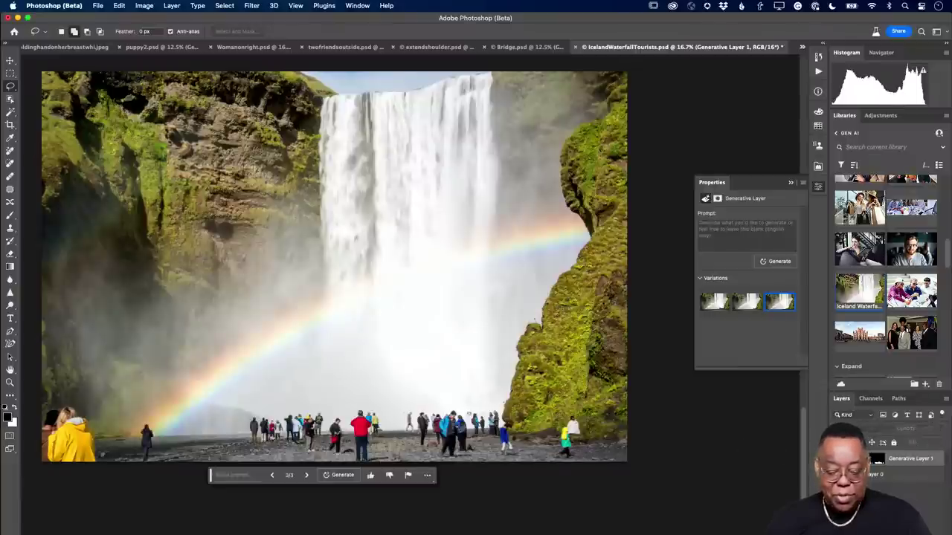
key(super+comma)
key(super+comma)
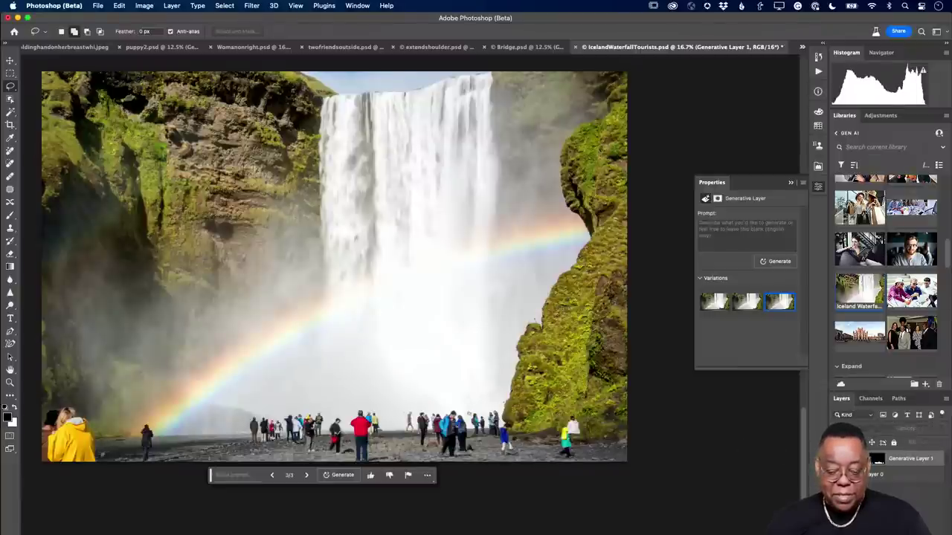
key(super+comma)
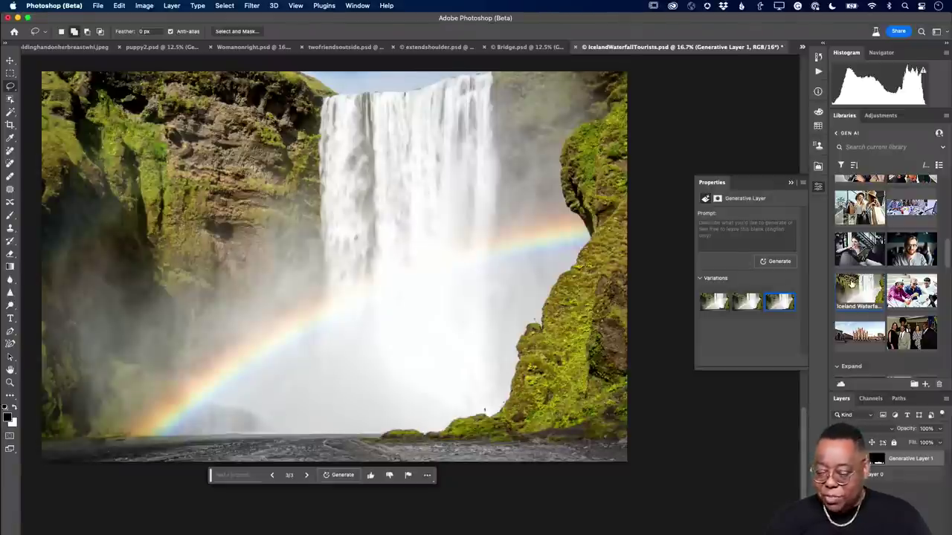
Find the Iceland Waterfall image with the blue sky in the GEN AI library and open it for editing
scroll(854, 285, down, 3)
scroll(853, 285, up, 5)
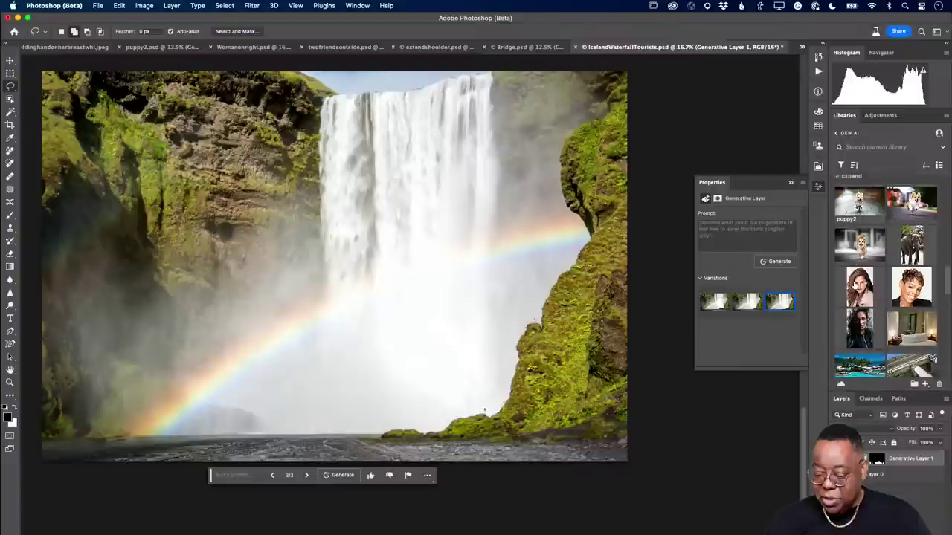
scroll(853, 285, up, 8)
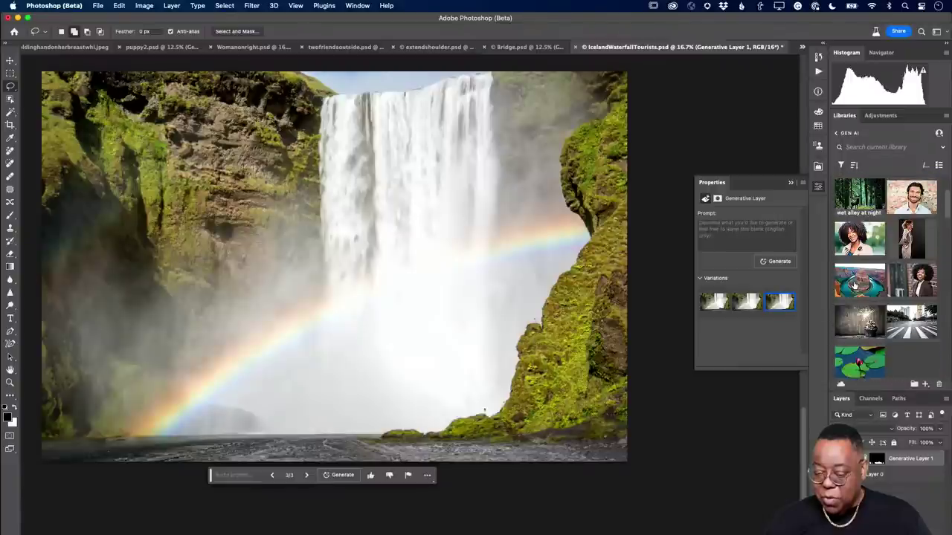
scroll(853, 285, down, 10)
scroll(854, 285, down, 10)
scroll(855, 285, down, 10)
scroll(854, 284, down, 3)
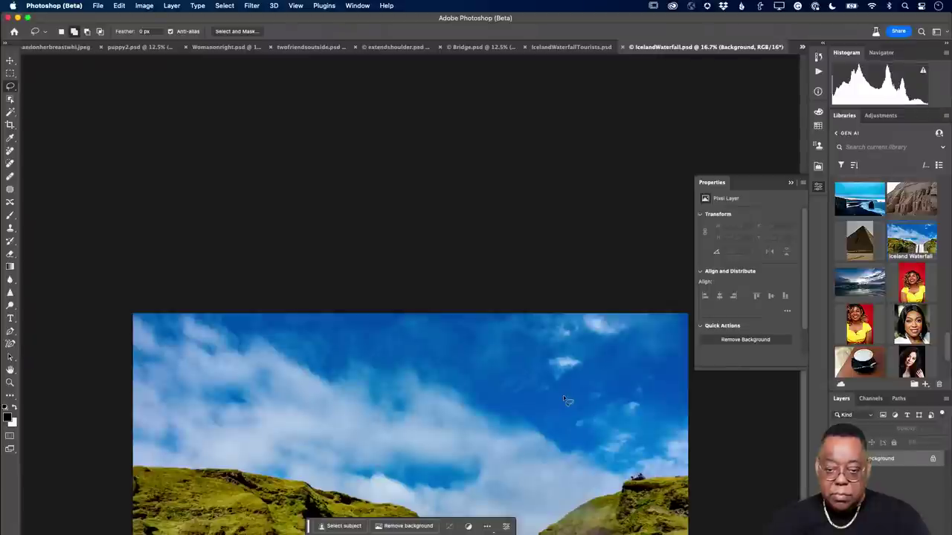
Extend the canvas downward with the Crop tool, adding blank space below the waterfall about as tall as the photo
scroll(563, 400, down, 10)
scroll(555, 410, right, 2)
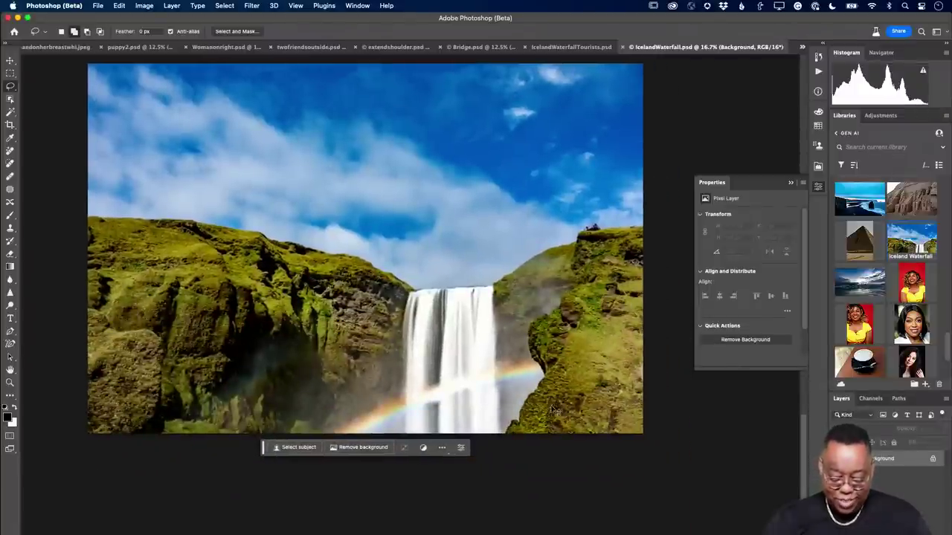
key(super+minus)
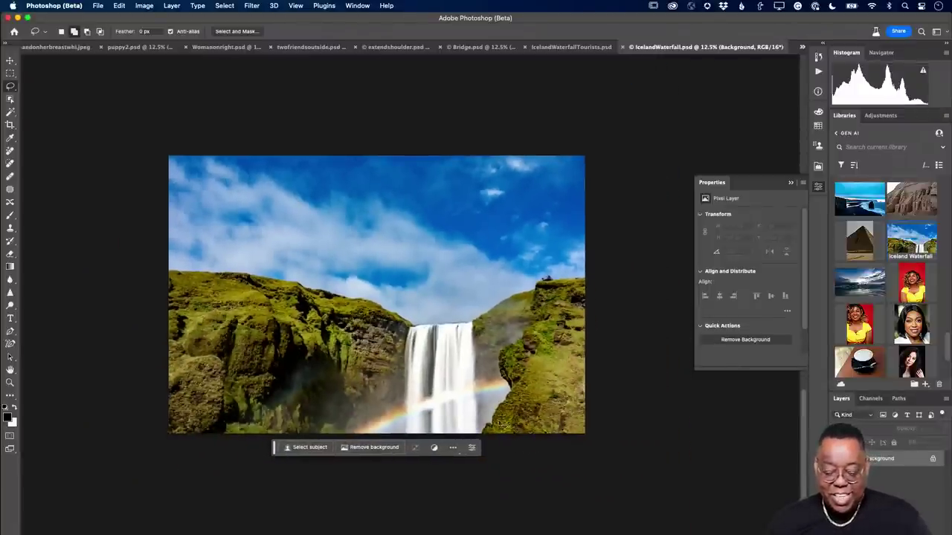
scroll(495, 408, down, 5)
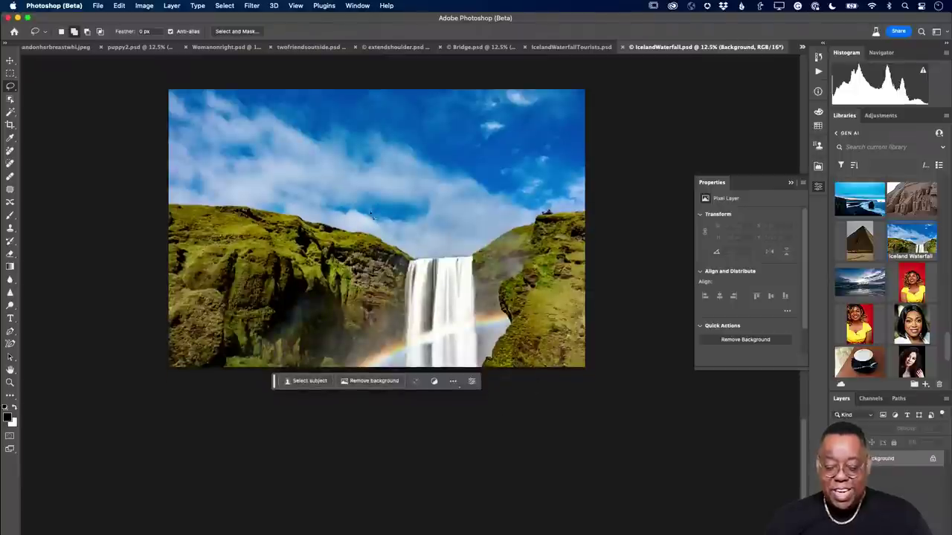
scroll(452, 343, down, 3)
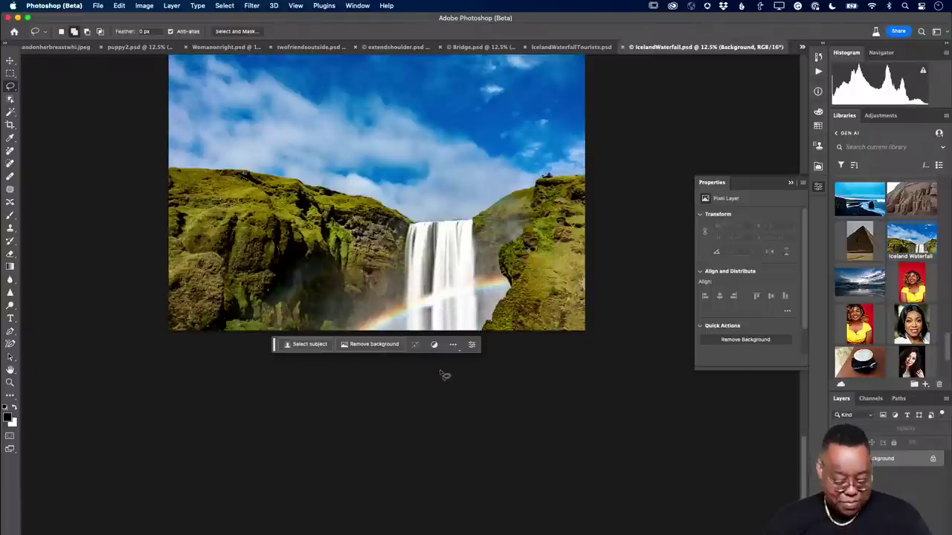
key(c)
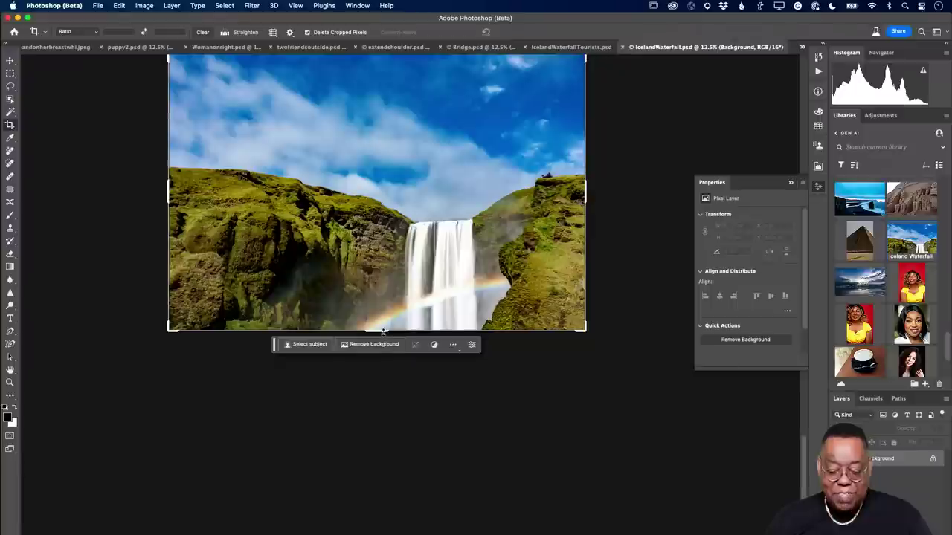
drag(383, 330, 392, 467)
key(Return)
Select the entire blank area below the waterfall with a rectangular marquee and run Generative Fill with an empty prompt
key(m)
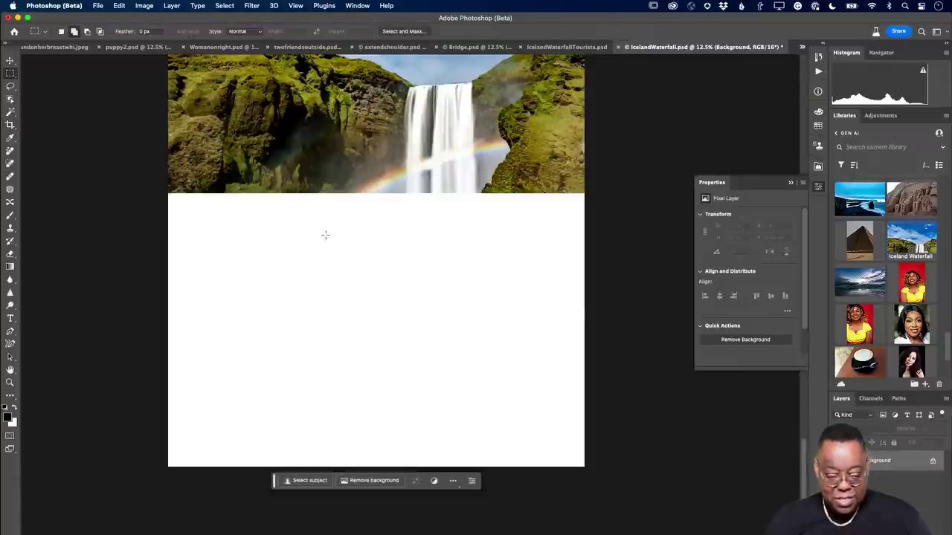
drag(169, 194, 580, 462)
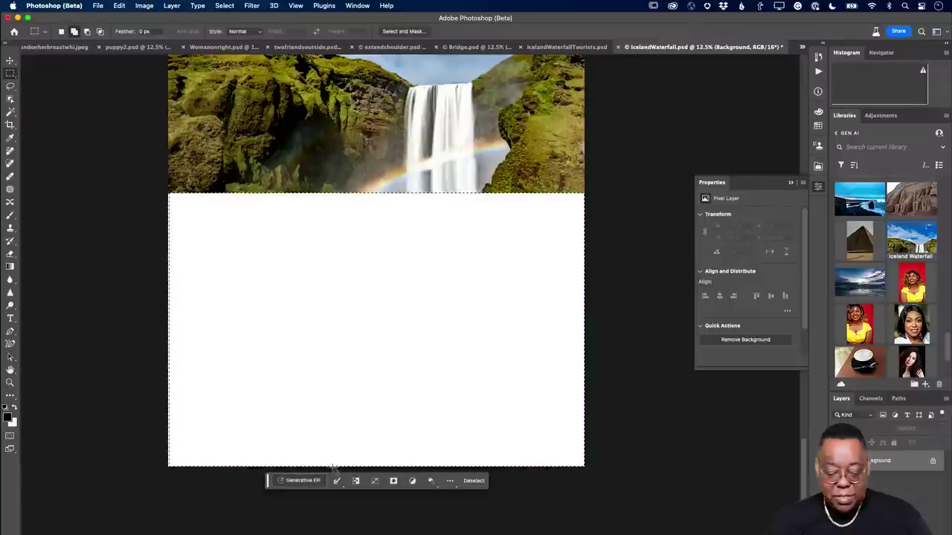
click(316, 481)
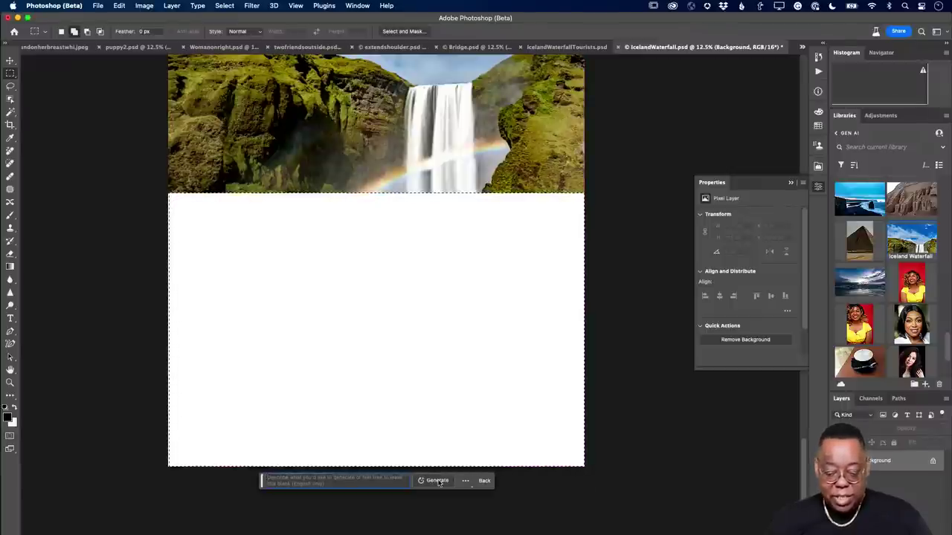
key(Return)
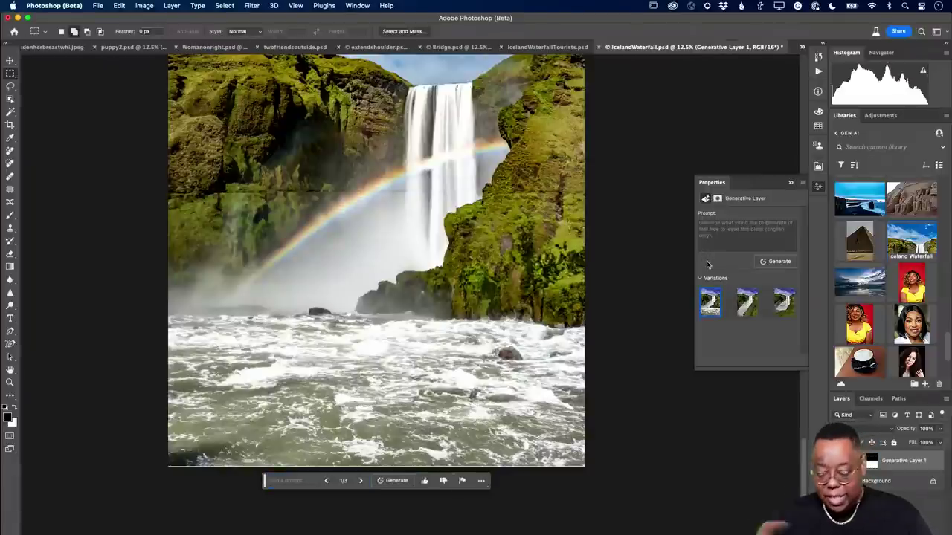
View the second and third variations of the extended waterfall and generate another set with the prompt left empty
click(748, 305)
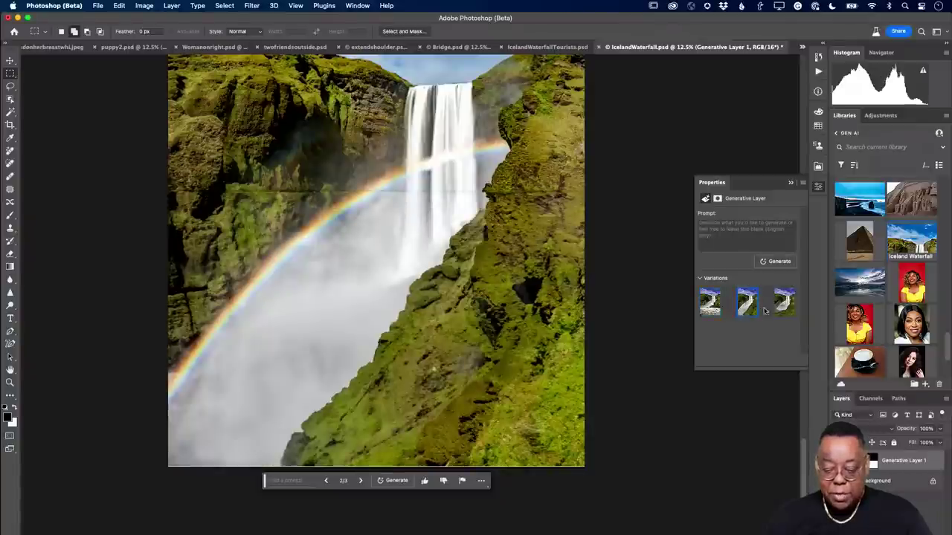
click(778, 309)
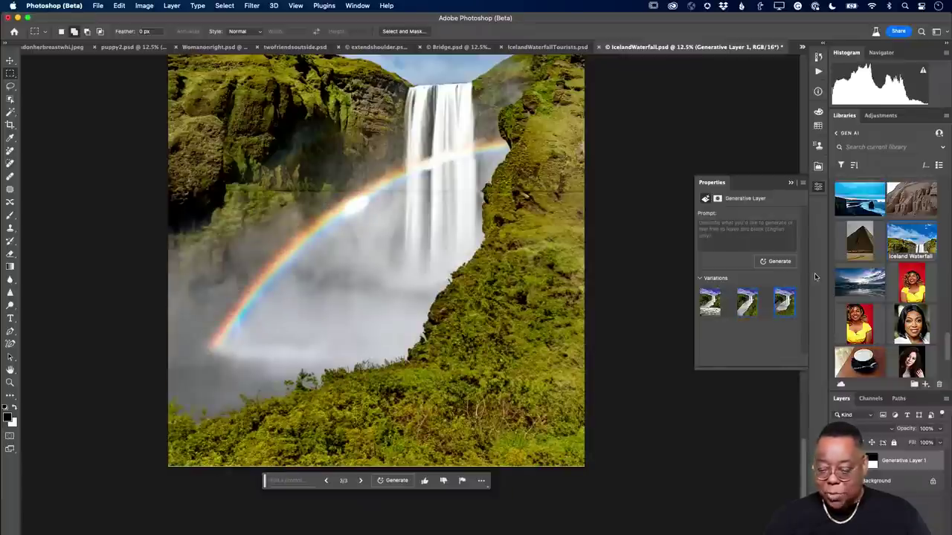
click(771, 263)
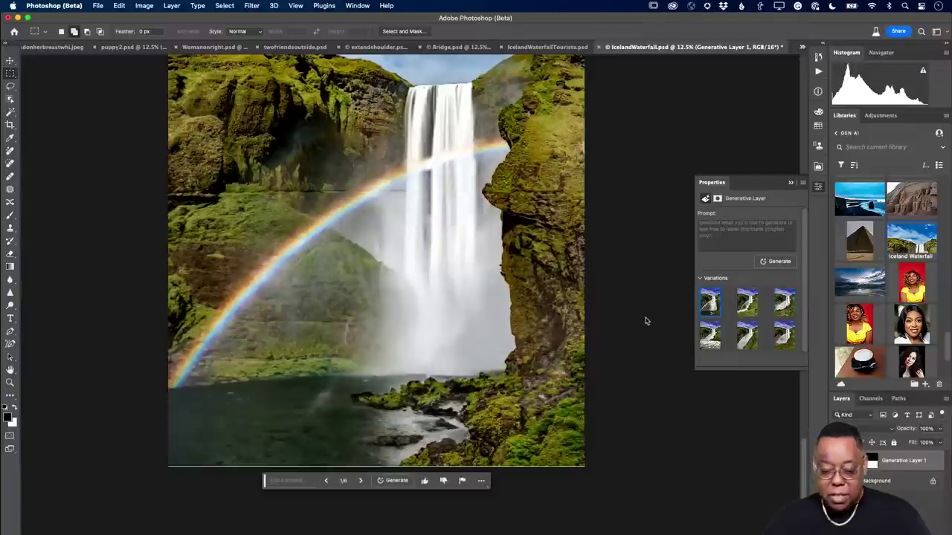
Compare the new and earlier waterfall variations, reselect the second one and generate a further set
click(743, 304)
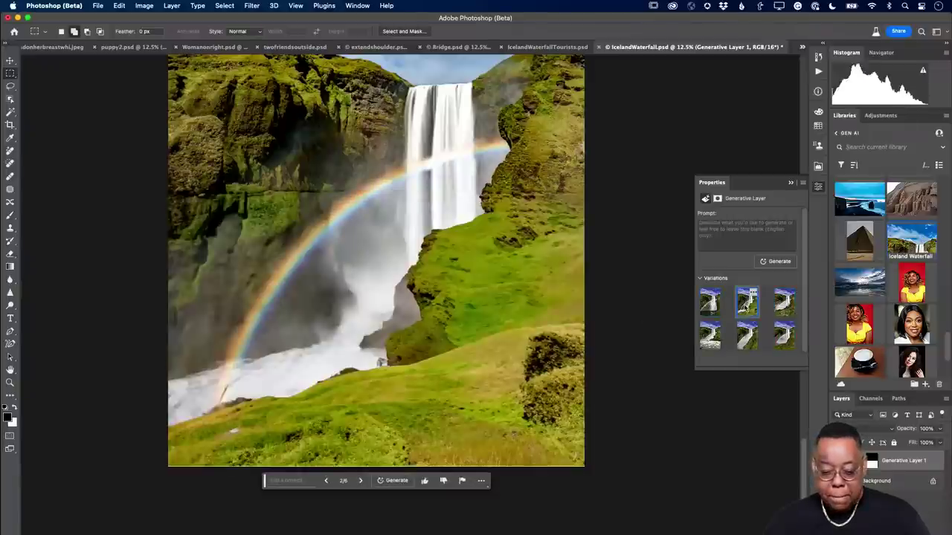
click(783, 304)
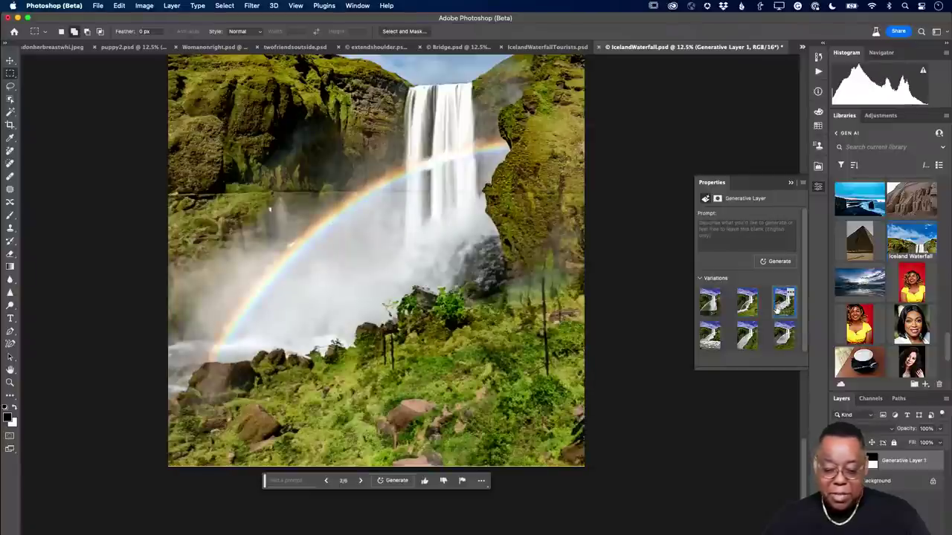
click(746, 317)
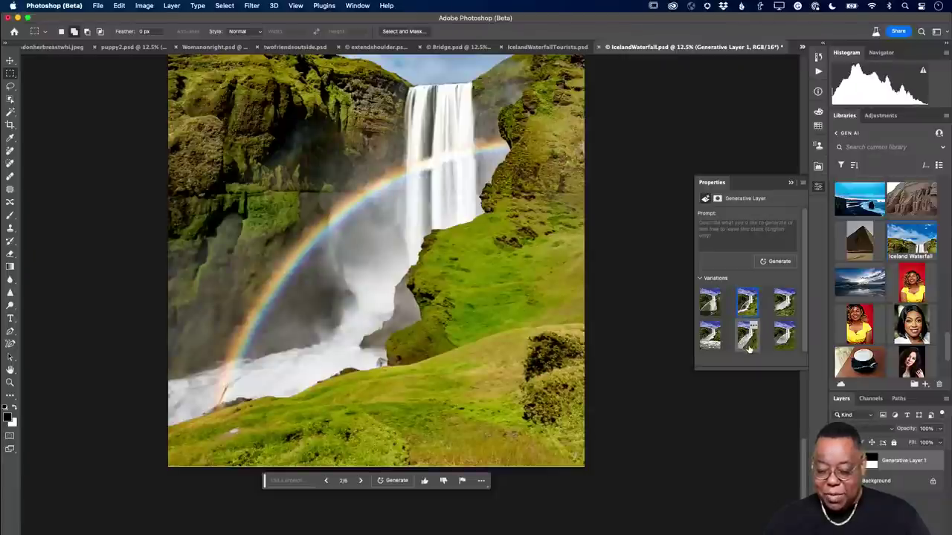
click(748, 346)
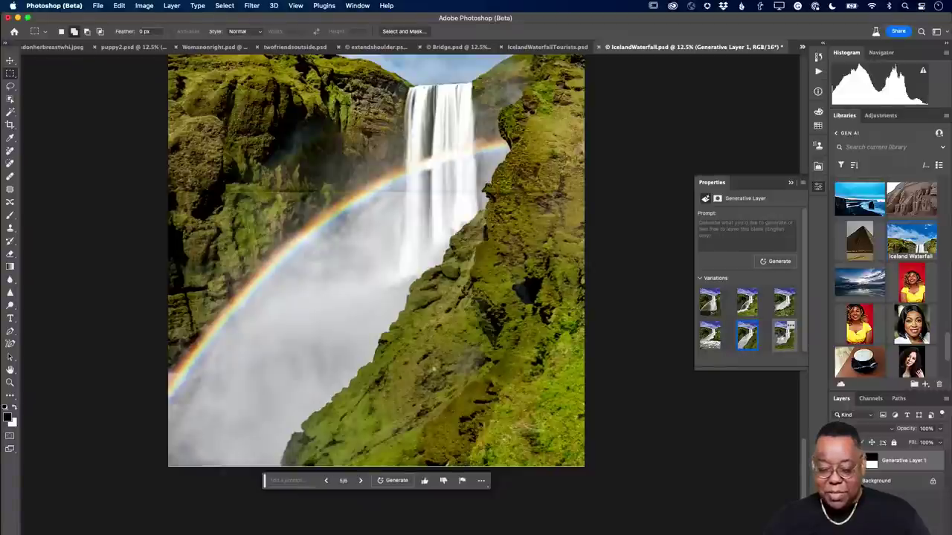
click(781, 338)
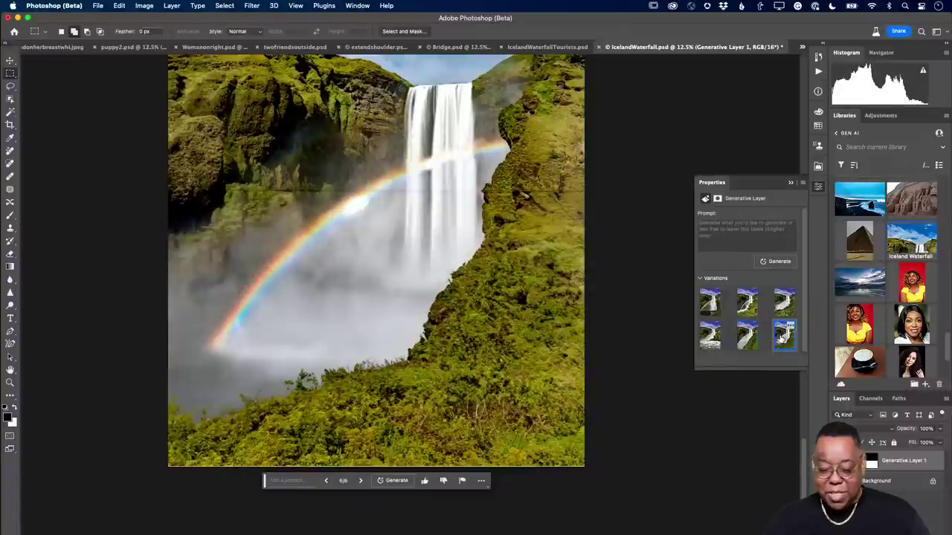
click(745, 312)
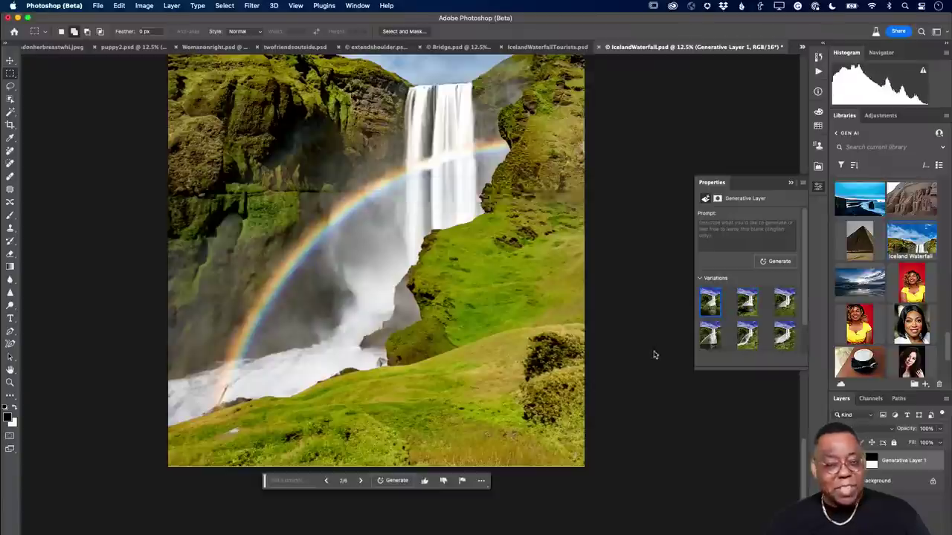
Compare the newest waterfall variations, keep the third one with the rocky green foreground and inspect the whole extended image
click(747, 303)
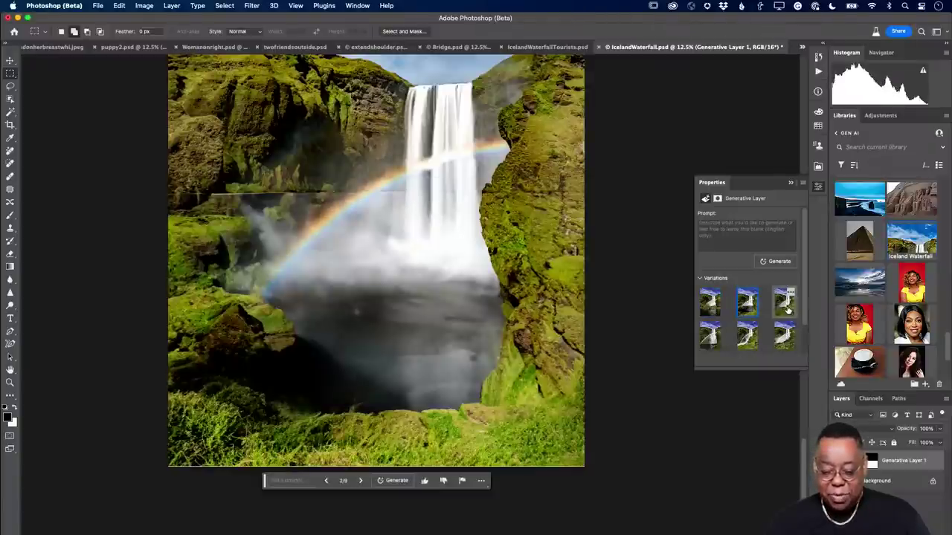
click(785, 306)
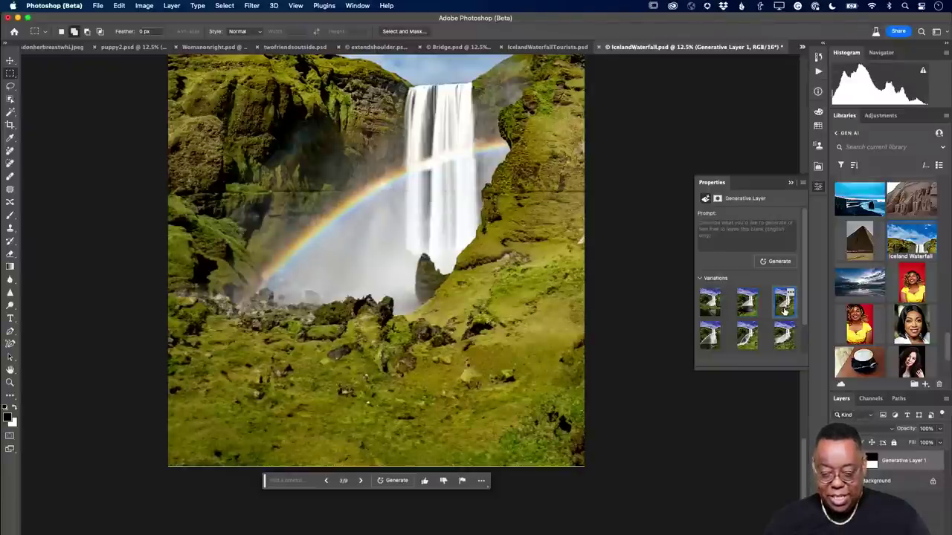
scroll(485, 334, up, 3)
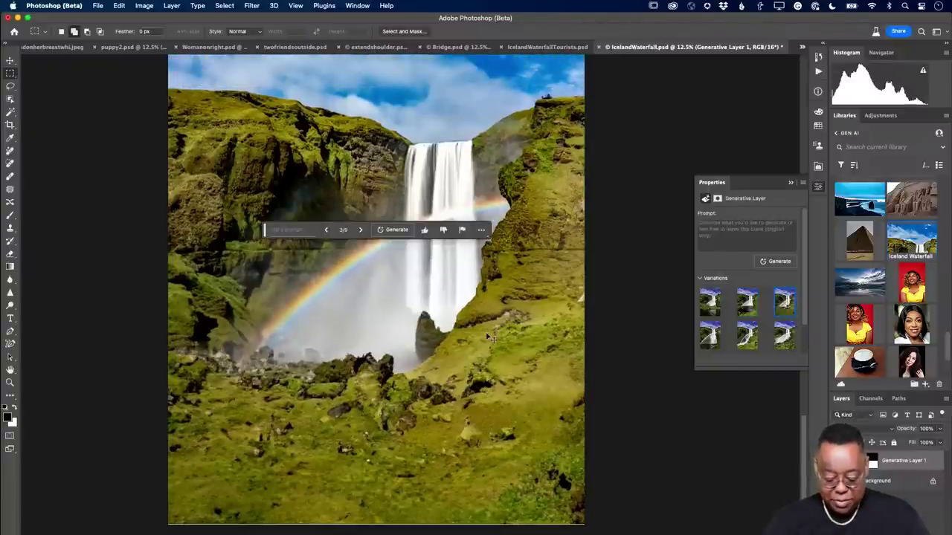
scroll(486, 335, up, 3)
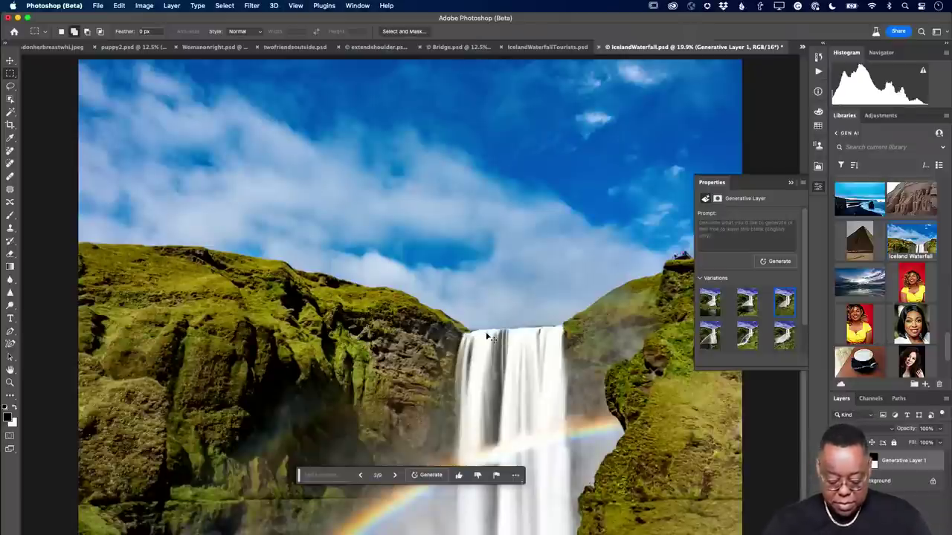
scroll(487, 336, down, 5)
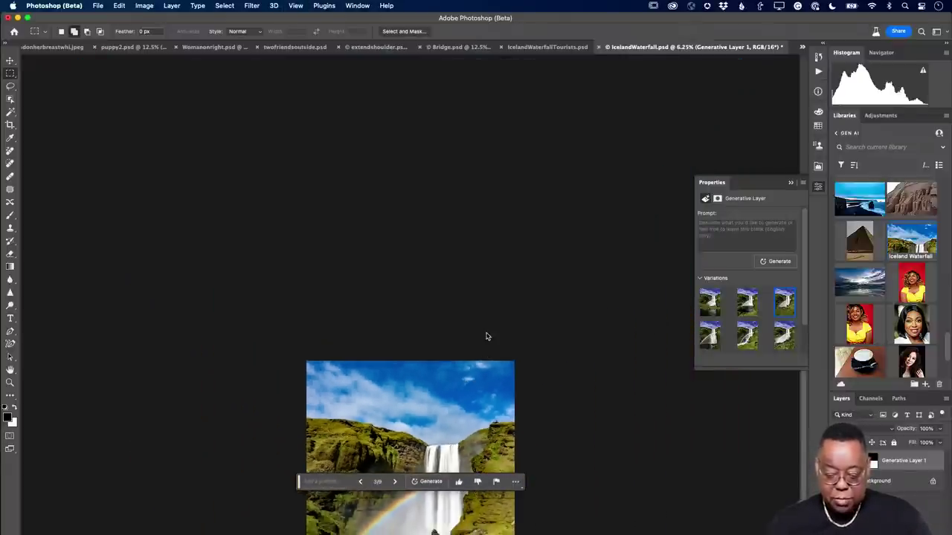
scroll(467, 375, down, 5)
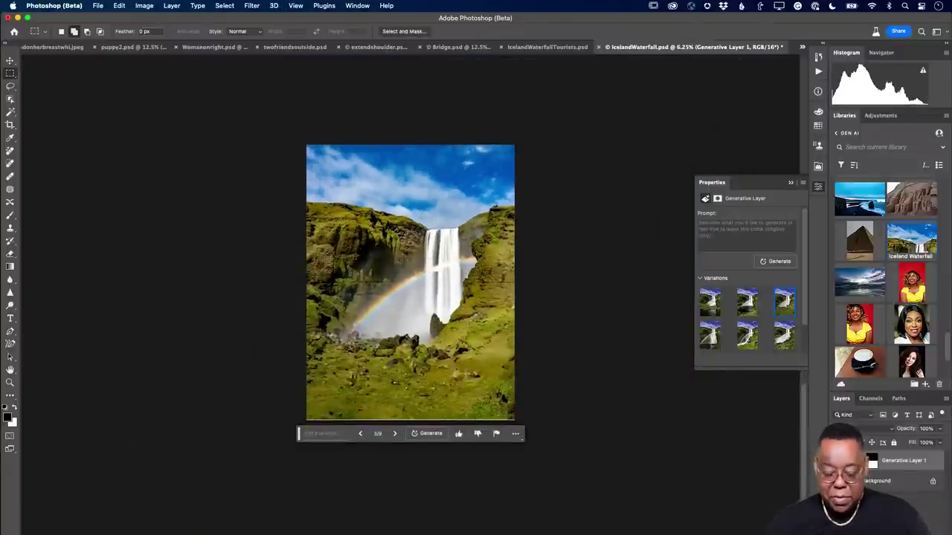
scroll(469, 378, up, 1)
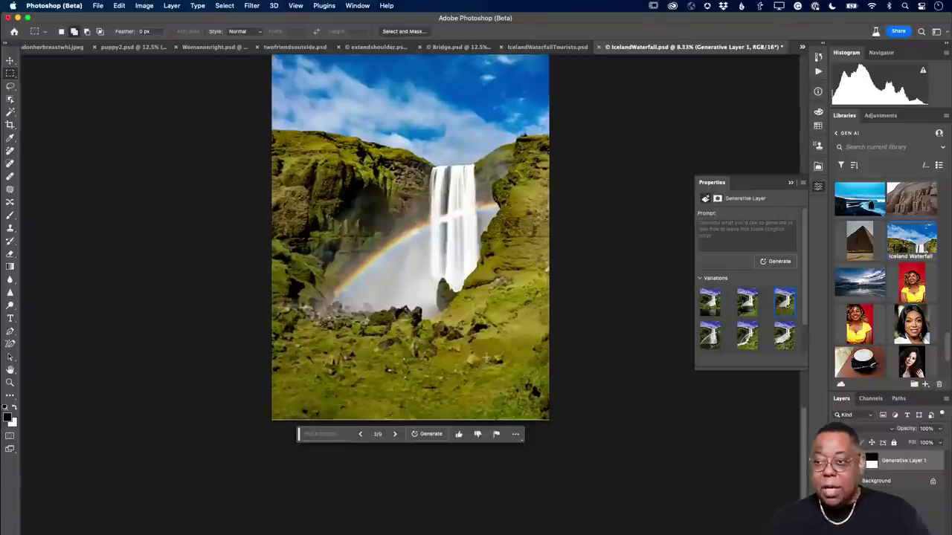